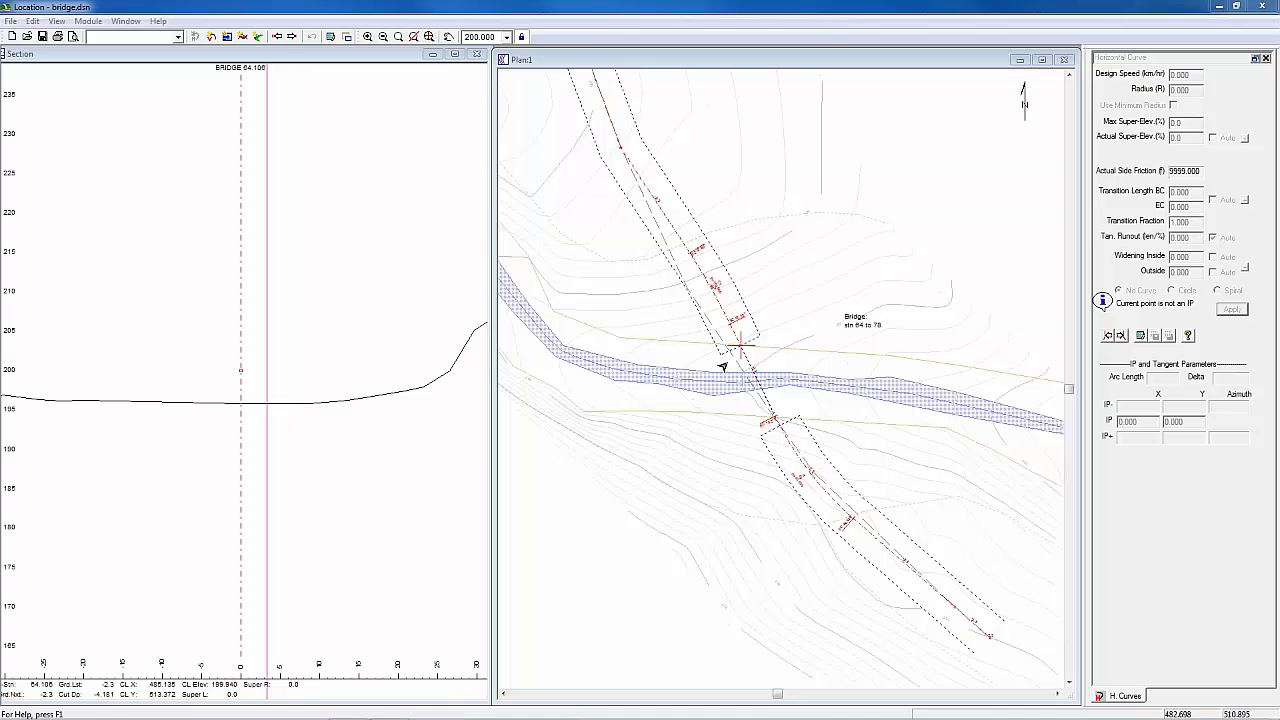
pyautogui.moveTo(743, 364); pyautogui.dragTo(735, 365, button='middle')
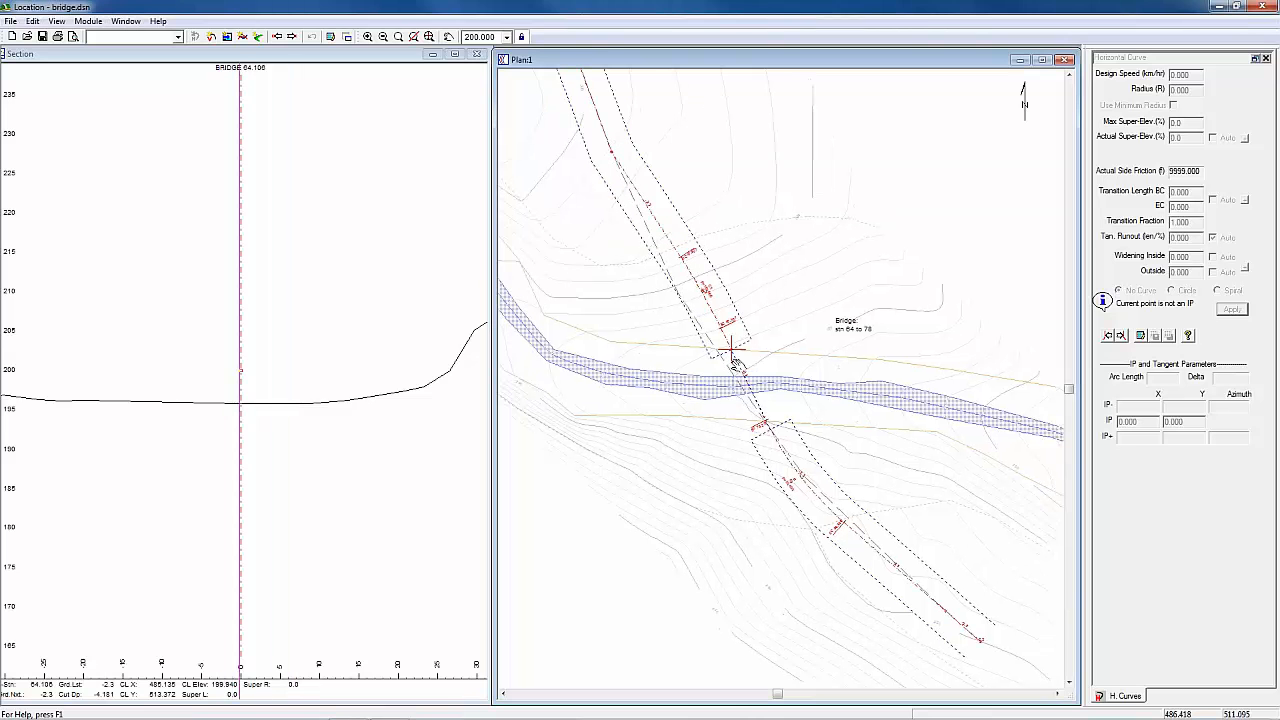
pyautogui.scroll(2, 710, 350)
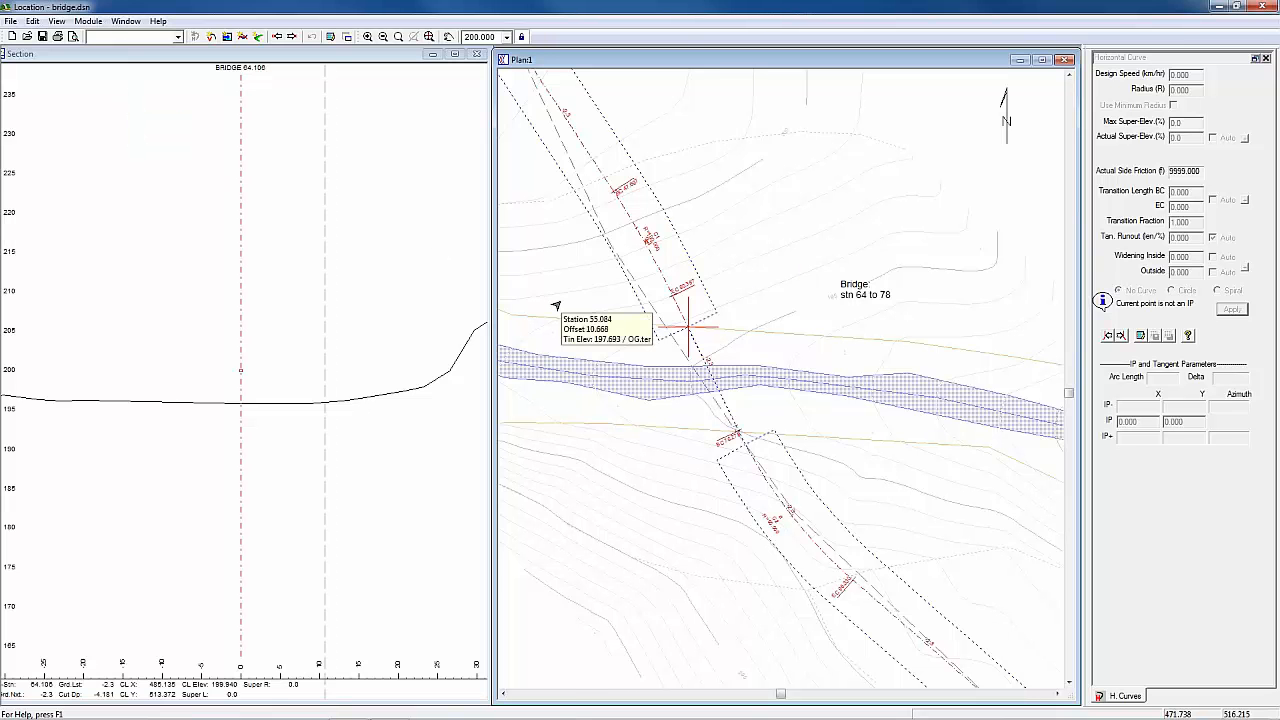
pyautogui.moveTo(738, 458); pyautogui.dragTo(750, 430)
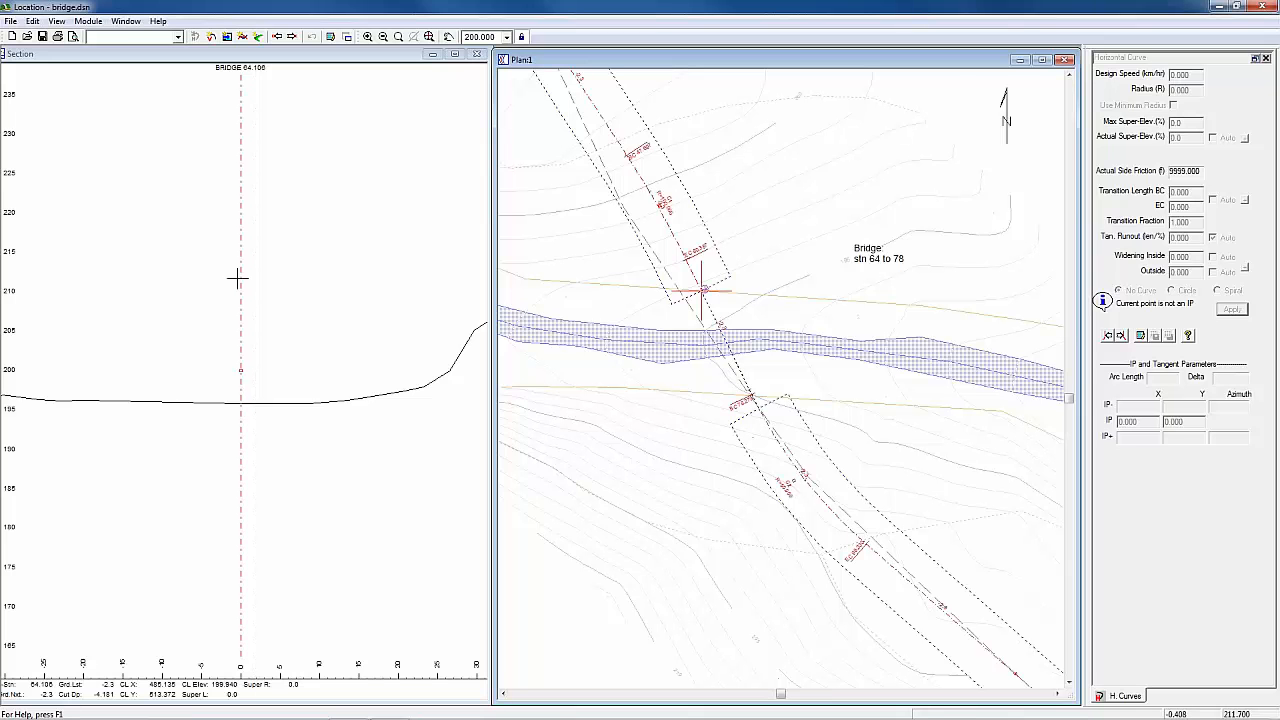
# Step: Export the bridge design over the existing terrain file bridge design done.ter, with a TIN model, and open it for editing in Terrain
pyautogui.moveTo(242, 280)
pyautogui.click(12, 21)
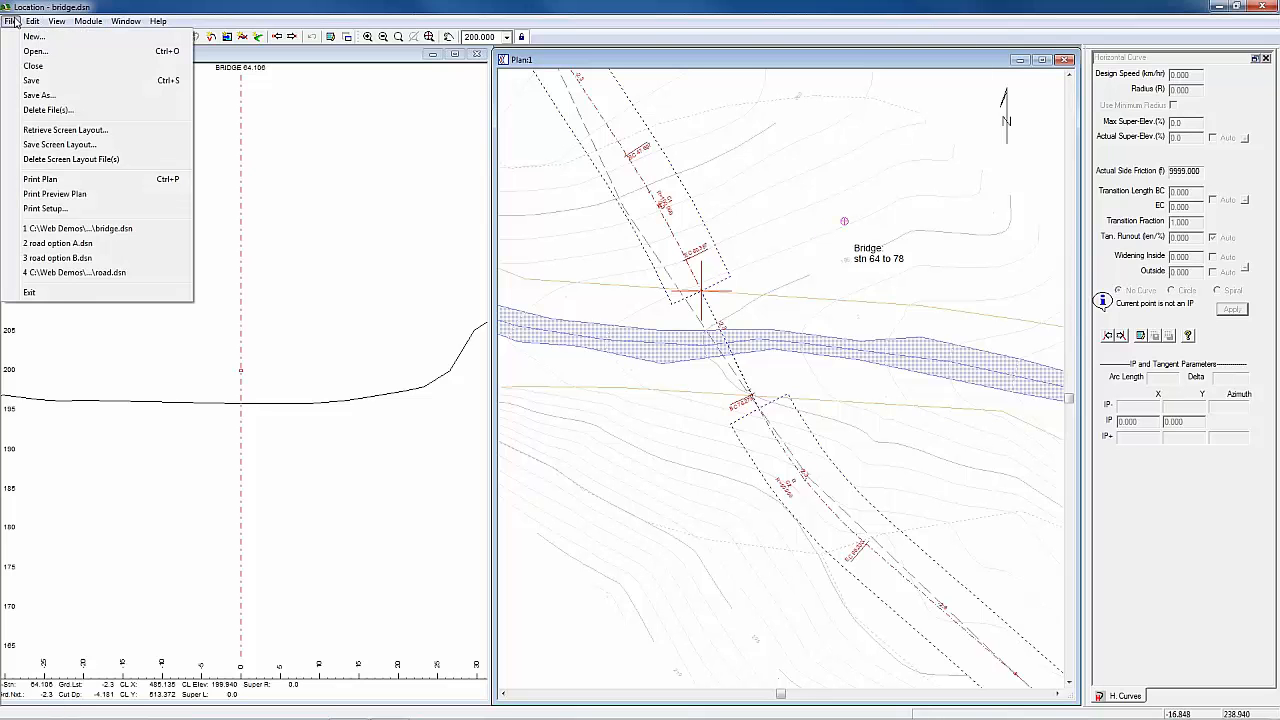
pyautogui.click(40, 95)
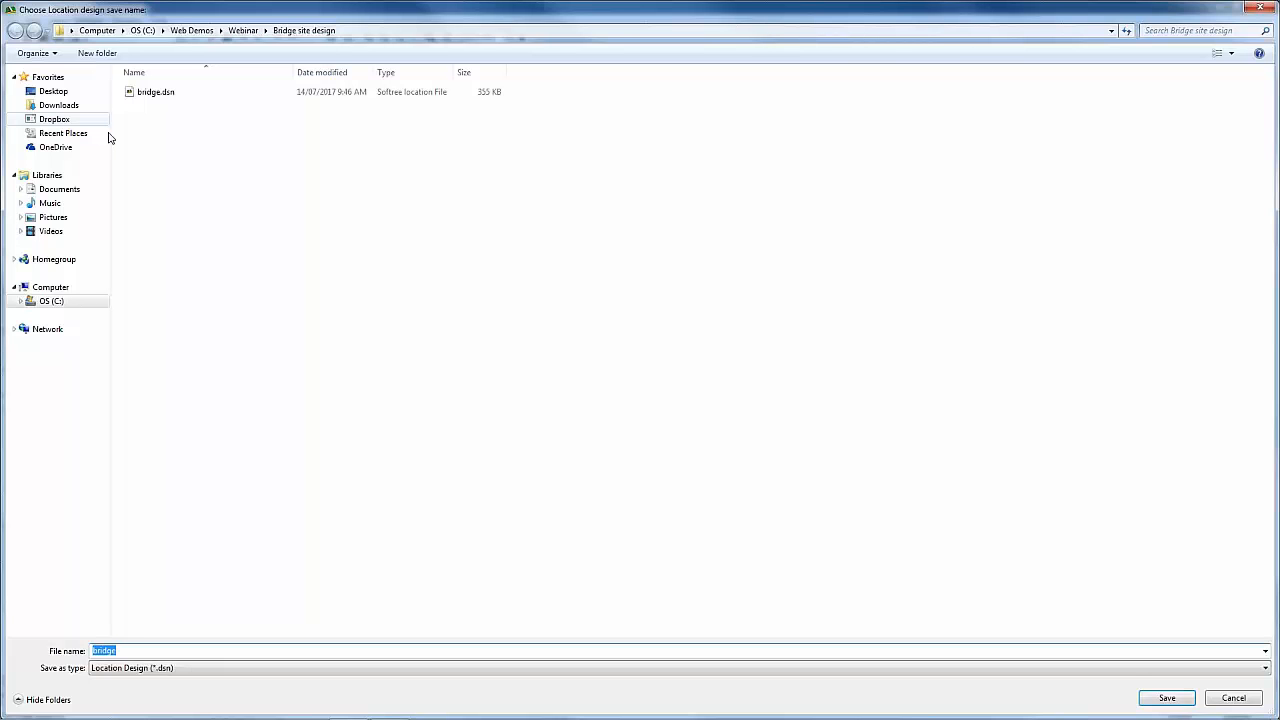
pyautogui.click(1000, 668)
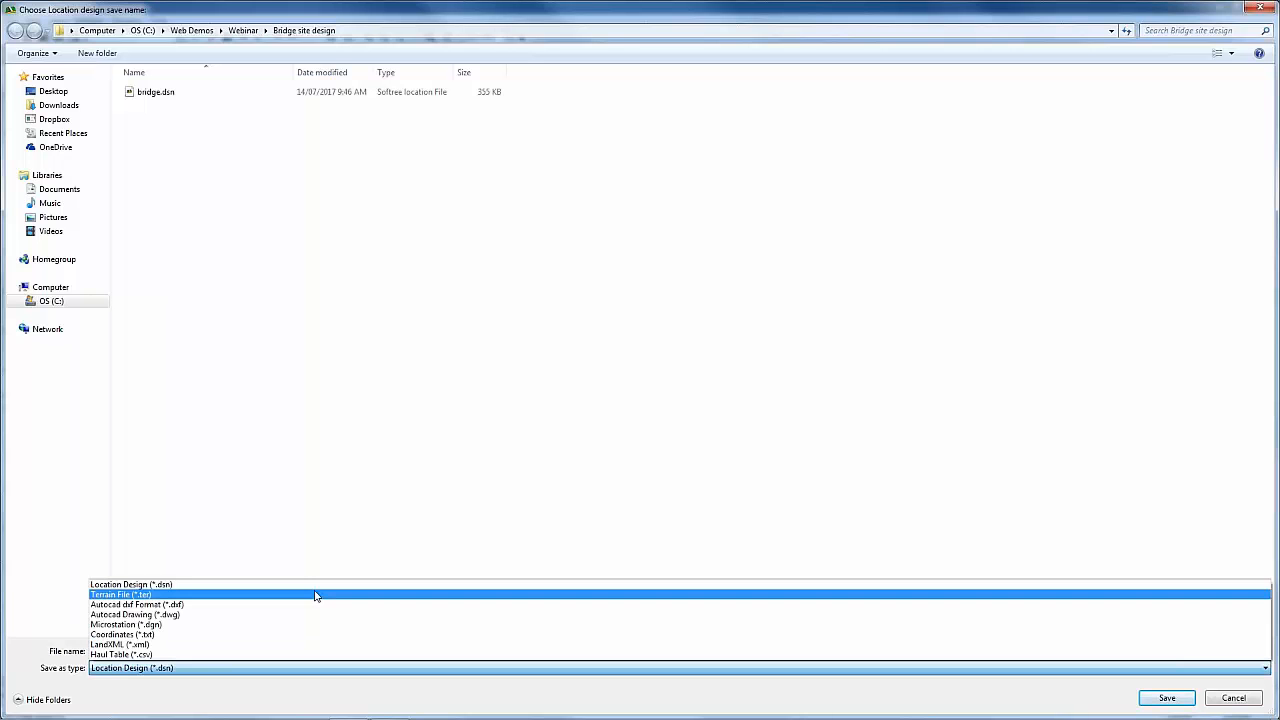
pyautogui.click(315, 595)
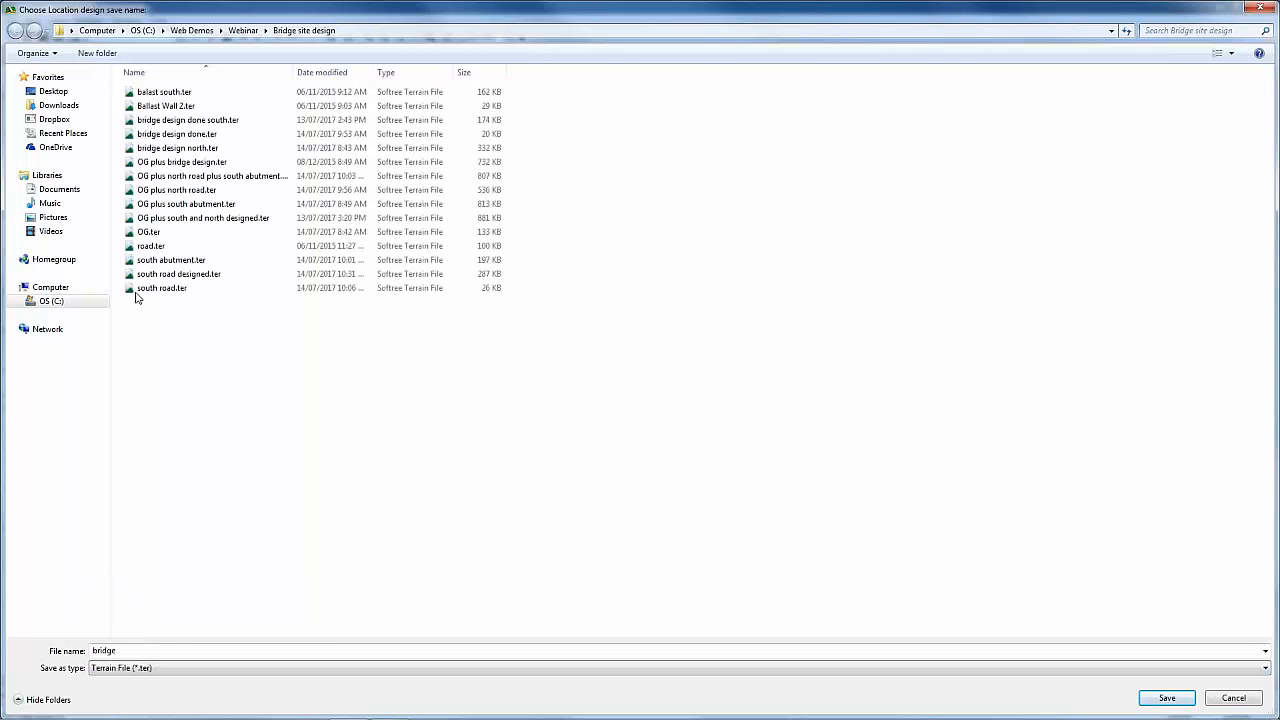
pyautogui.click(185, 134)
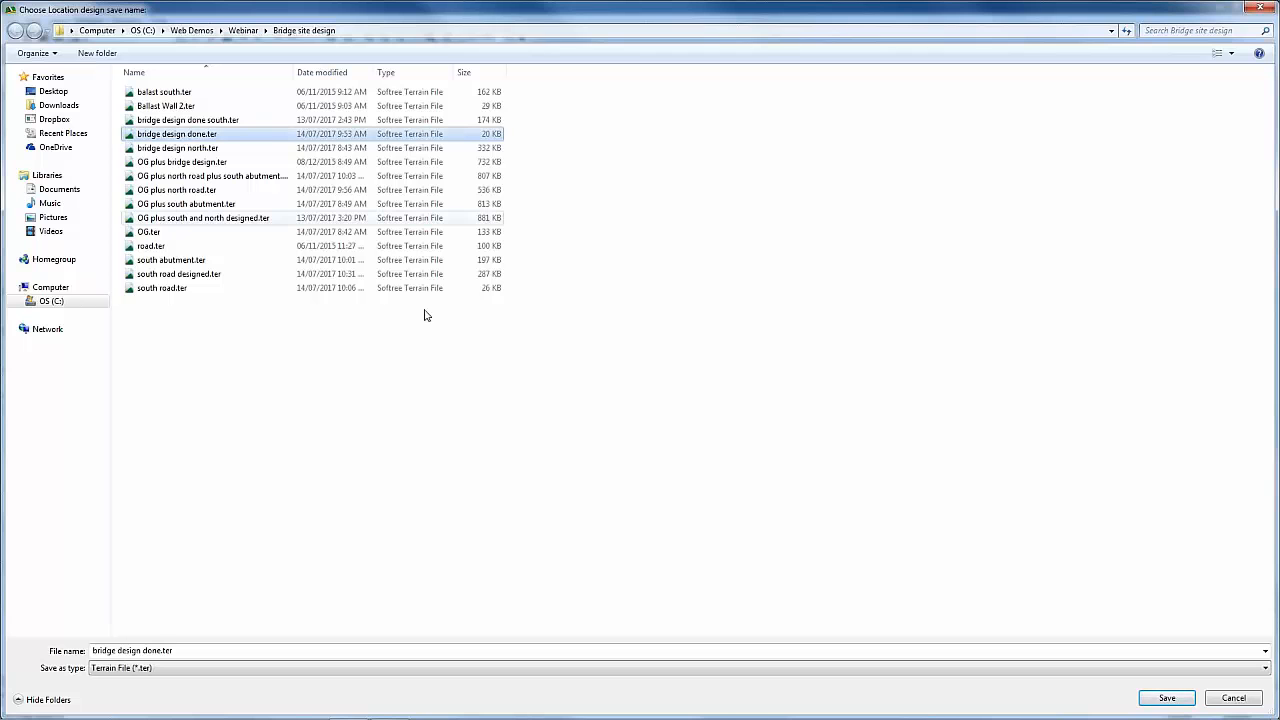
pyautogui.click(1165, 698)
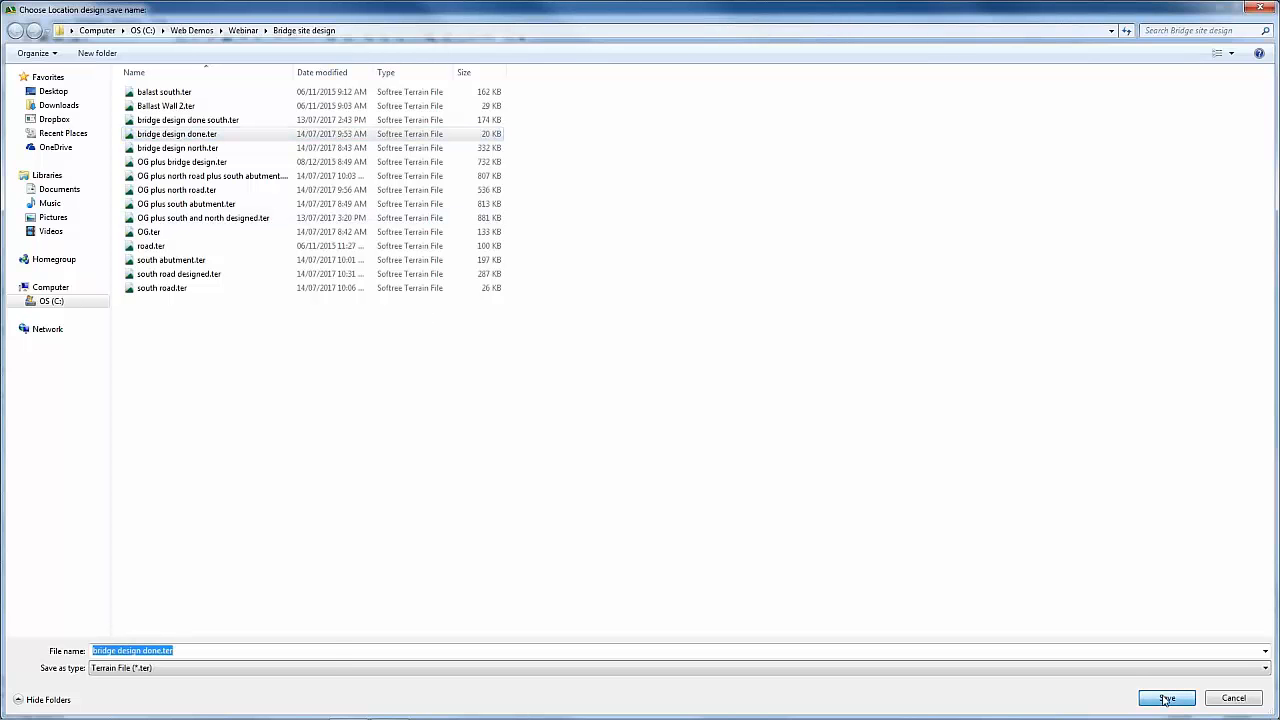
pyautogui.click(1165, 698)
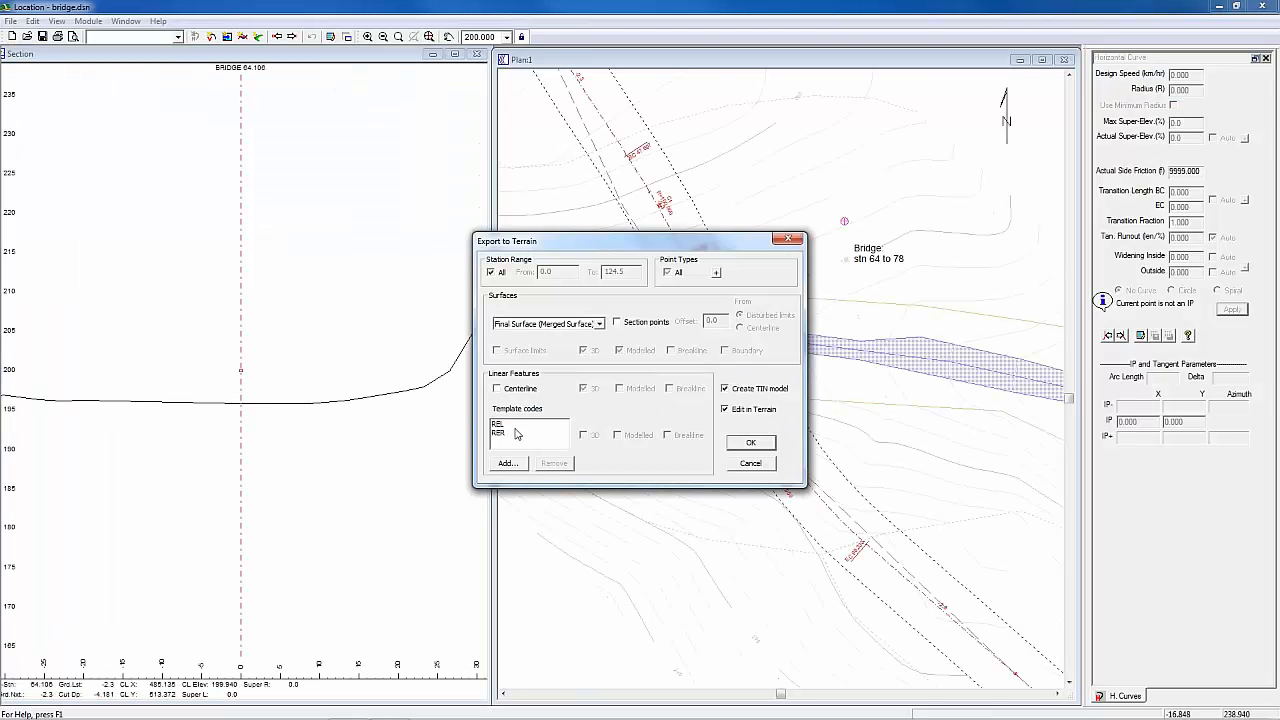
pyautogui.click(516, 424)
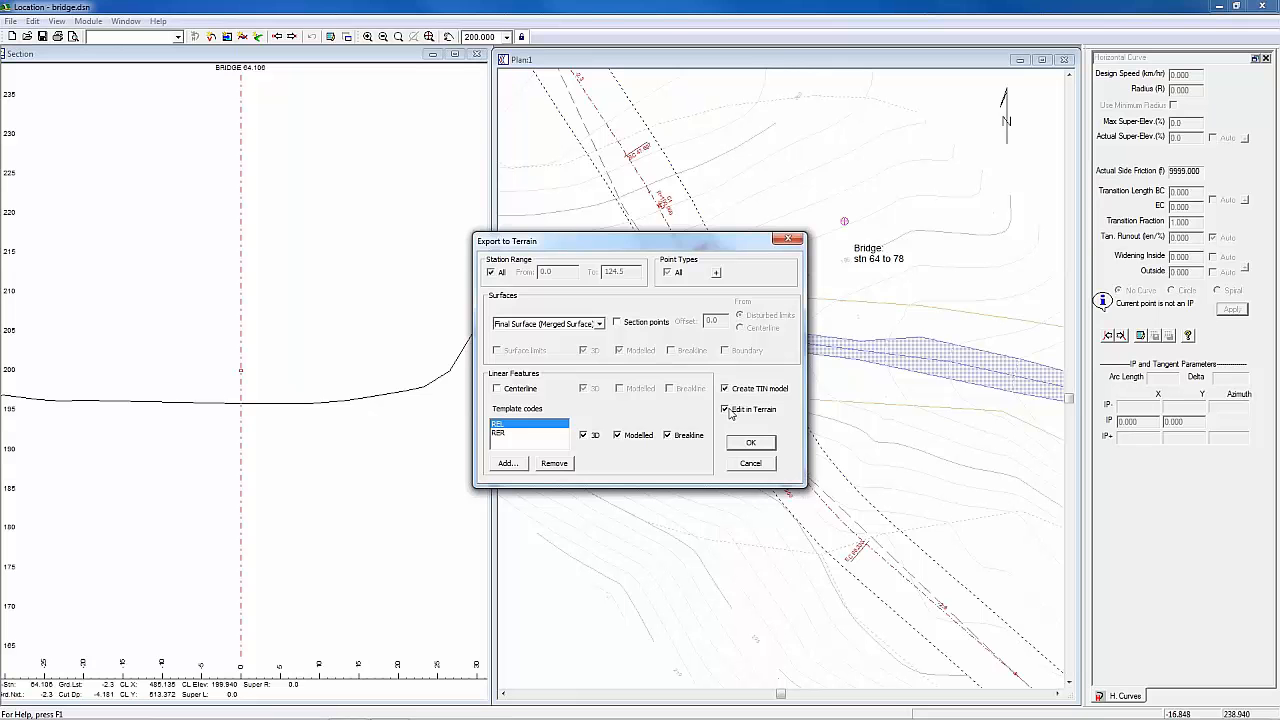
pyautogui.click(749, 446)
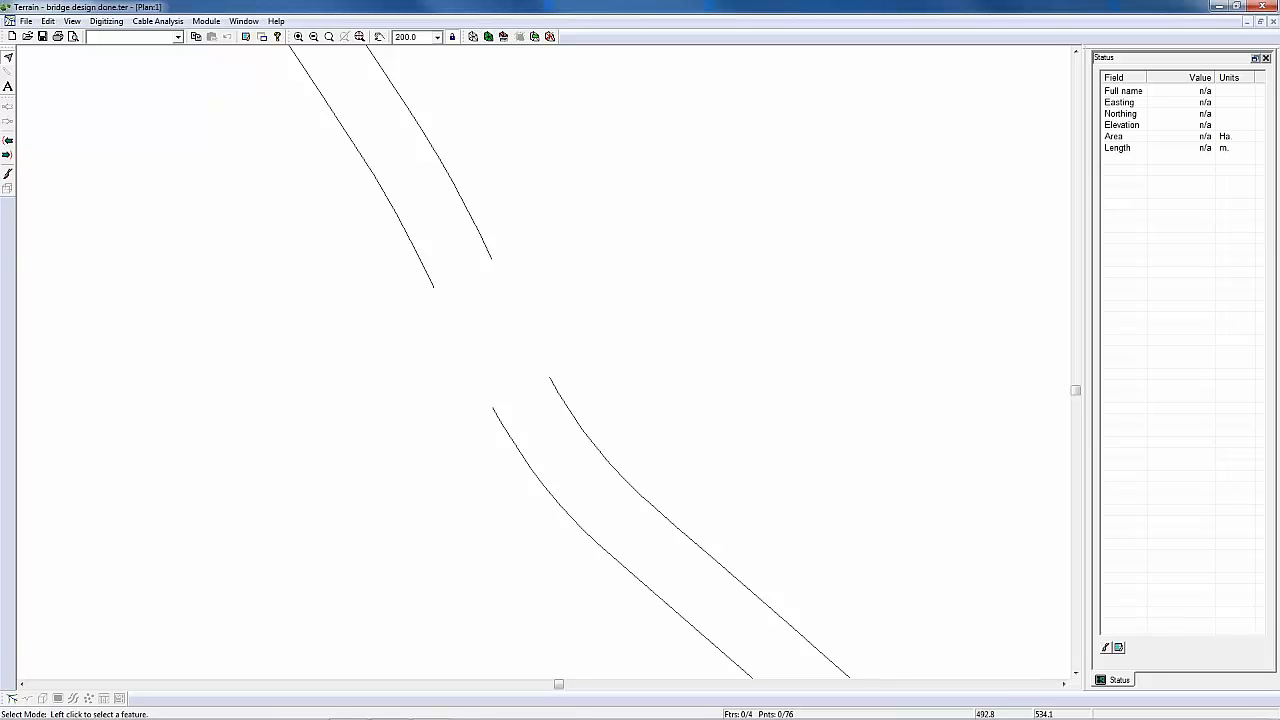
# Step: Delete the two road edge lines on the south side of the bridge gap, accepting the clearing of terrain triangles
pyautogui.moveTo(448, 234); pyautogui.dragTo(436, 196, button='middle')
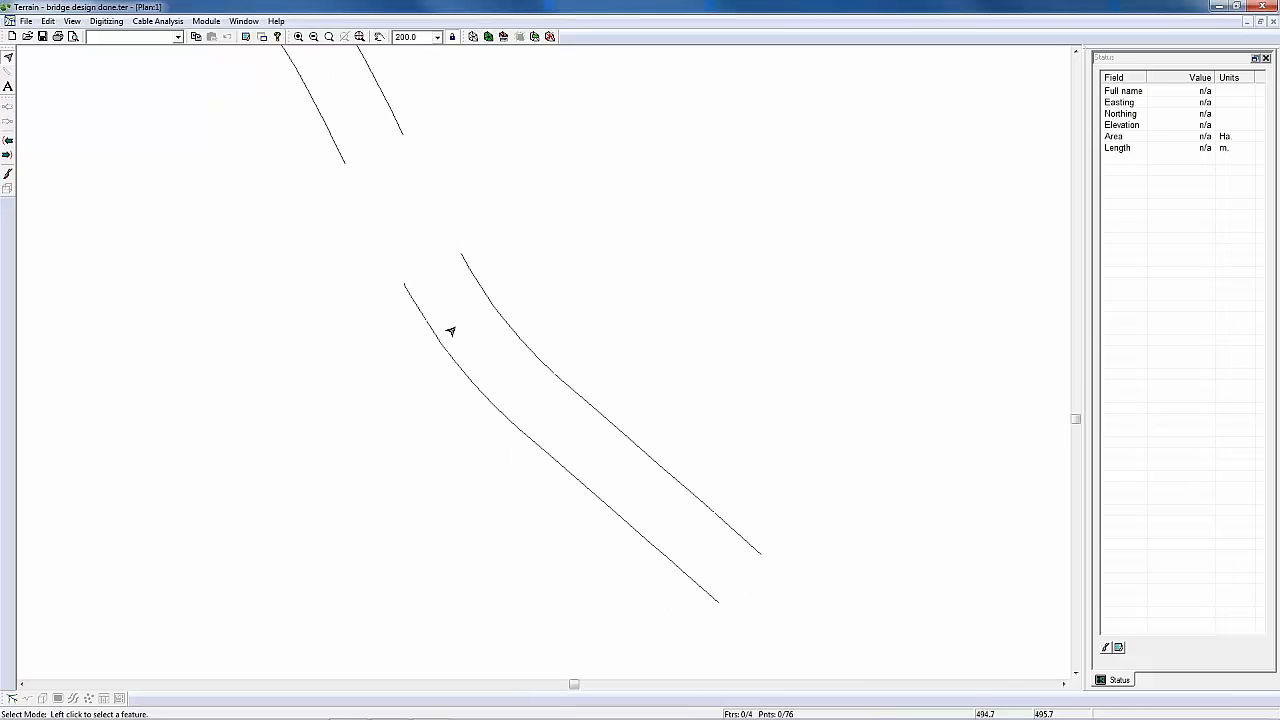
pyautogui.moveTo(363, 240); pyautogui.dragTo(656, 471)
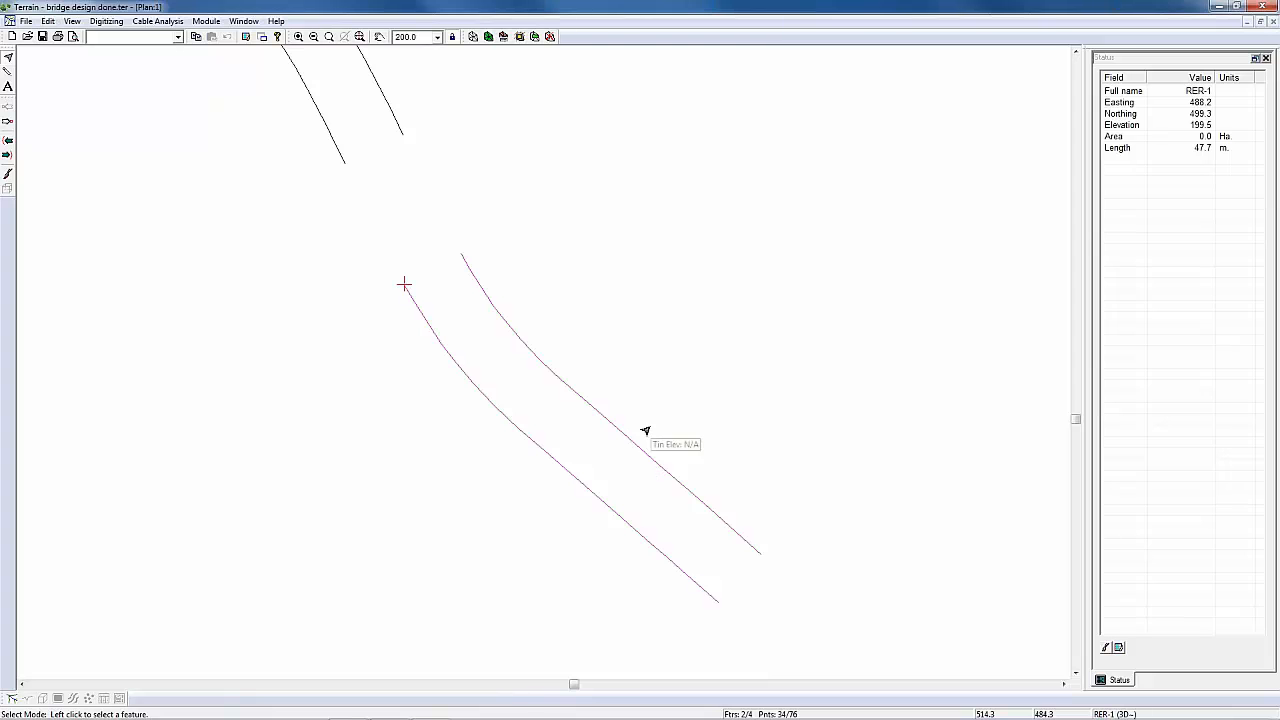
pyautogui.press('Delete')
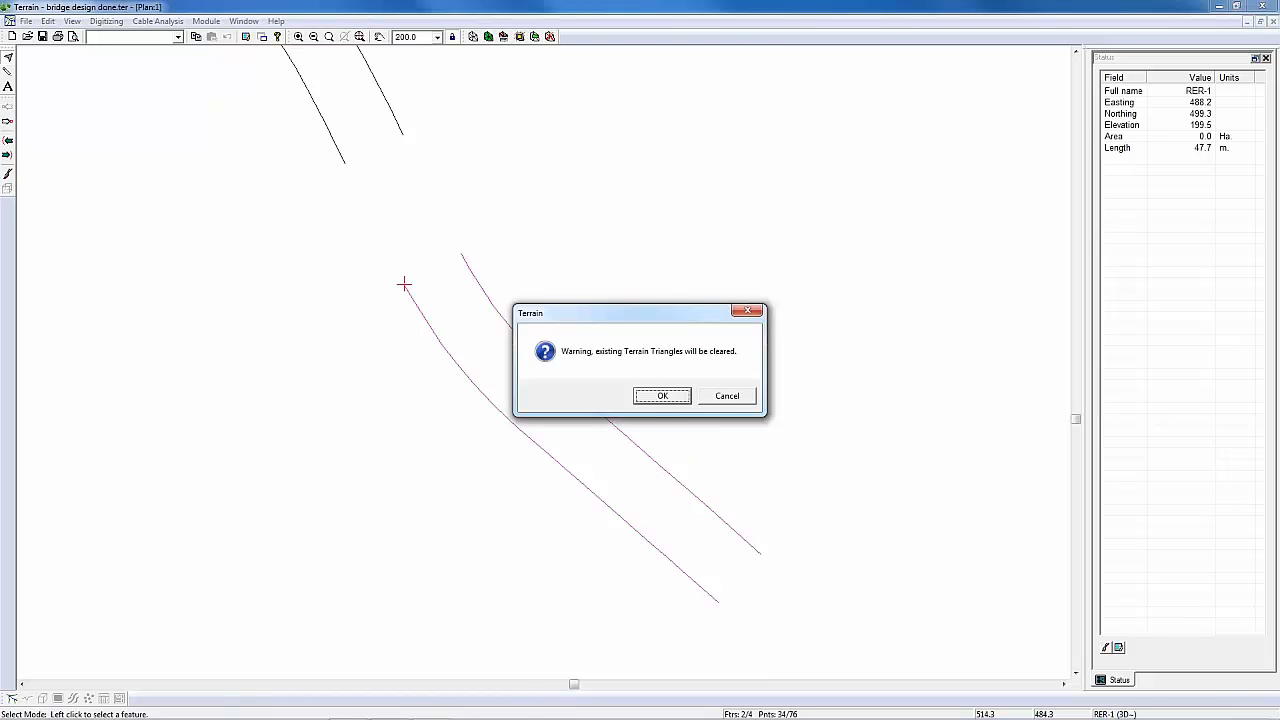
pyautogui.press('Return')
# Step: Add the OG.ter terrain file as a background of the plan window
pyautogui.moveTo(368, 145); pyautogui.dragTo(566, 409, button='middle')
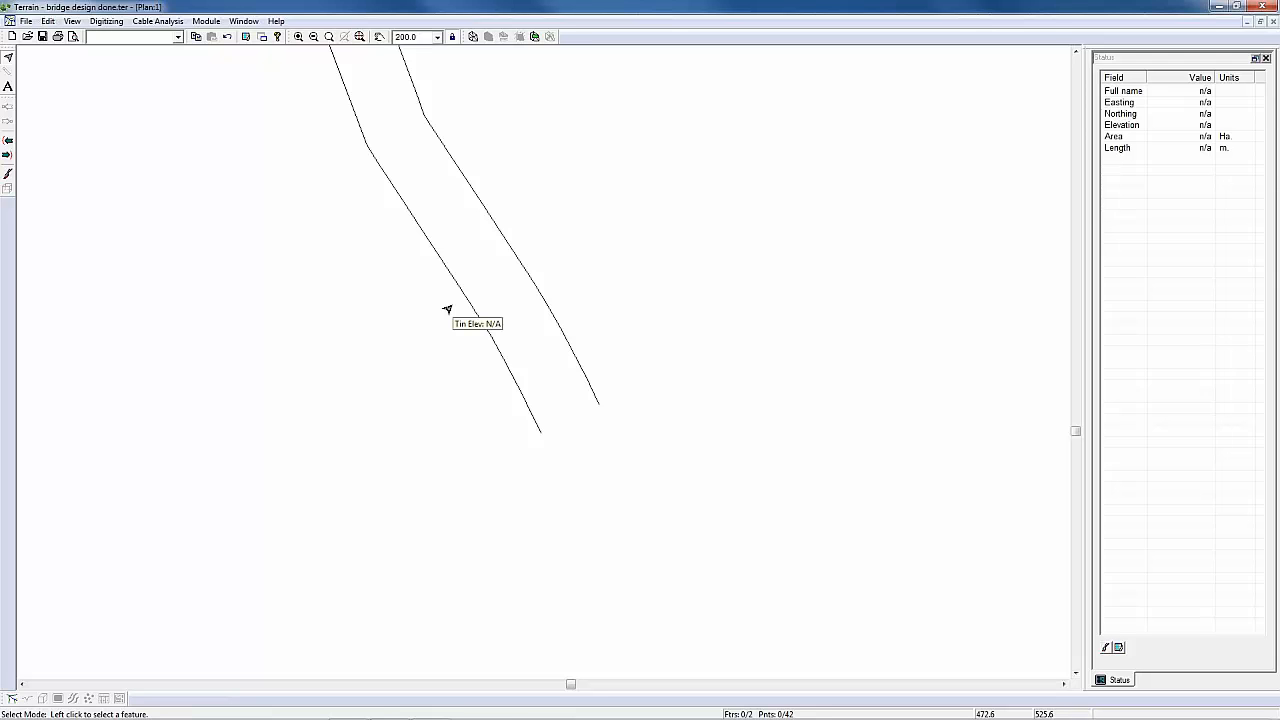
pyautogui.rightClick(487, 215)
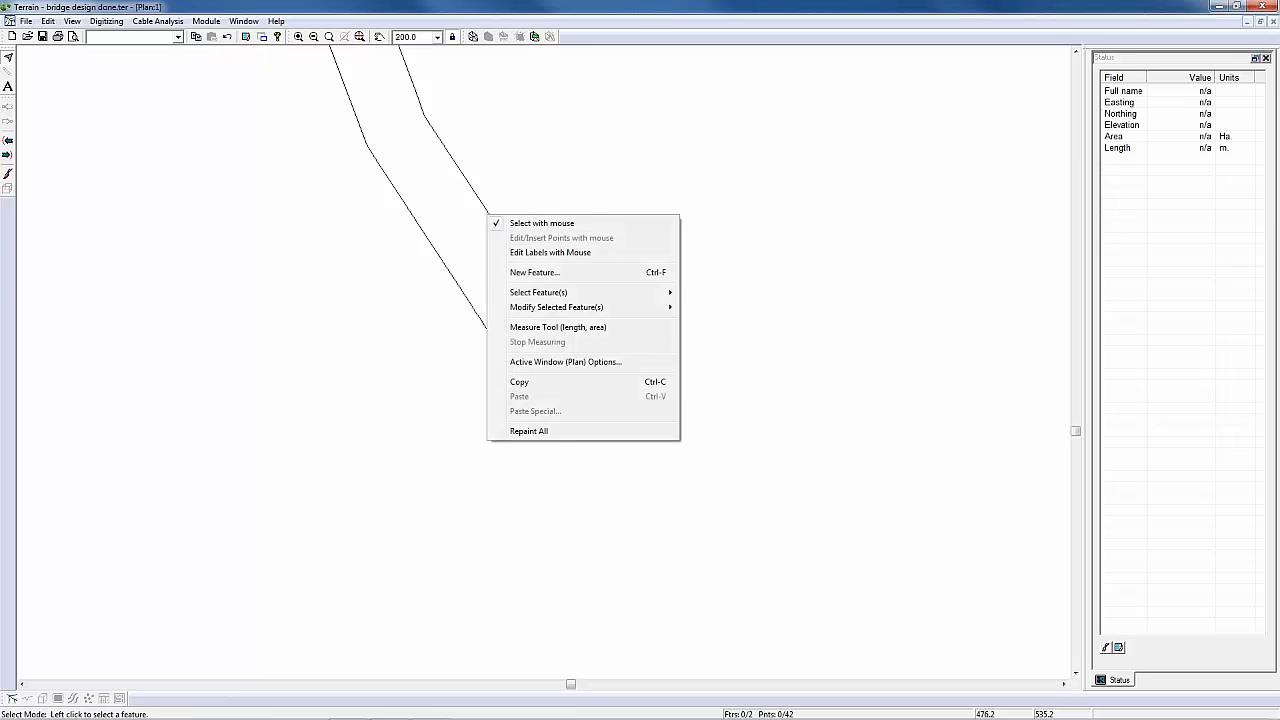
pyautogui.click(550, 363)
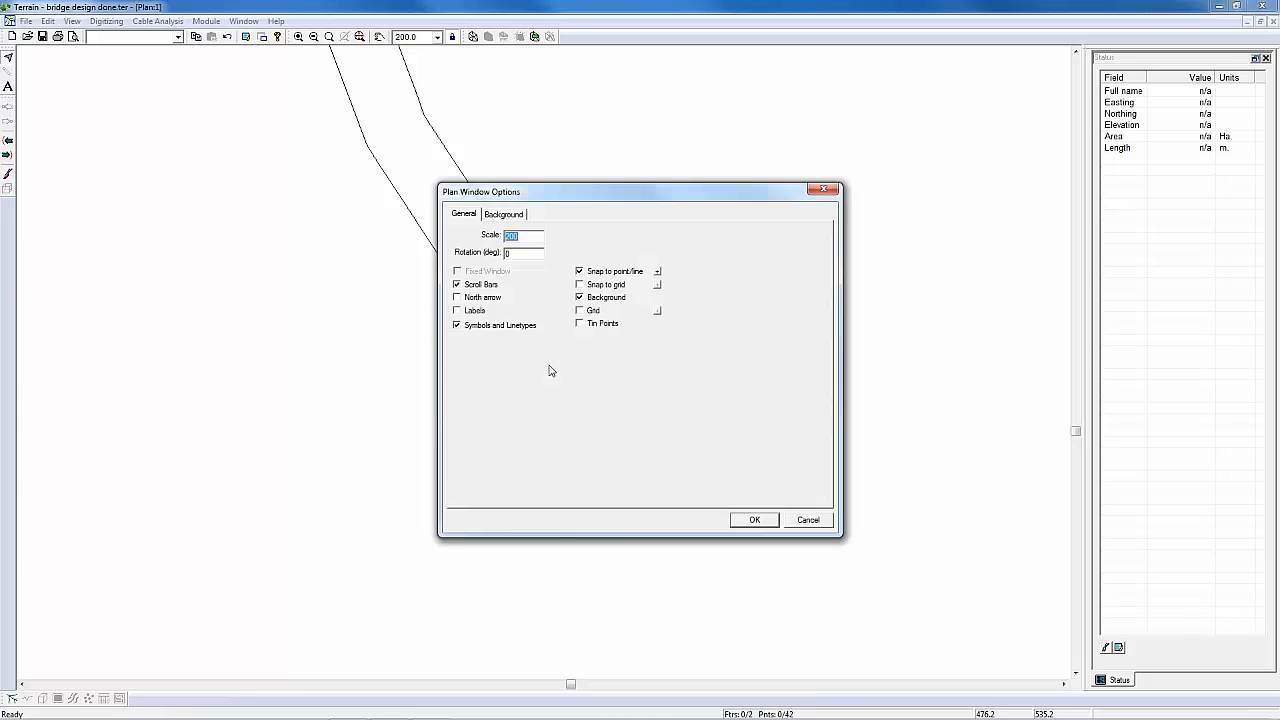
pyautogui.click(505, 214)
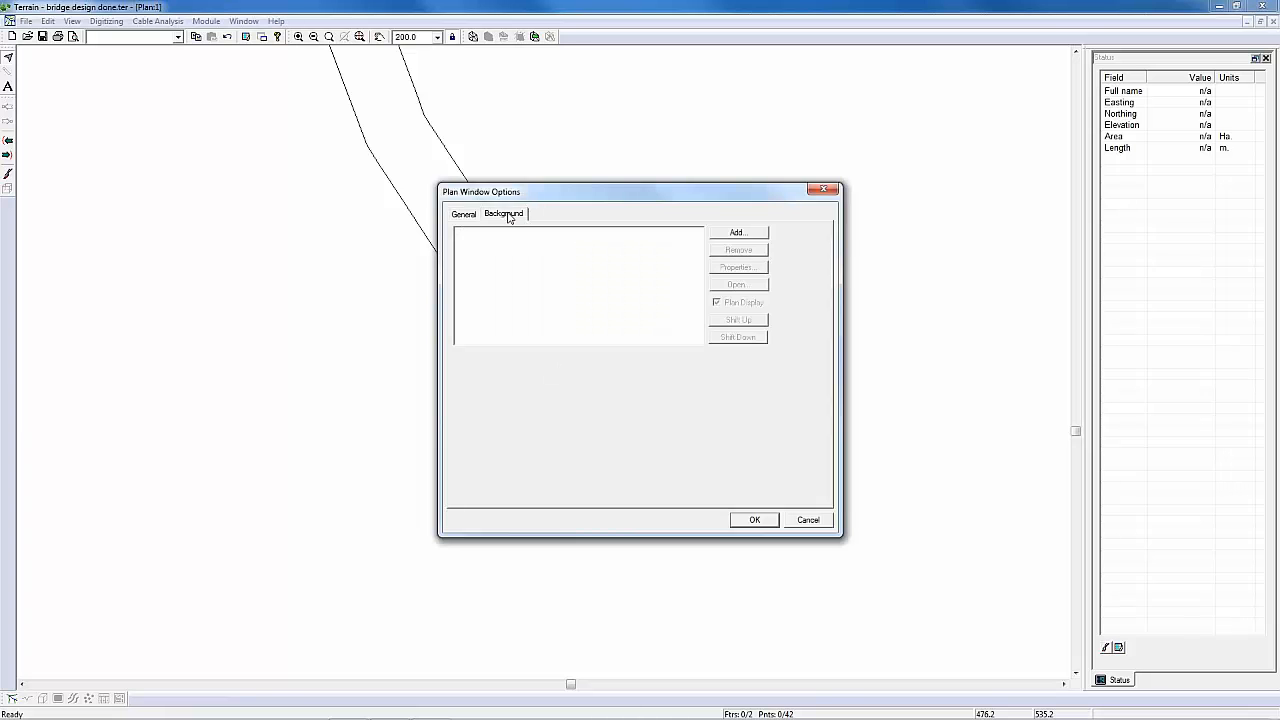
pyautogui.click(733, 234)
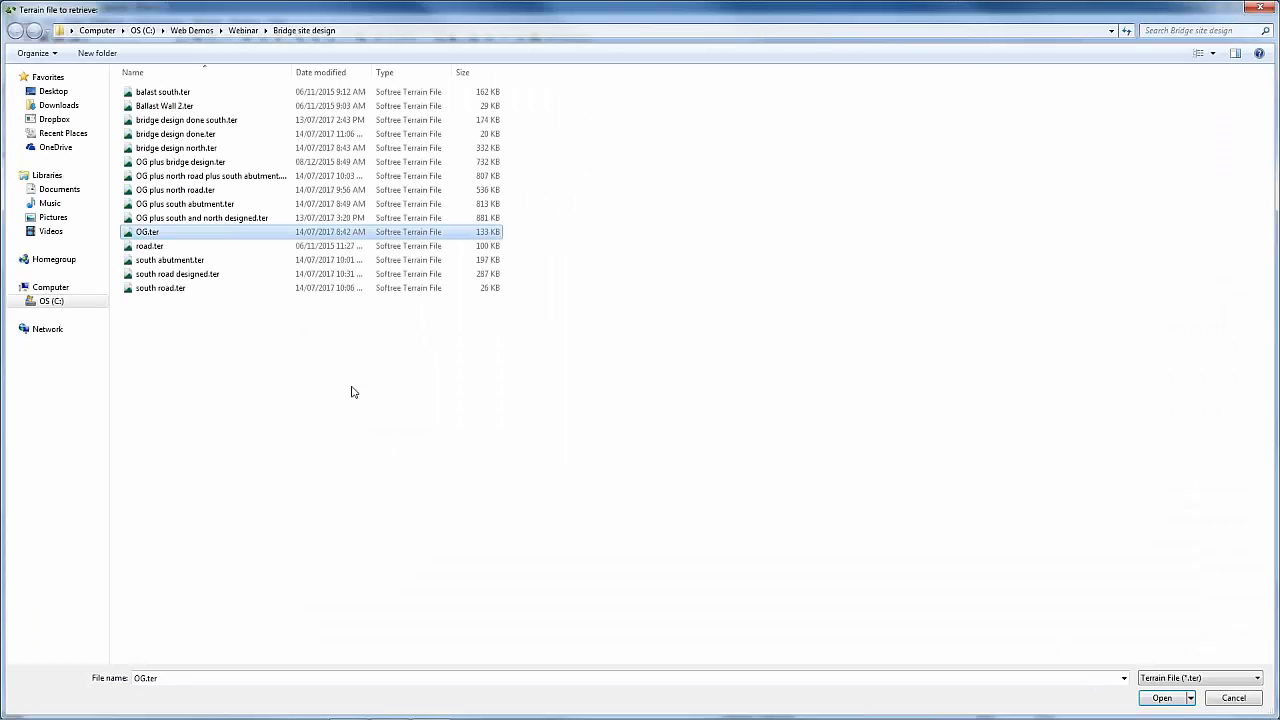
pyautogui.press('Return')
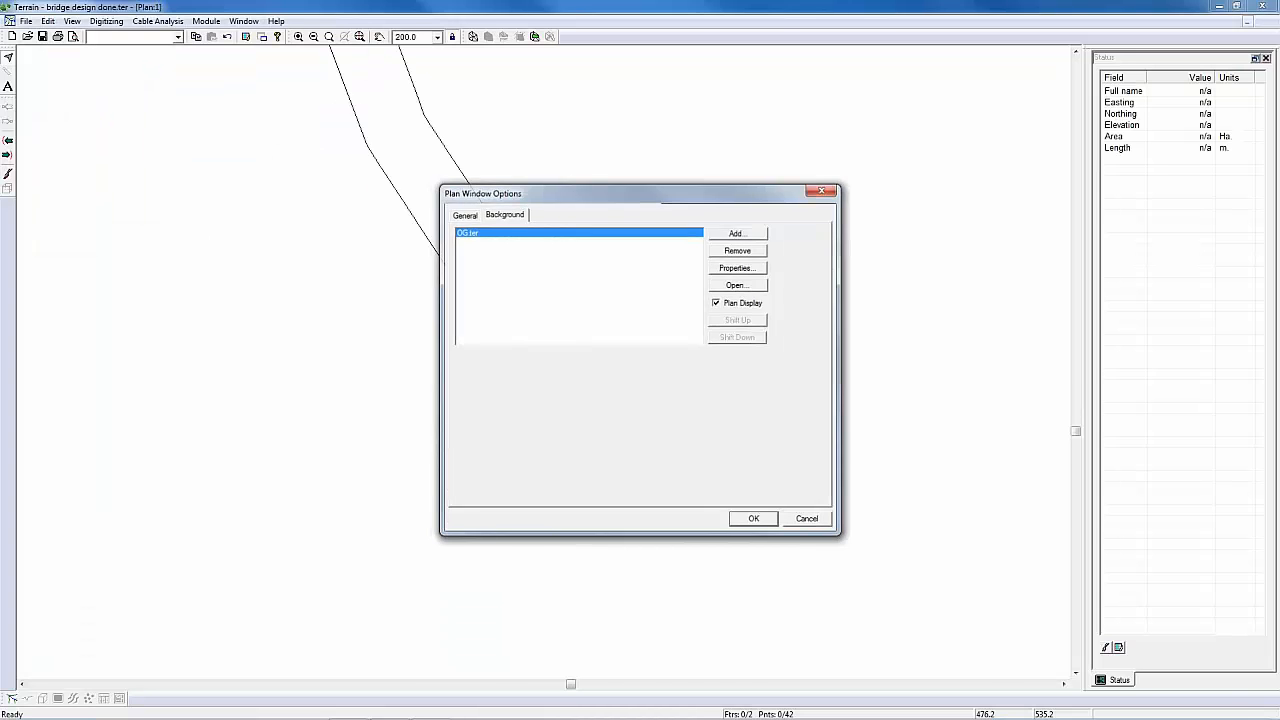
pyautogui.press('Return')
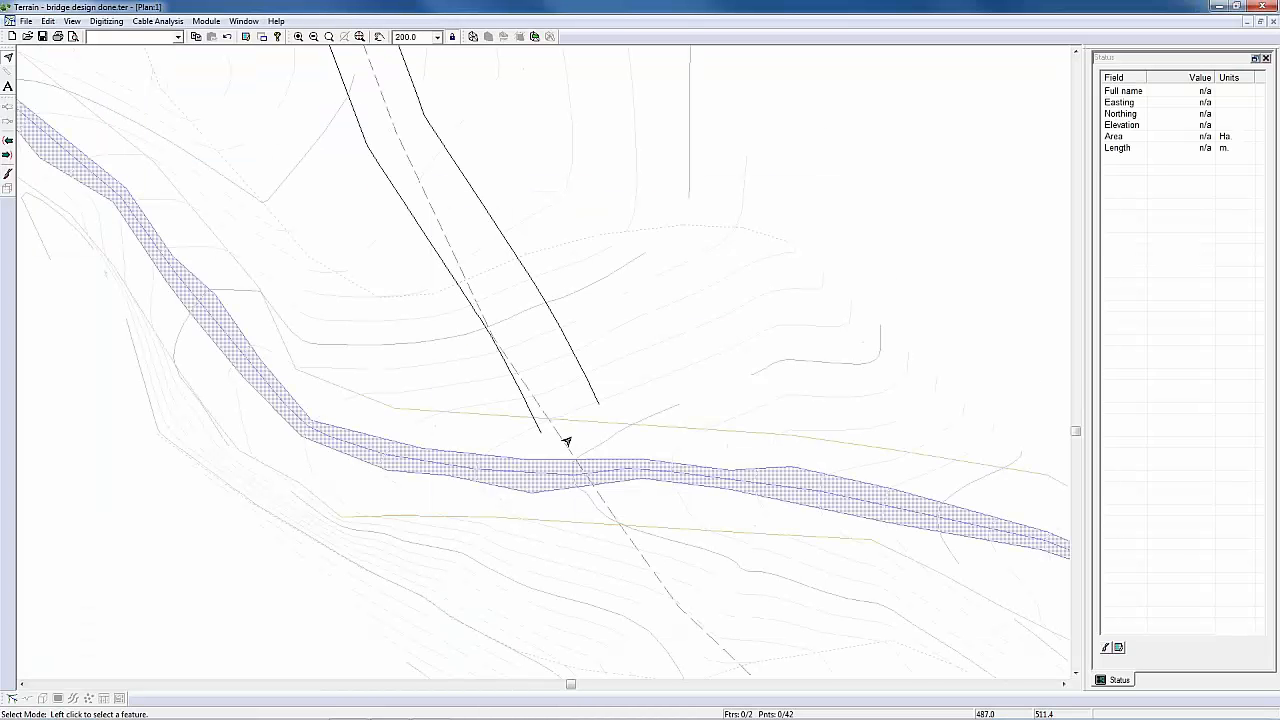
# Step: Join the two remaining north road edge lines into one feature across their ends at the river
pyautogui.scroll(-3, 566, 441)
pyautogui.scroll(1, 522, 333)
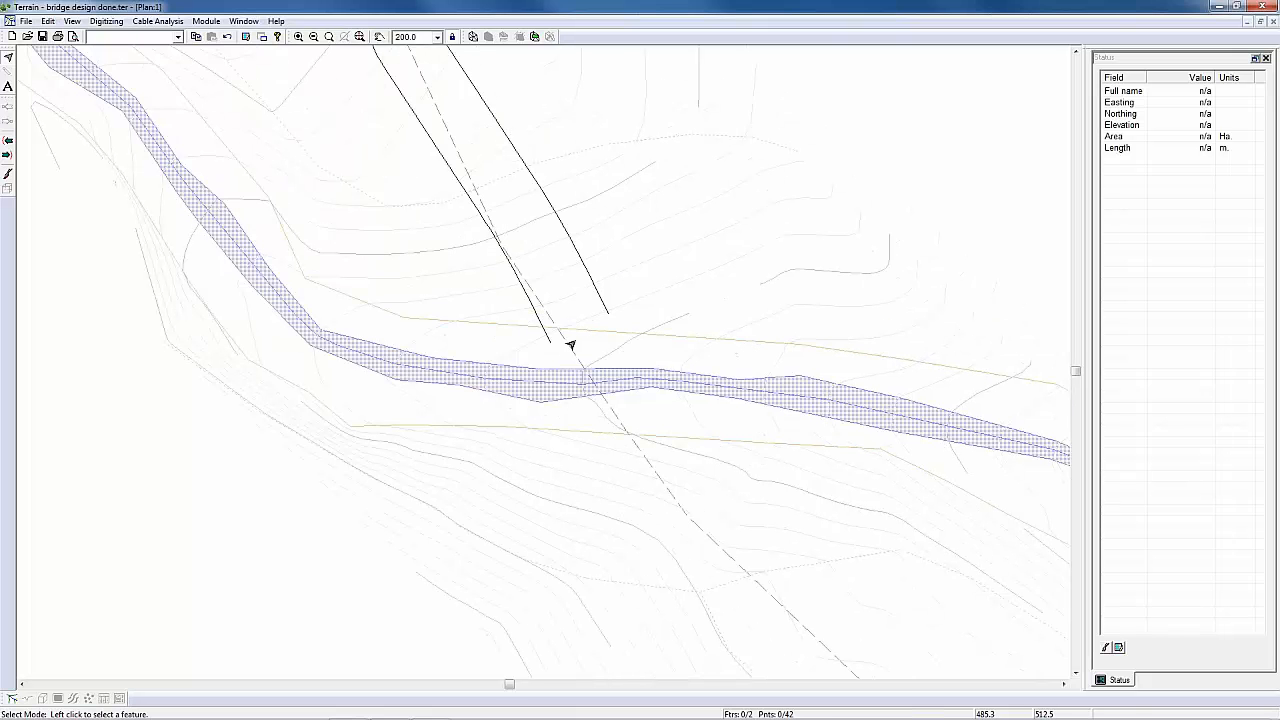
pyautogui.moveTo(481, 279); pyautogui.dragTo(638, 388)
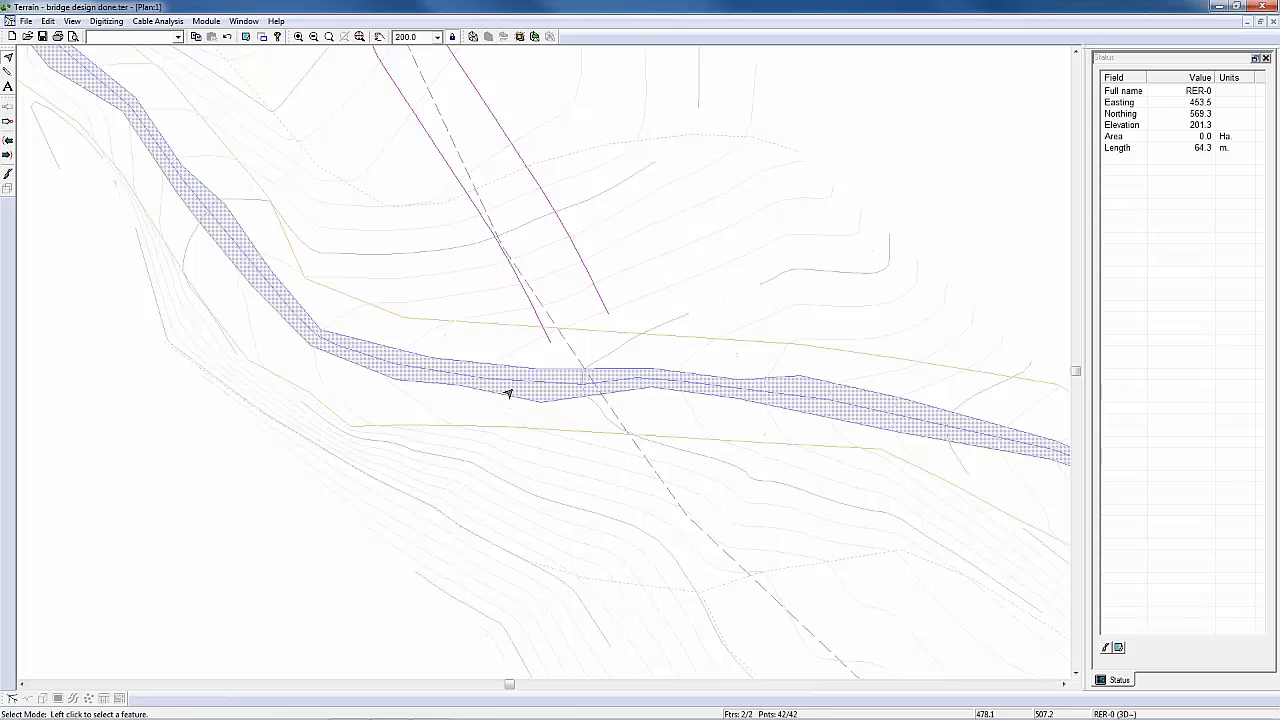
pyautogui.hotkey('ctrl', 'j')
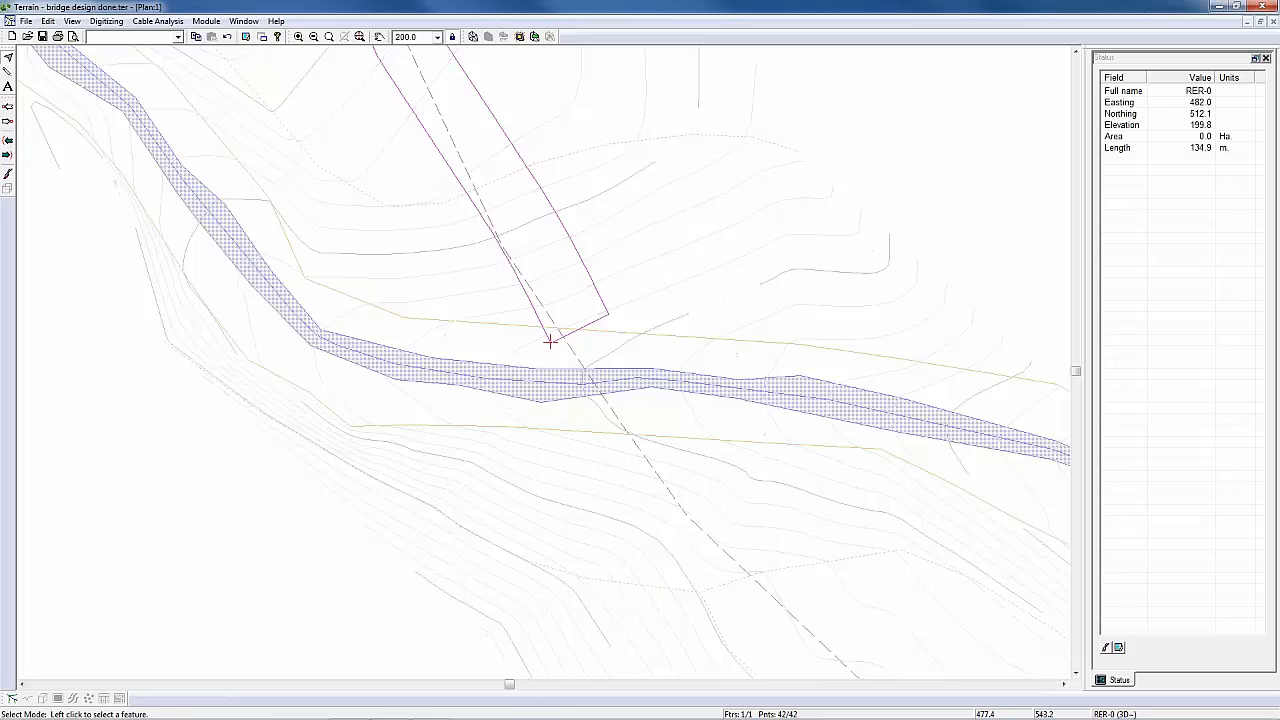
# Step: Grade the joined feature on its right side to OG.ter, interpolating slope lines at 1 spacing, with daylight TIN boundary, TIN and volume calculation
pyautogui.click(521, 39)
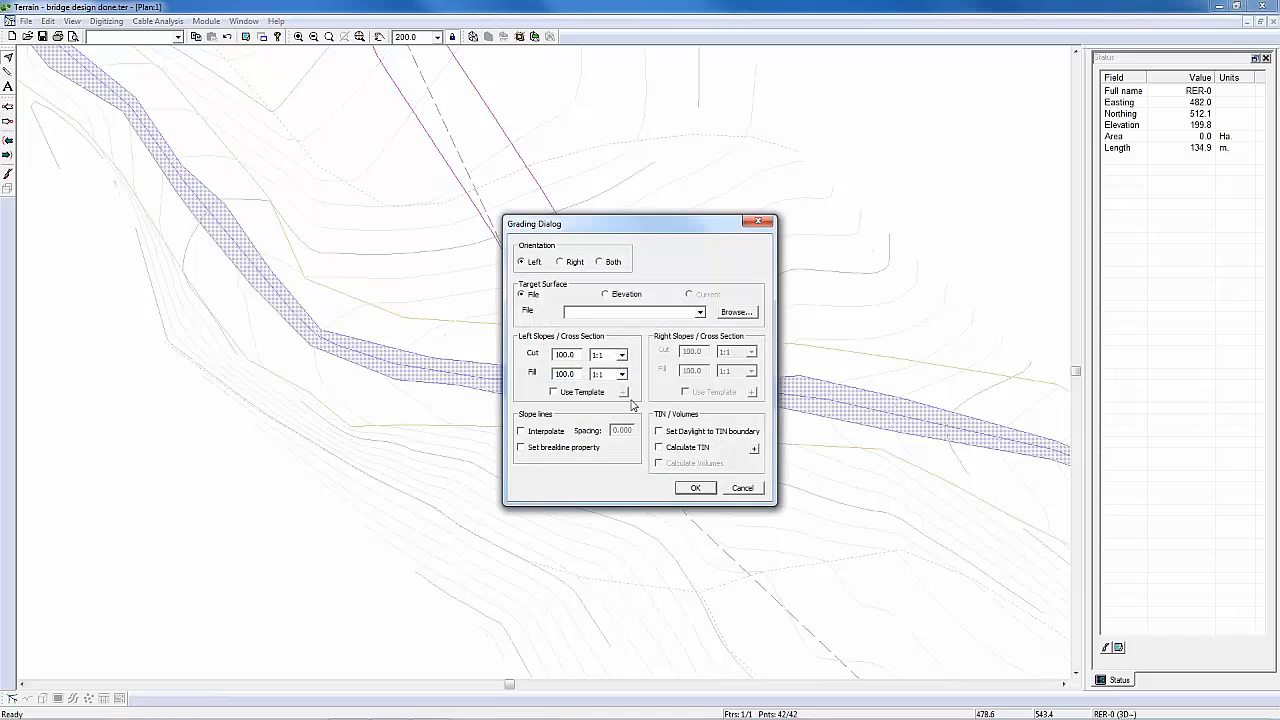
pyautogui.moveTo(655, 229); pyautogui.dragTo(838, 284)
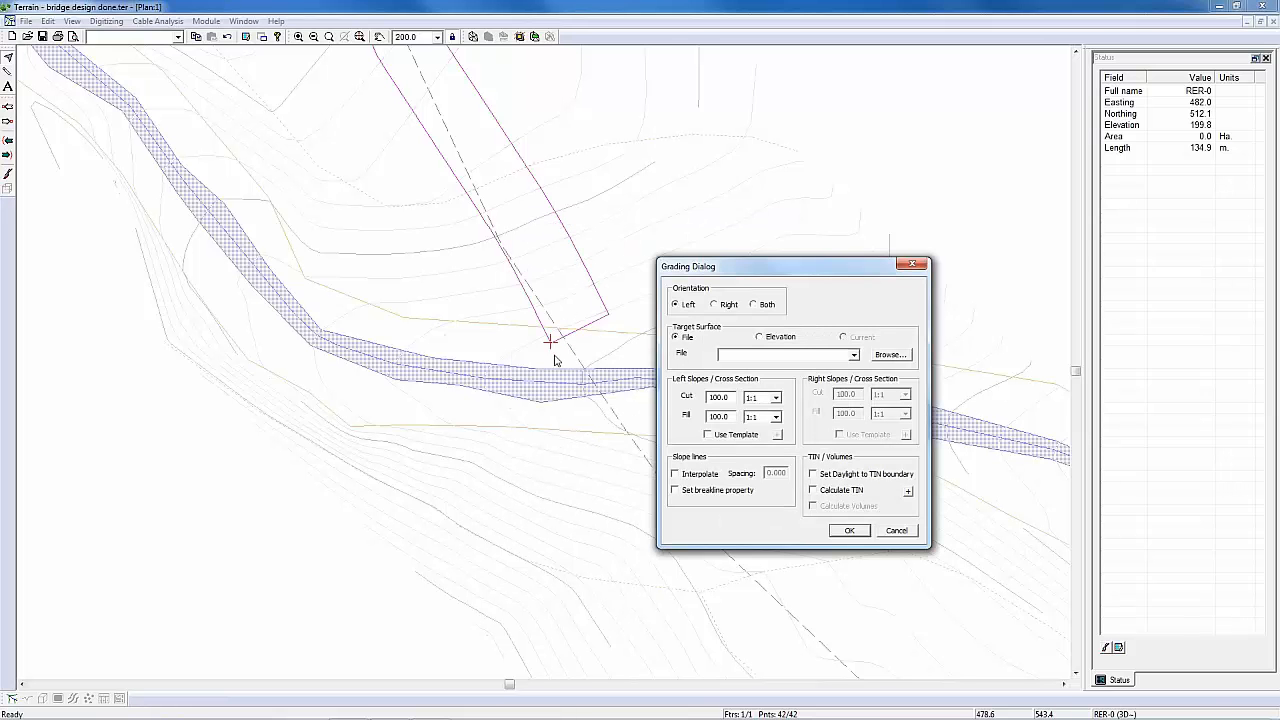
pyautogui.click(728, 306)
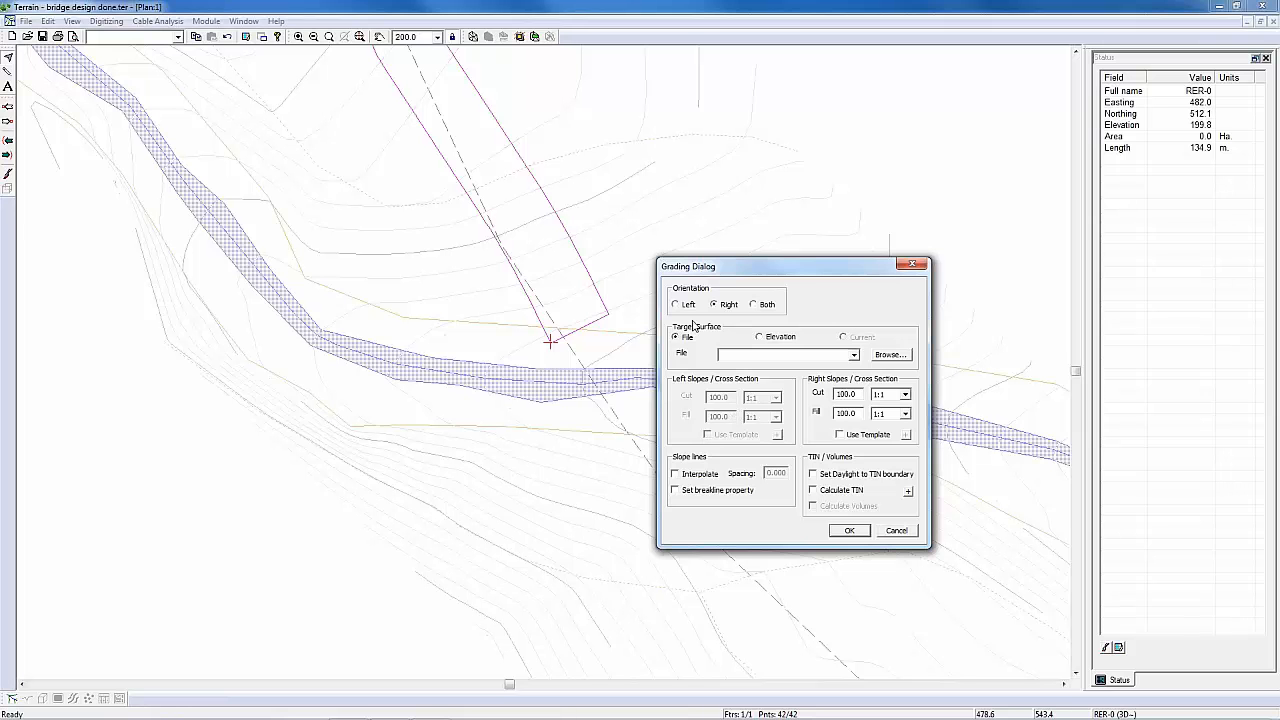
pyautogui.click(855, 356)
pyautogui.click(713, 479)
pyautogui.doubleClick(776, 472)
pyautogui.write('1')
pyautogui.click(816, 478)
pyautogui.click(825, 492)
pyautogui.click(848, 530)
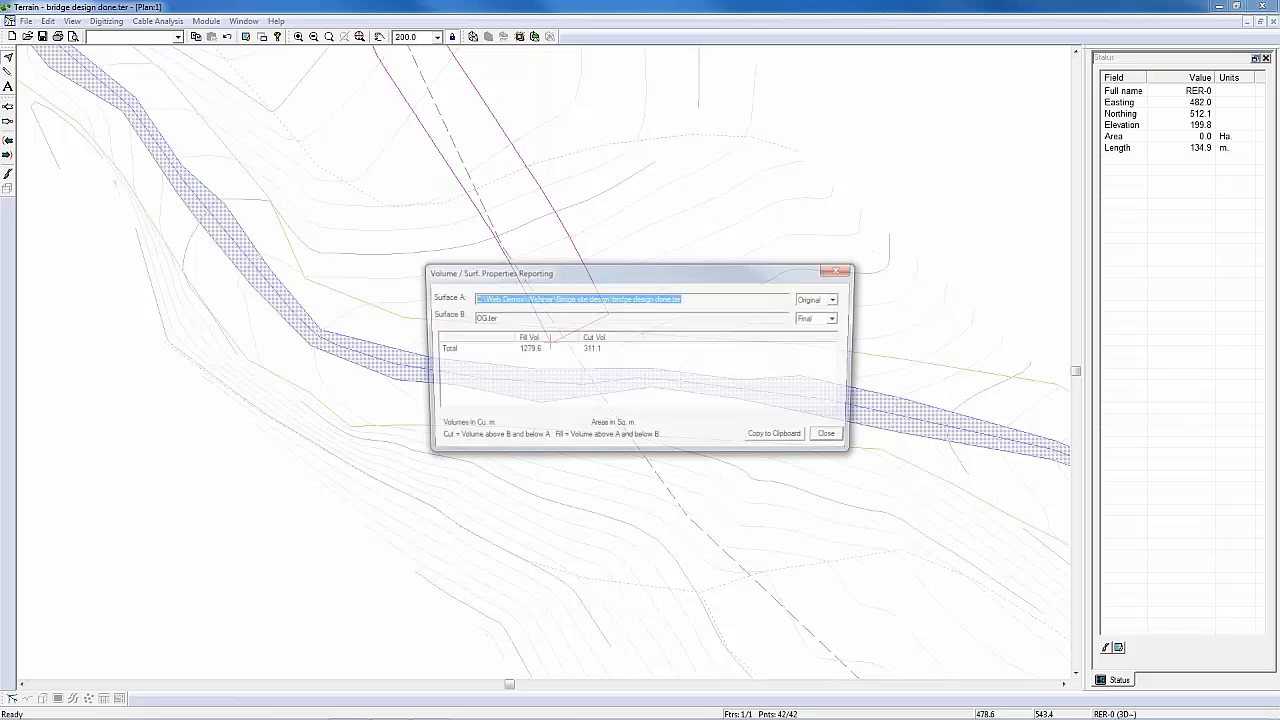
# Step: Set OG.ter as the Original surface in the volume report, review the cut and fill volumes, and close the report
pyautogui.click(840, 319)
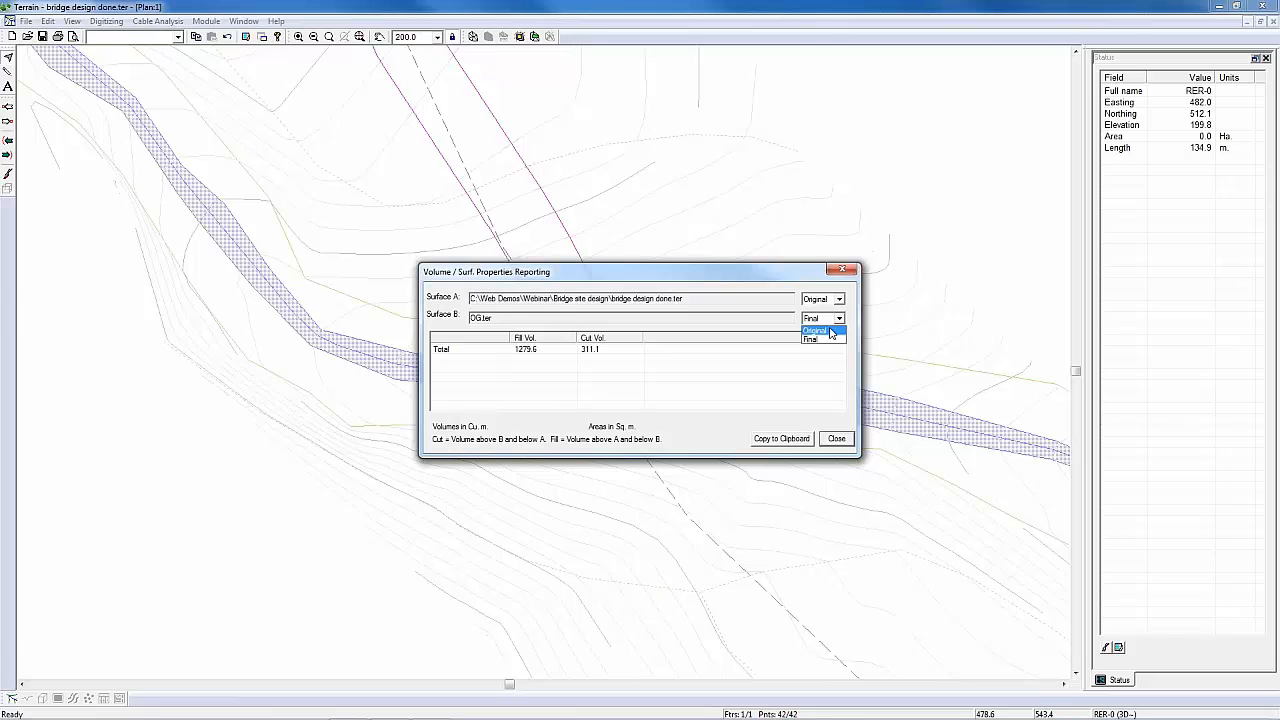
pyautogui.click(829, 331)
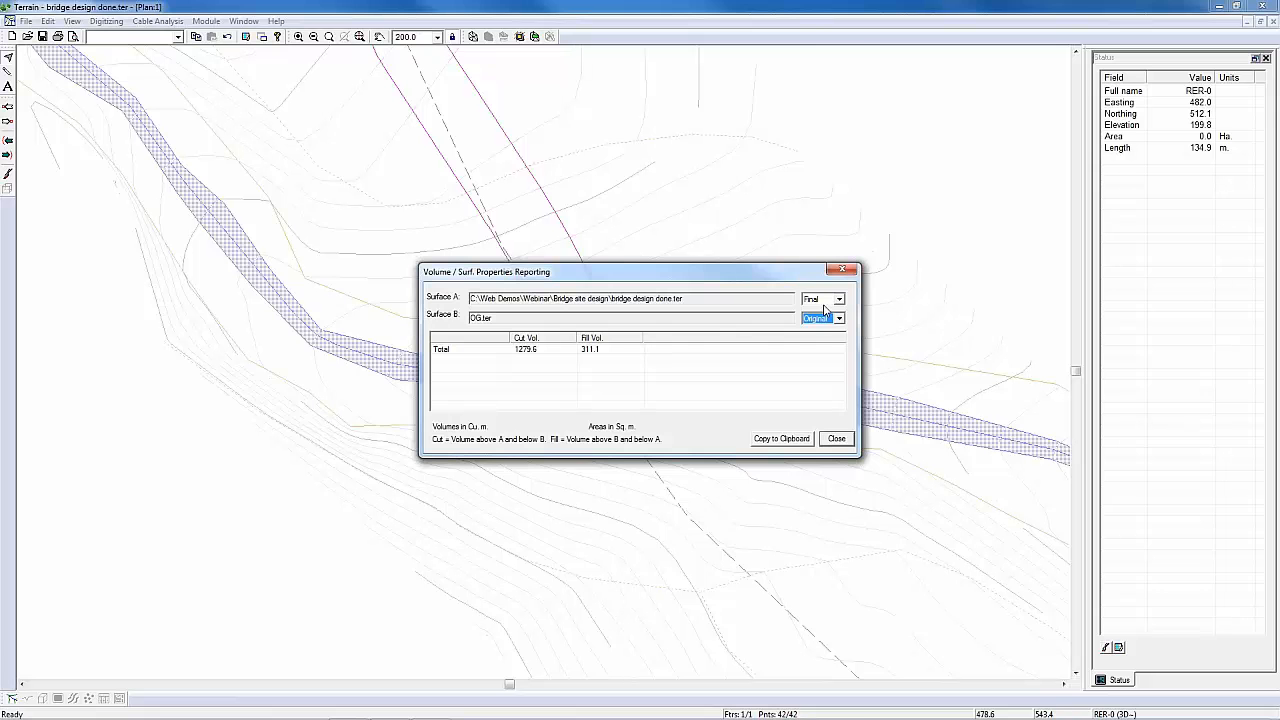
pyautogui.click(838, 443)
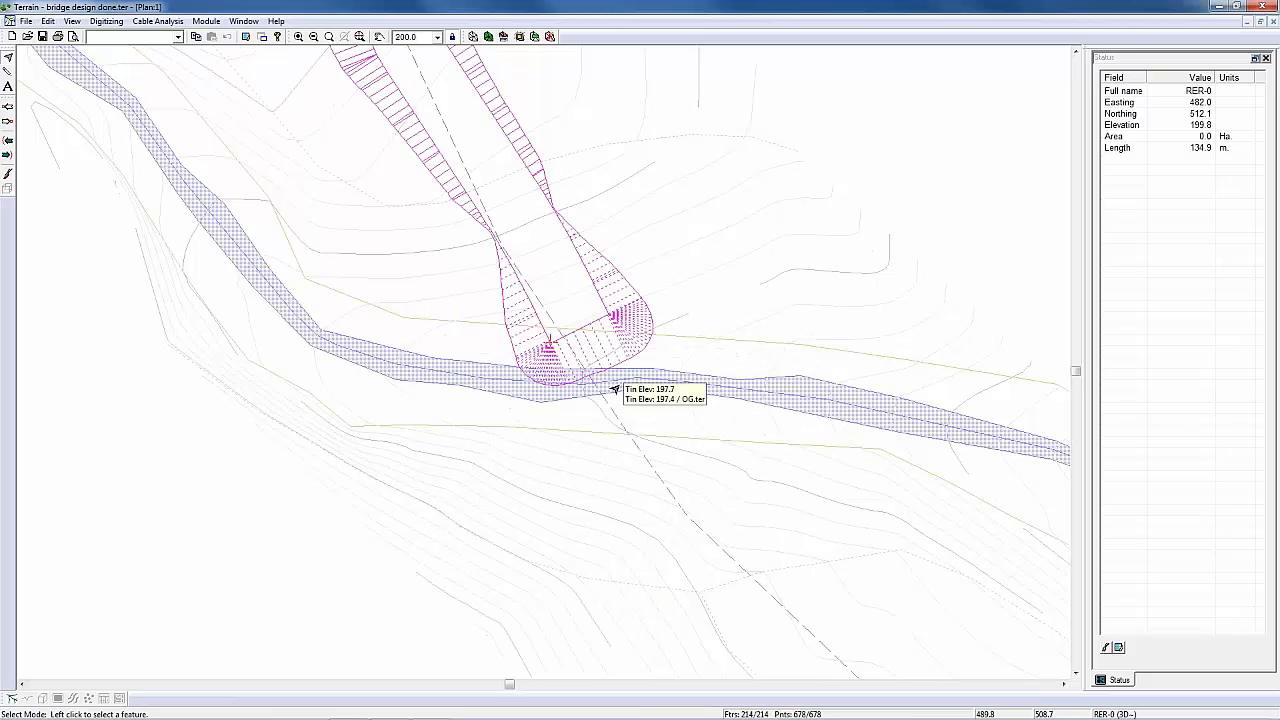
# Step: Regrade the joined road edge on its right side to OG.ter with 1/2:1 cut and fill slopes, and close the volume report
pyautogui.moveTo(544, 367); pyautogui.dragTo(579, 398, button='middle')
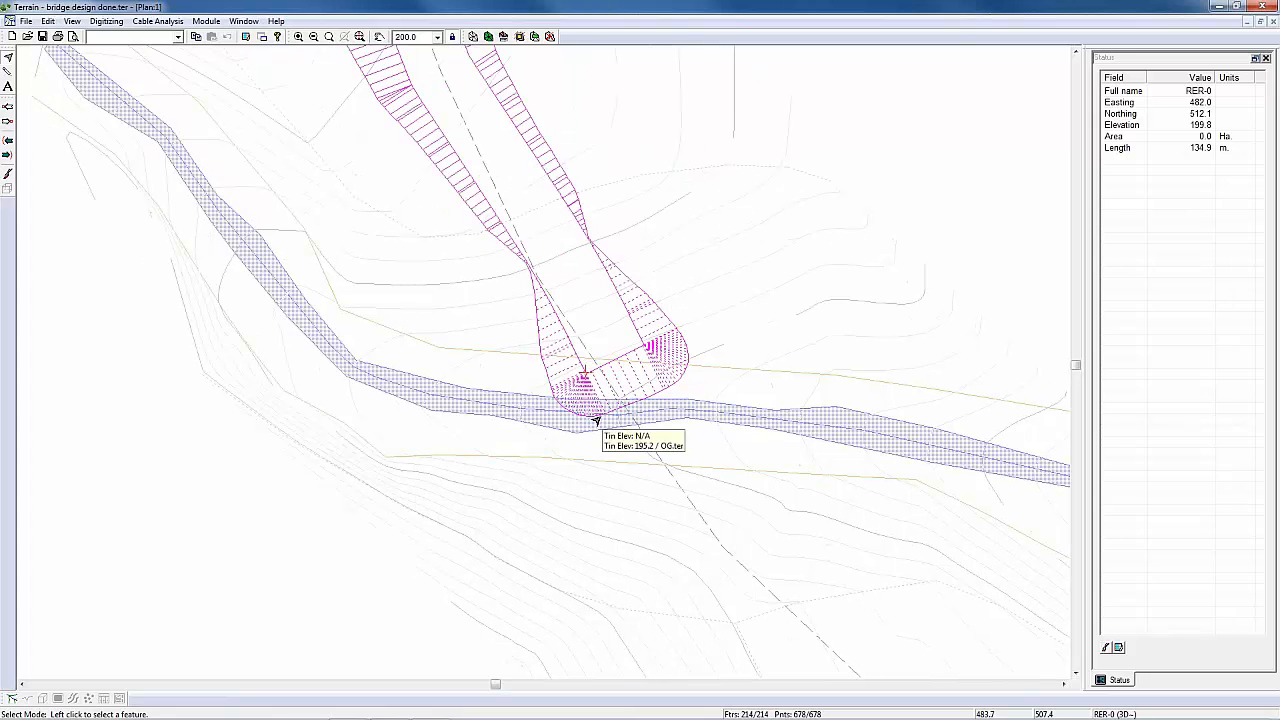
pyautogui.click(519, 37)
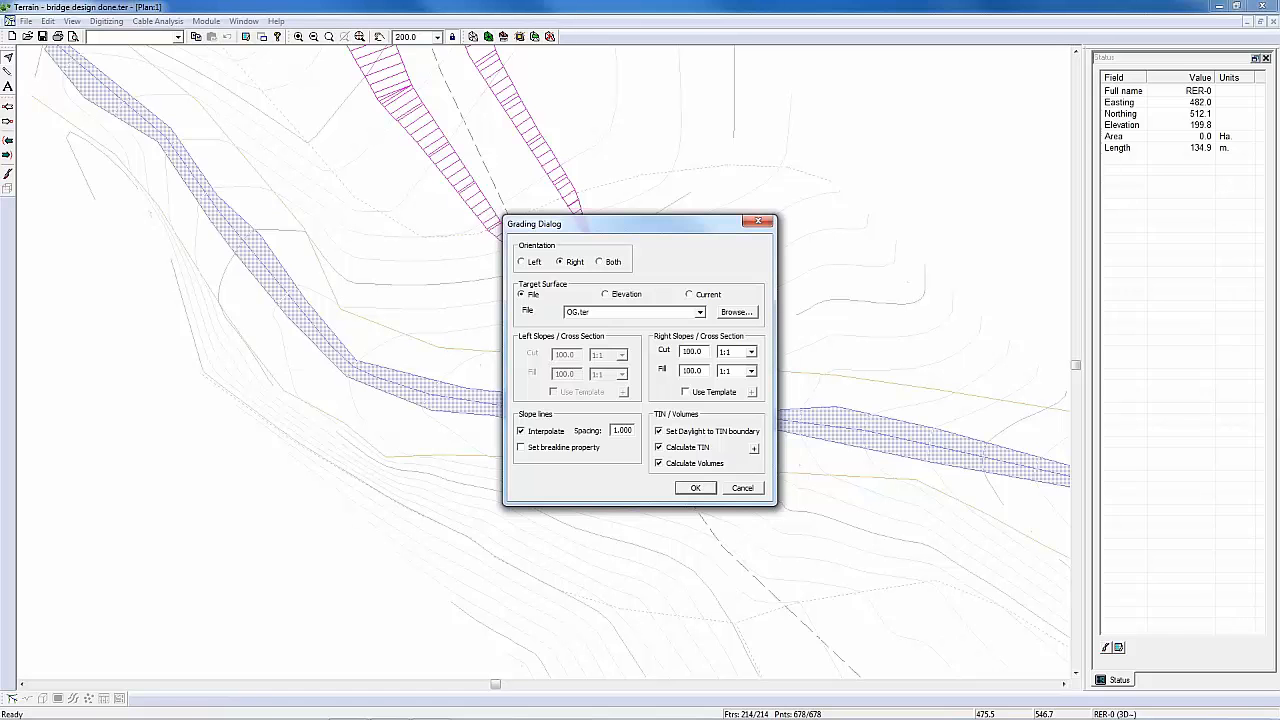
pyautogui.click(751, 351)
pyautogui.click(744, 385)
pyautogui.click(751, 371)
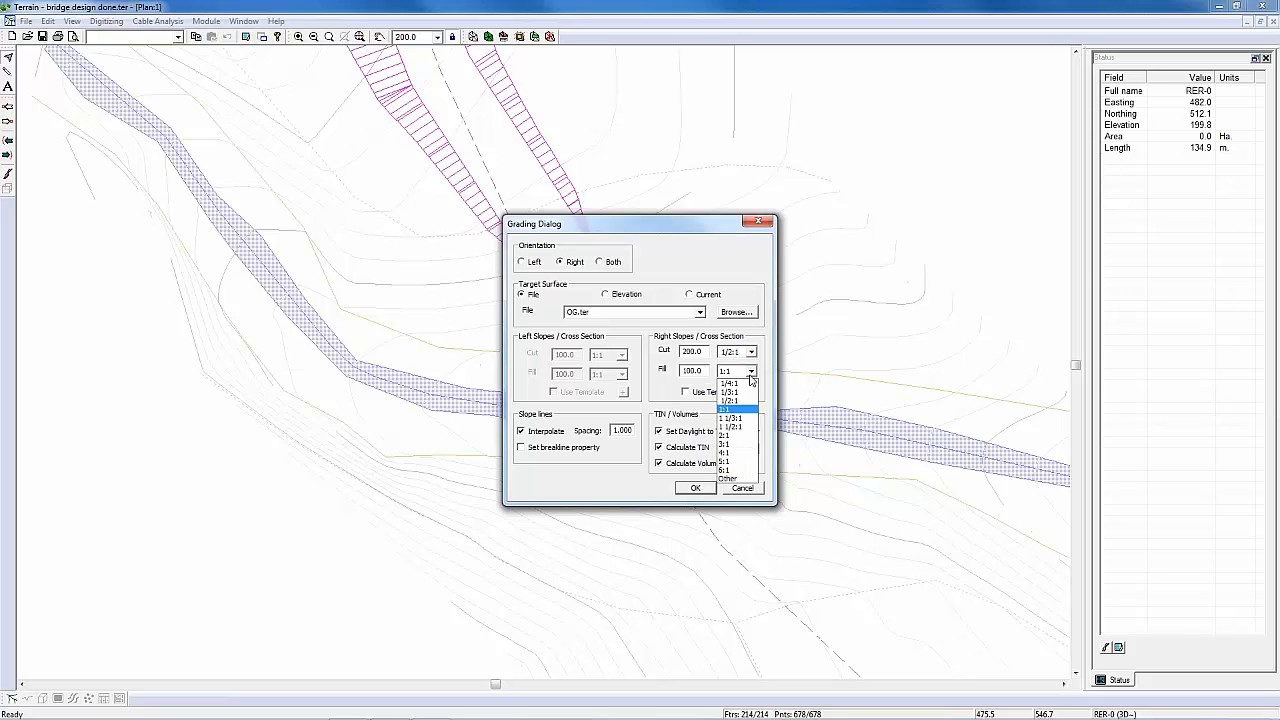
pyautogui.click(735, 404)
pyautogui.click(711, 488)
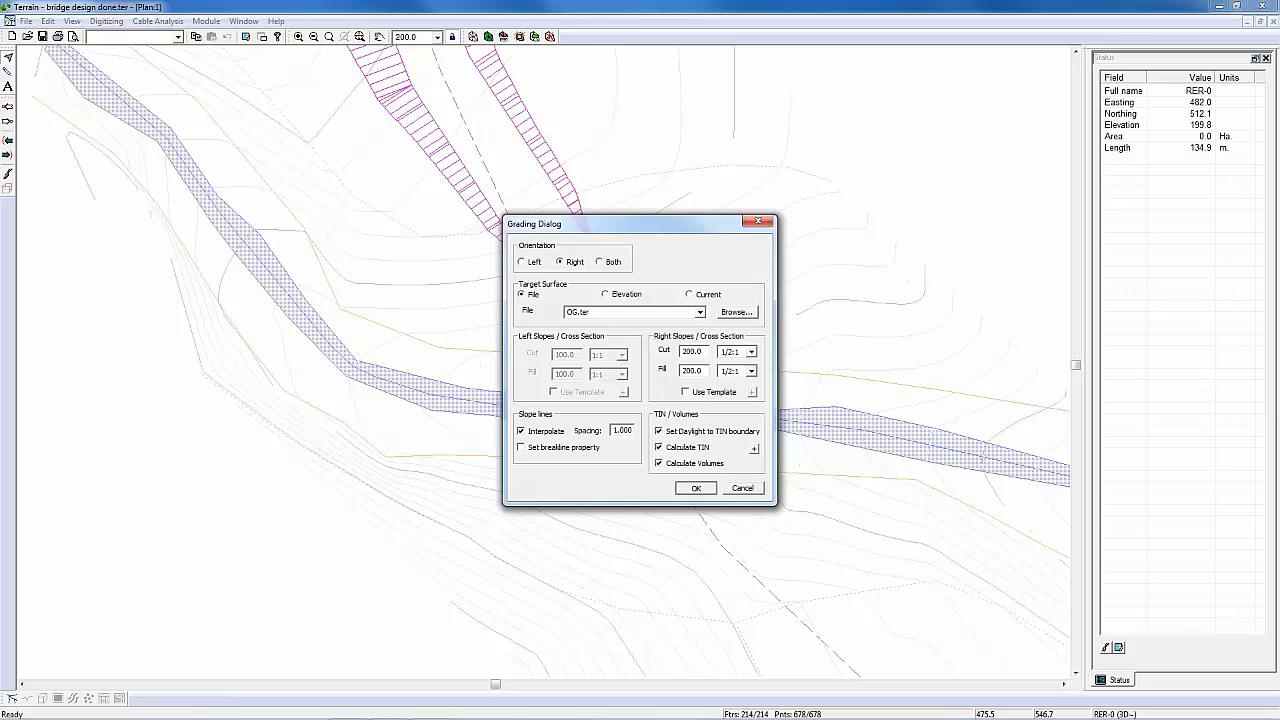
pyautogui.click(660, 395)
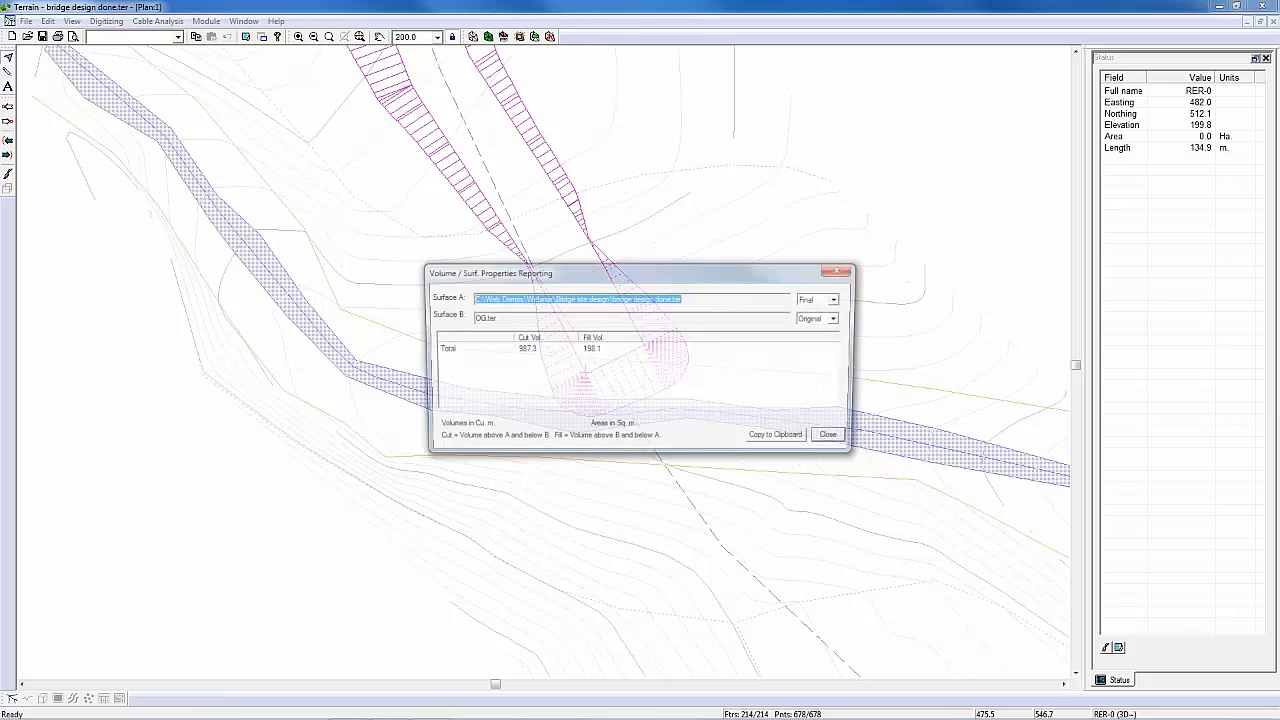
pyautogui.click(828, 434)
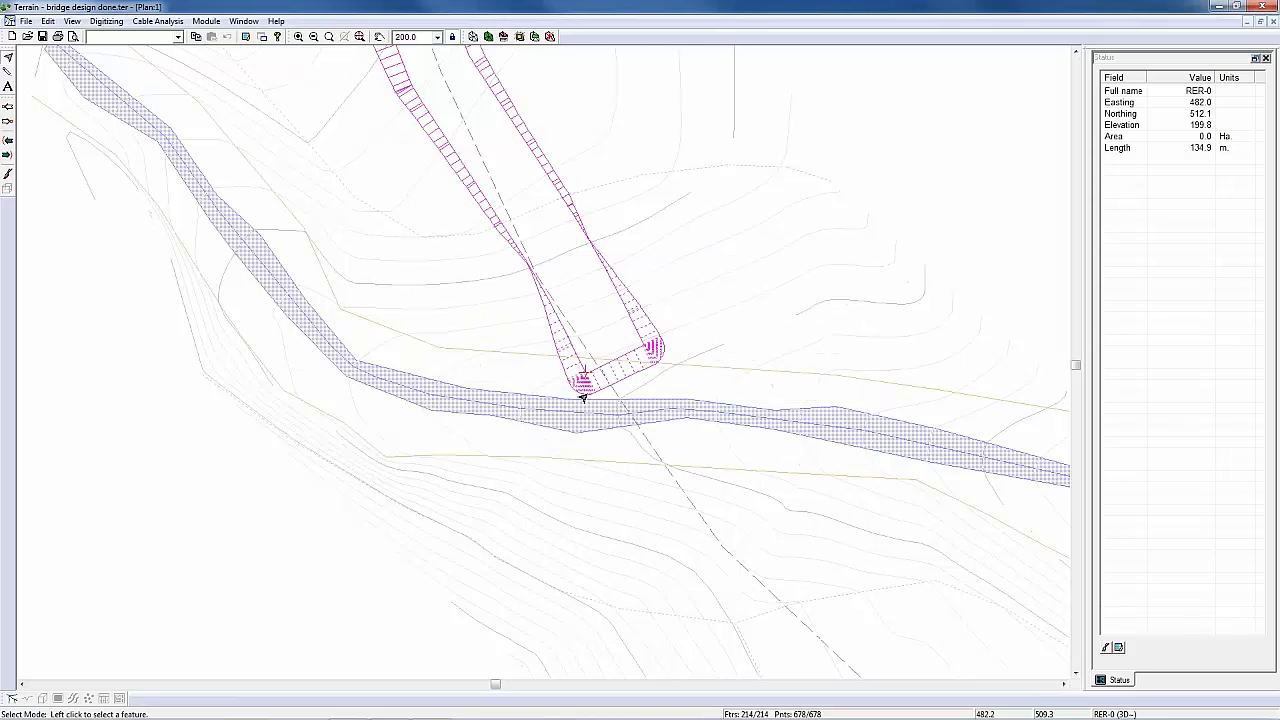
# Step: Generate major and minor contours for the graded surface without recalculating its triangles
pyautogui.moveTo(564, 420)
pyautogui.moveTo(565, 395)
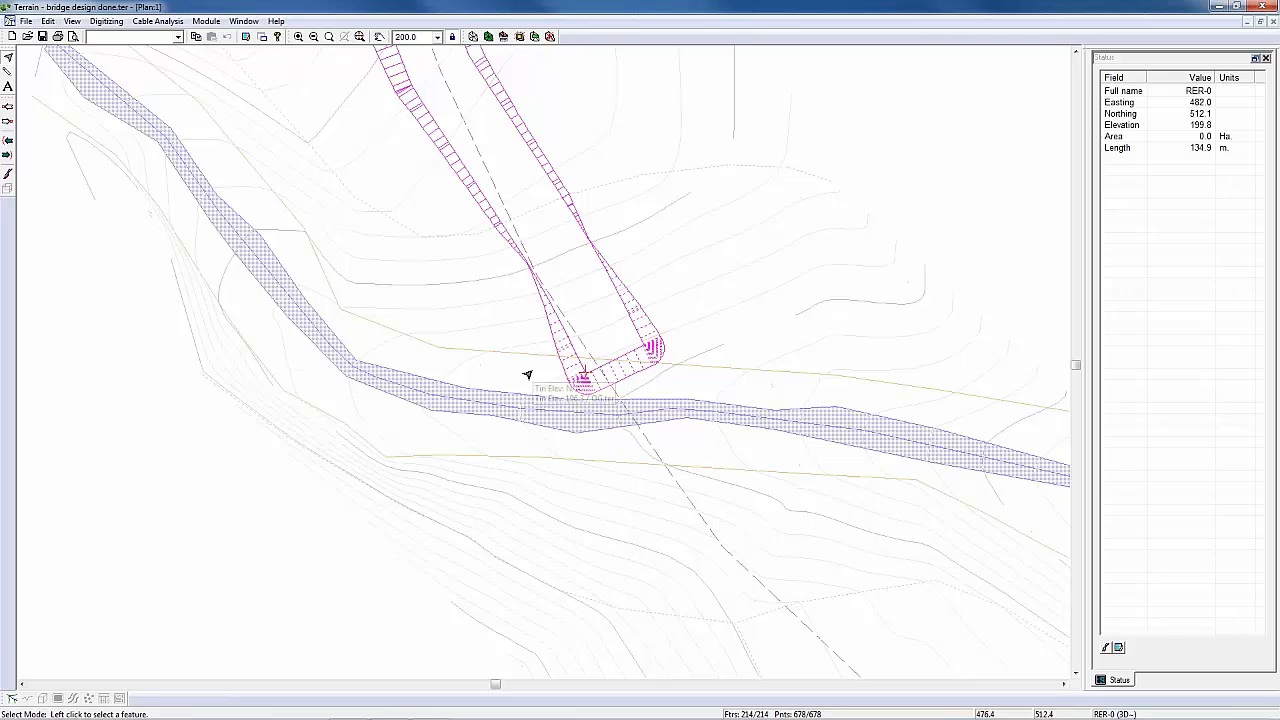
pyautogui.click(472, 36)
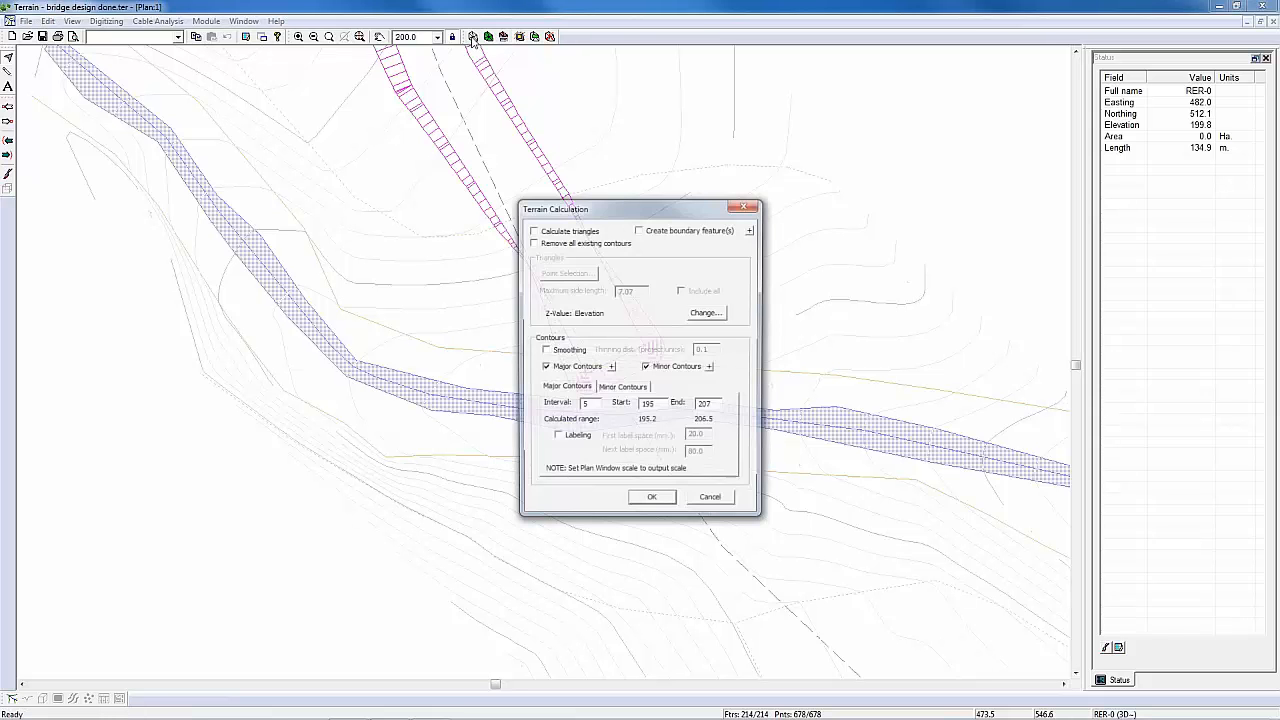
pyautogui.click(656, 503)
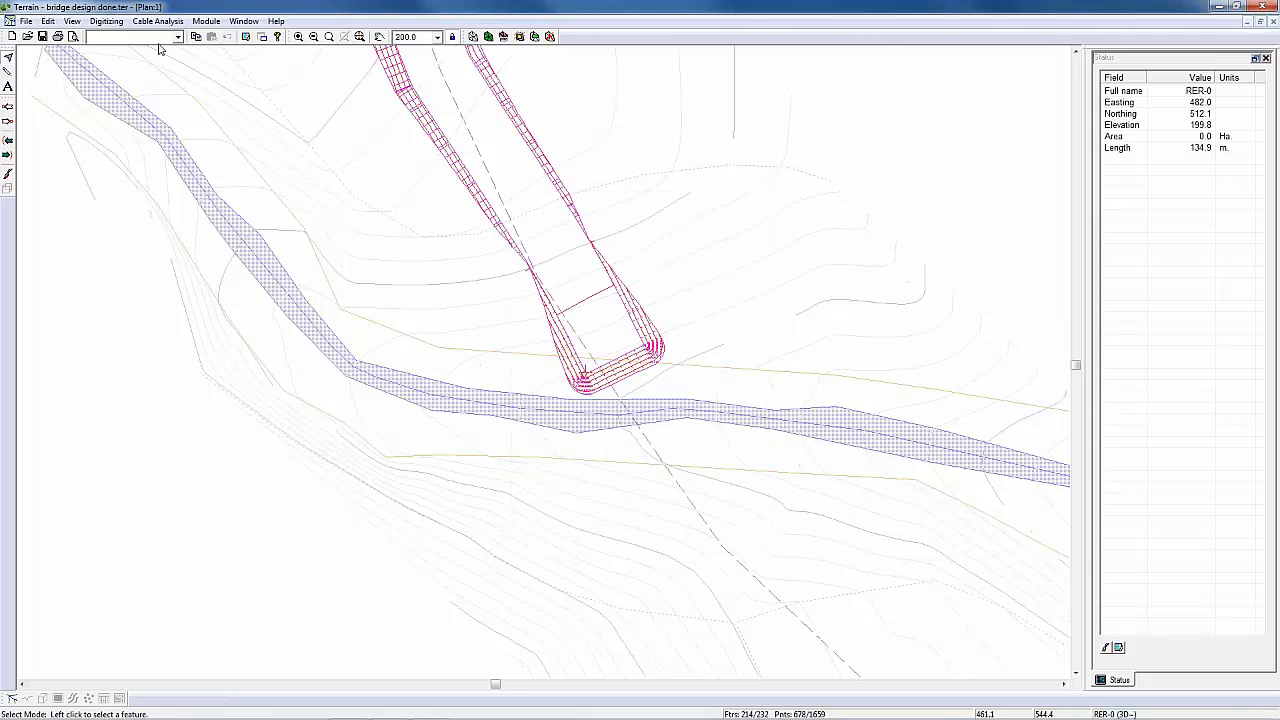
# Step: Save the terrain under the name bridge design north.ter, replacing the existing file
pyautogui.click(25, 21)
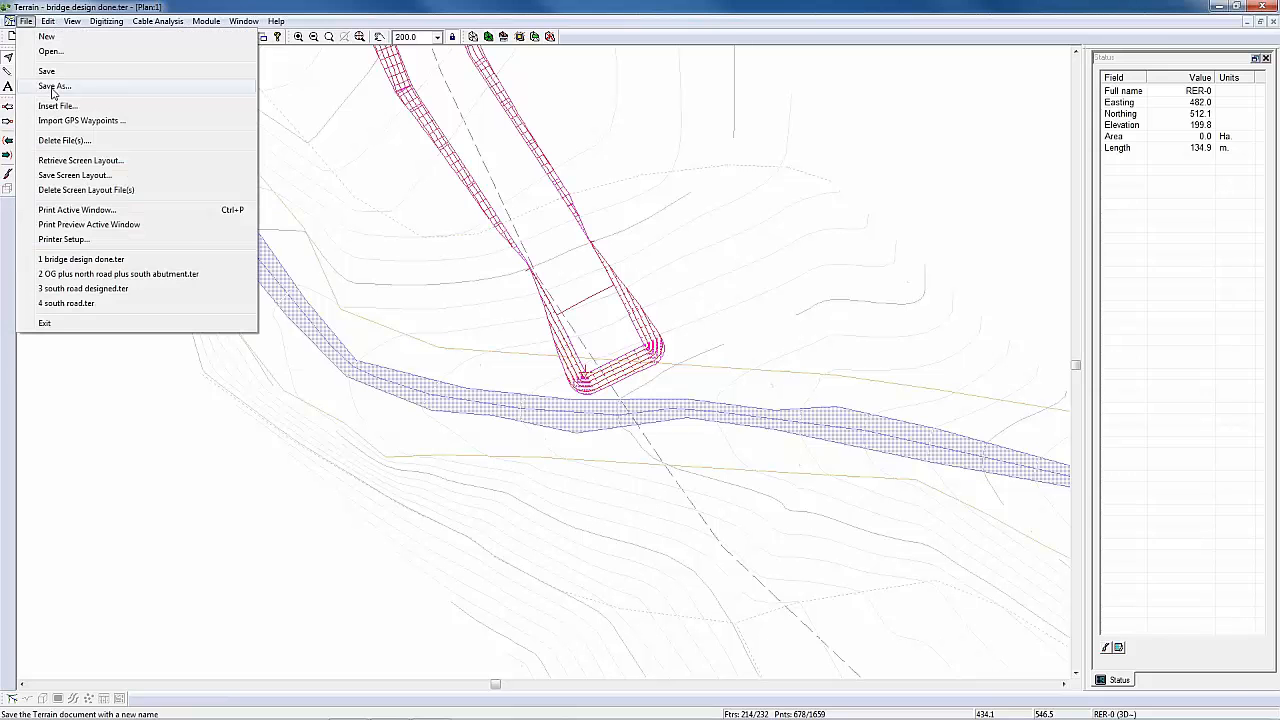
pyautogui.click(53, 87)
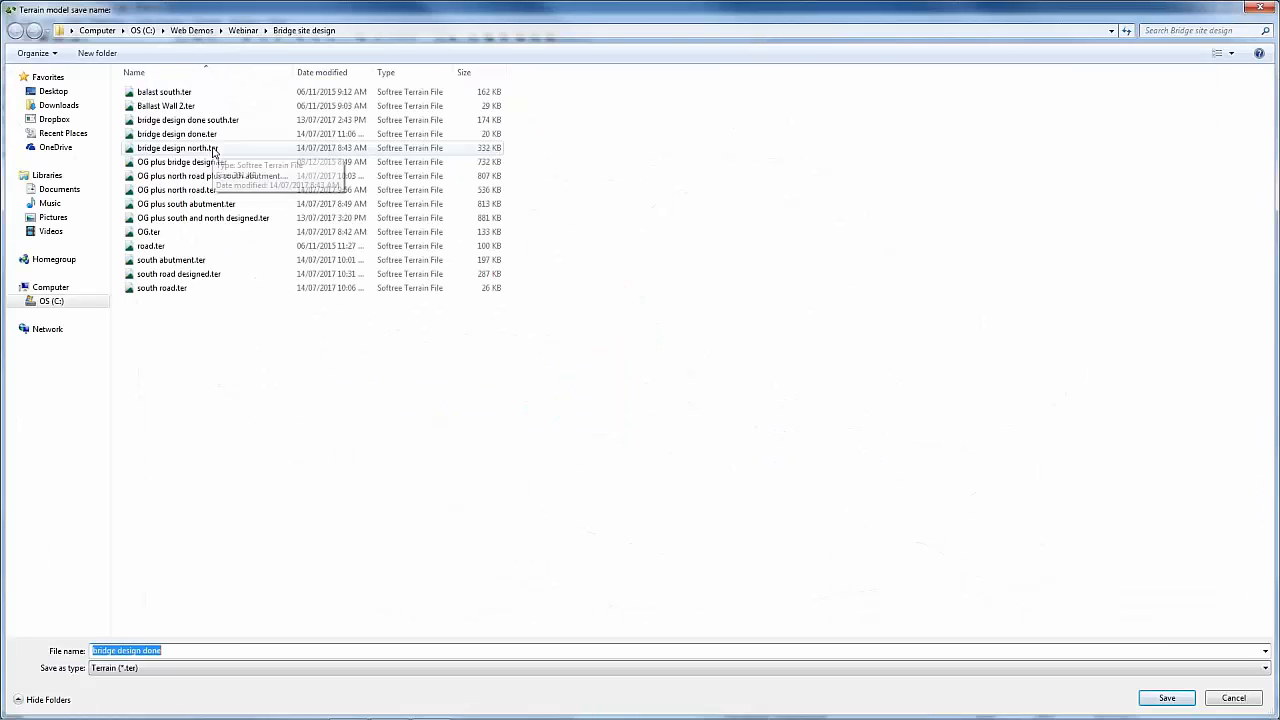
pyautogui.click(209, 150)
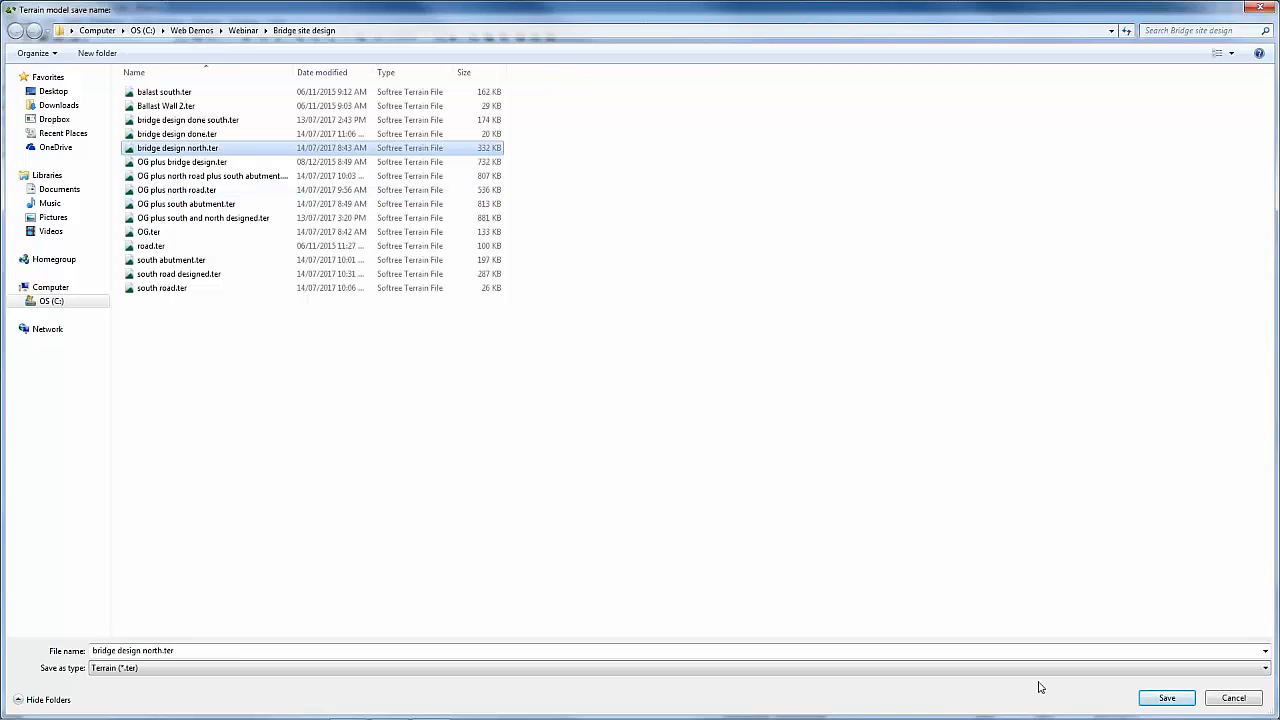
pyautogui.click(1163, 698)
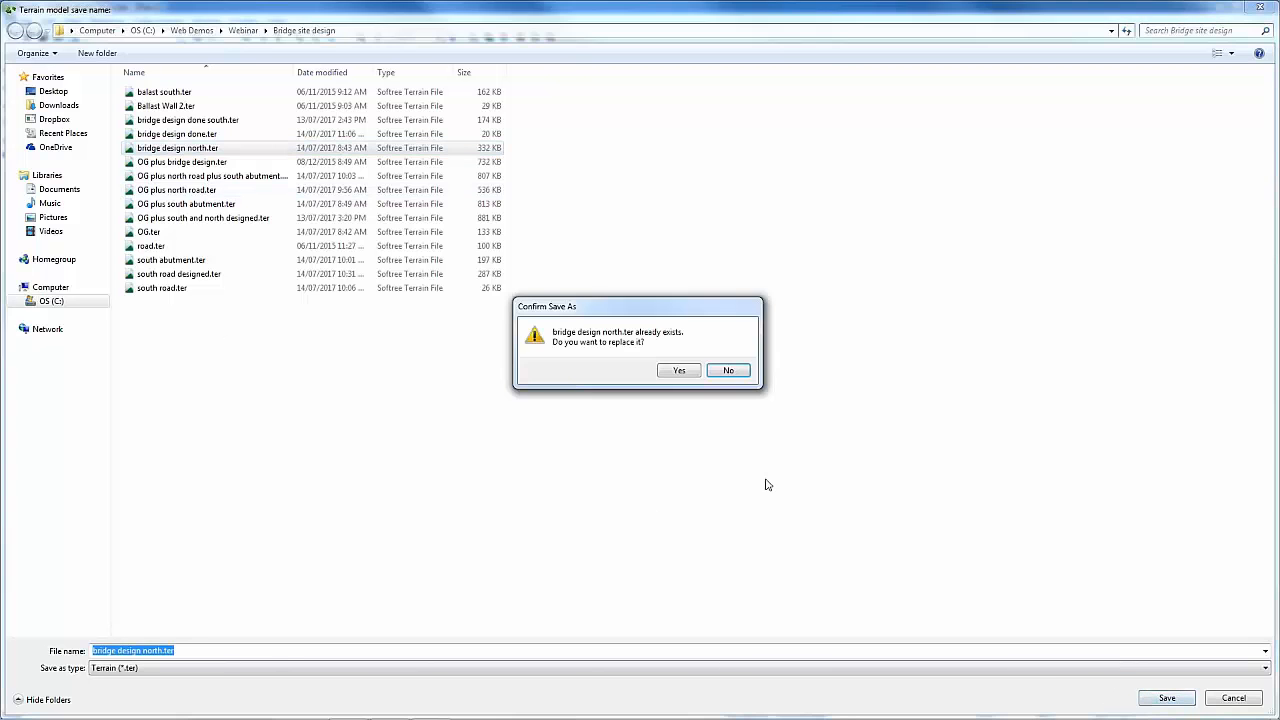
pyautogui.click(681, 371)
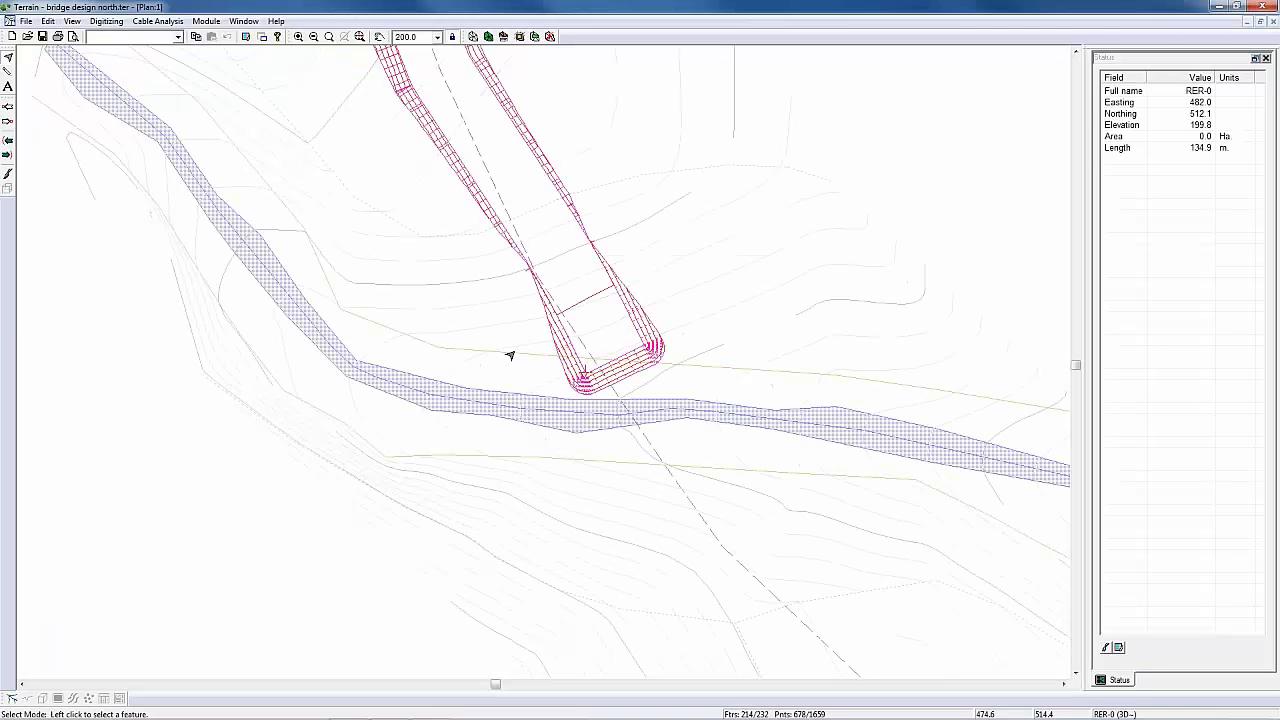
# Step: Open the OG.ter terrain file and fit the whole drawing in the plan window
pyautogui.click(26, 21)
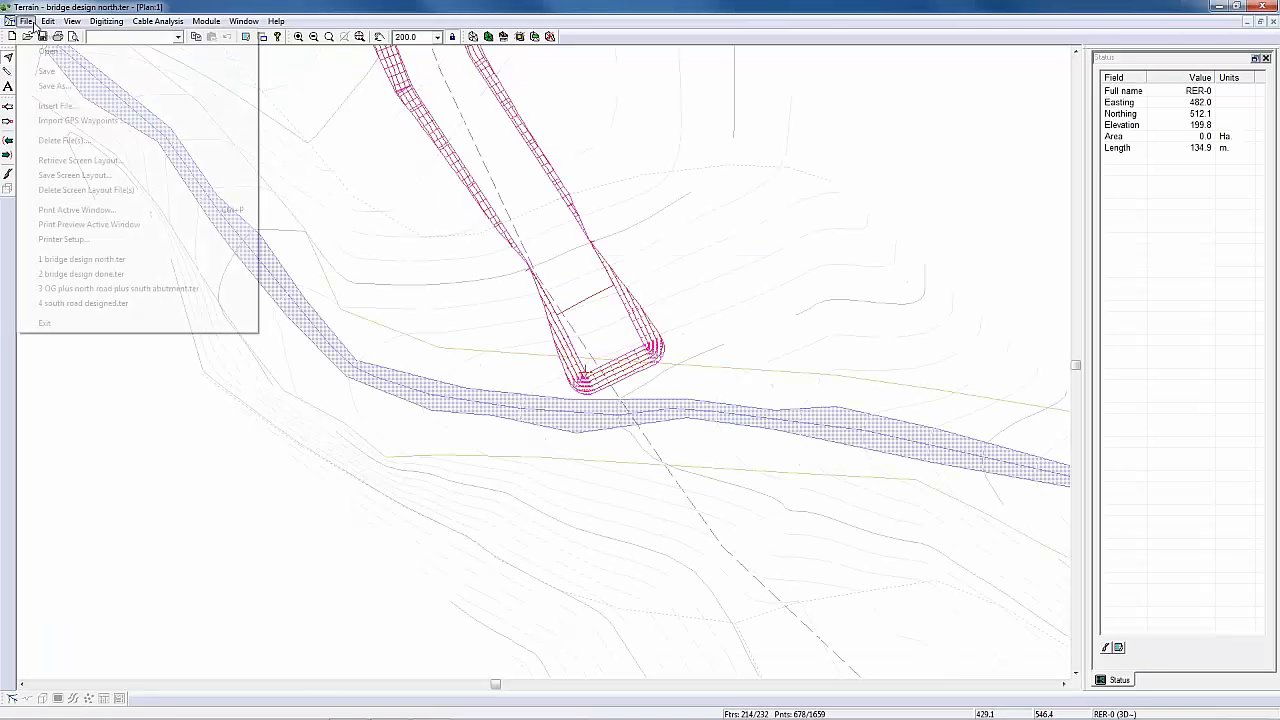
pyautogui.click(48, 51)
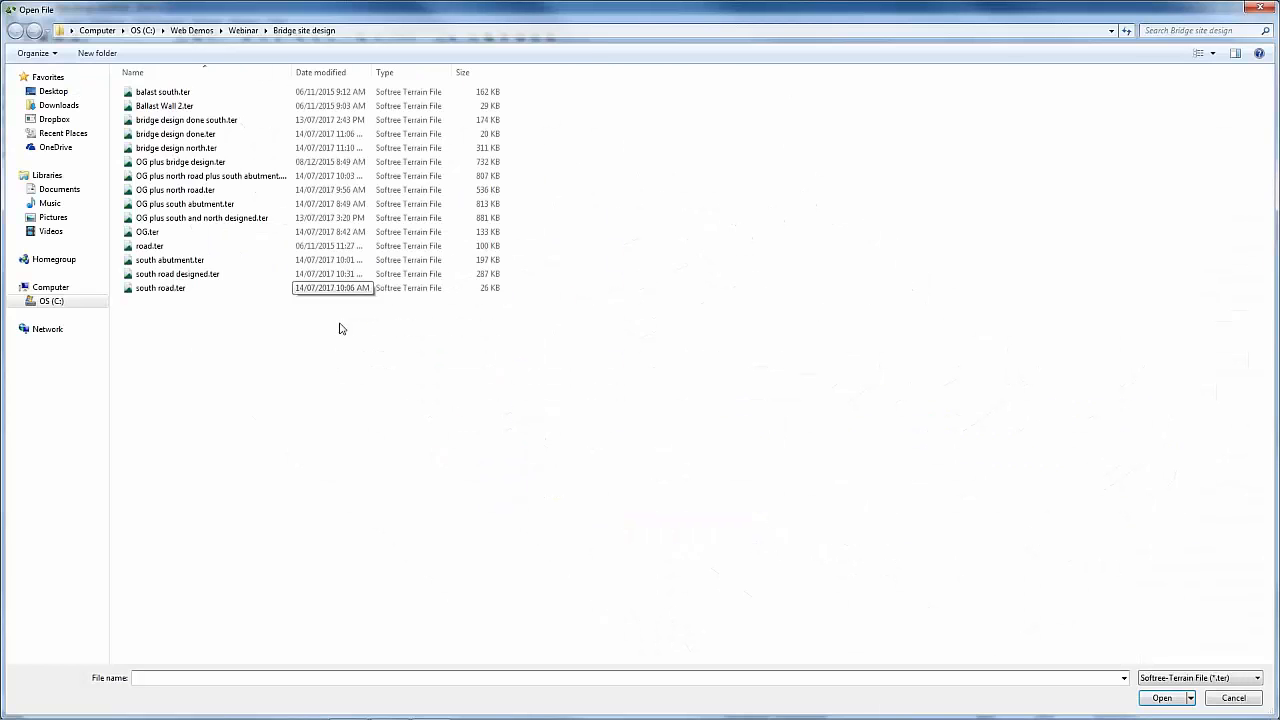
pyautogui.click(147, 231)
pyautogui.press('Return')
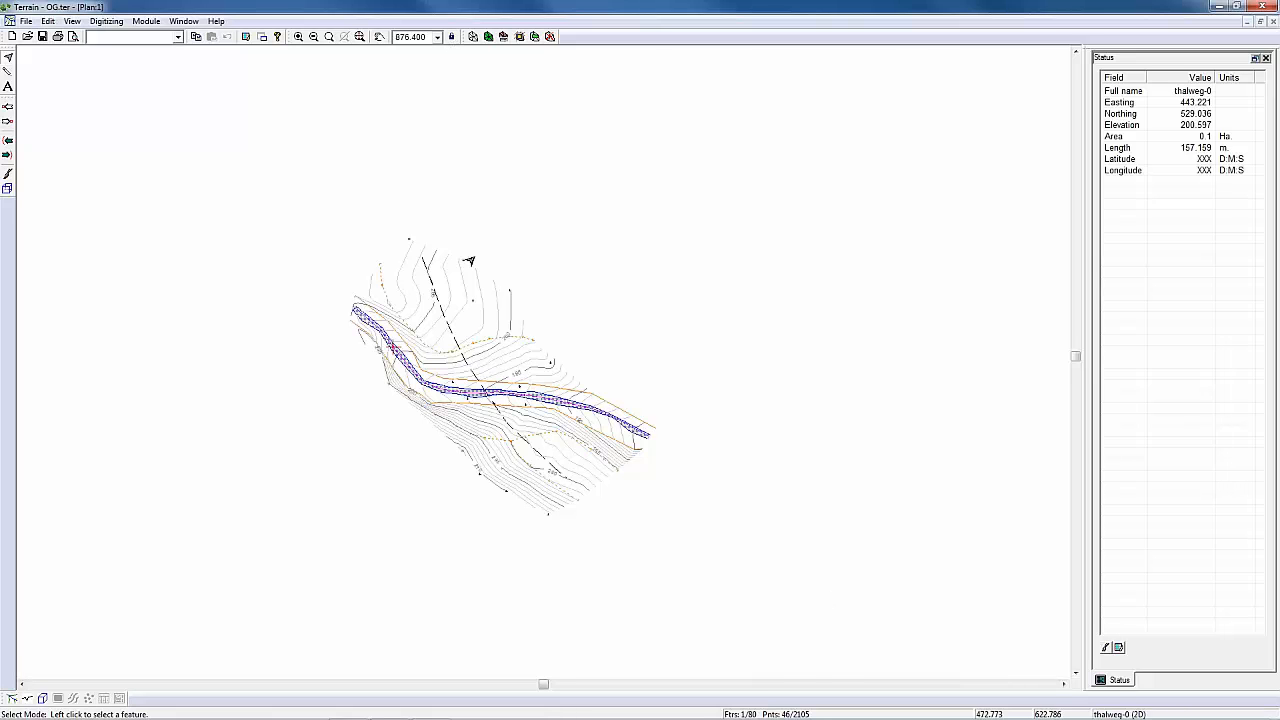
pyautogui.click(359, 37)
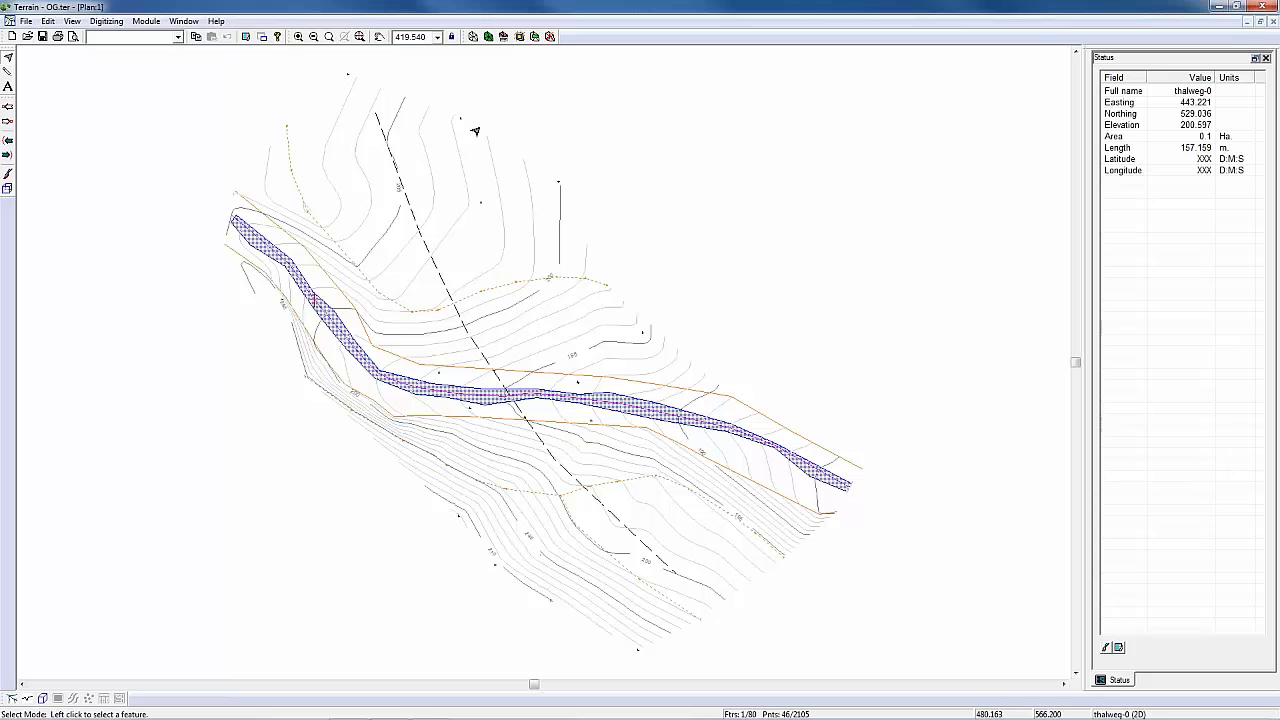
# Step: Start a surface merge into OG.ter with both the inside and outside stitching breaklines excluded and the source terrain inserted
pyautogui.click(535, 37)
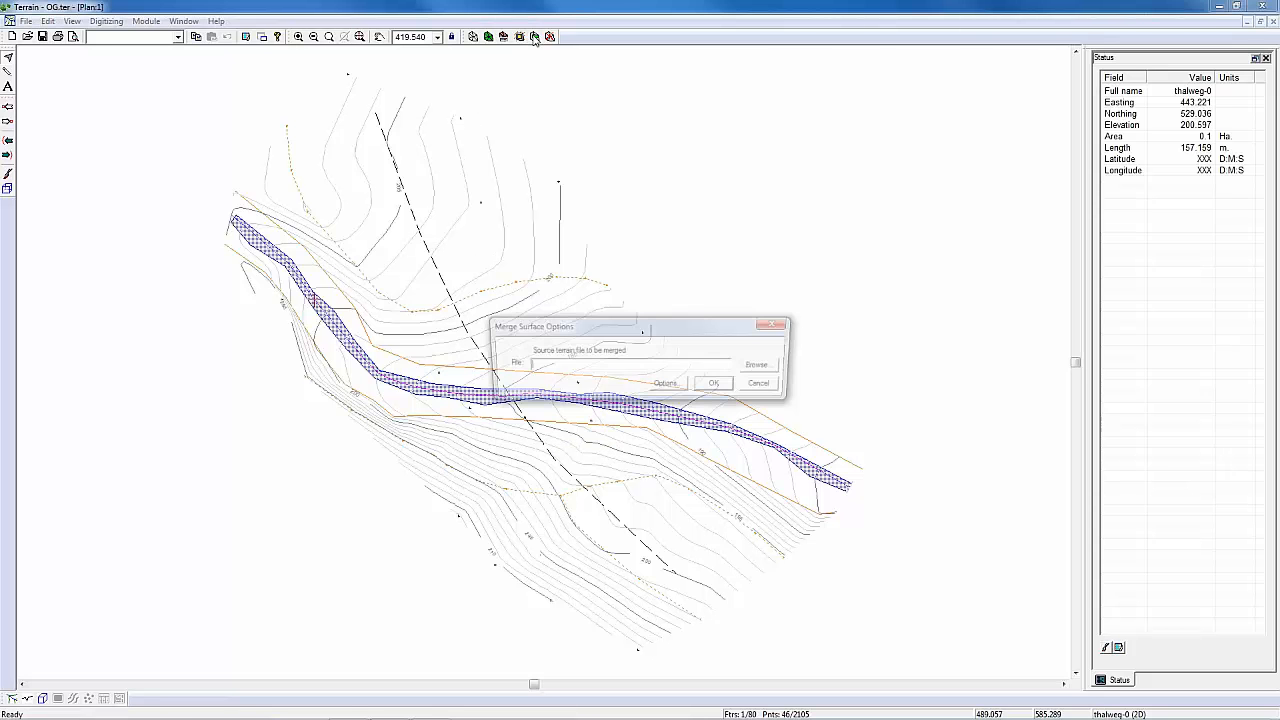
pyautogui.click(669, 386)
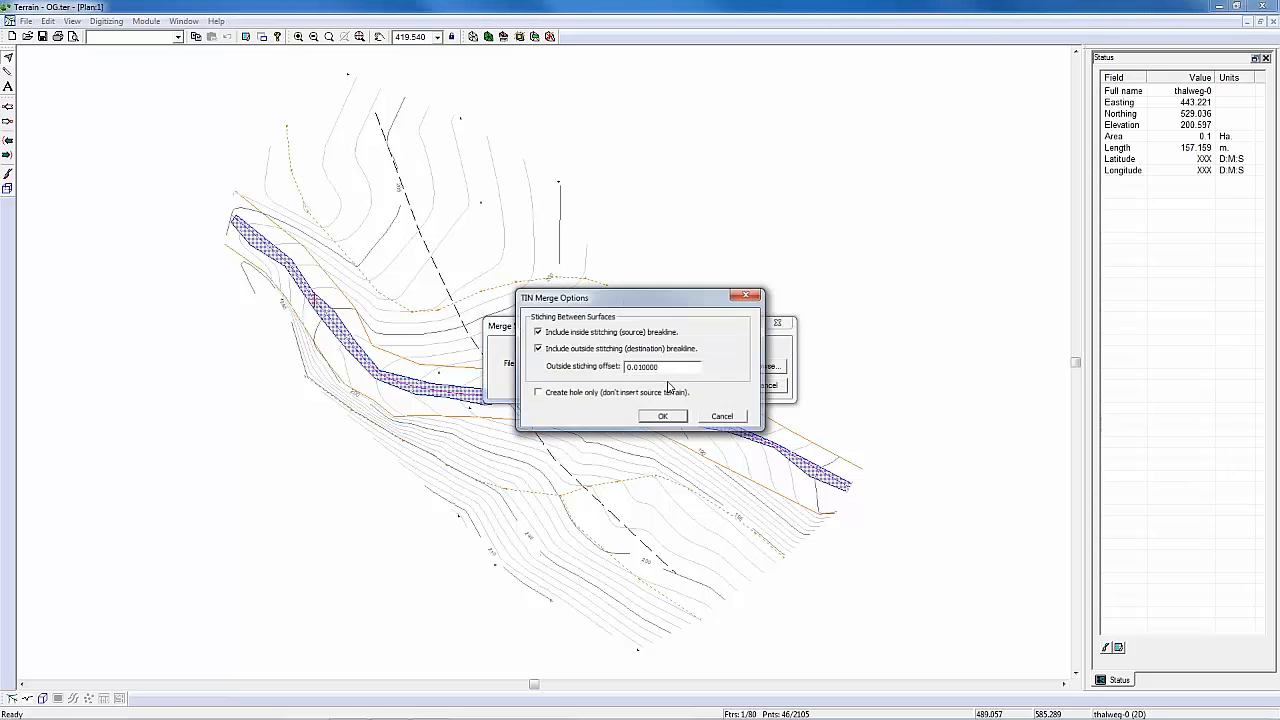
pyautogui.click(600, 349)
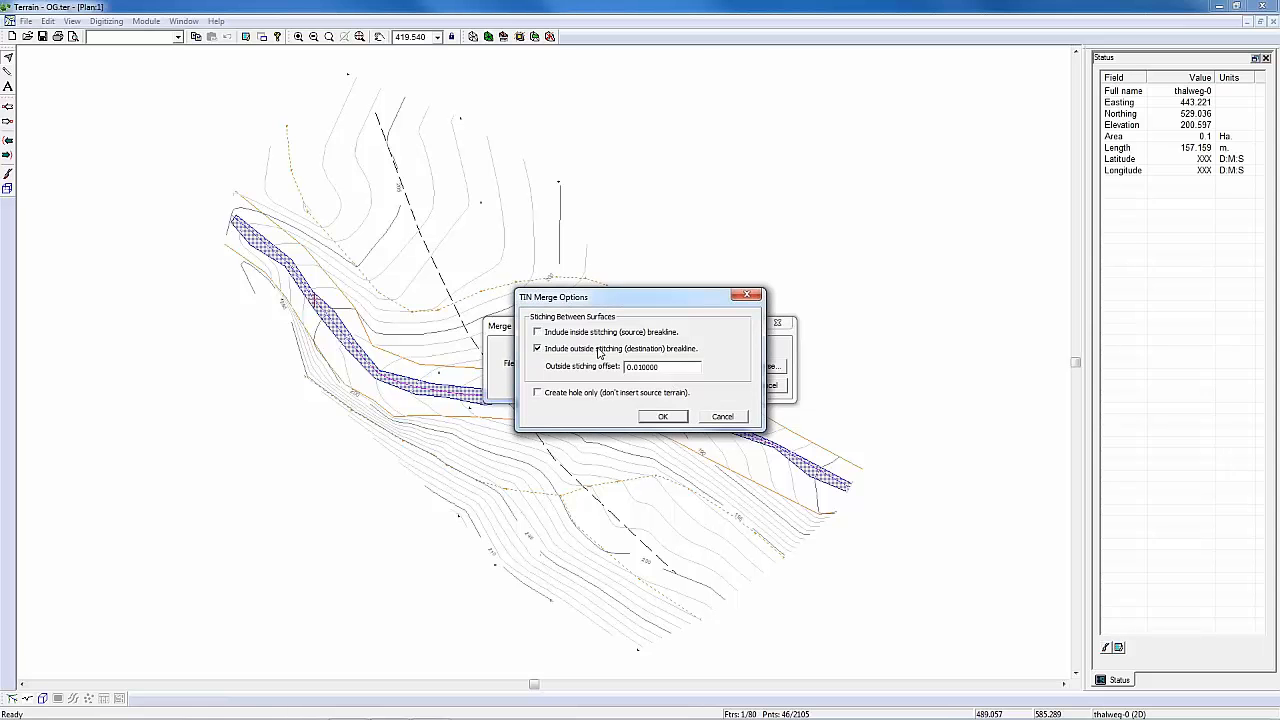
pyautogui.click(662, 416)
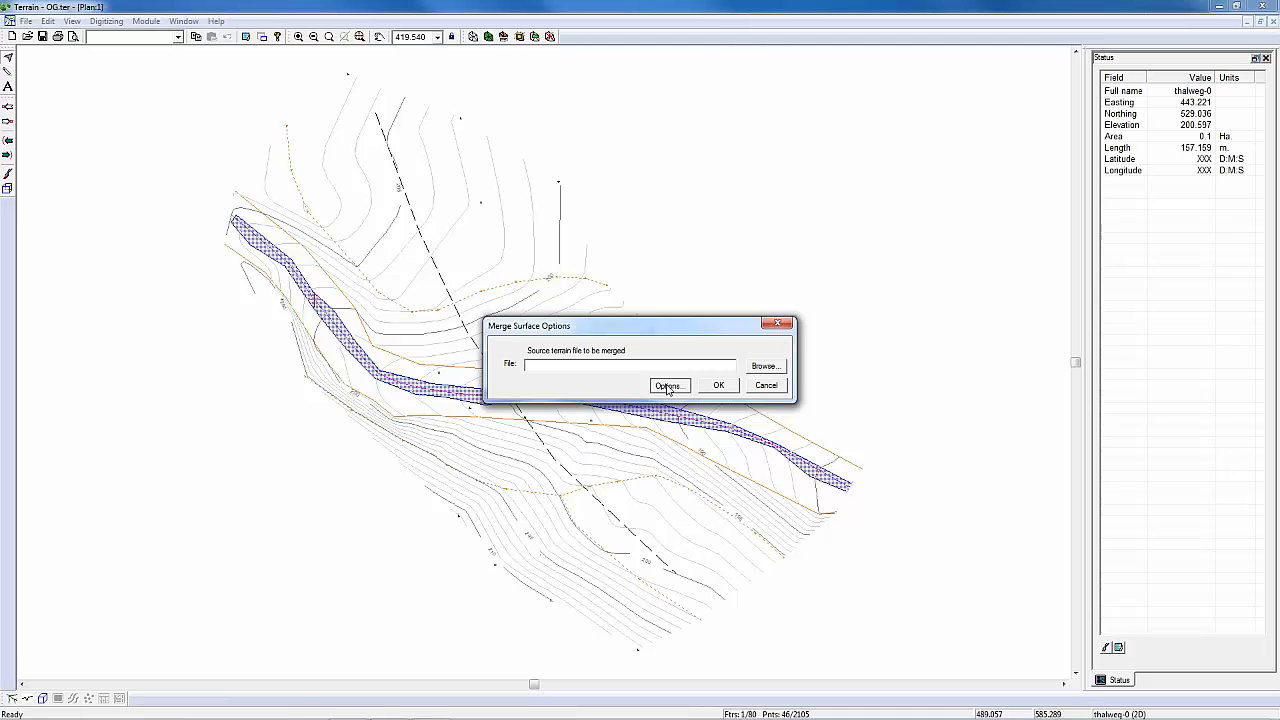
pyautogui.click(668, 386)
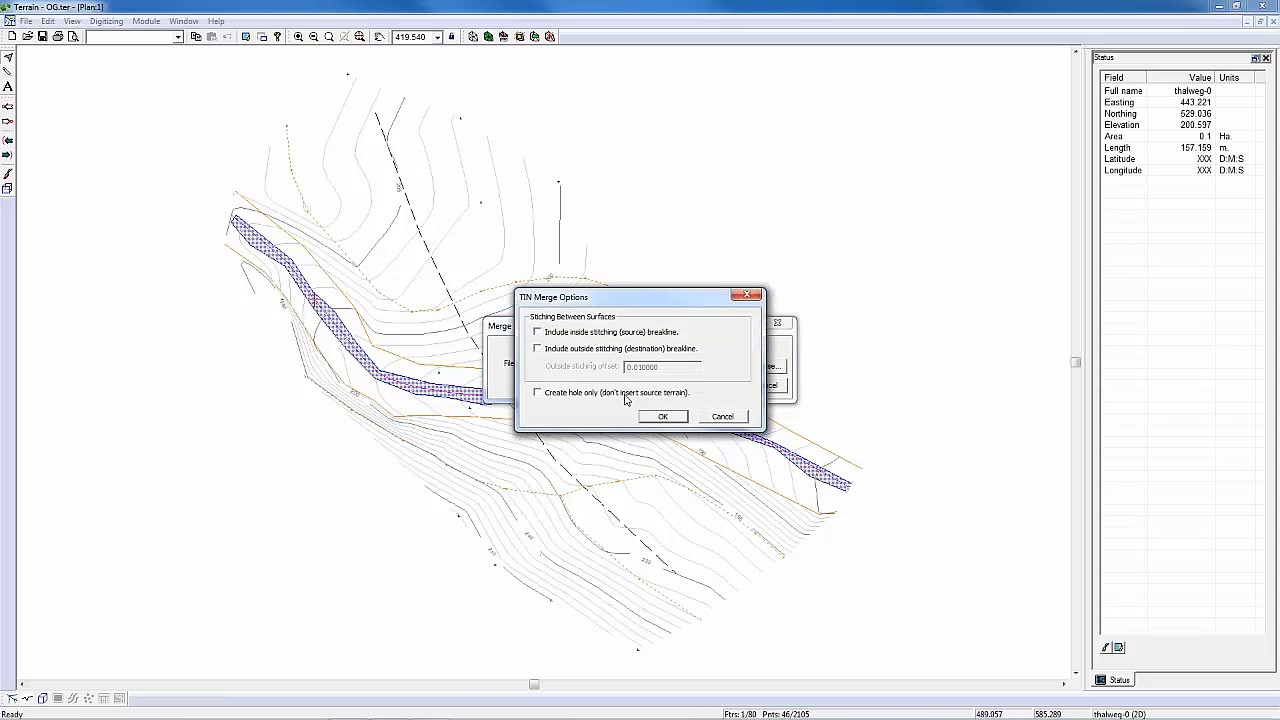
pyautogui.click(665, 417)
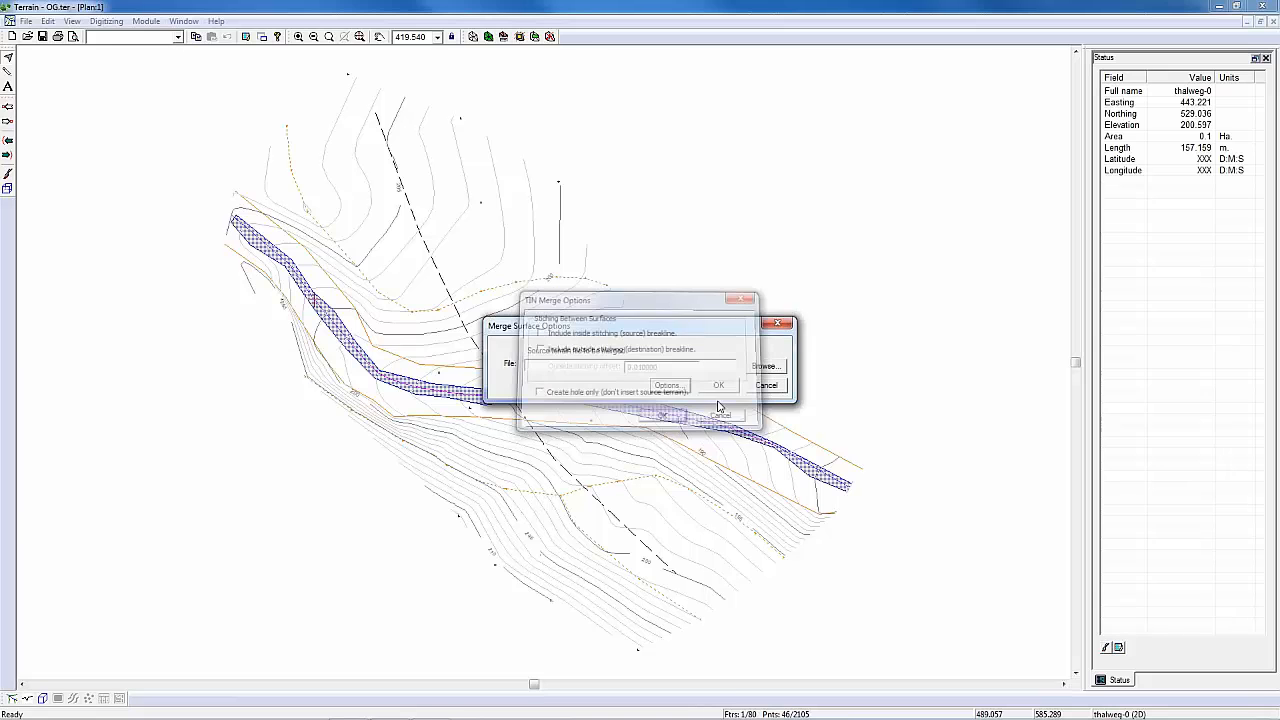
# Step: Choose the saved north bridge design terrain as the source file and merge it into OG.ter, continuing without undo
pyautogui.click(764, 367)
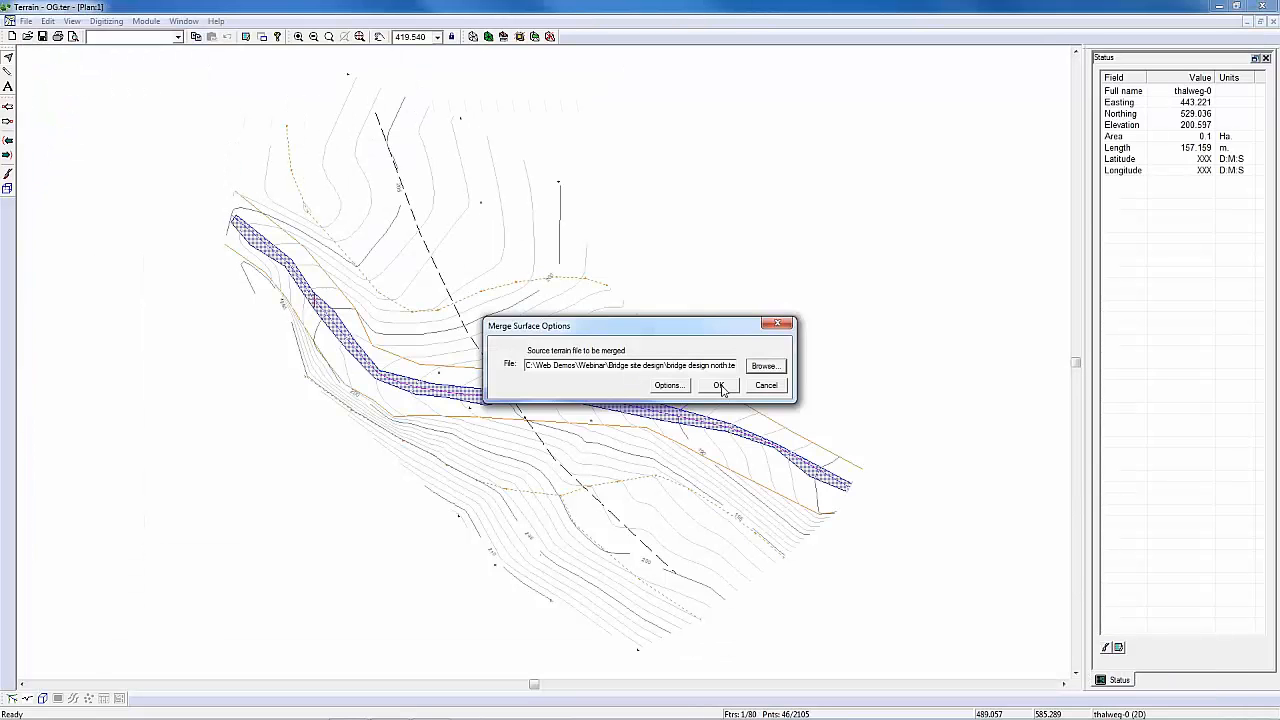
pyautogui.click(718, 385)
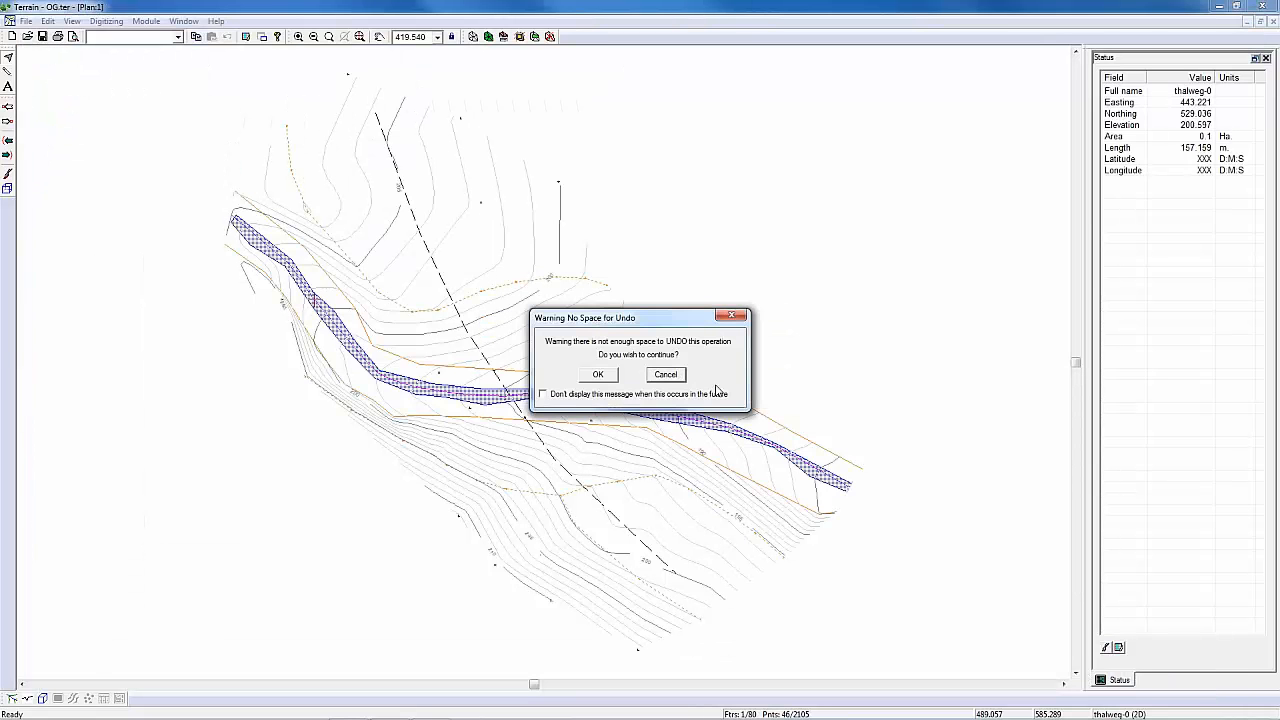
pyautogui.click(600, 375)
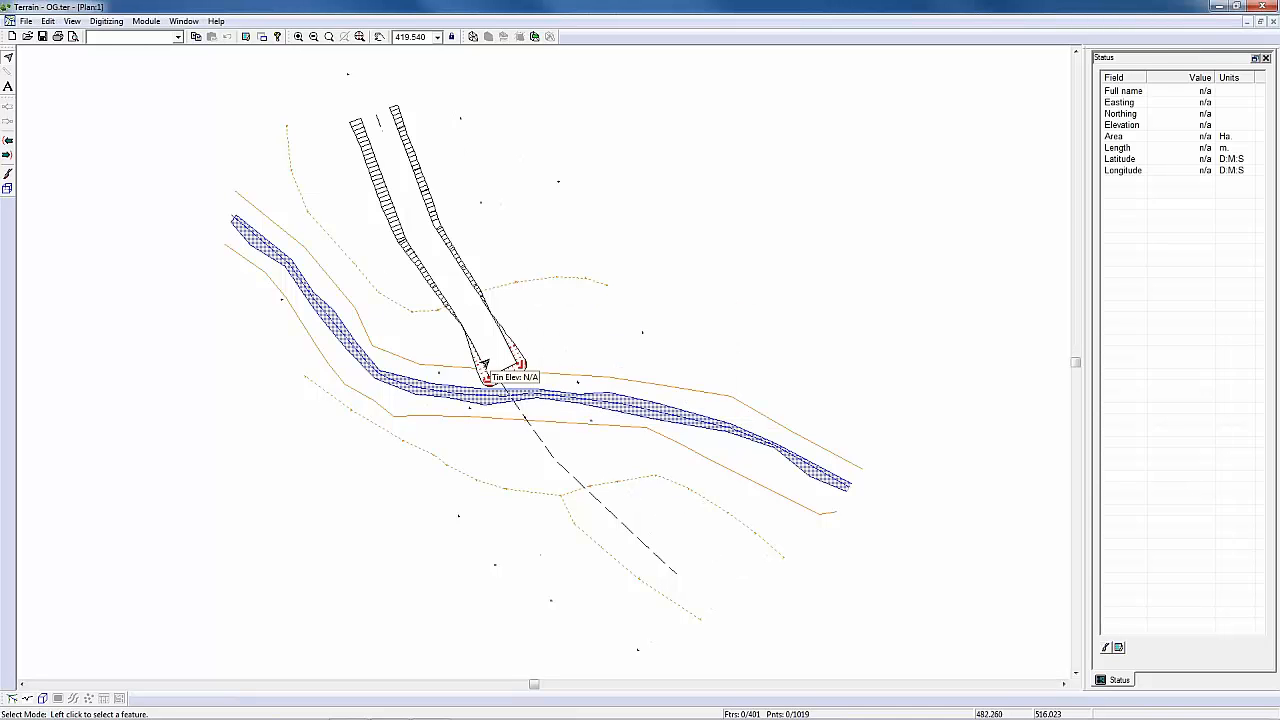
# Step: Recalculate the merged terrain's triangles with 50 maximum side length, and replace the existing contours with smoothed, labelled major and minor contours
pyautogui.moveTo(500, 361); pyautogui.dragTo(571, 461, button='middle')
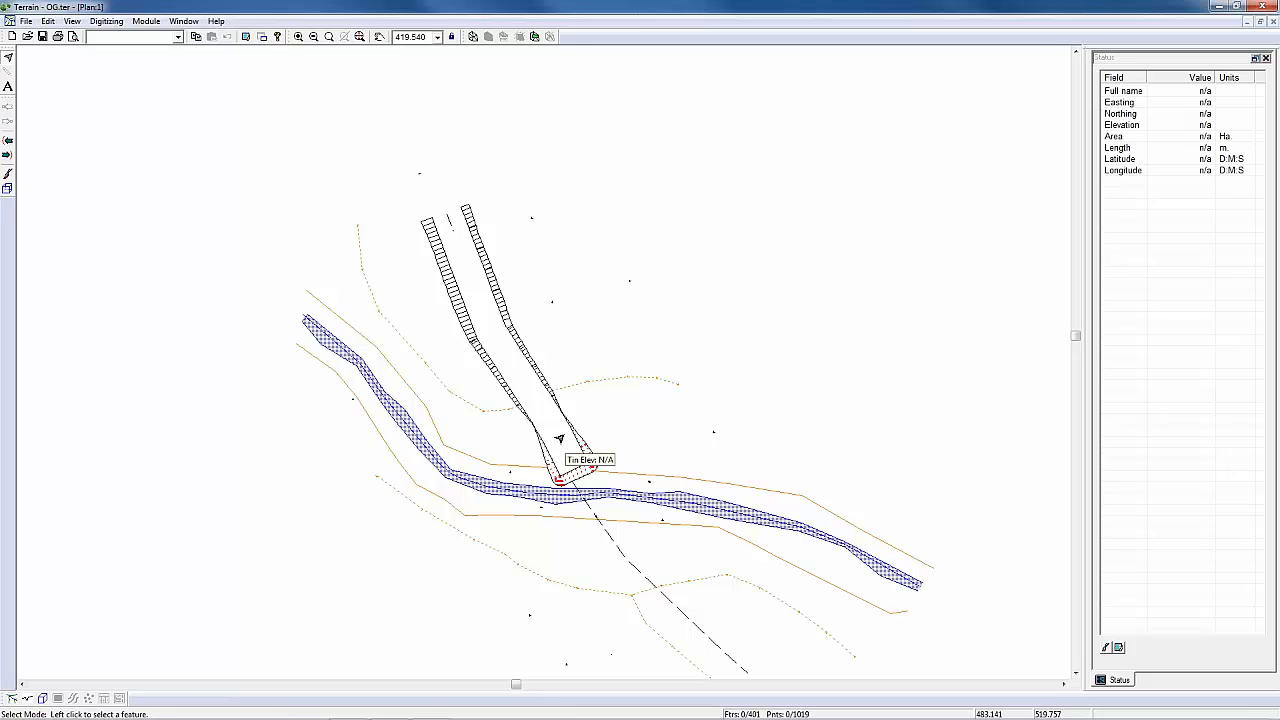
pyautogui.click(474, 37)
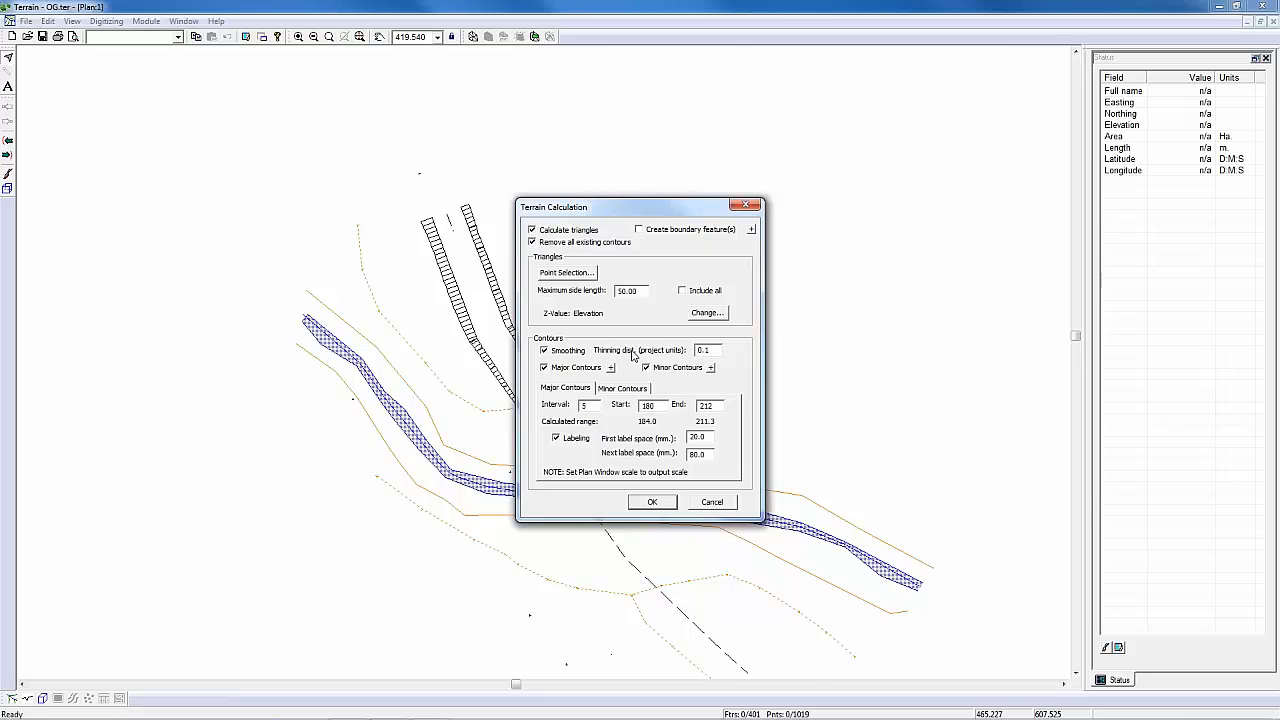
pyautogui.click(652, 502)
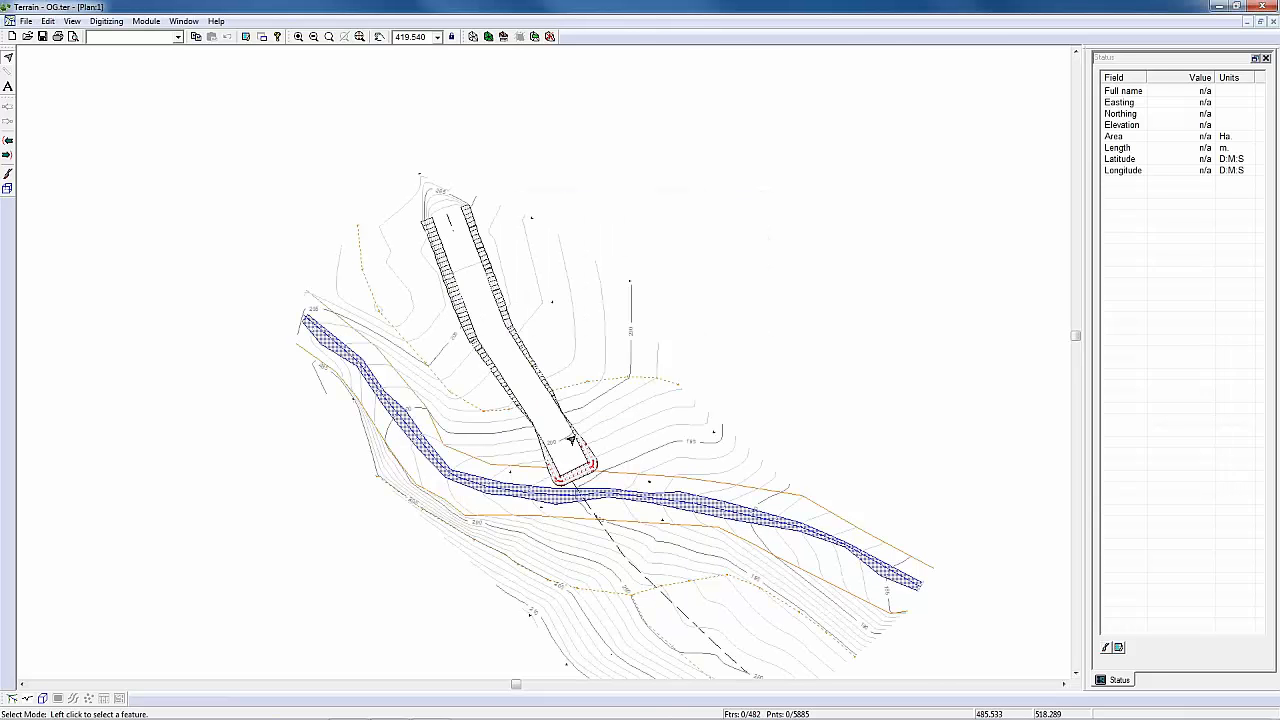
# Step: Select the road edge feature at the north abutment and show the merged terrain in a 3D view
pyautogui.moveTo(570, 440); pyautogui.dragTo(643, 480, button='middle')
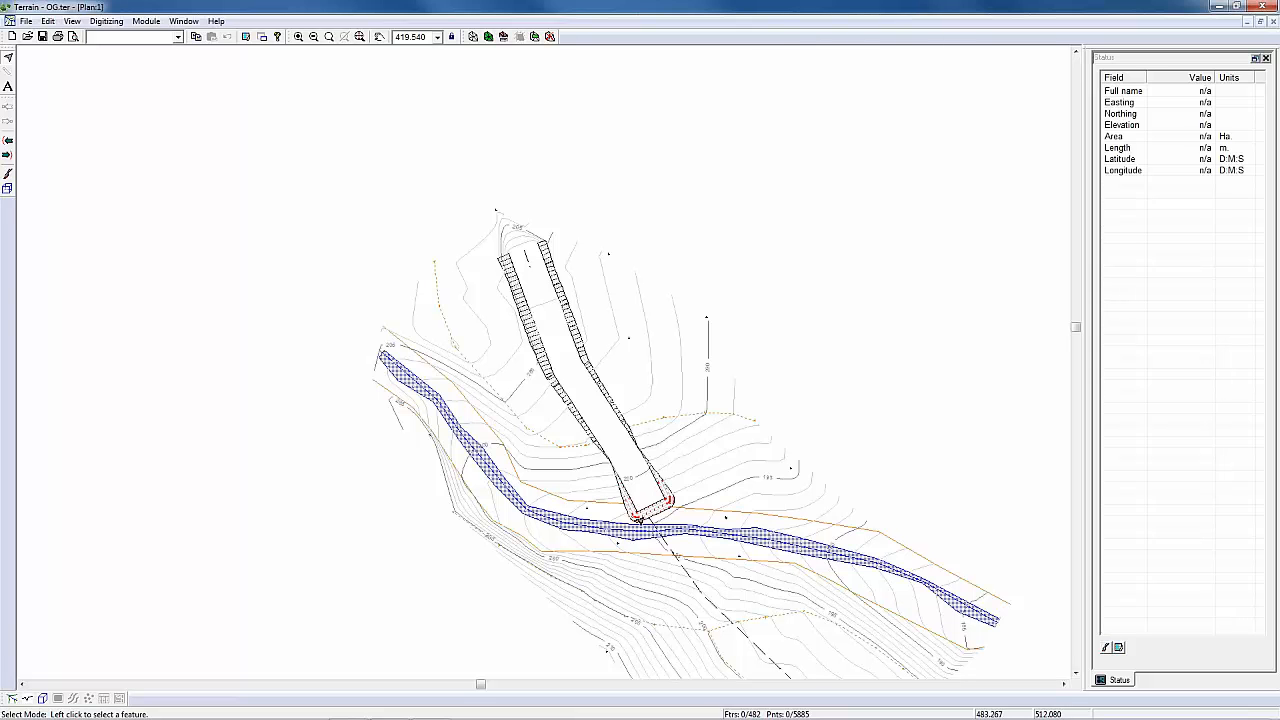
pyautogui.moveTo(646, 516); pyautogui.dragTo(658, 493, button='middle')
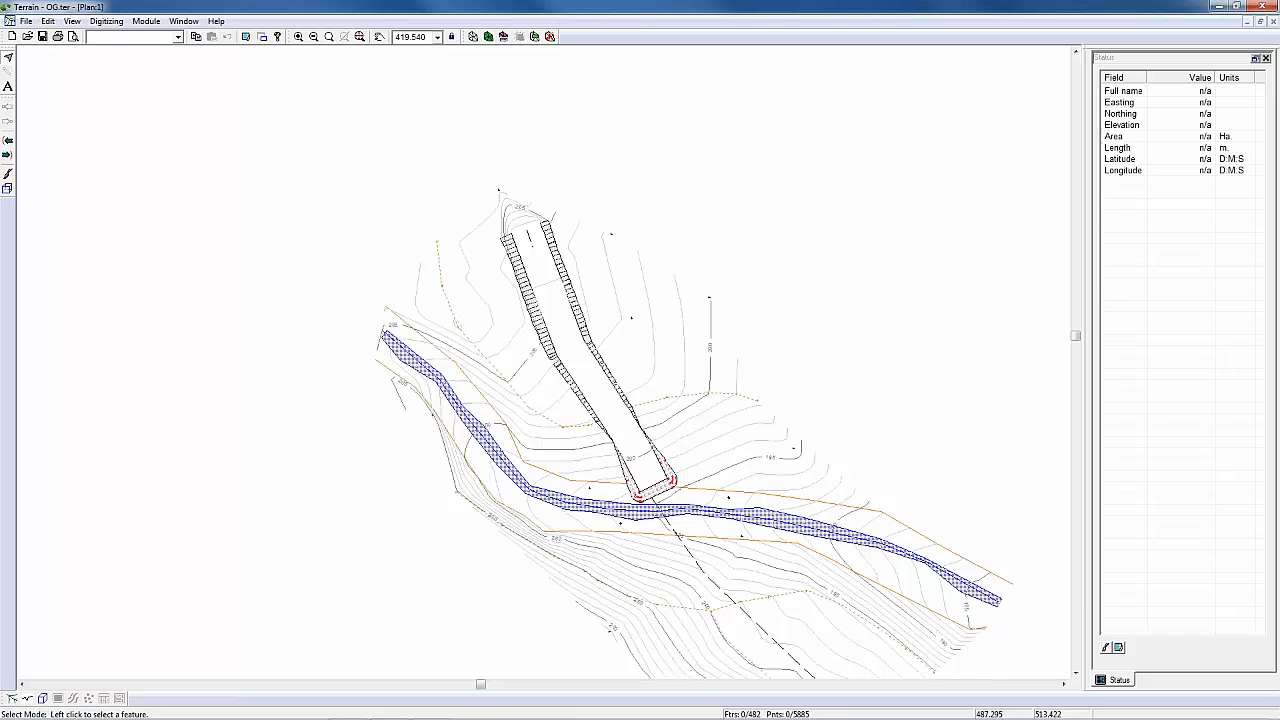
pyautogui.scroll(2, 658, 493)
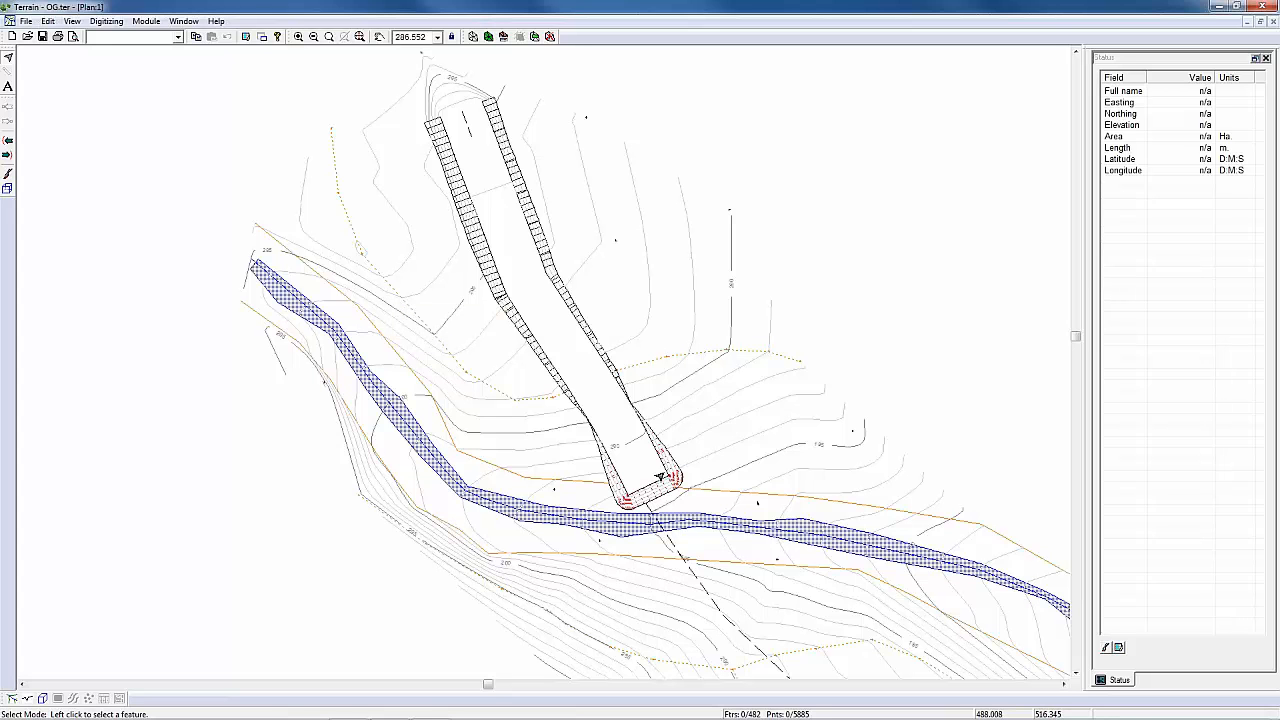
pyautogui.click(648, 488)
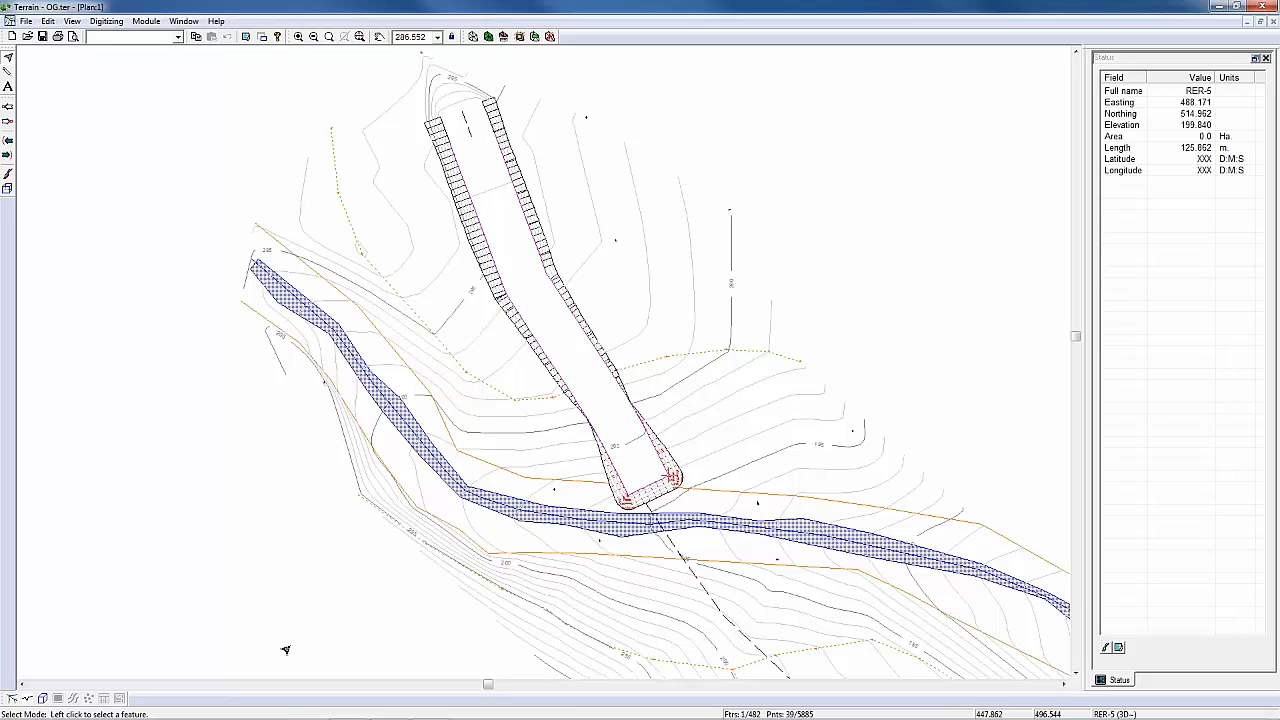
pyautogui.click(43, 698)
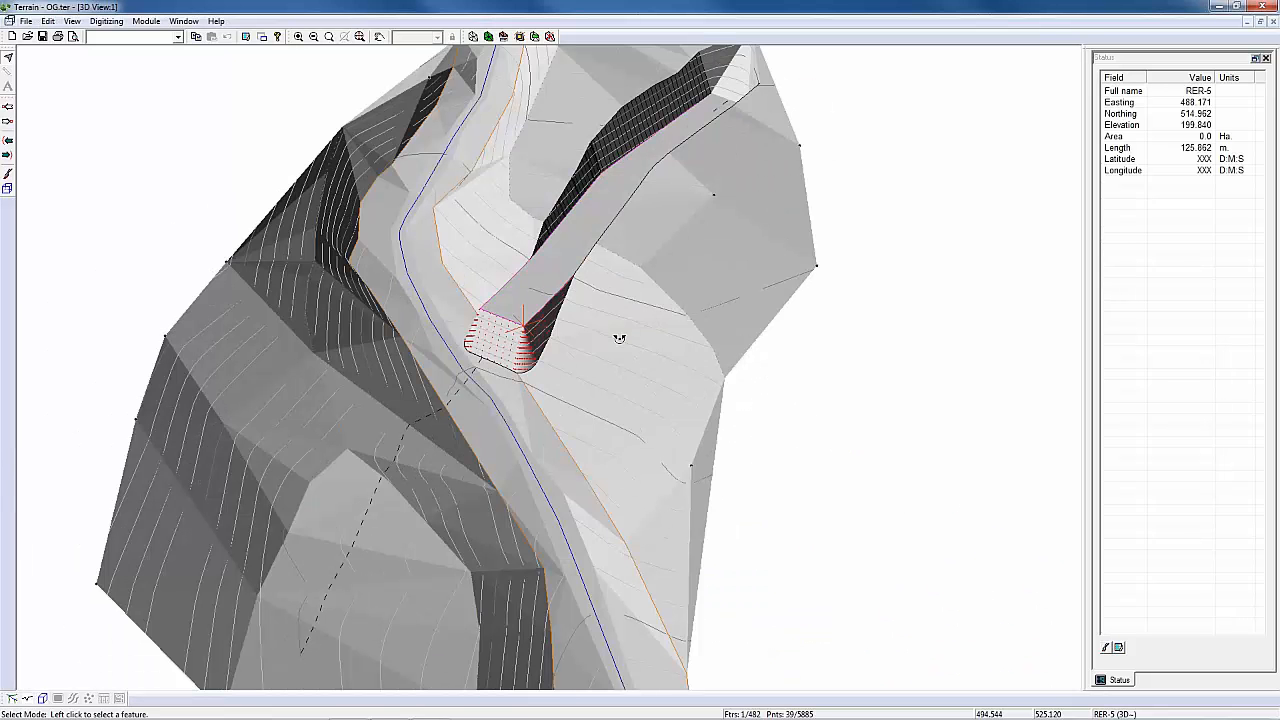
# Step: Examine the merged north abutment from different angles in the 3D view, and close that view
pyautogui.moveTo(620, 339); pyautogui.dragTo(632, 429)
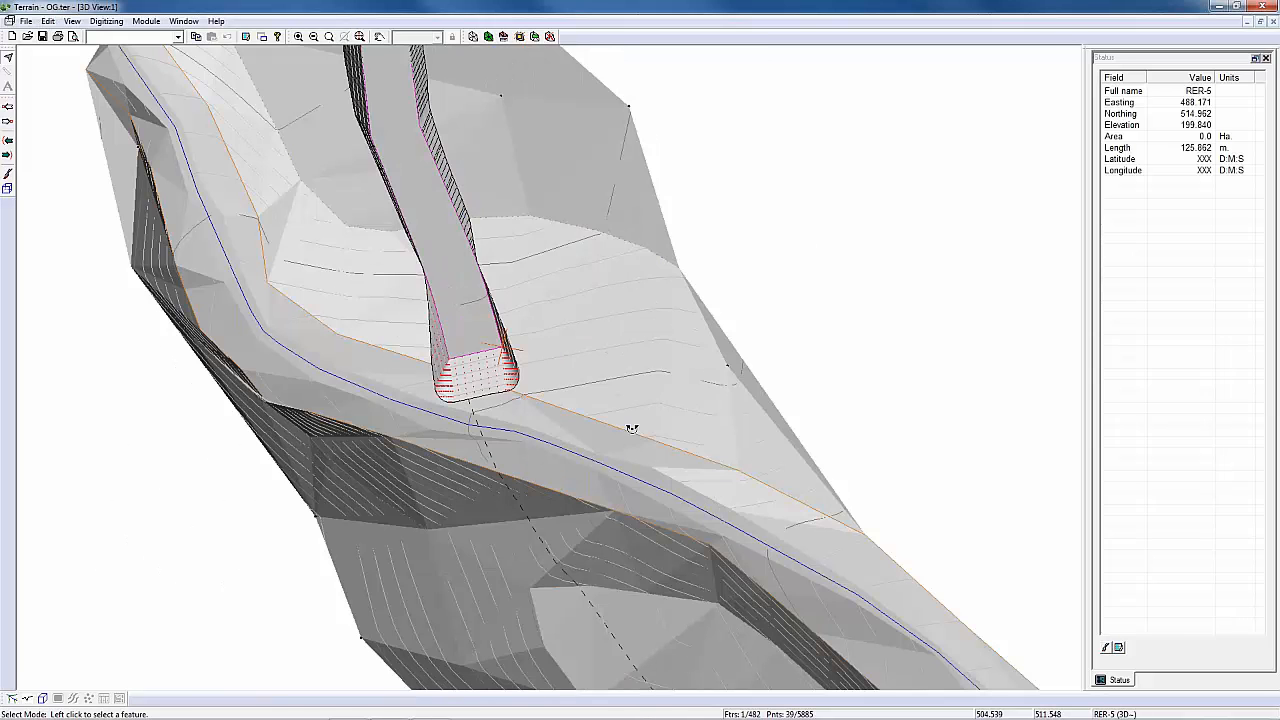
pyautogui.moveTo(632, 429)
pyautogui.mouseDown()
pyautogui.moveTo(497, 476)
pyautogui.moveTo(423, 450)
pyautogui.moveTo(491, 452)
pyautogui.moveTo(452, 393)
pyautogui.mouseUp()
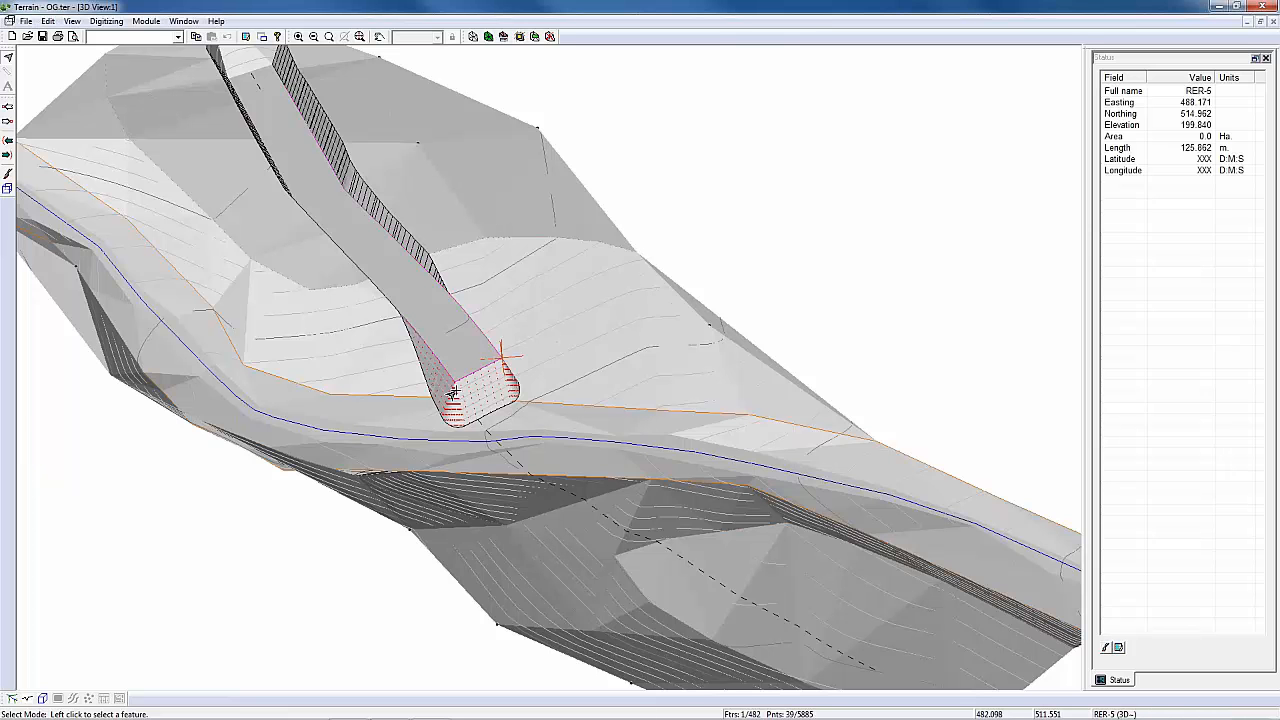
pyautogui.click(1234, 21)
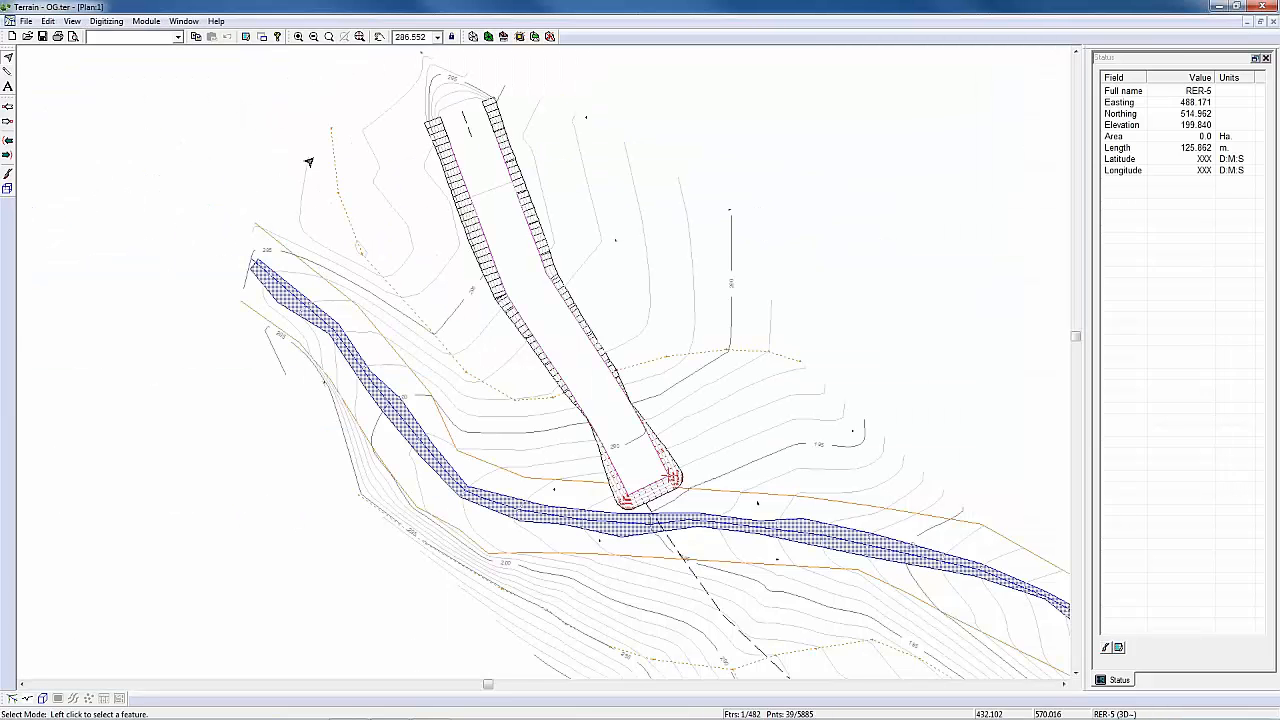
# Step: Save the merged terrain as OG plus north road.ter, replacing the existing file
pyautogui.click(26, 21)
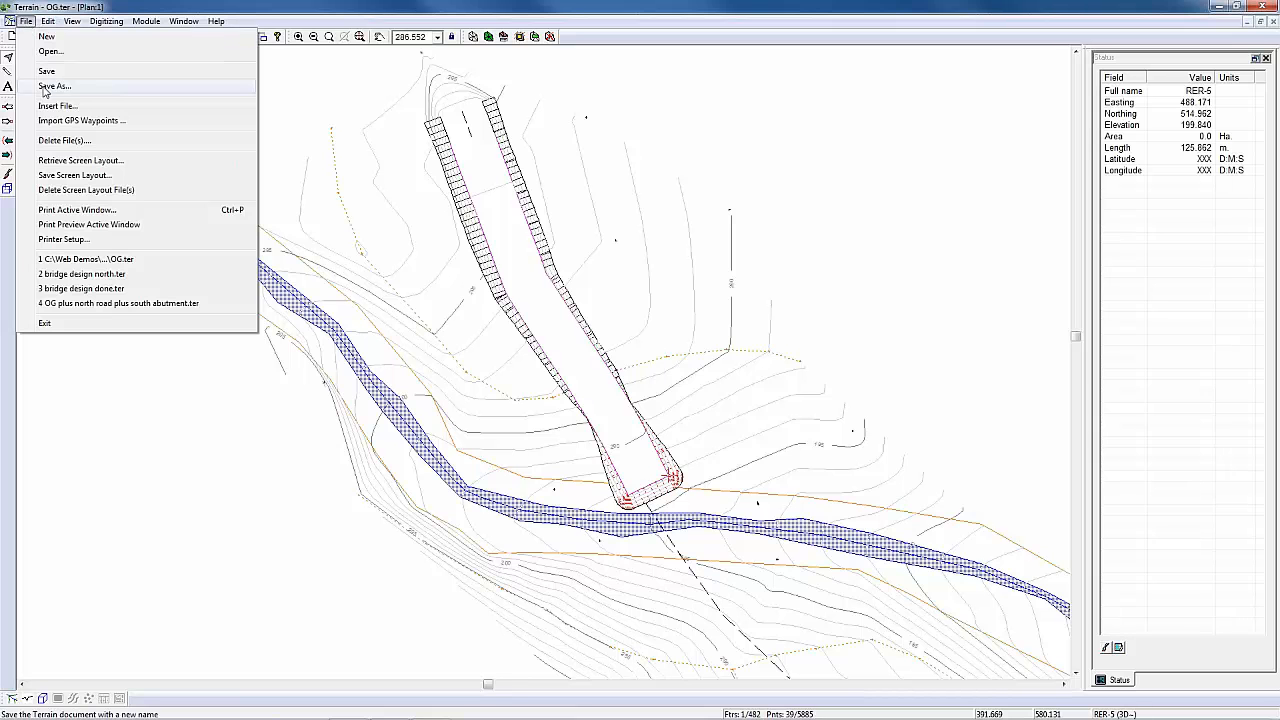
pyautogui.click(47, 87)
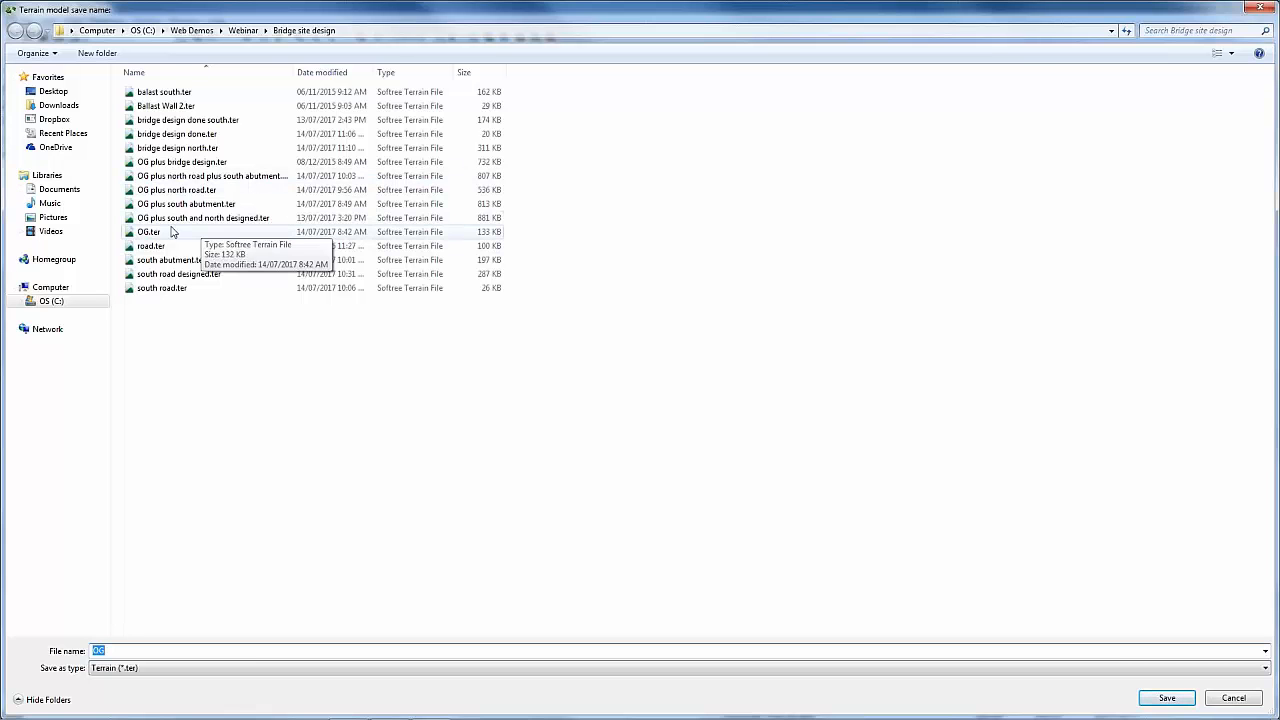
pyautogui.click(170, 189)
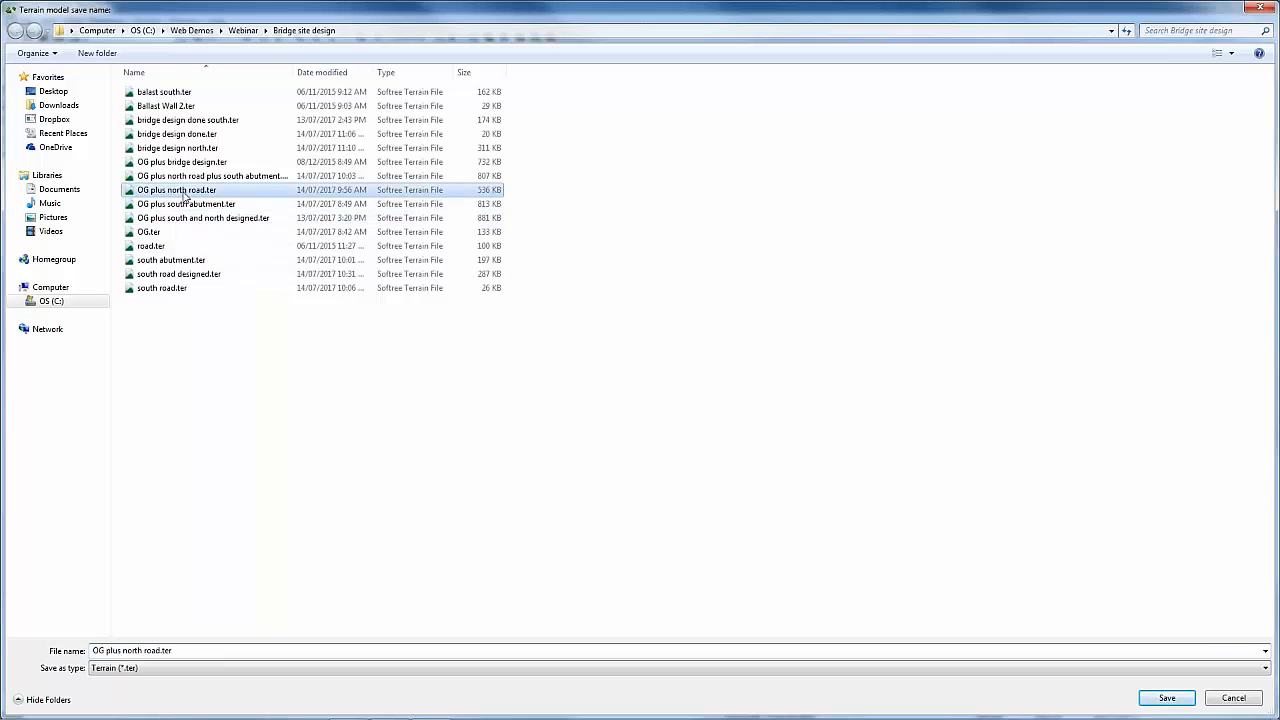
pyautogui.click(1170, 697)
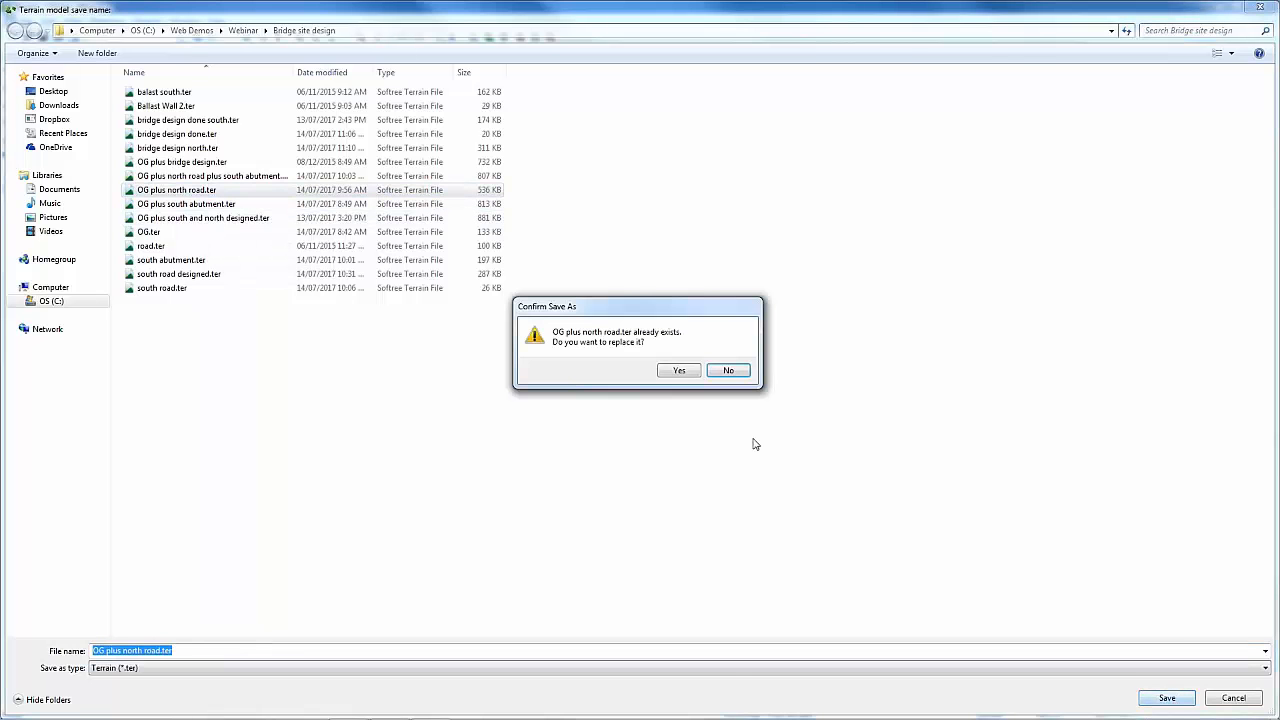
pyautogui.click(679, 370)
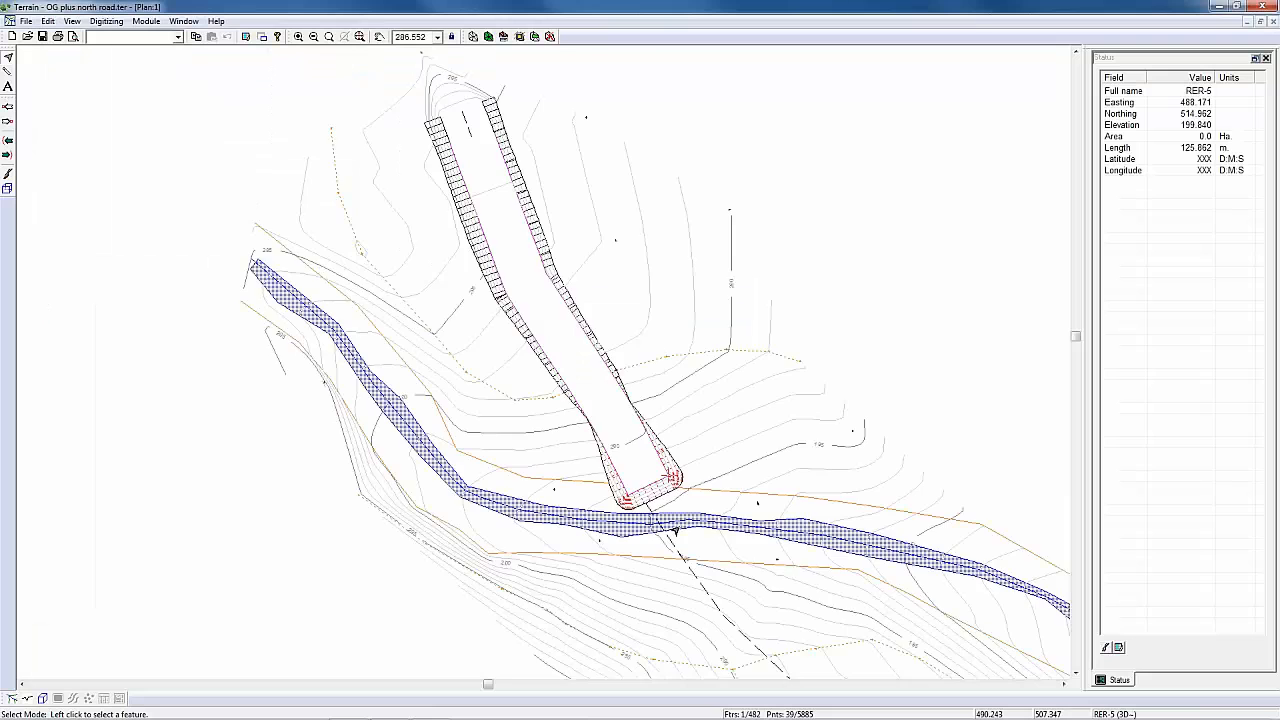
# Step: Look over the south bank where the road alignment crosses the river, and create a new terrain document
pyautogui.moveTo(672, 520); pyautogui.dragTo(632, 300, button='middle')
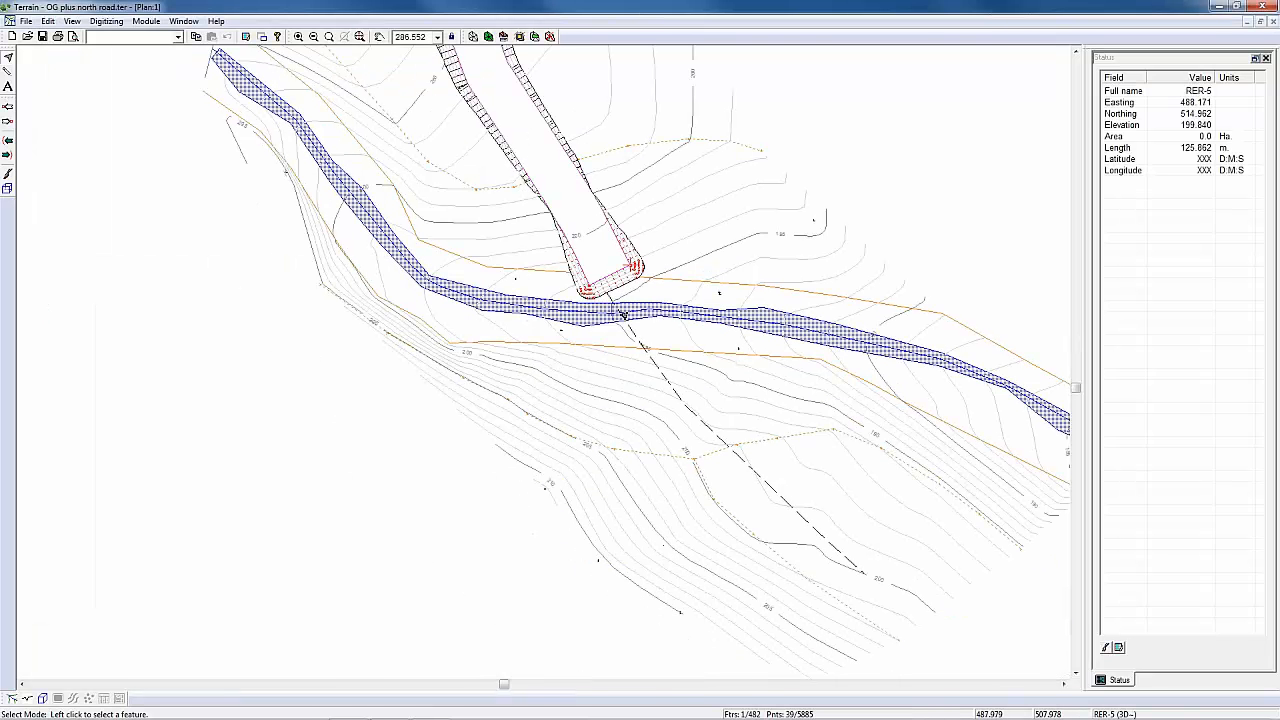
pyautogui.moveTo(655, 366)
pyautogui.moveTo(629, 349)
pyautogui.moveTo(658, 398); pyautogui.dragTo(657, 384, button='middle')
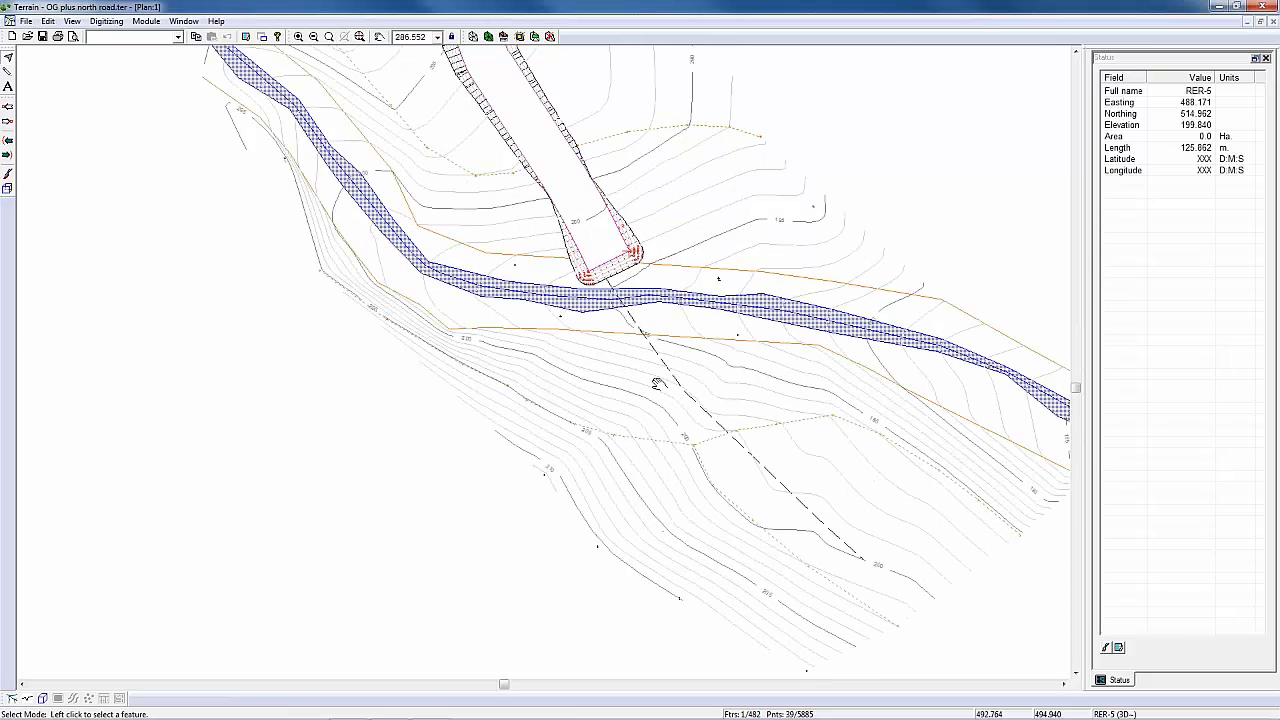
pyautogui.click(30, 22)
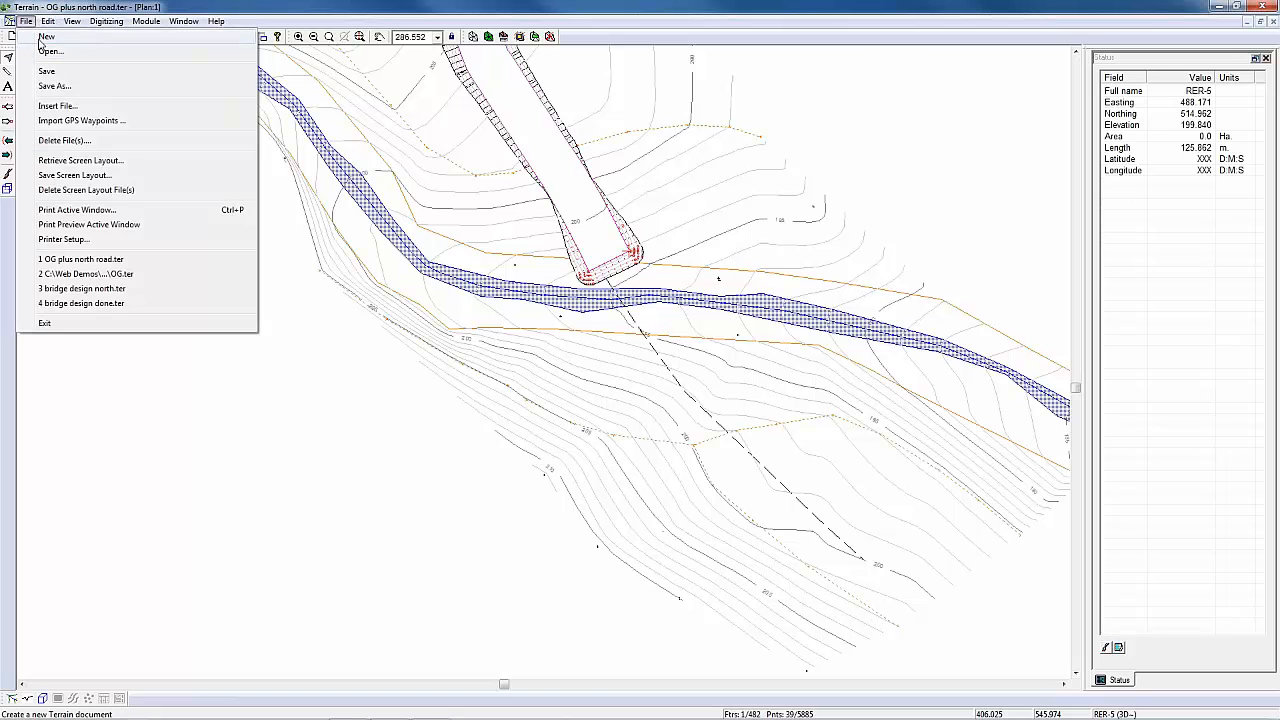
pyautogui.click(40, 40)
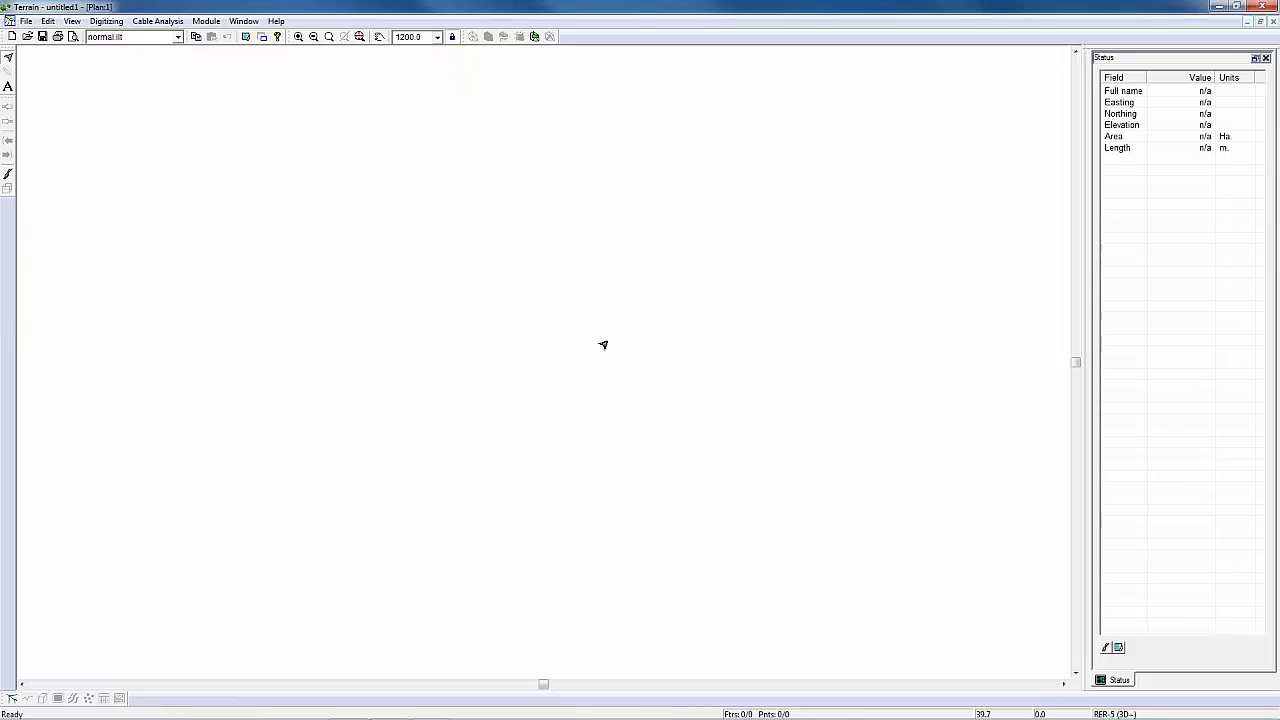
pyautogui.rightClick(458, 197)
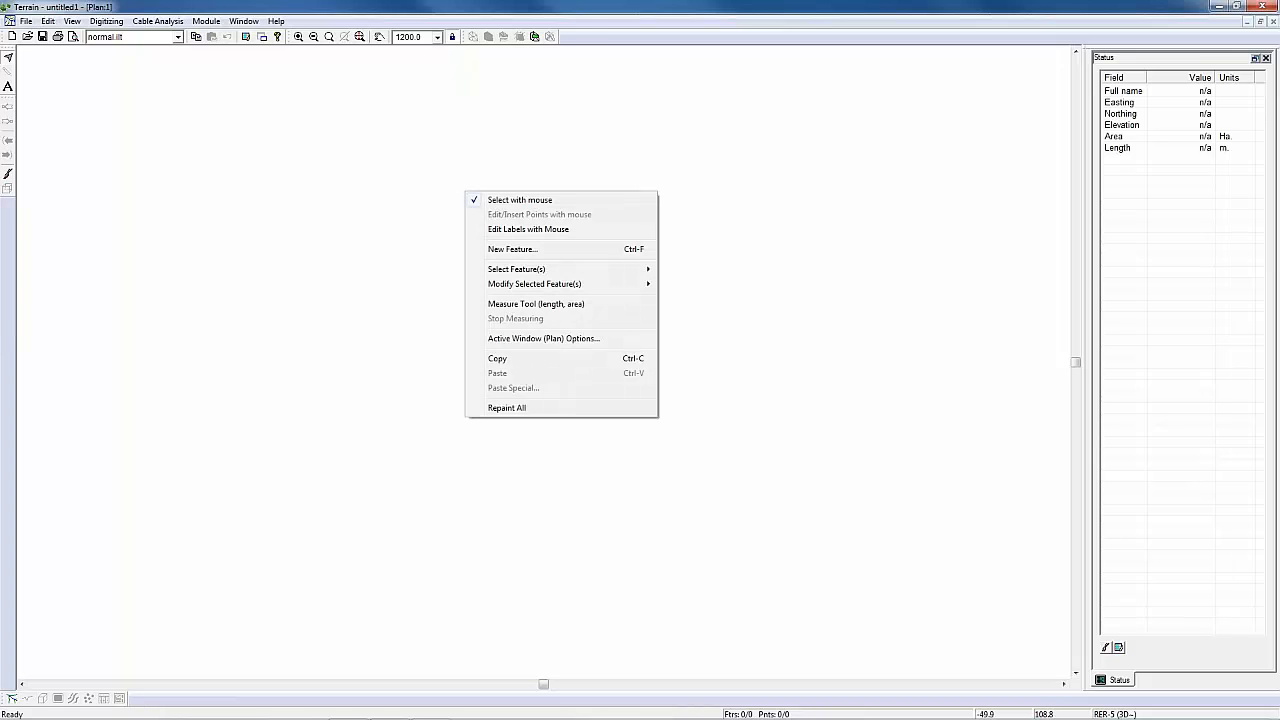
pyautogui.click(531, 339)
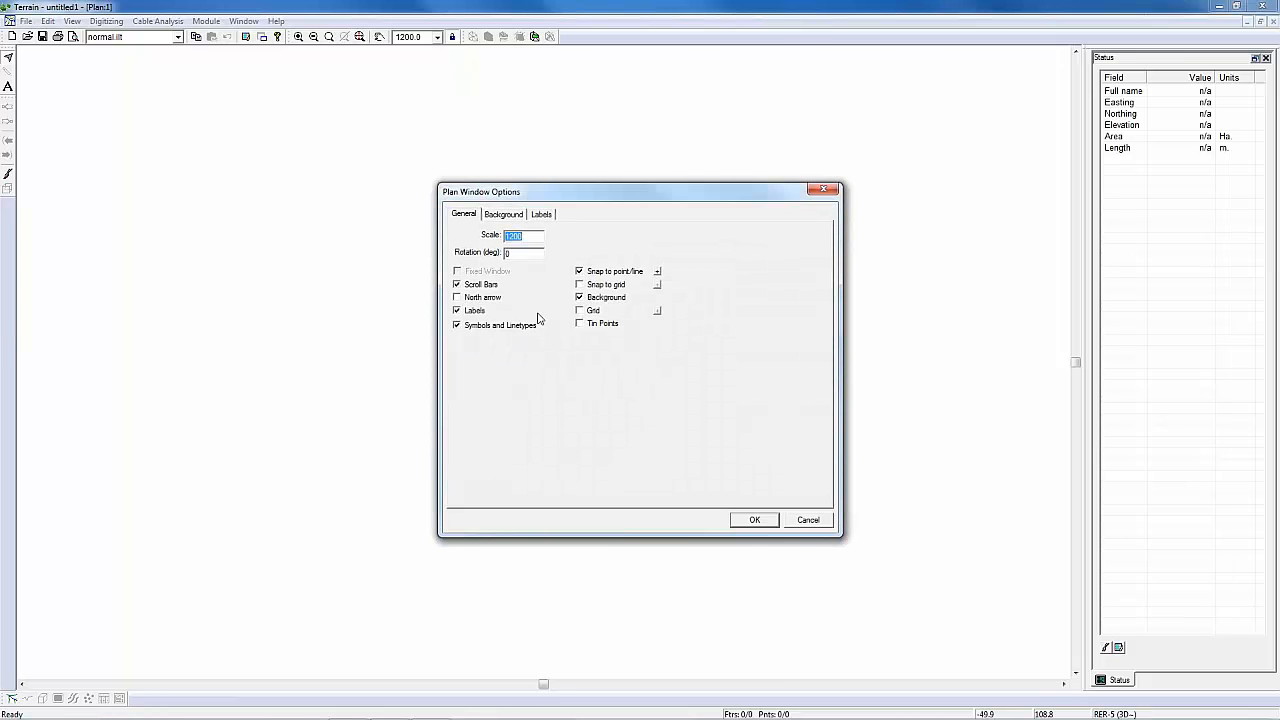
pyautogui.click(796, 521)
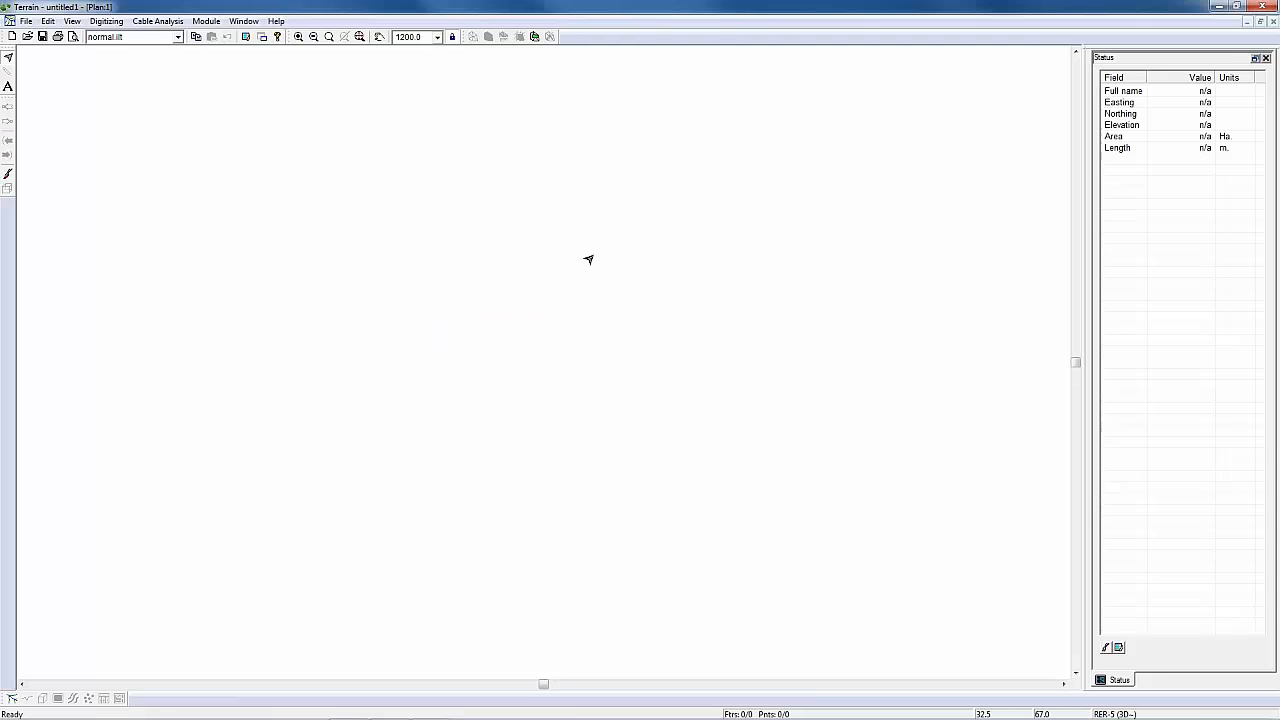
# Step: Add OG plus north road.ter as a background of the new terrain's plan window and fit it in view
pyautogui.rightClick(592, 252)
pyautogui.click(657, 398)
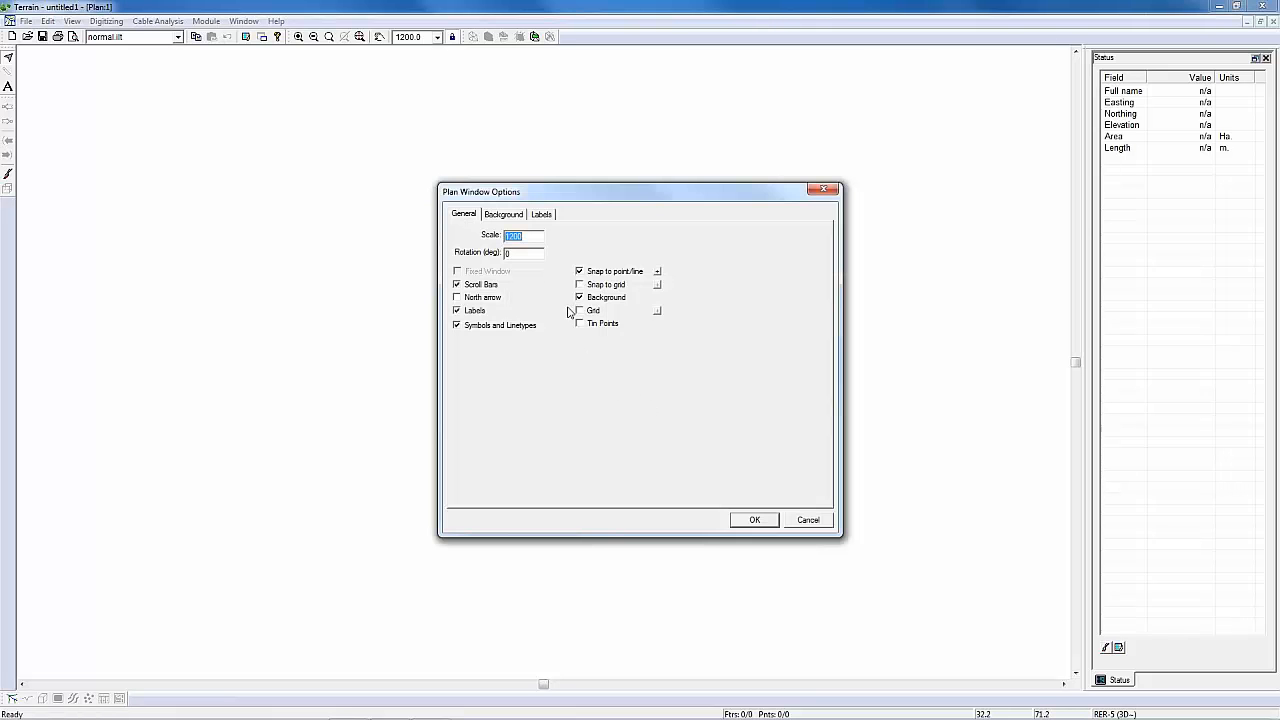
pyautogui.click(518, 215)
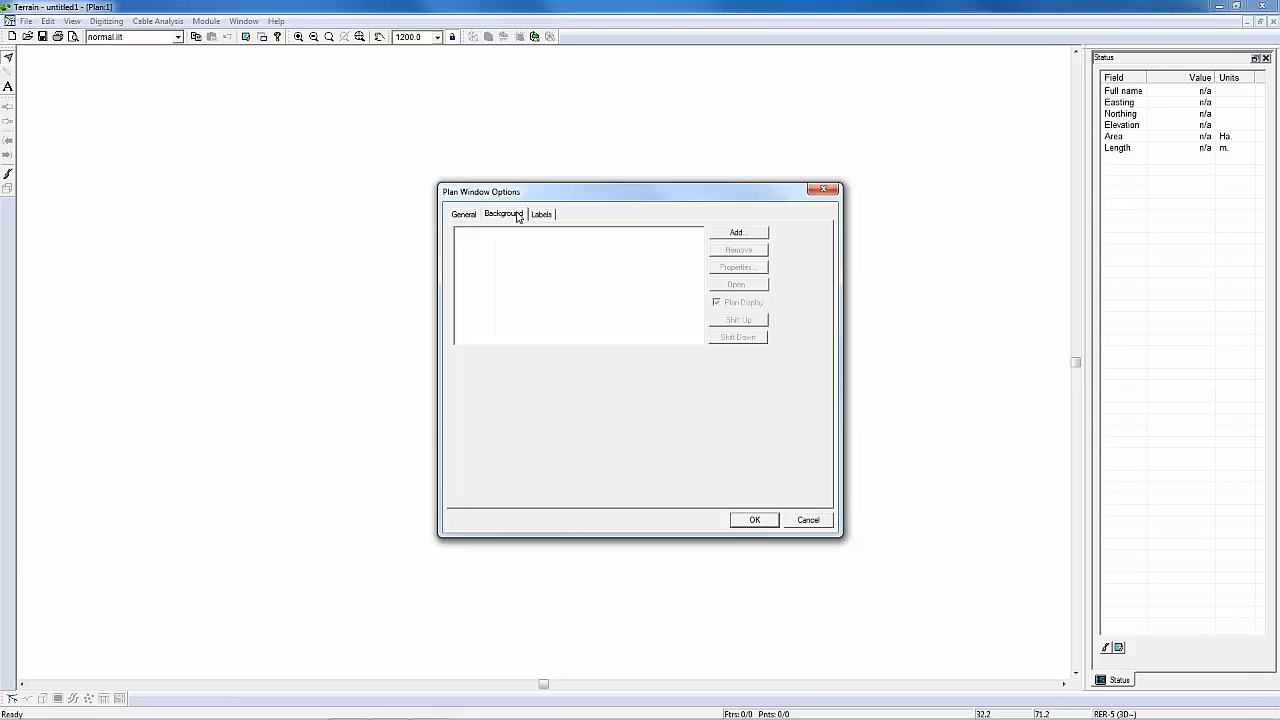
pyautogui.click(737, 232)
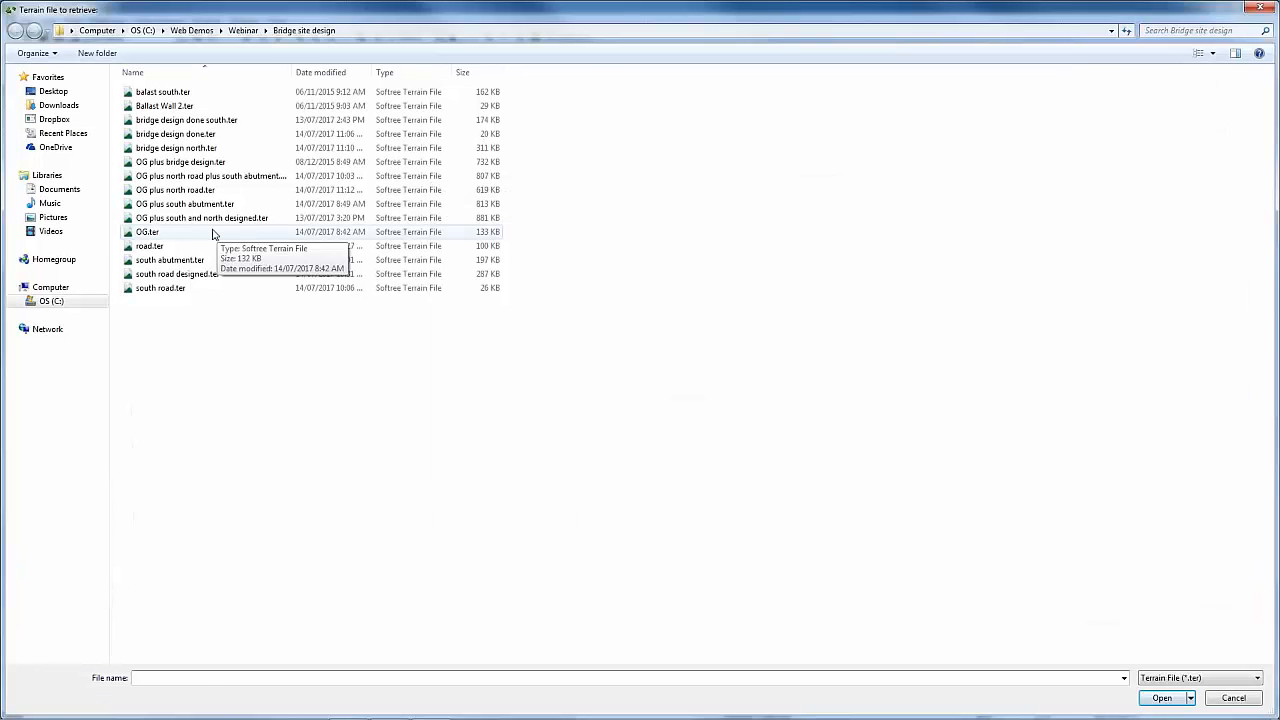
pyautogui.click(208, 190)
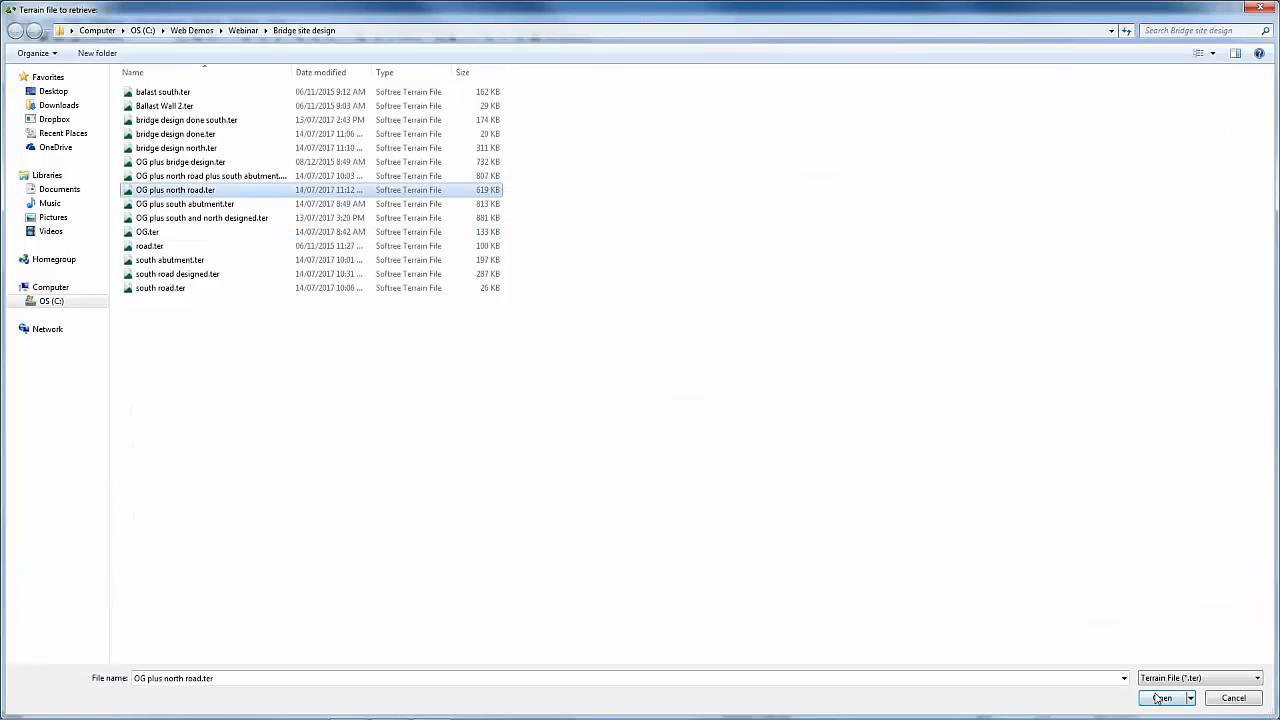
pyautogui.click(1161, 698)
pyautogui.click(754, 518)
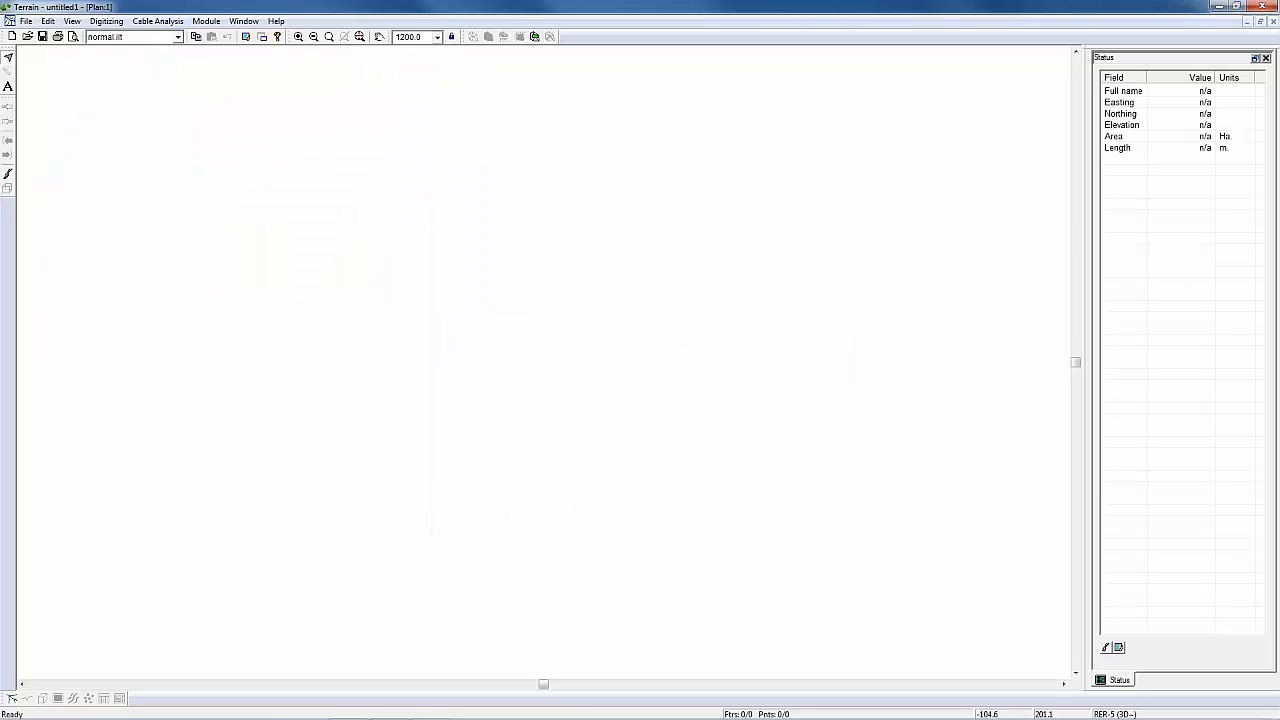
pyautogui.click(362, 37)
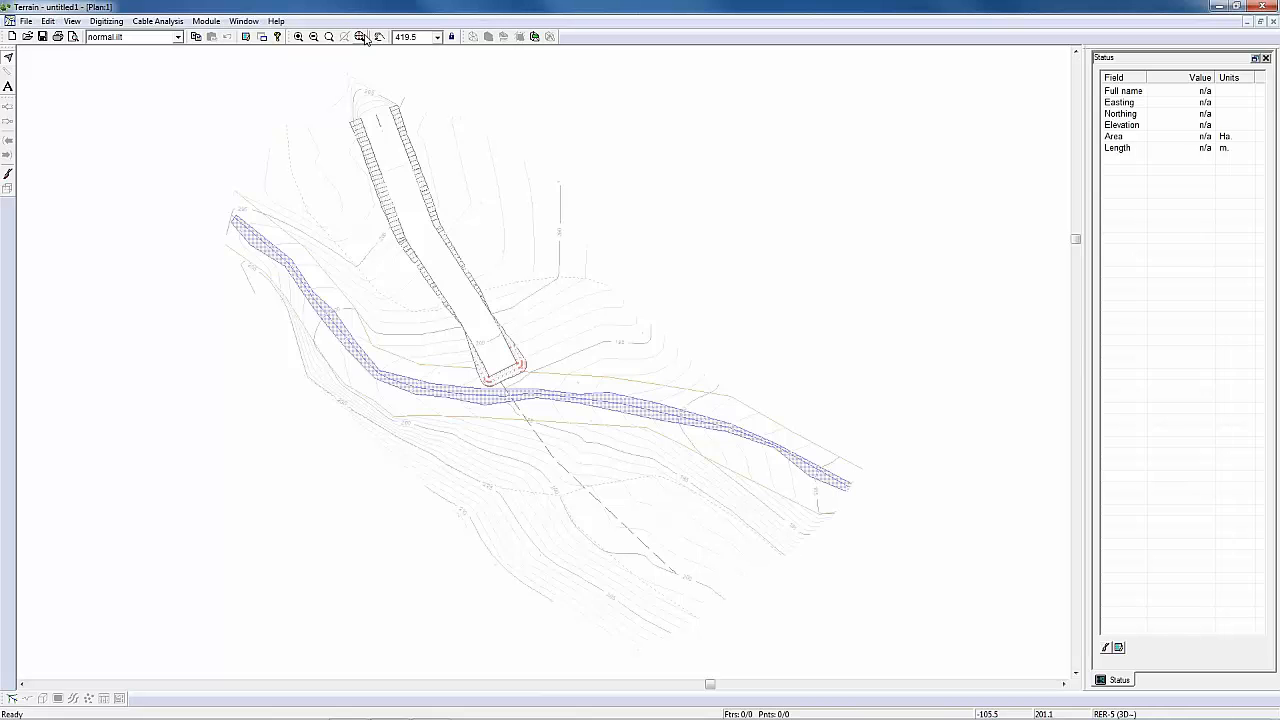
# Step: Examine the background terrain around the river crossing and the south bank along the dashed road alignment
pyautogui.moveTo(507, 391); pyautogui.dragTo(630, 385, button='middle')
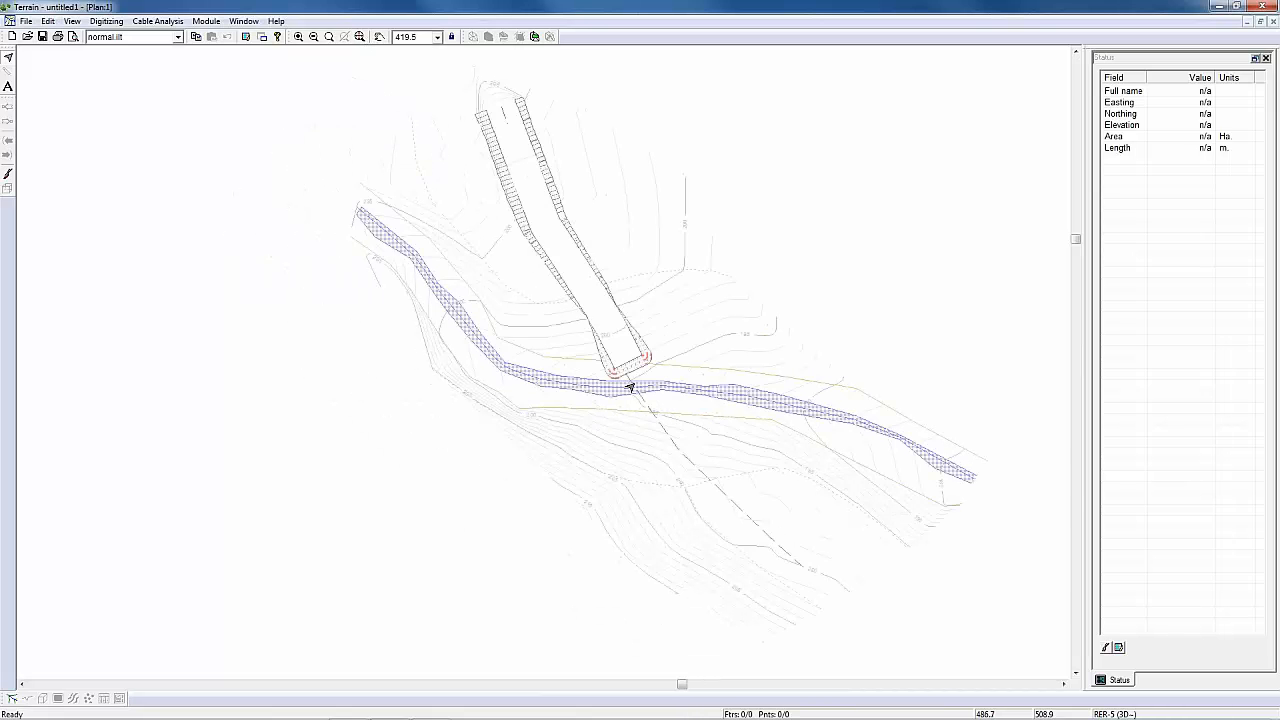
pyautogui.scroll(2, 630, 386)
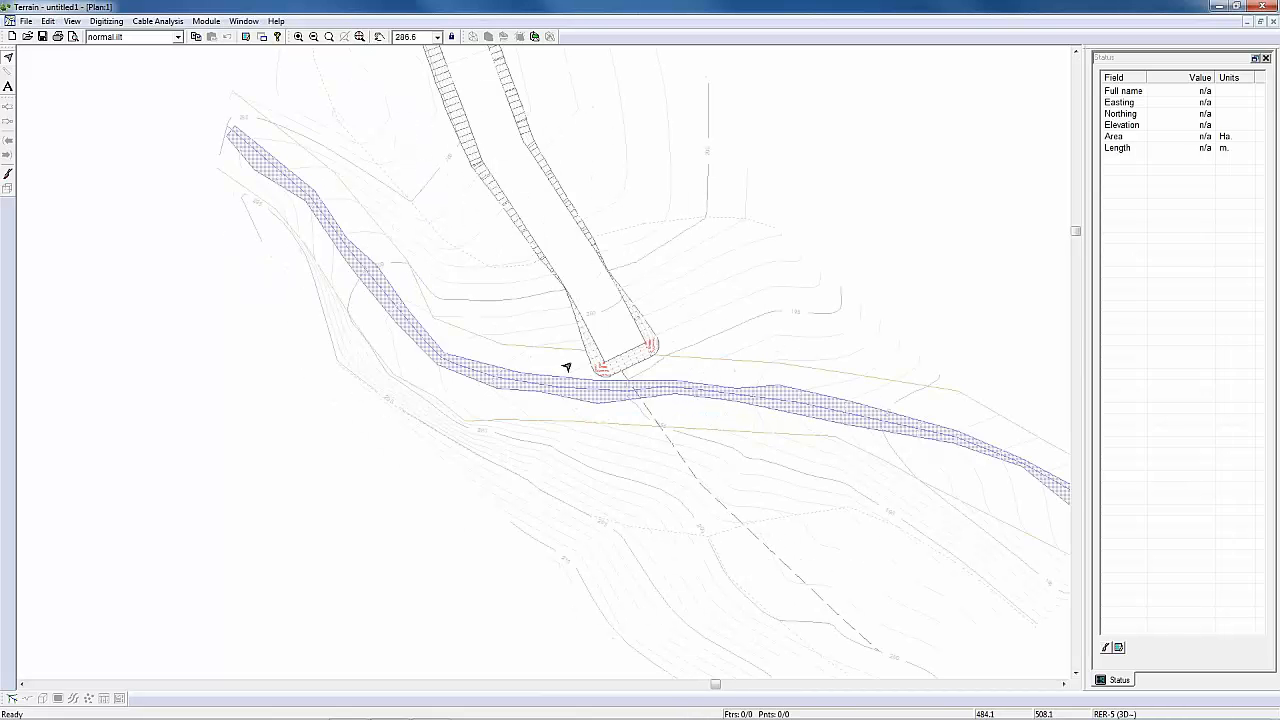
pyautogui.moveTo(672, 360); pyautogui.dragTo(653, 283, button='middle')
pyautogui.scroll(1, 633, 346)
pyautogui.moveTo(633, 346); pyautogui.dragTo(582, 344, button='middle')
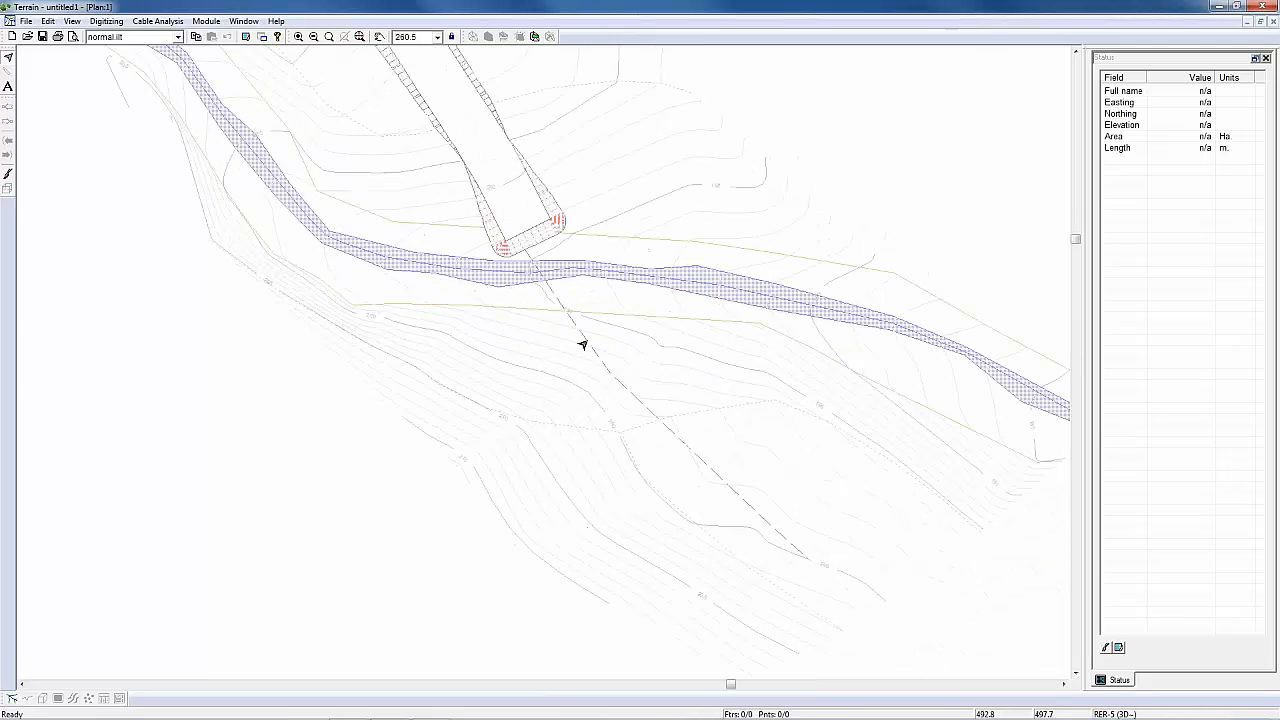
pyautogui.scroll(1, 564, 310)
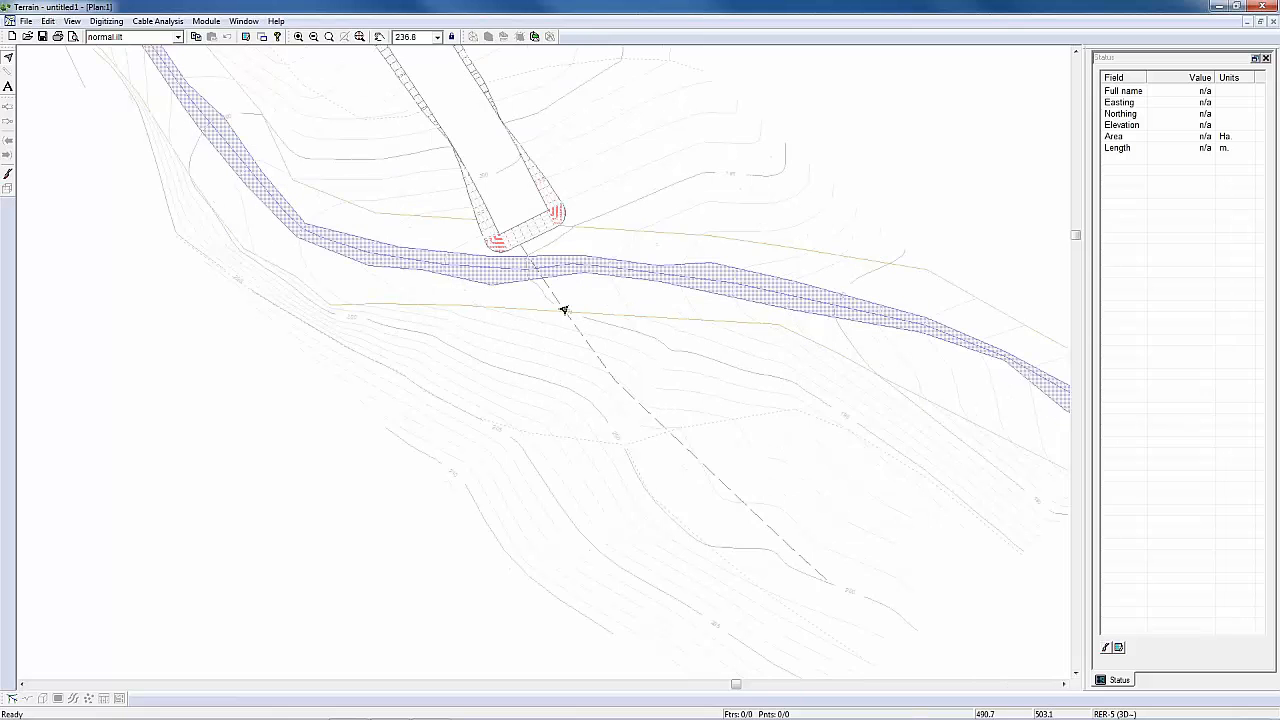
pyautogui.scroll(1, 564, 310)
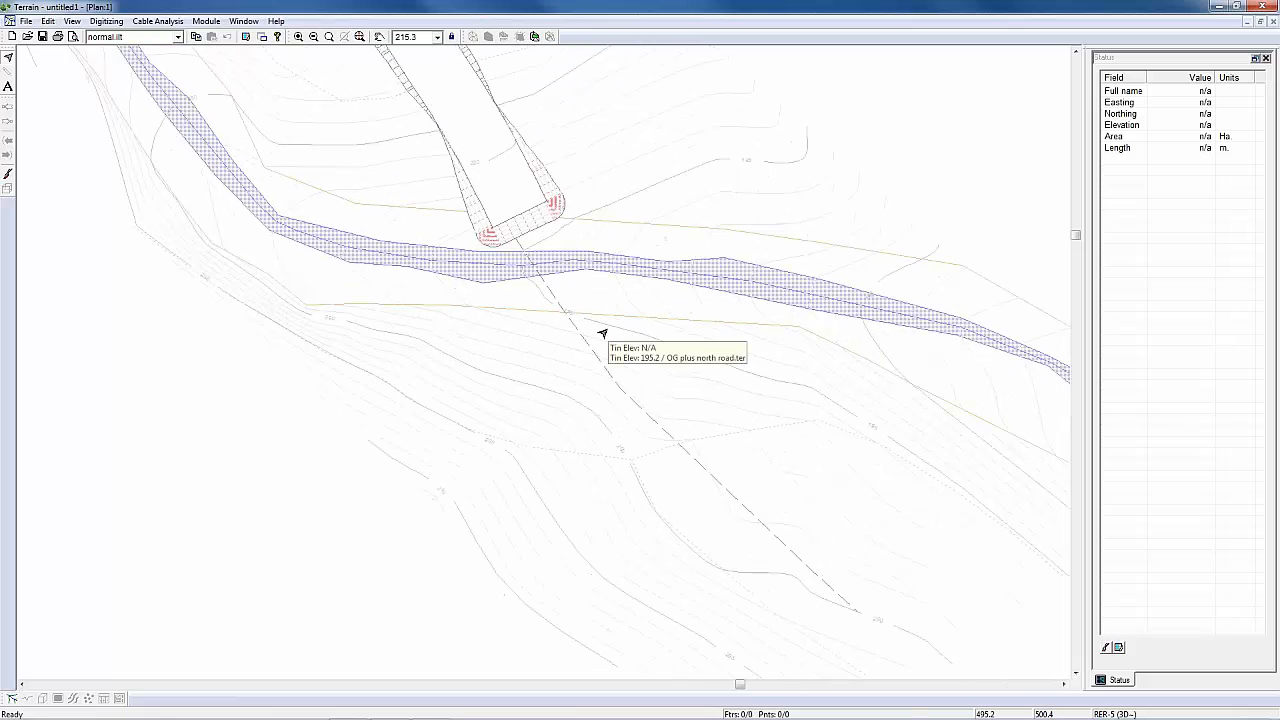
pyautogui.moveTo(421, 394)
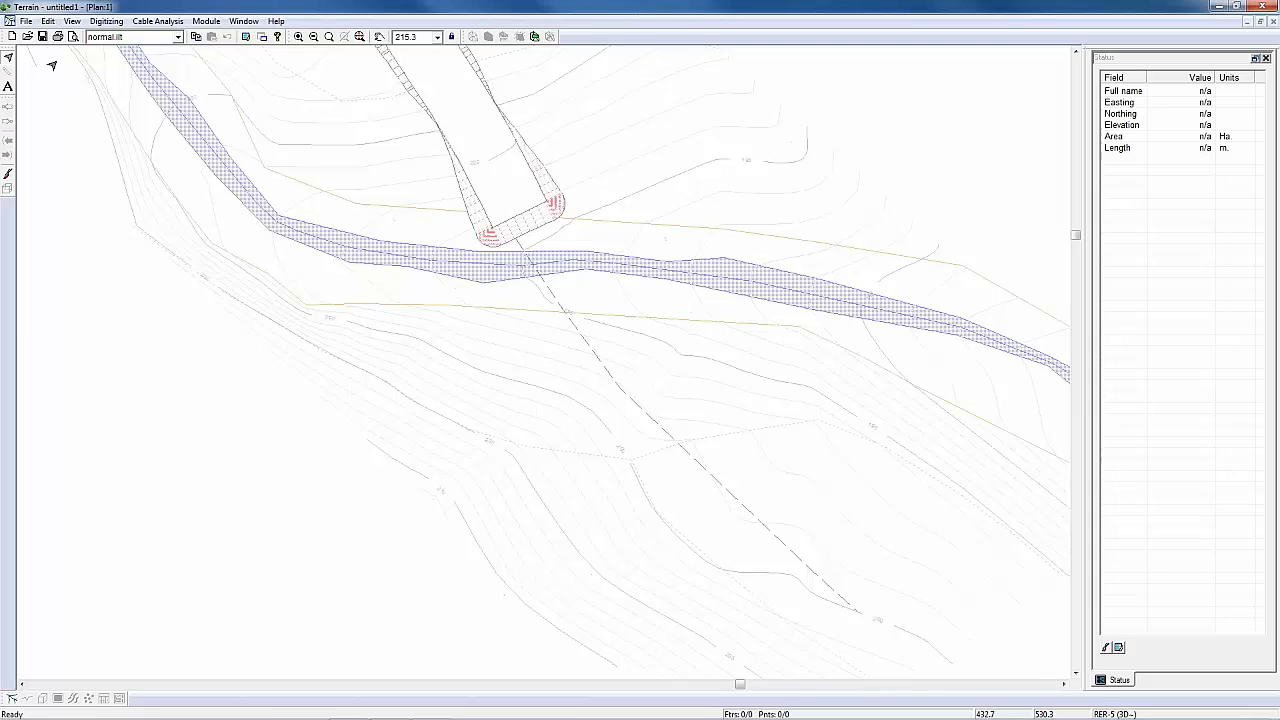
pyautogui.click(28, 22)
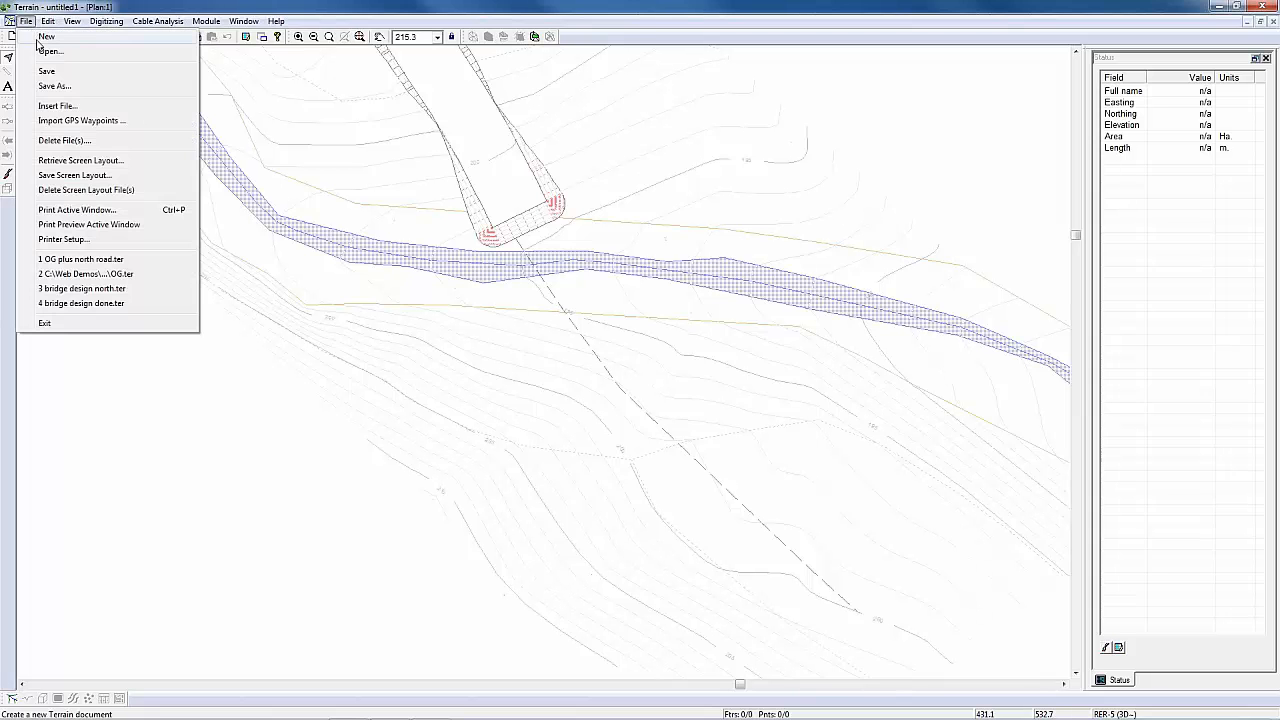
pyautogui.click(56, 107)
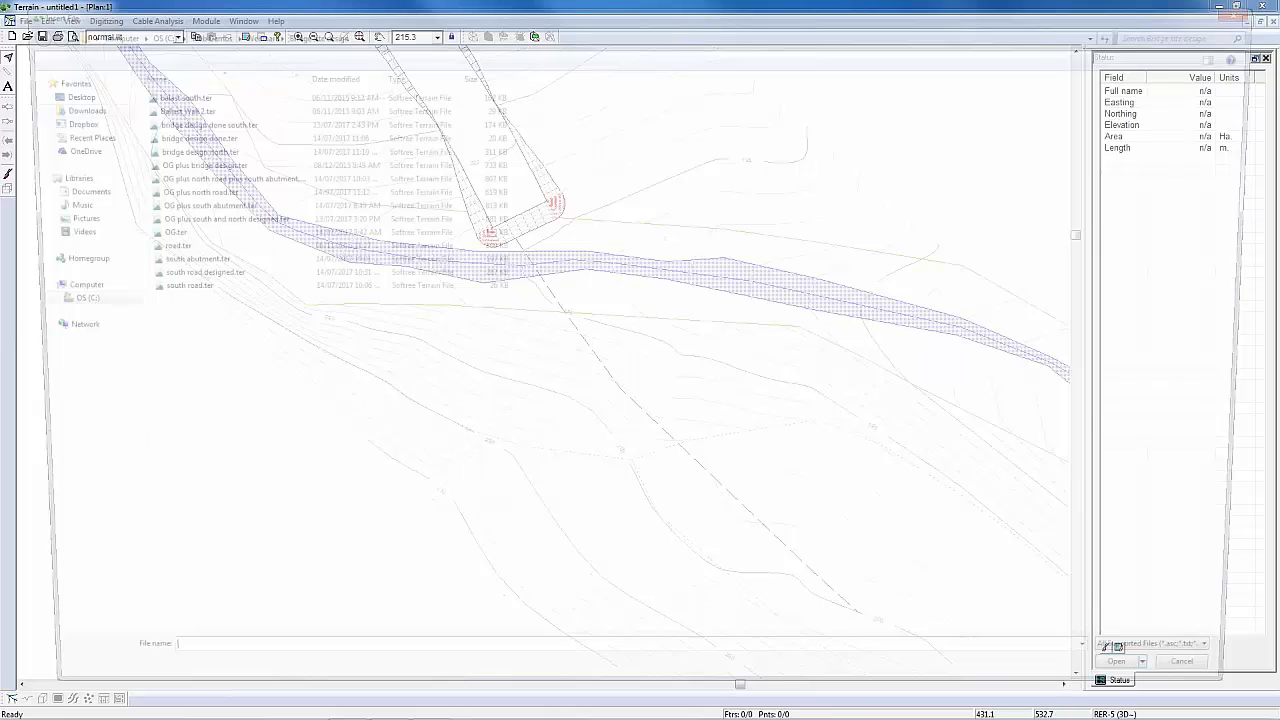
pyautogui.click(164, 106)
pyautogui.click(1170, 702)
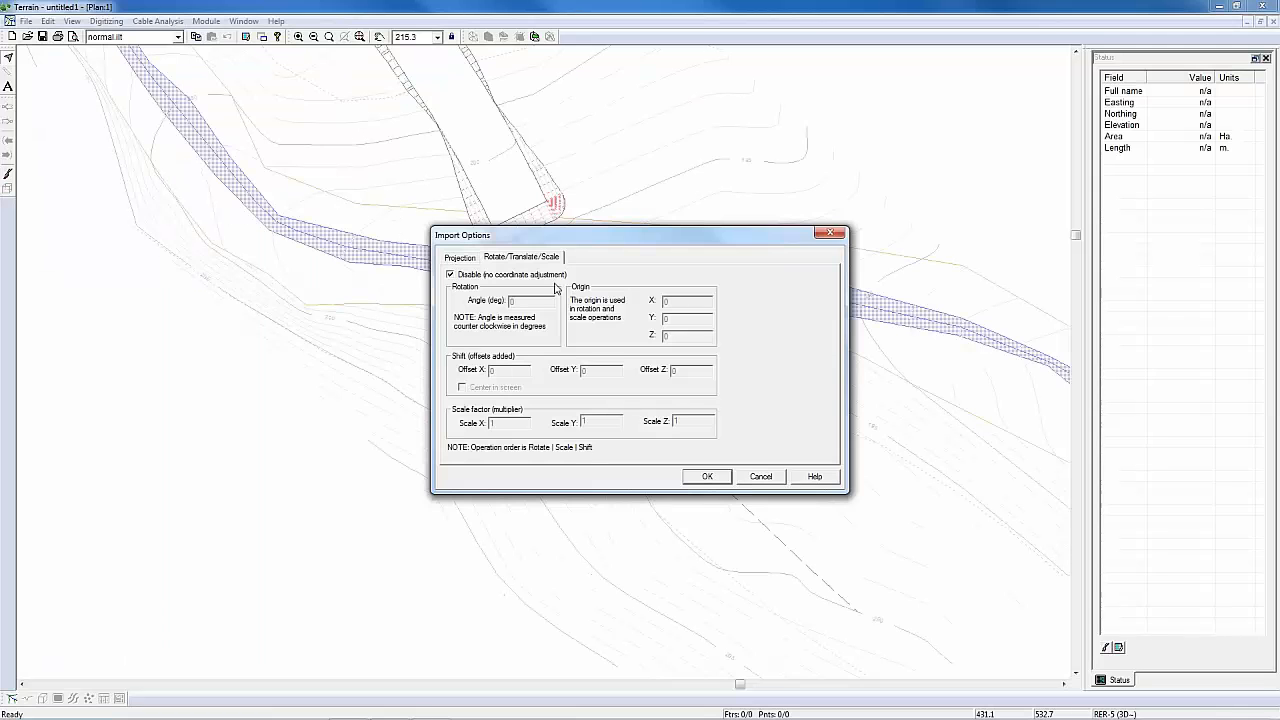
pyautogui.click(480, 276)
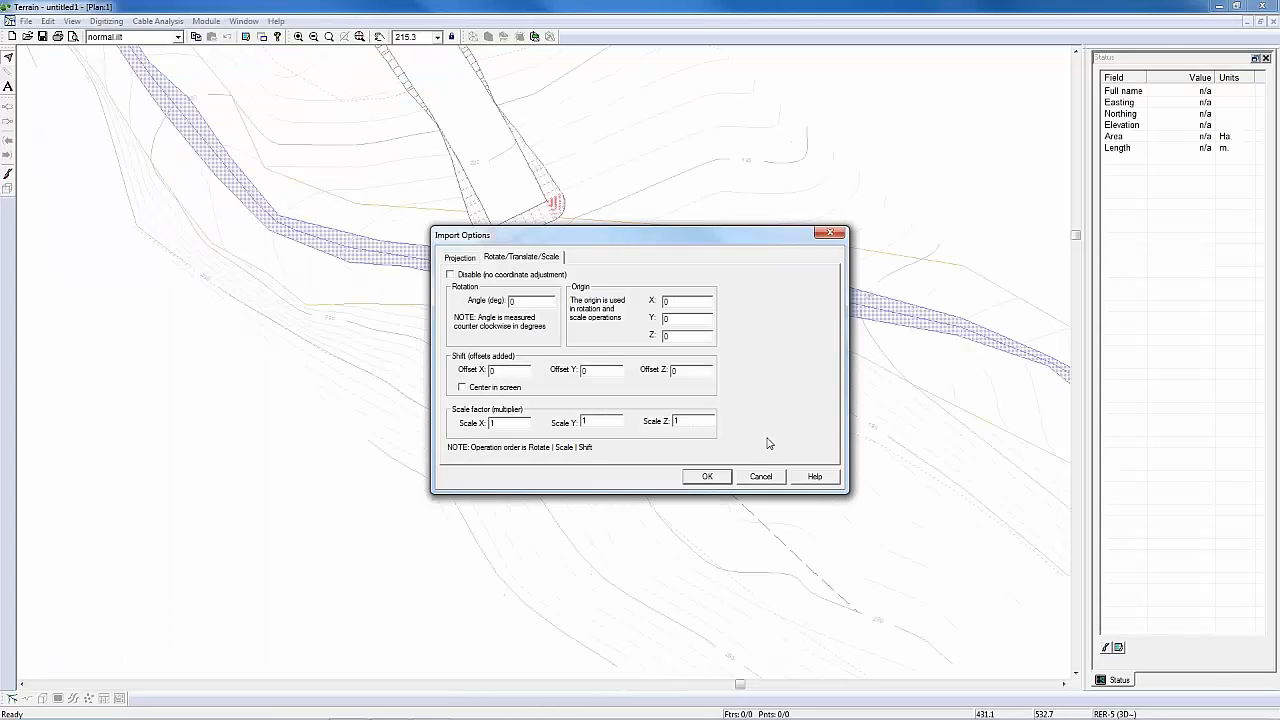
pyautogui.click(752, 477)
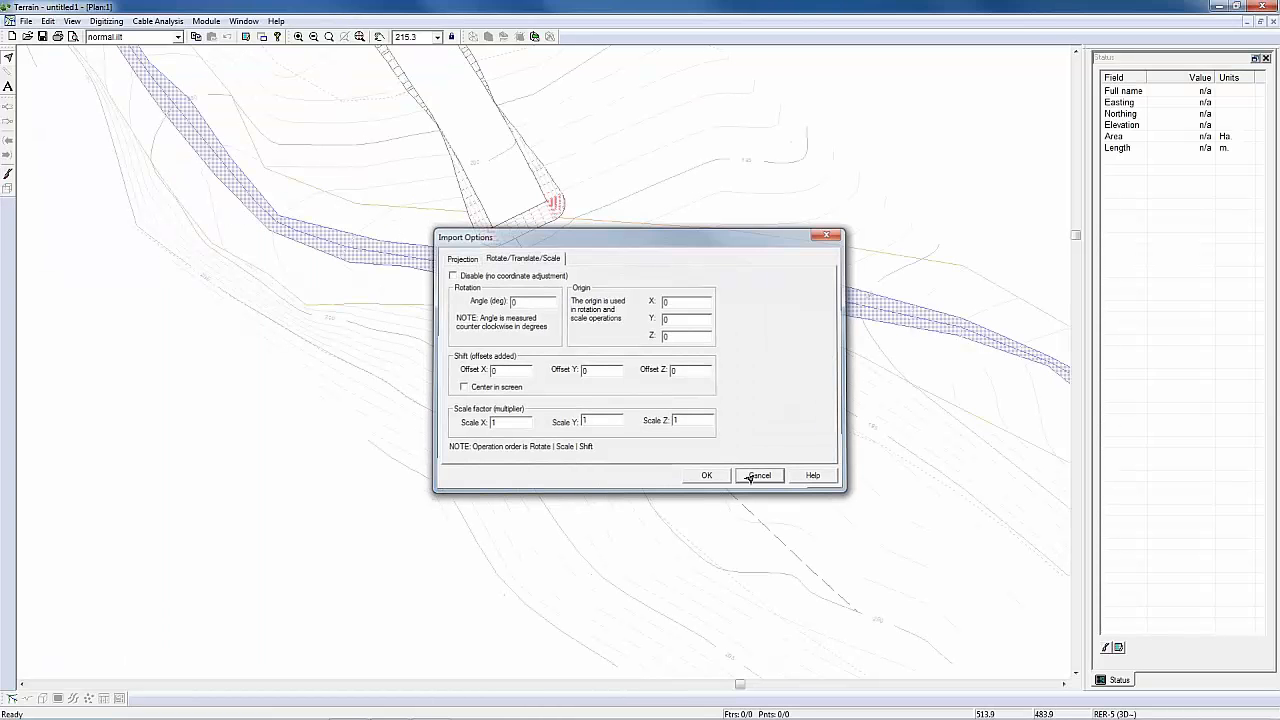
# Step: Insert Ballast Wall 2.ter into the terrain with coordinate adjustment enabled and the wall centered in the screen
pyautogui.click(25, 21)
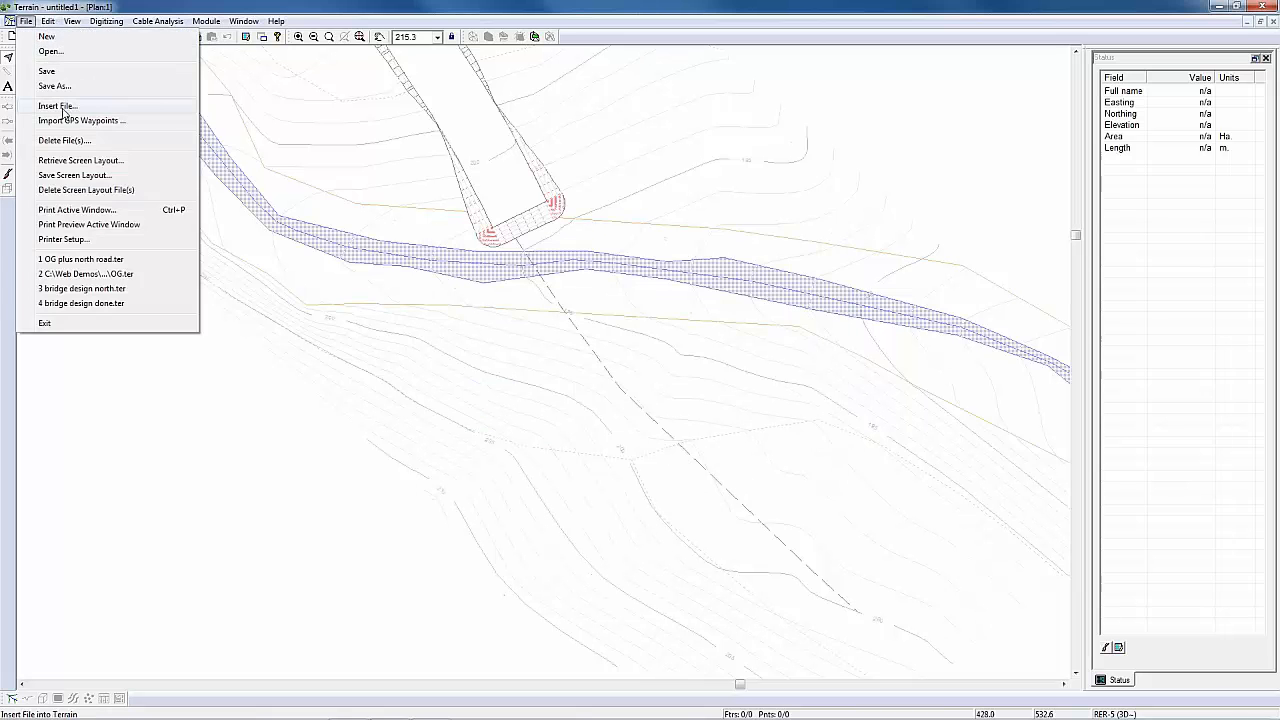
pyautogui.click(60, 106)
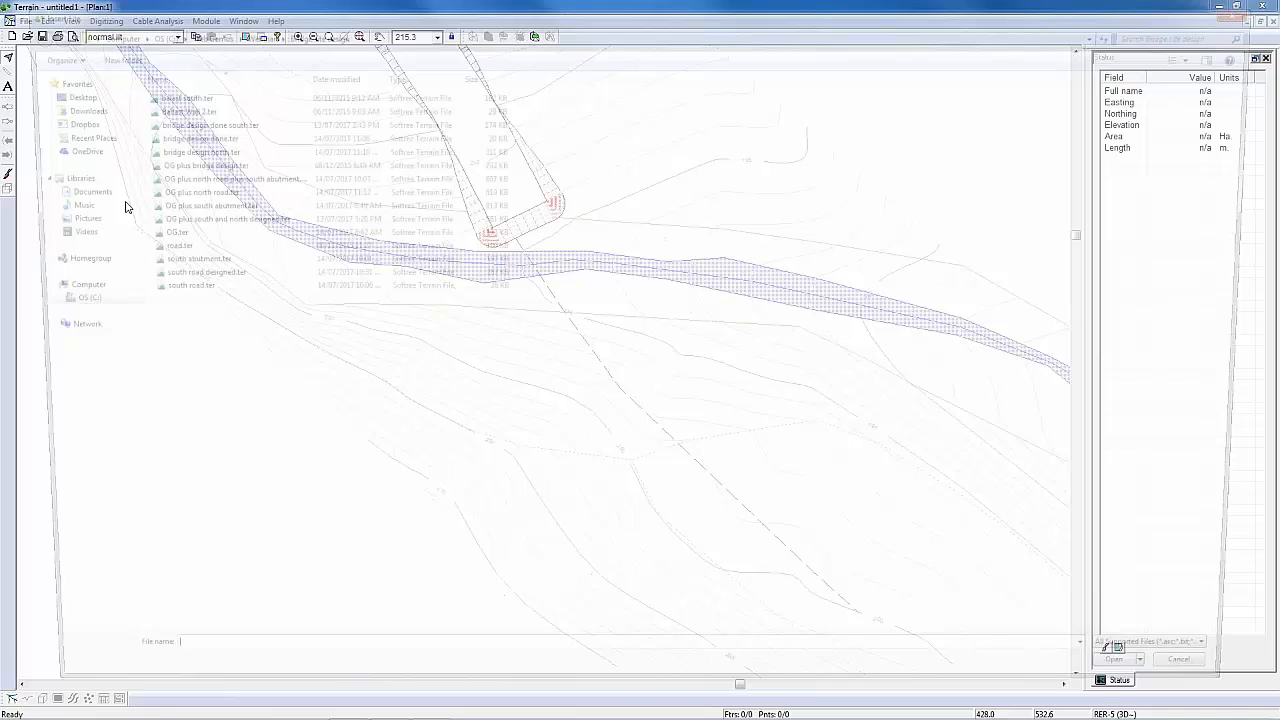
pyautogui.click(169, 108)
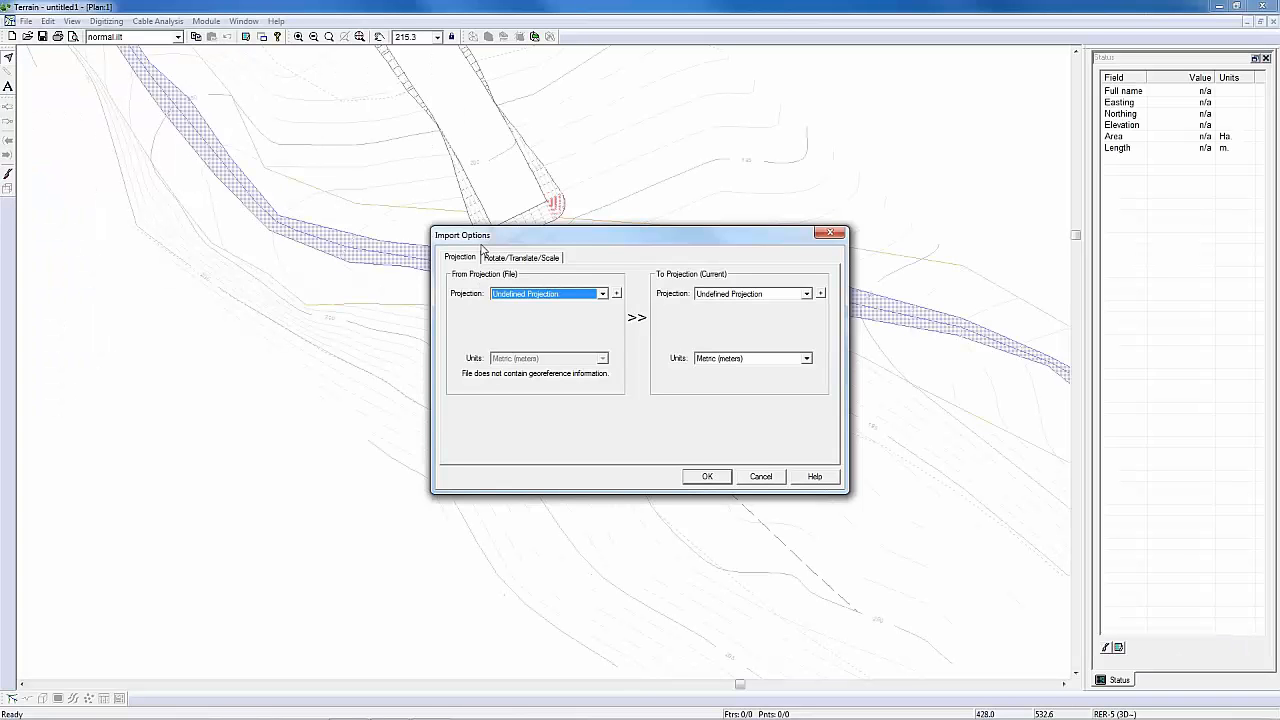
pyautogui.click(515, 258)
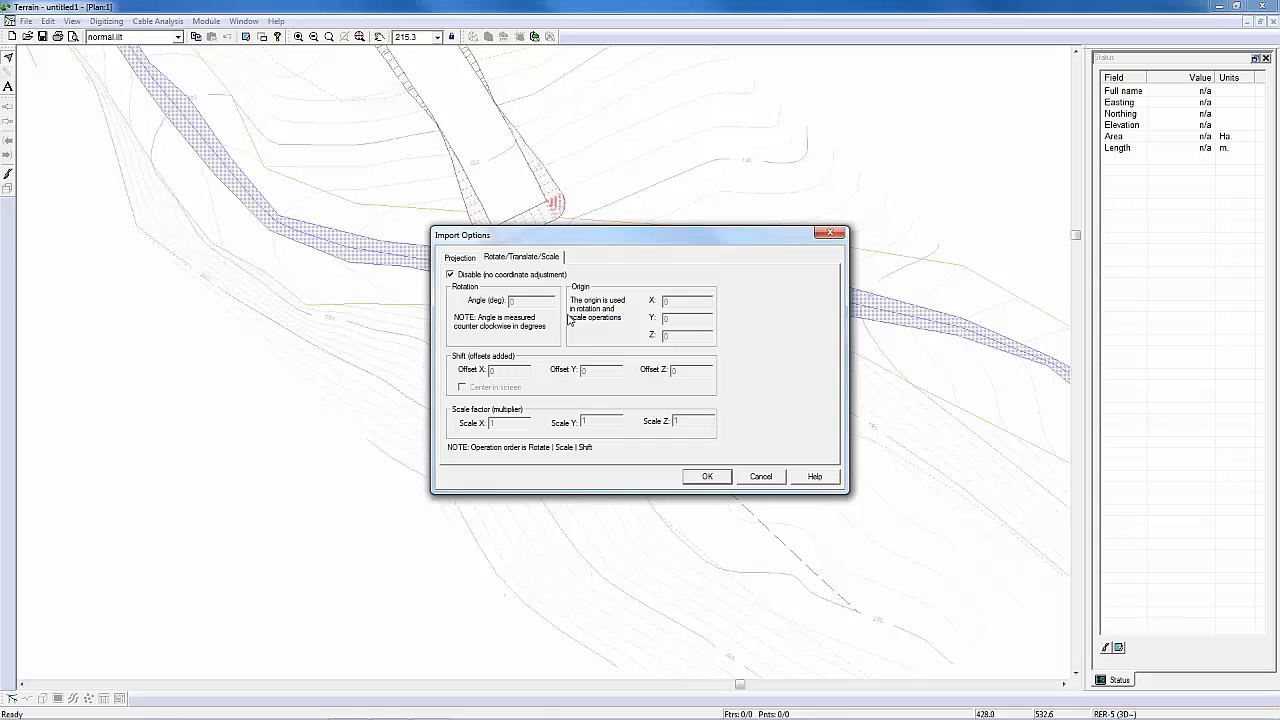
pyautogui.click(510, 281)
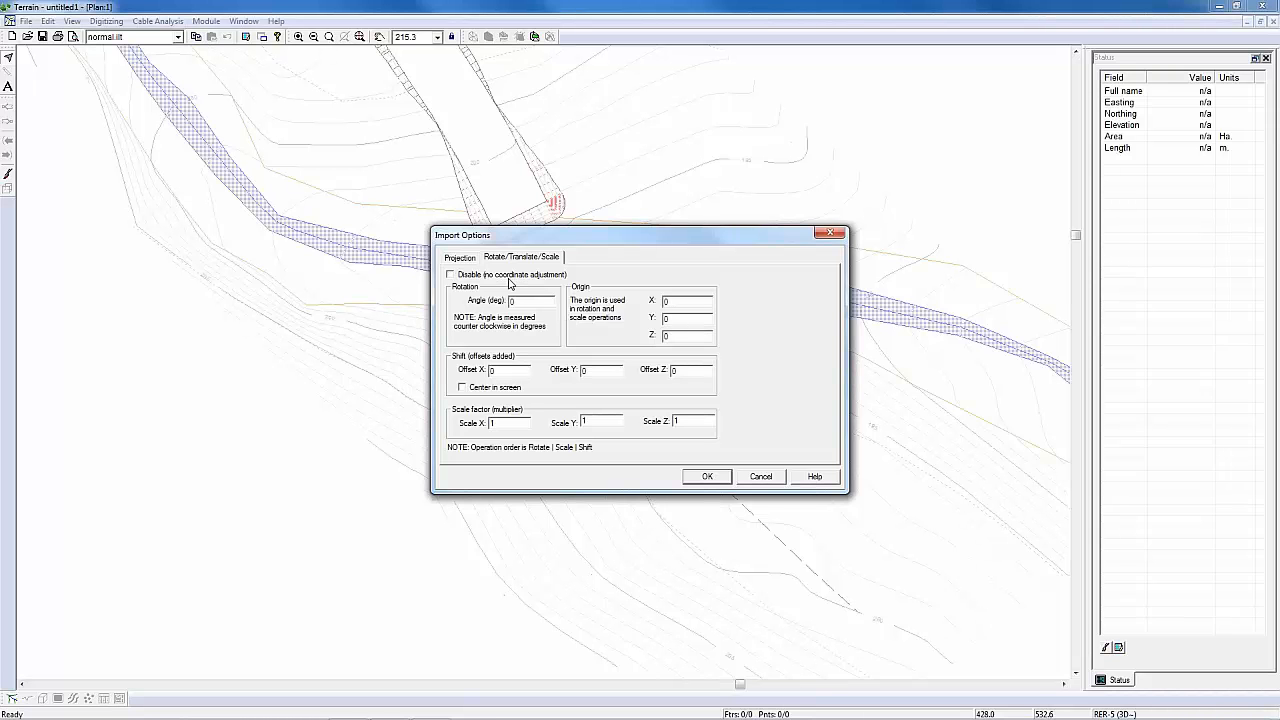
pyautogui.click(500, 390)
pyautogui.click(710, 476)
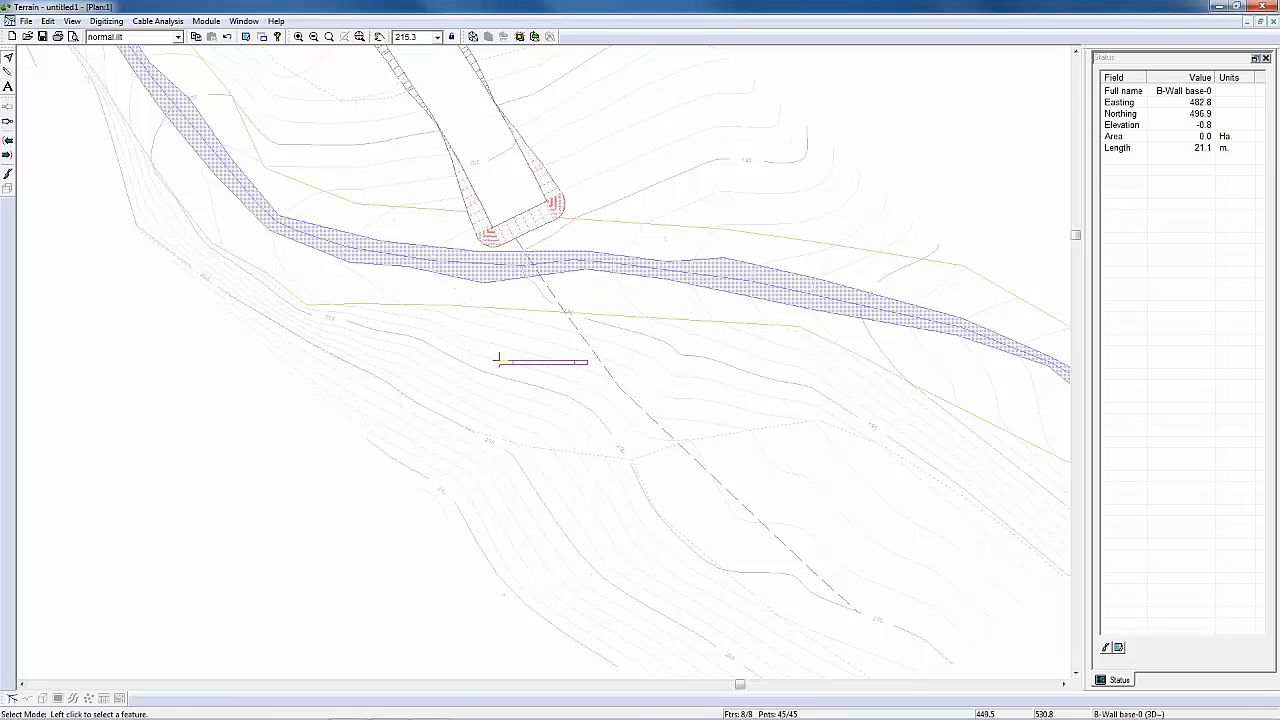
# Step: Open a new 3D view window to check the inserted ballast wall
pyautogui.click(244, 21)
pyautogui.moveTo(320, 37)
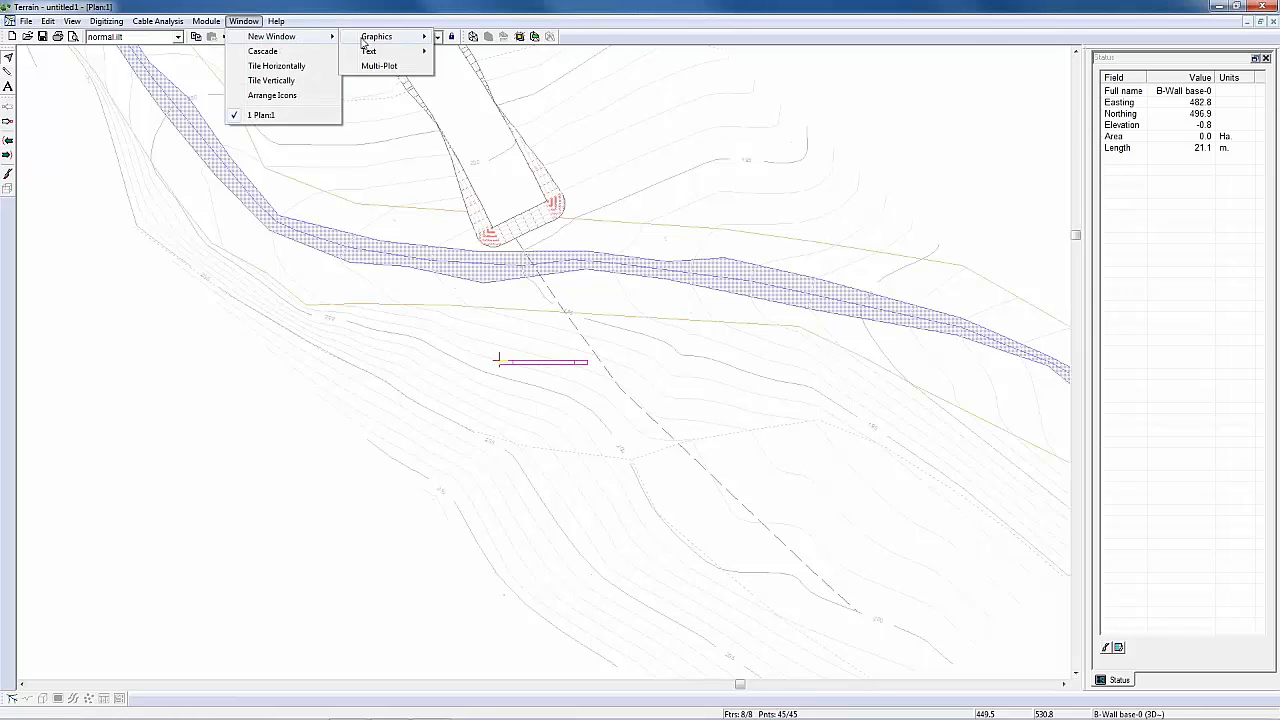
pyautogui.moveTo(372, 37)
pyautogui.click(450, 66)
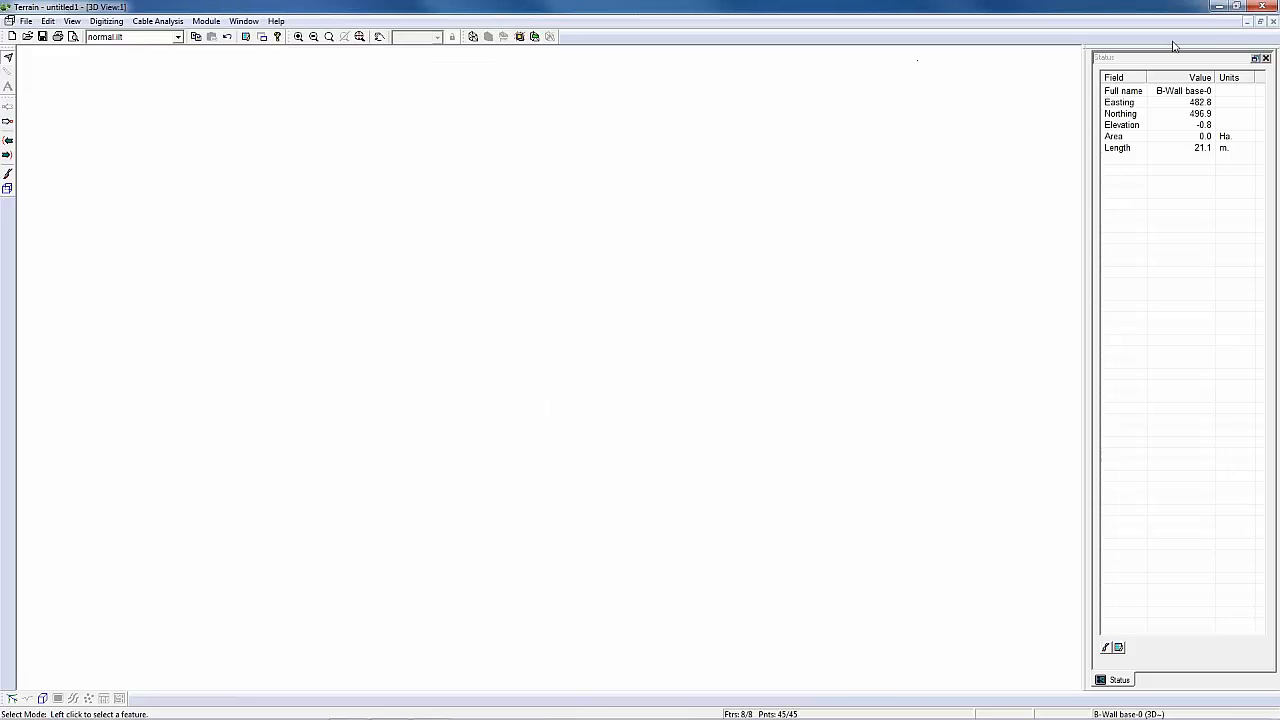
# Step: Open Ballast Wall 2.ter on its own and inspect the wall's shape in the 3D view from several sides
pyautogui.click(27, 22)
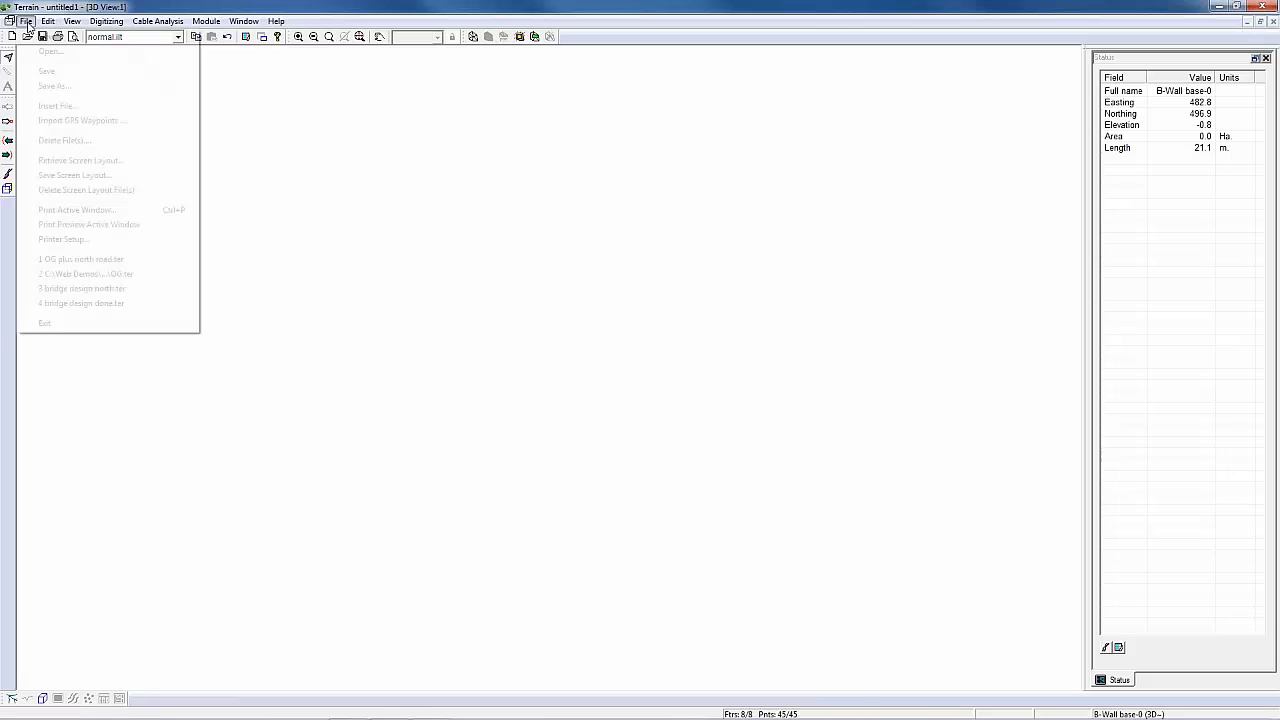
pyautogui.click(45, 51)
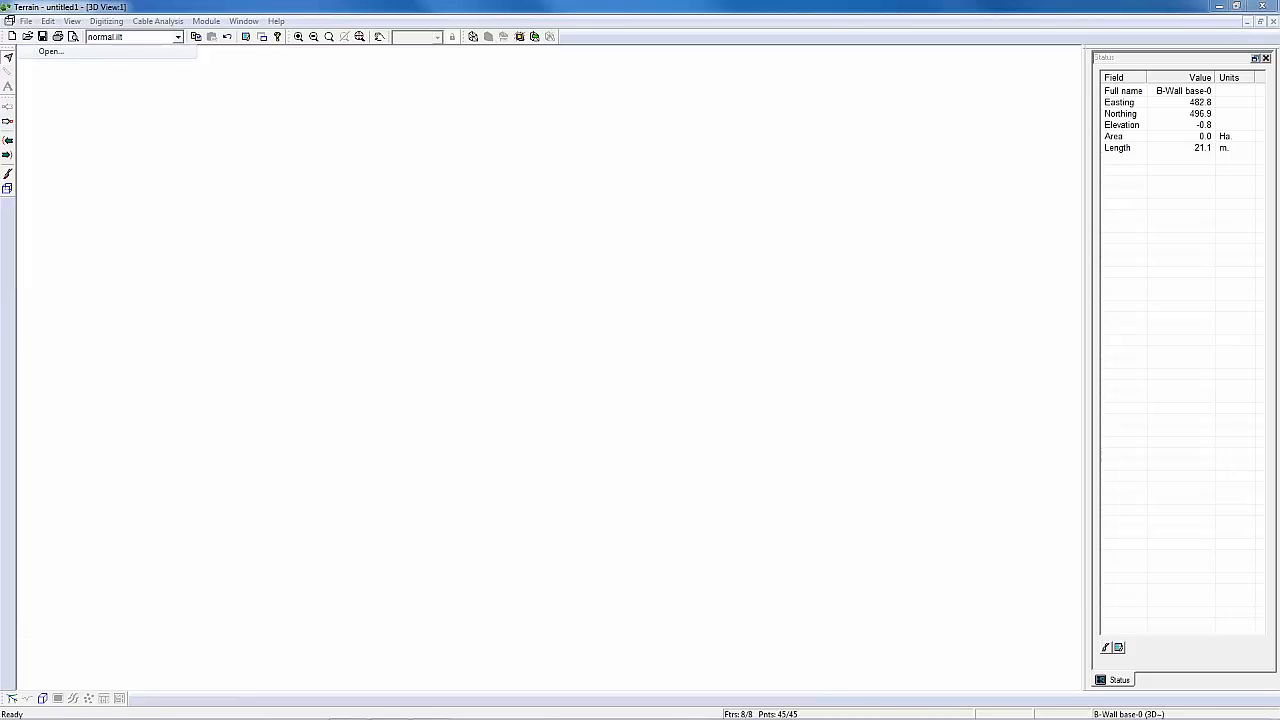
pyautogui.click(193, 106)
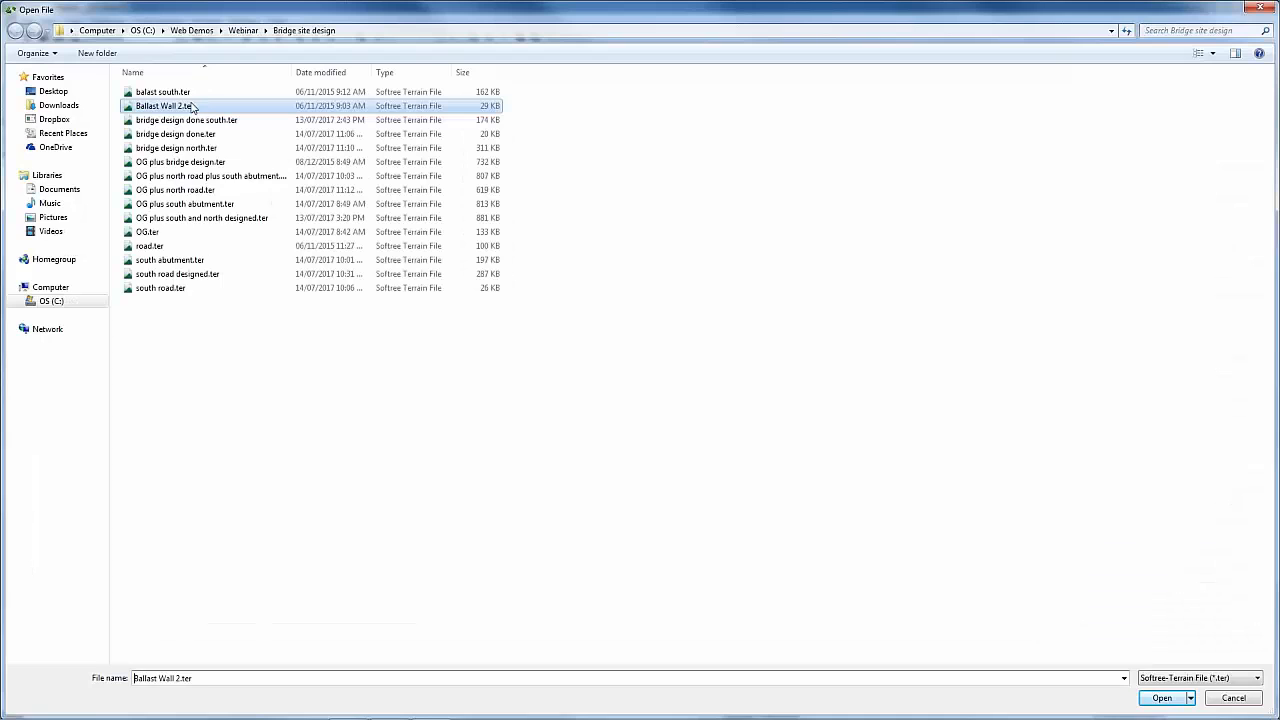
pyautogui.click(1162, 698)
pyautogui.click(659, 396)
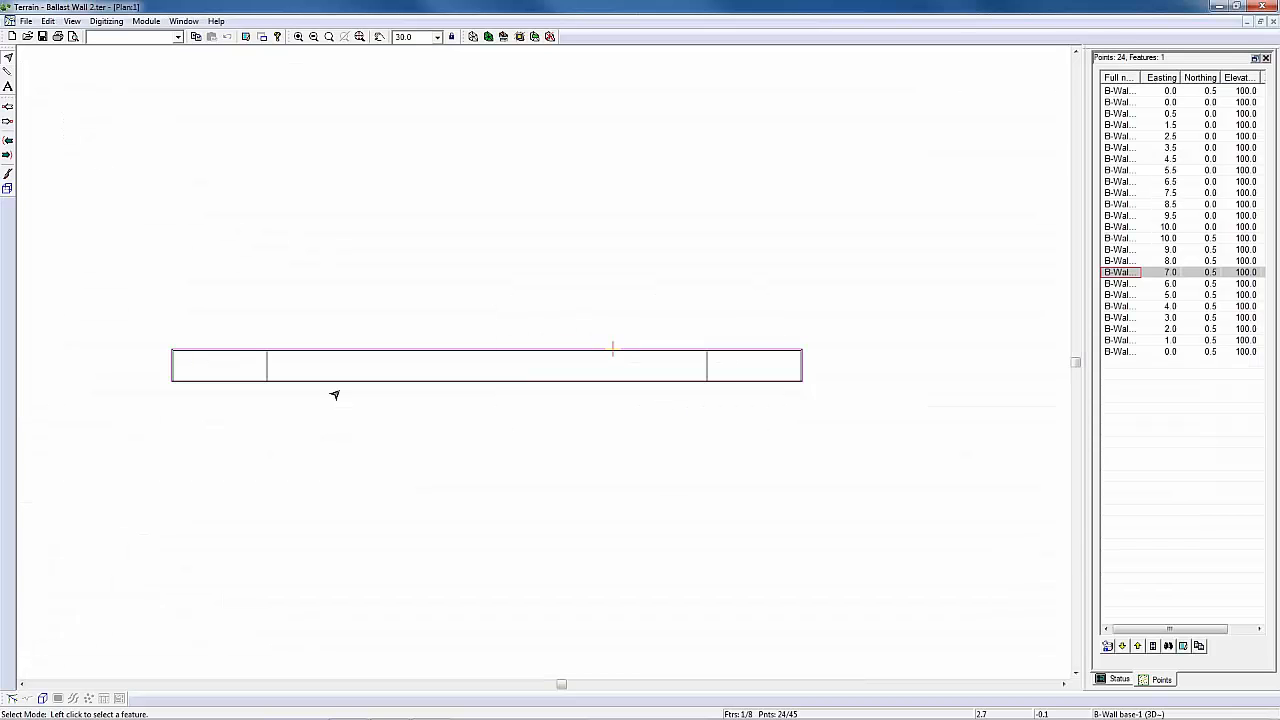
pyautogui.click(43, 698)
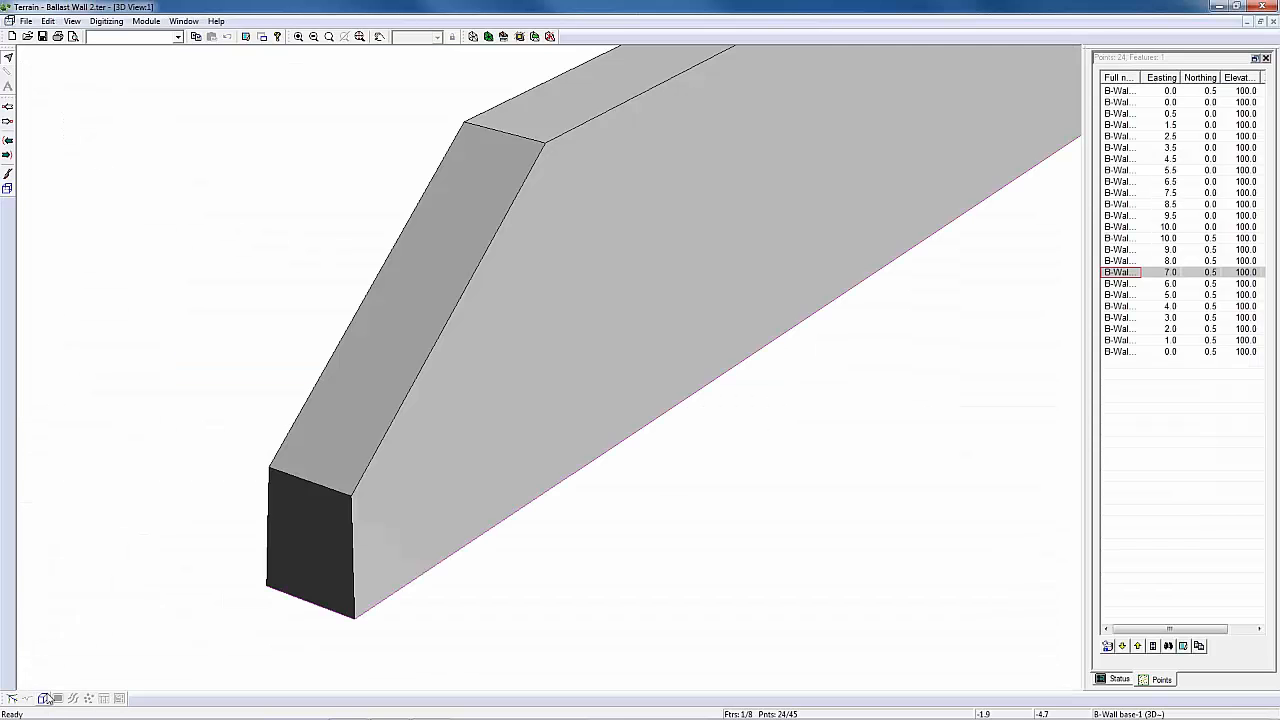
pyautogui.moveTo(225, 535); pyautogui.dragTo(270, 338, button='middle')
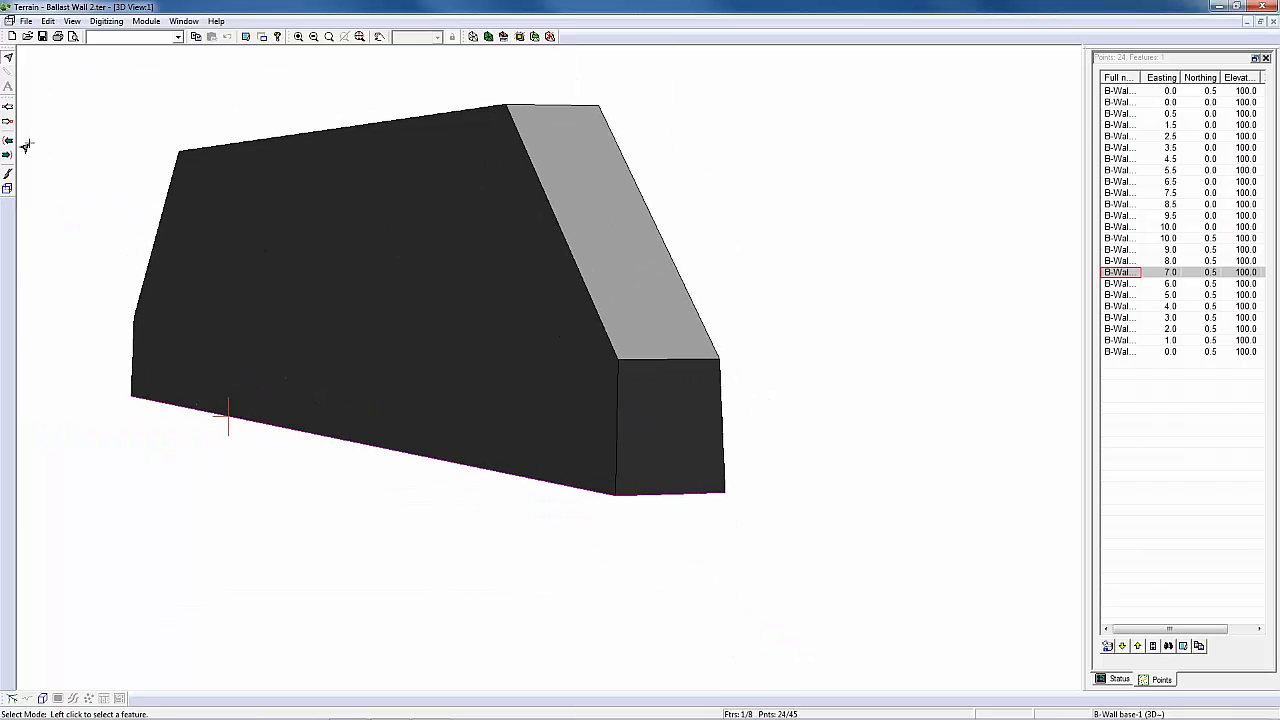
# Step: Create a new terrain and add Ballast Wall 2.ter as a background of its plan window
pyautogui.click(26, 21)
pyautogui.click(43, 36)
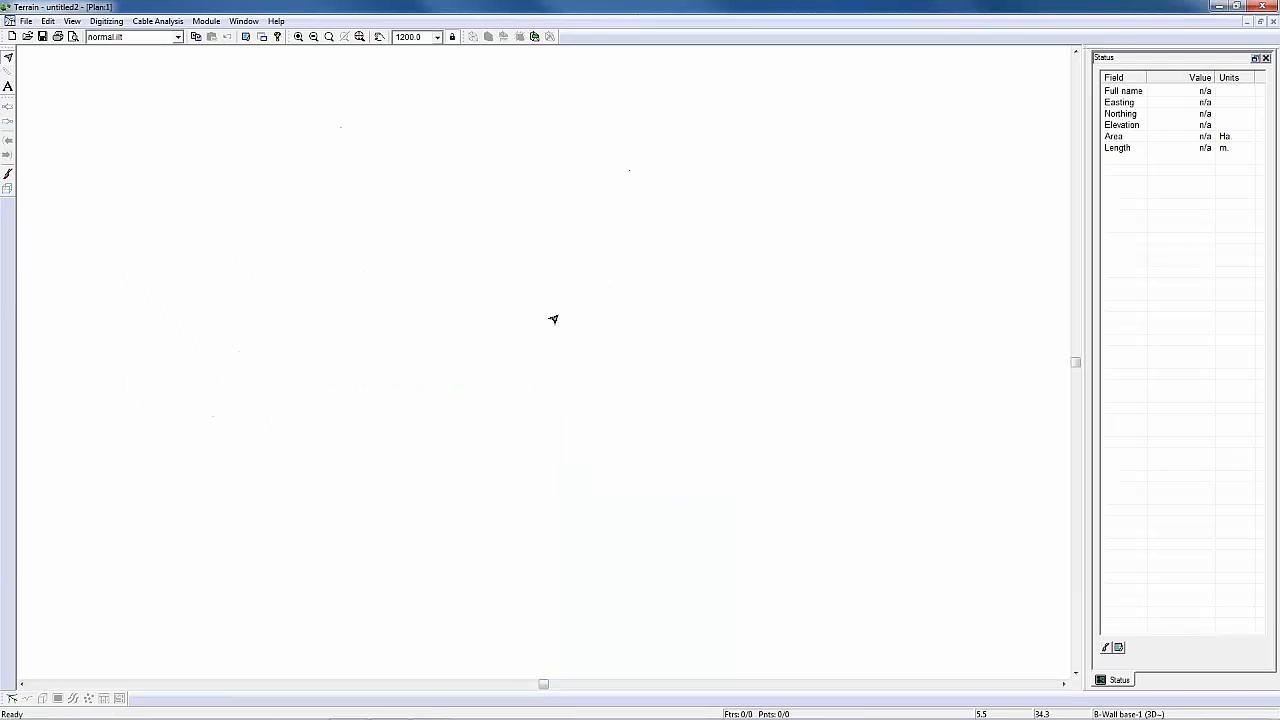
pyautogui.rightClick(506, 234)
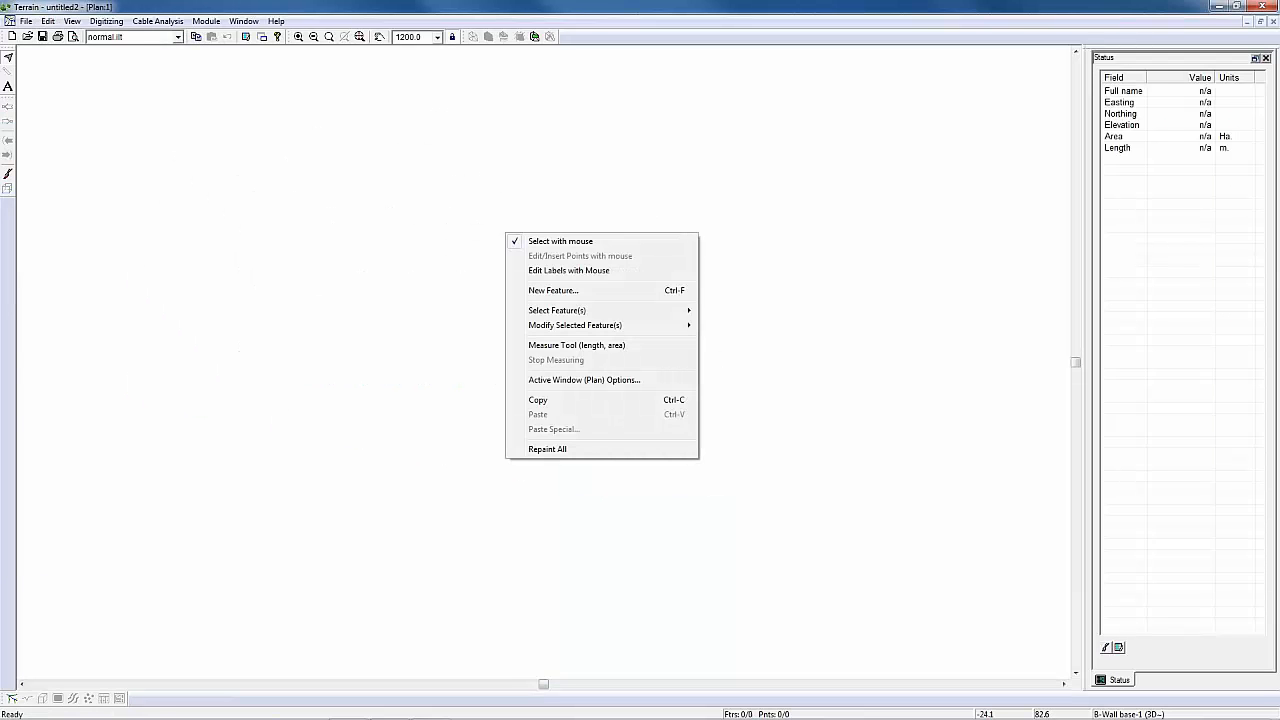
pyautogui.click(594, 379)
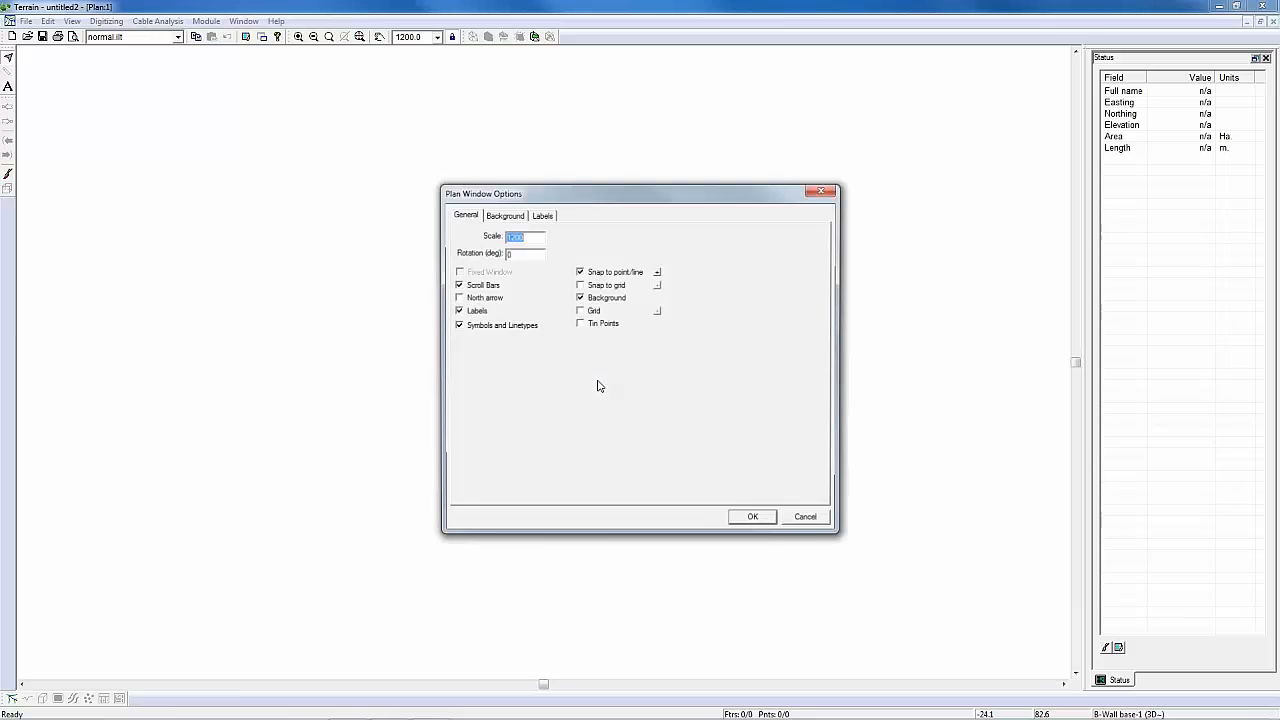
pyautogui.click(505, 214)
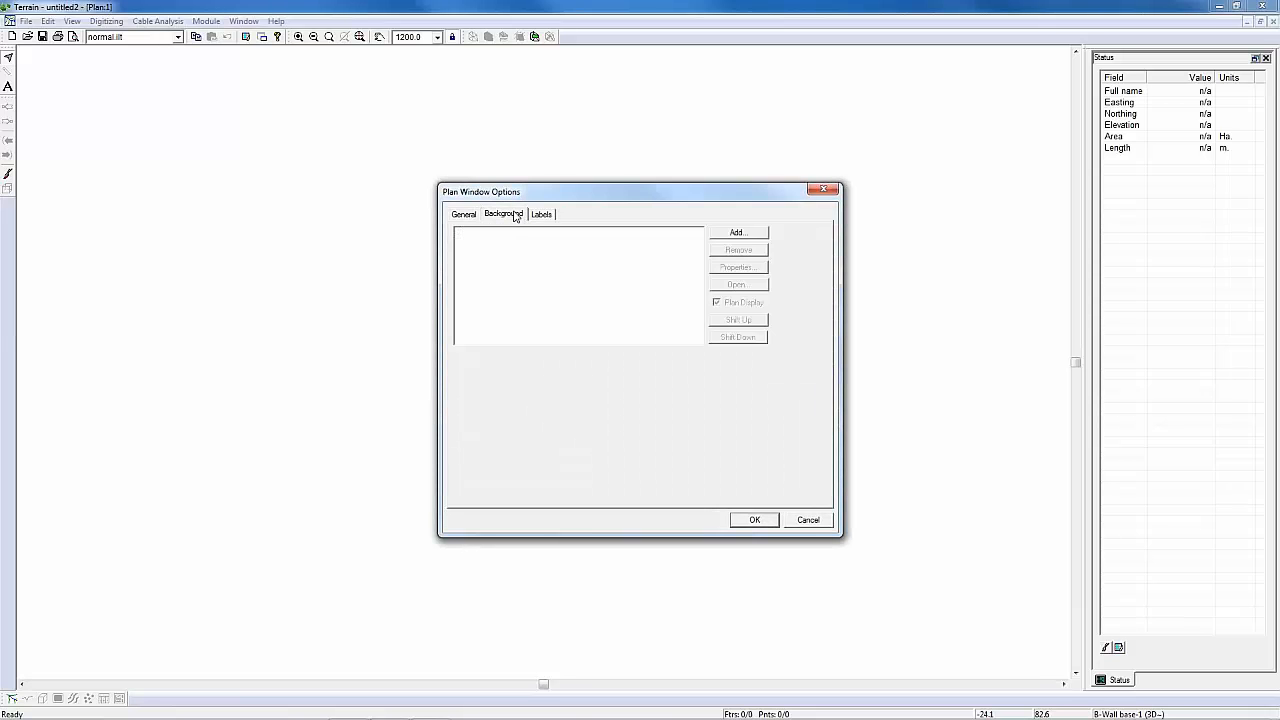
pyautogui.click(737, 234)
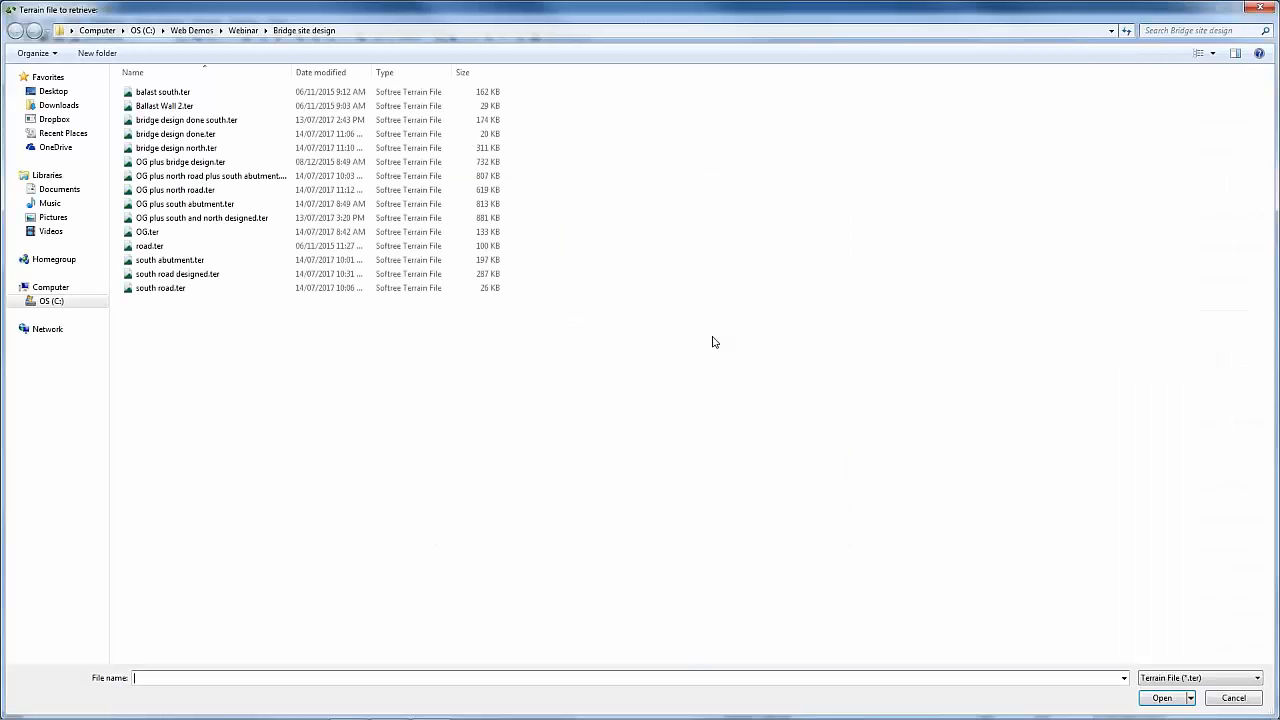
pyautogui.click(1161, 697)
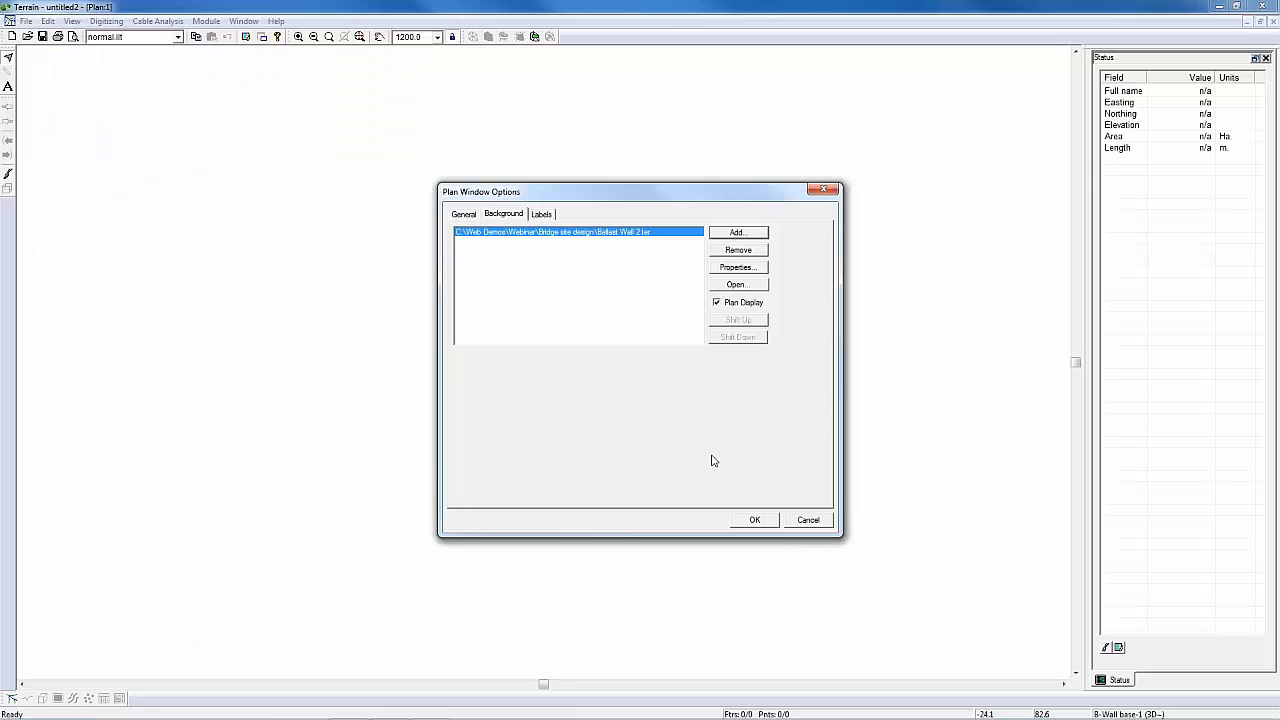
pyautogui.click(755, 520)
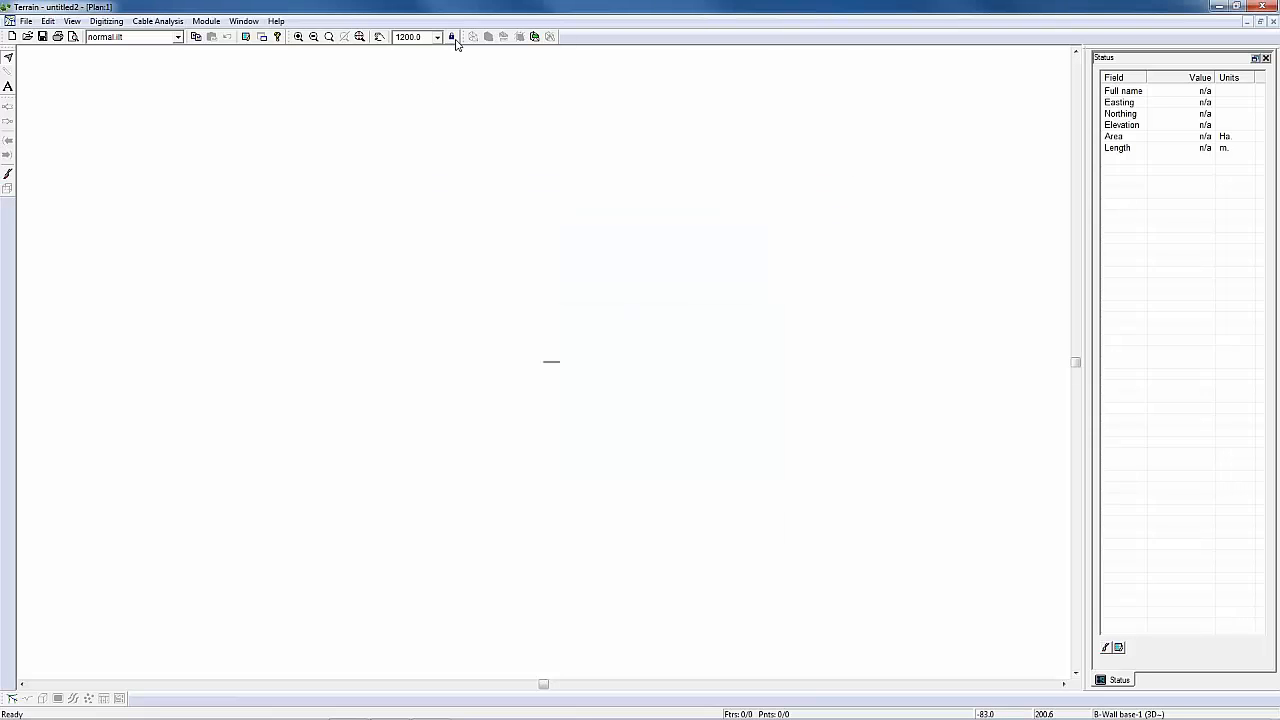
pyautogui.click(359, 36)
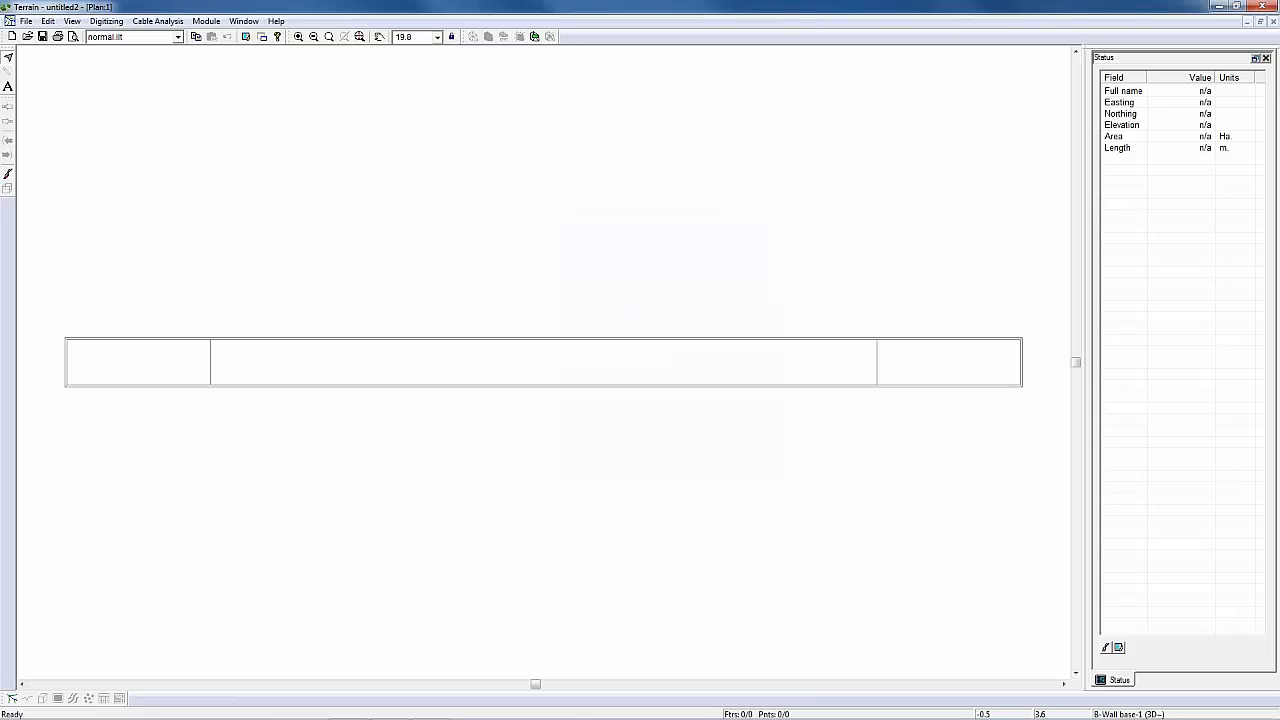
pyautogui.click(25, 21)
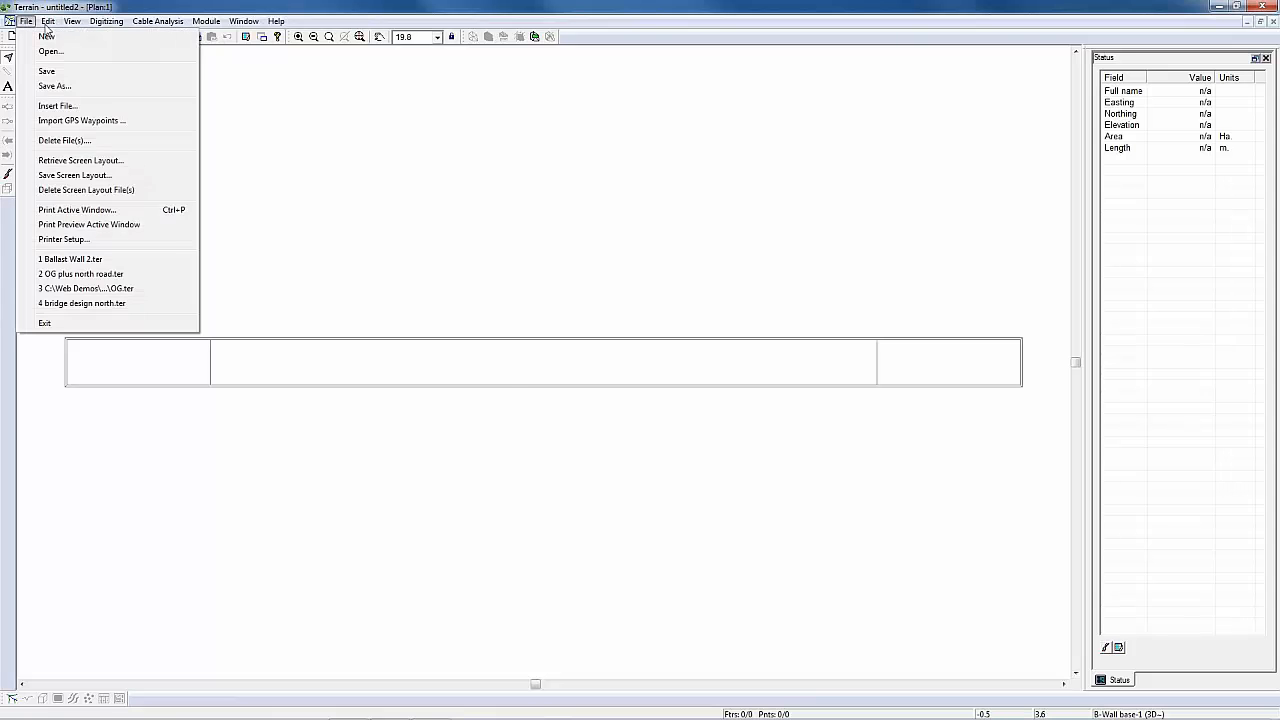
pyautogui.click(425, 330)
pyautogui.rightClick(315, 277)
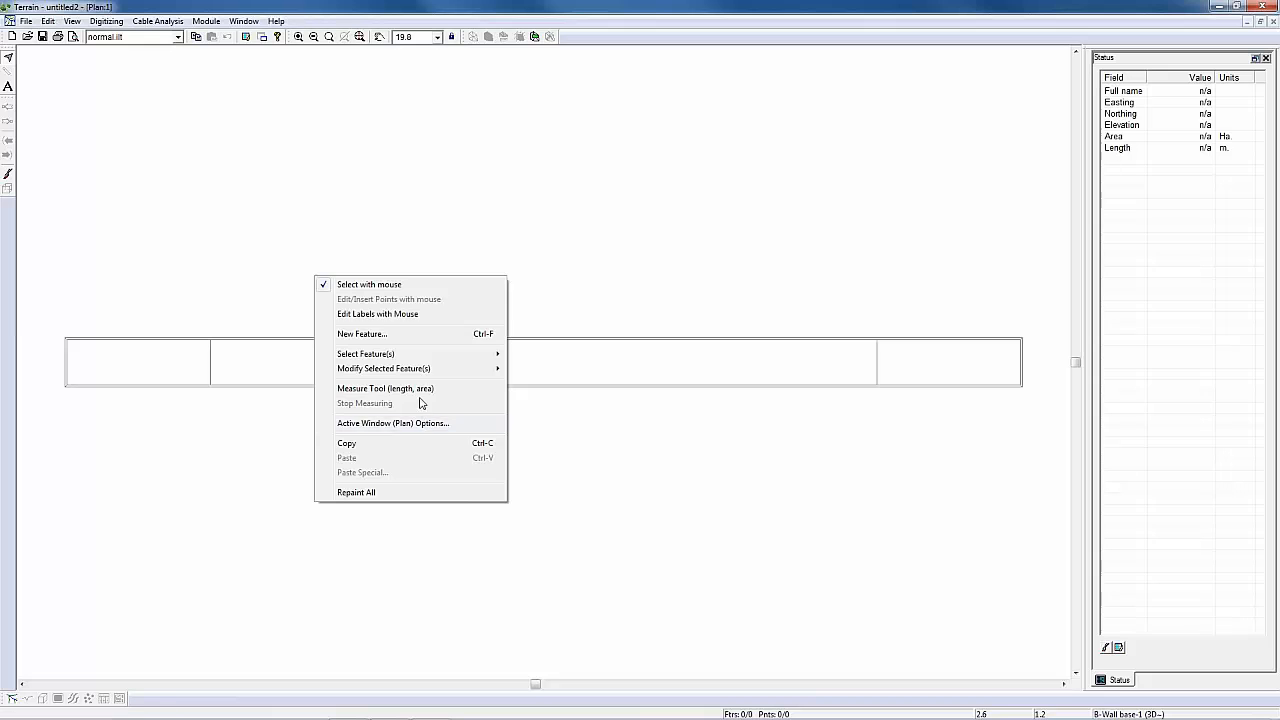
pyautogui.click(553, 15)
# Step: Create another new terrain and add OG plus north road.ter as a background of its plan window
pyautogui.click(30, 20)
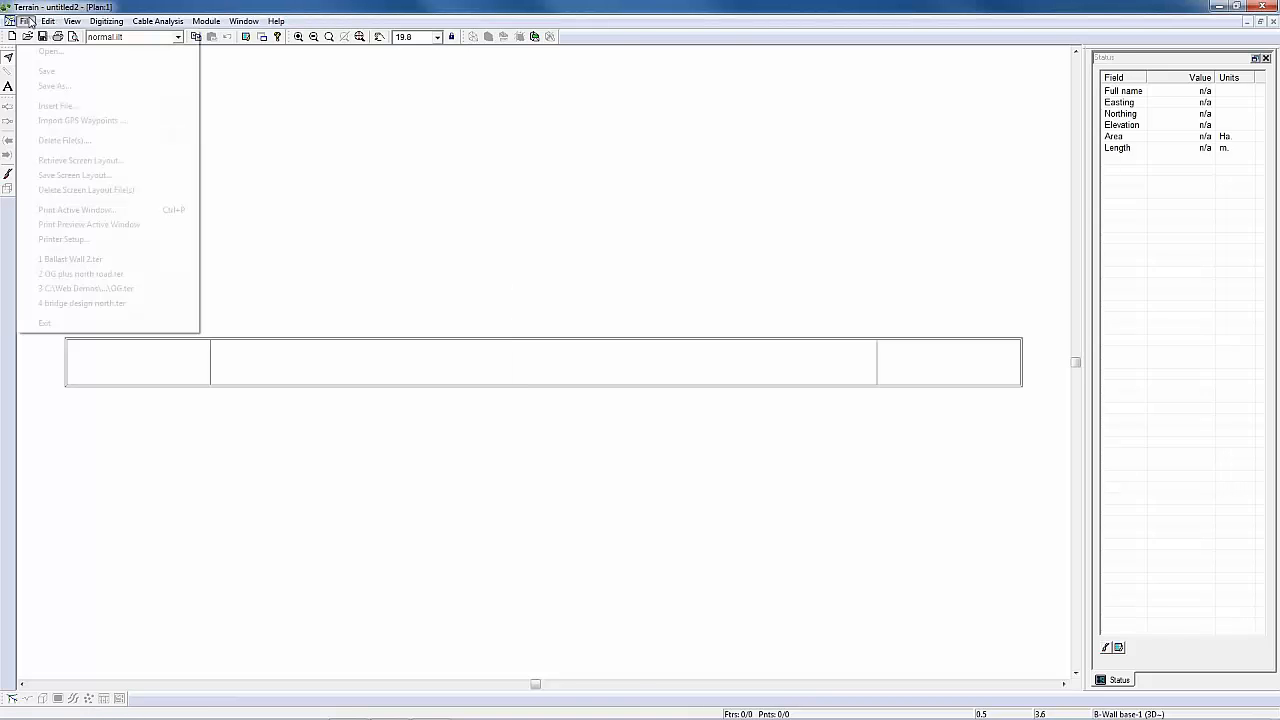
pyautogui.click(43, 49)
pyautogui.rightClick(523, 214)
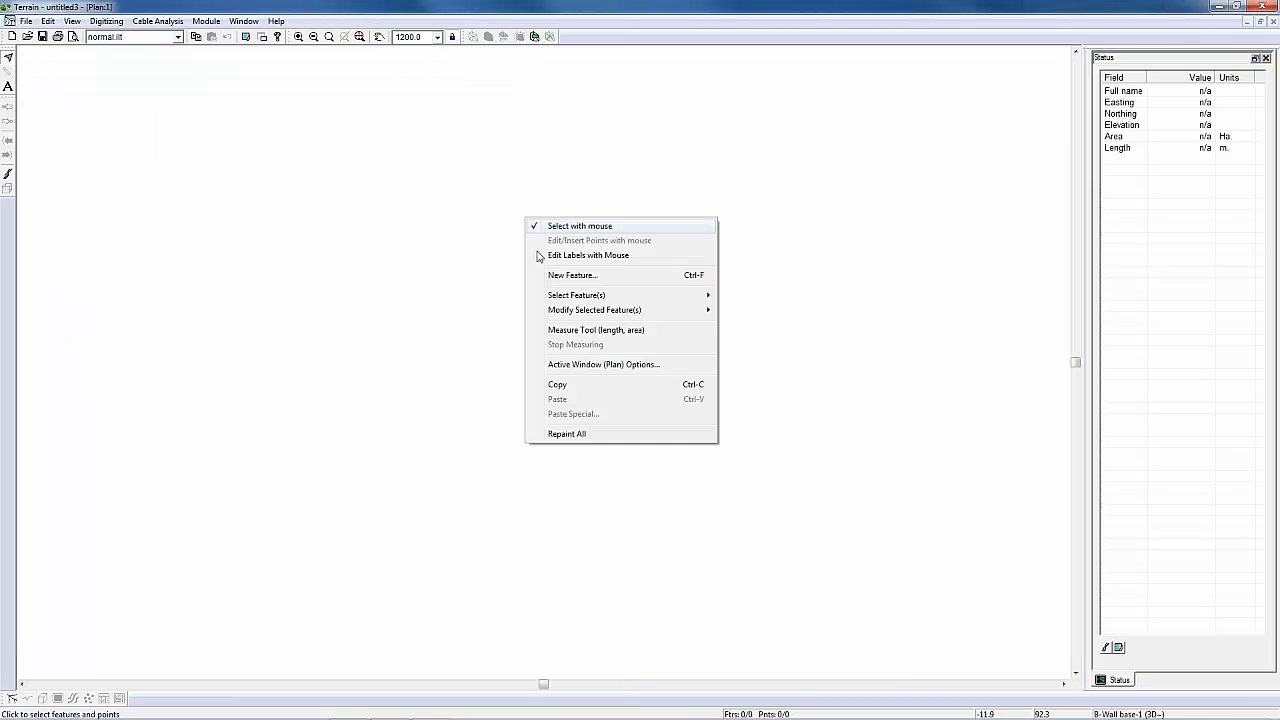
pyautogui.click(610, 367)
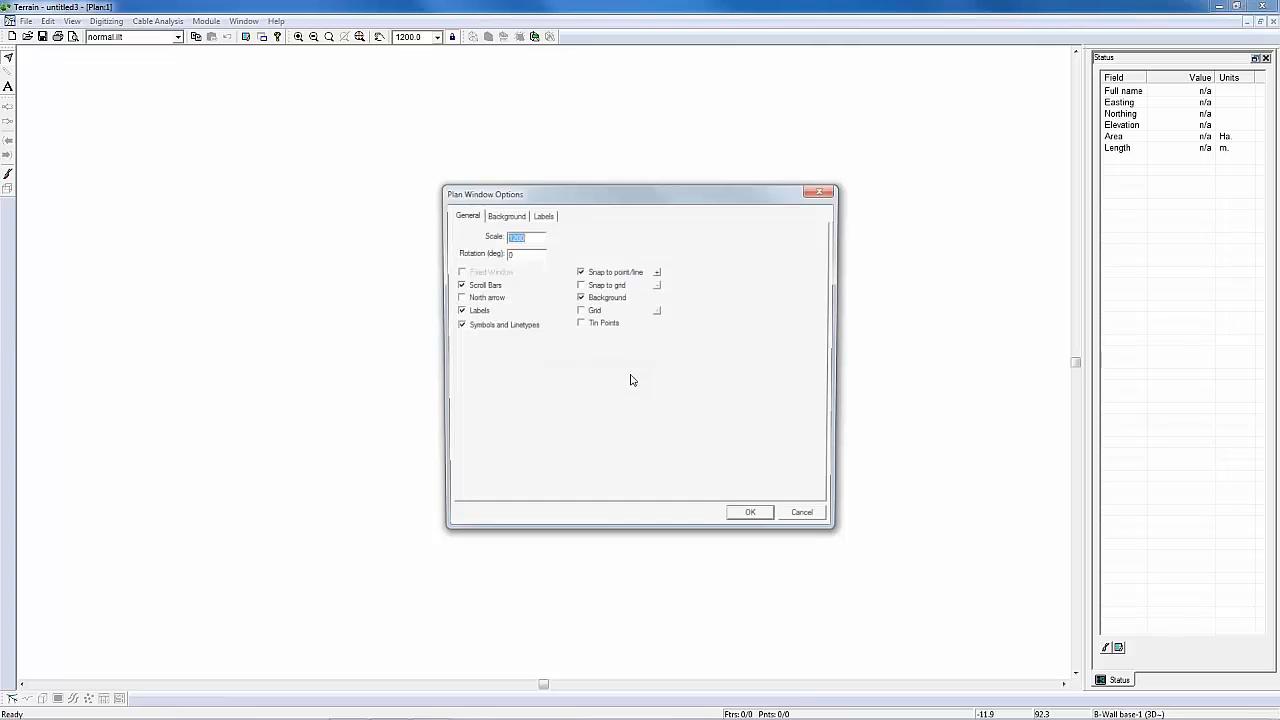
pyautogui.click(507, 216)
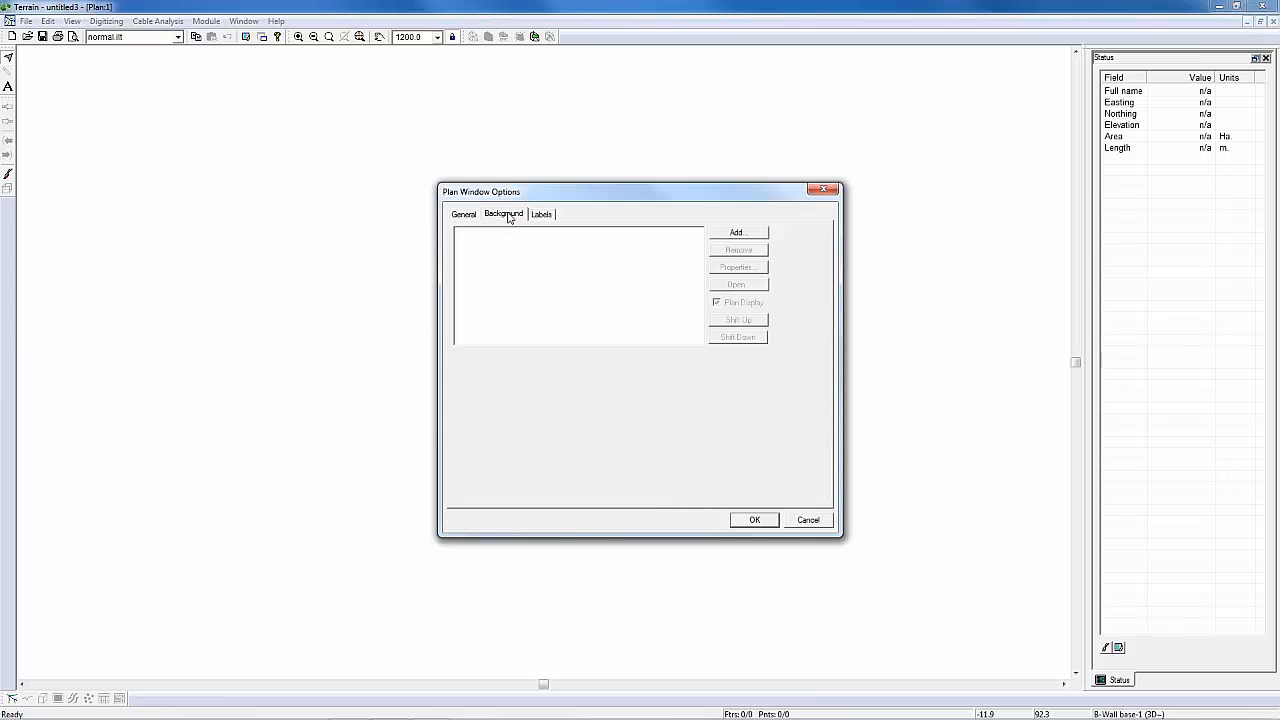
pyautogui.click(738, 233)
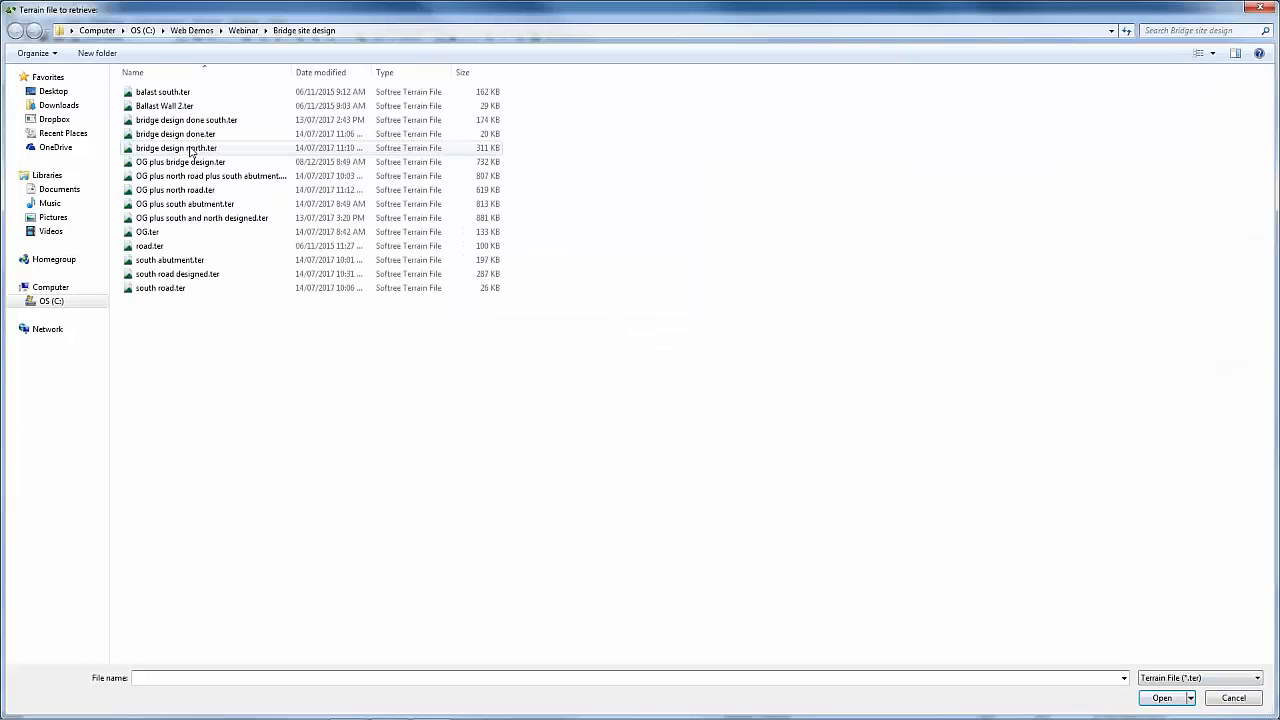
pyautogui.click(190, 149)
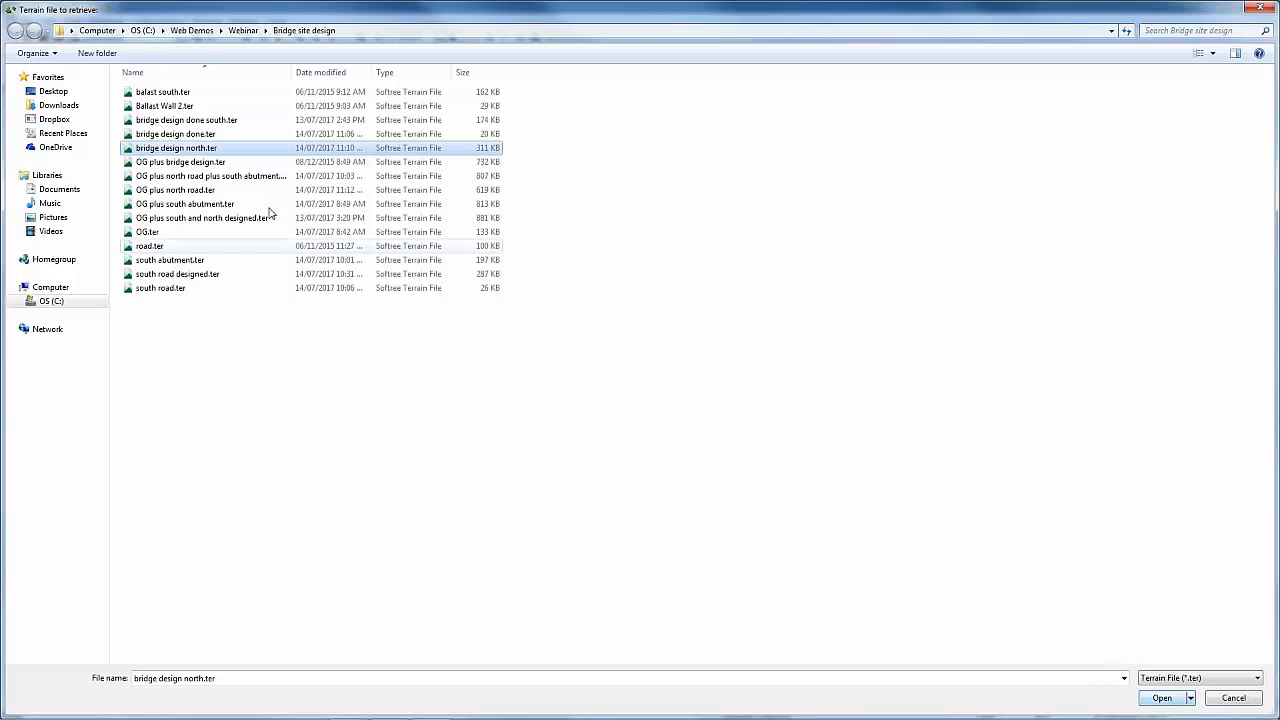
pyautogui.click(199, 190)
pyautogui.click(1152, 699)
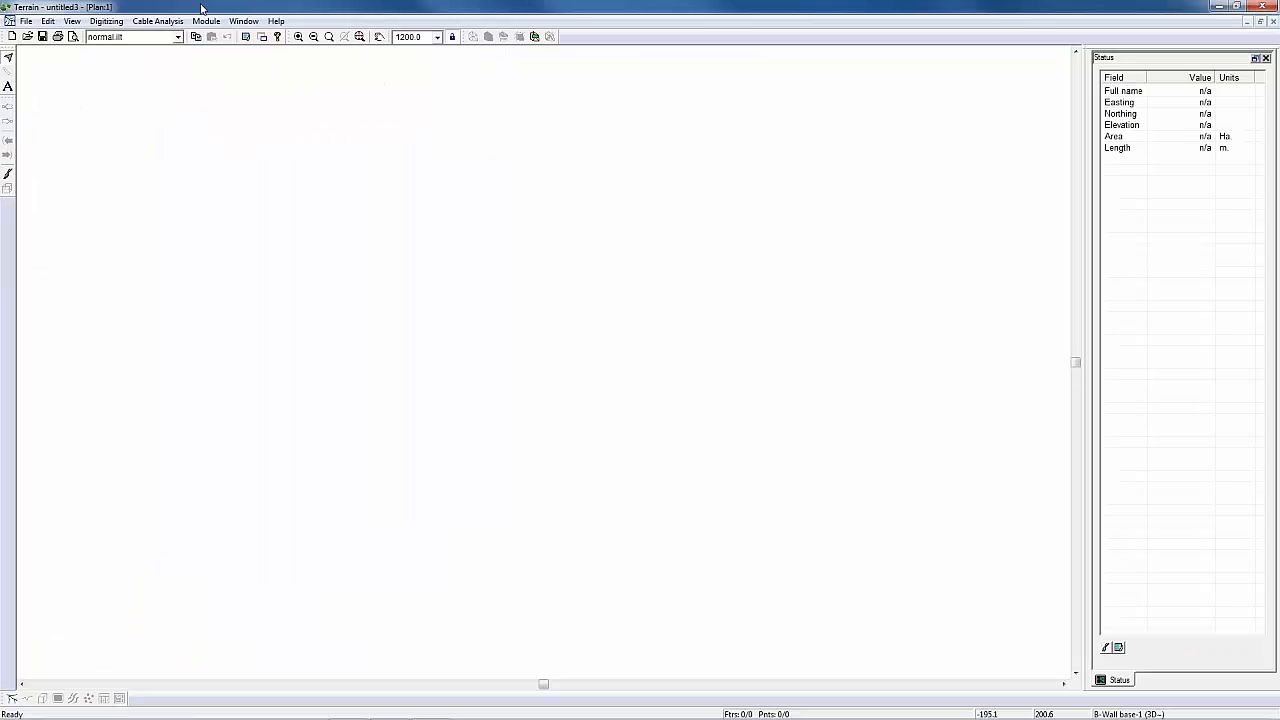
pyautogui.click(360, 38)
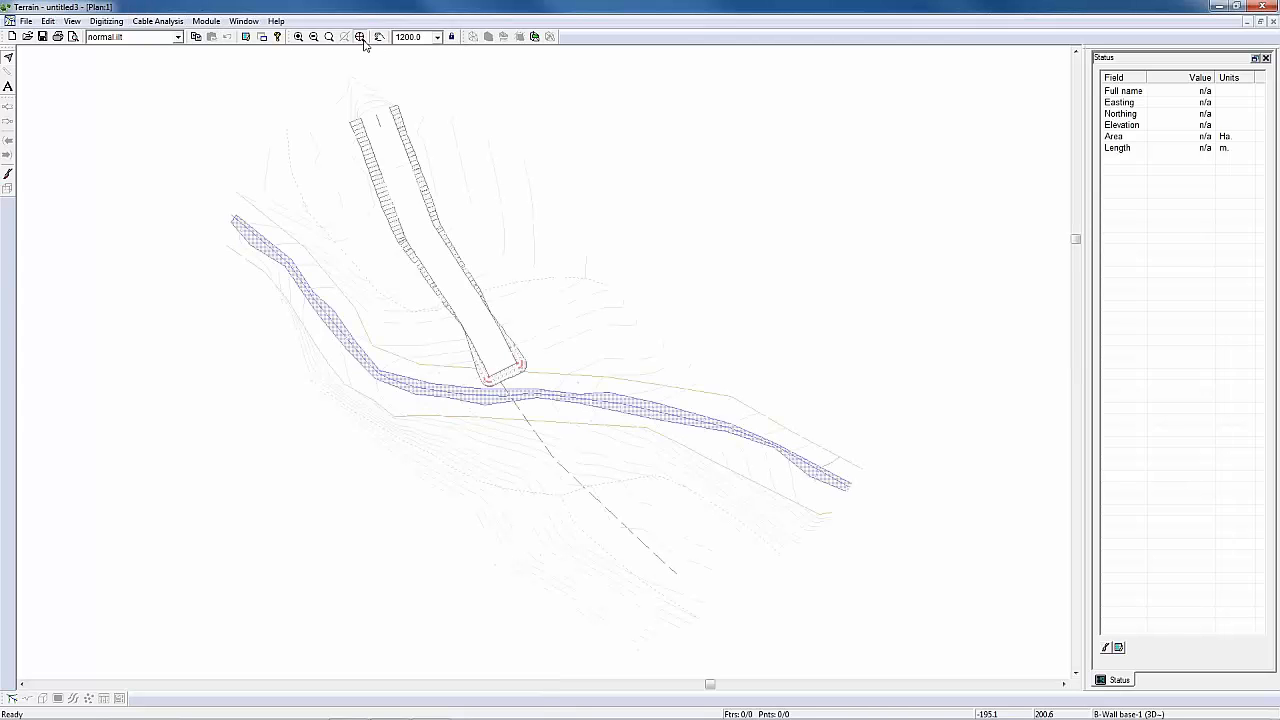
pyautogui.moveTo(522, 424); pyautogui.dragTo(569, 376, button='middle')
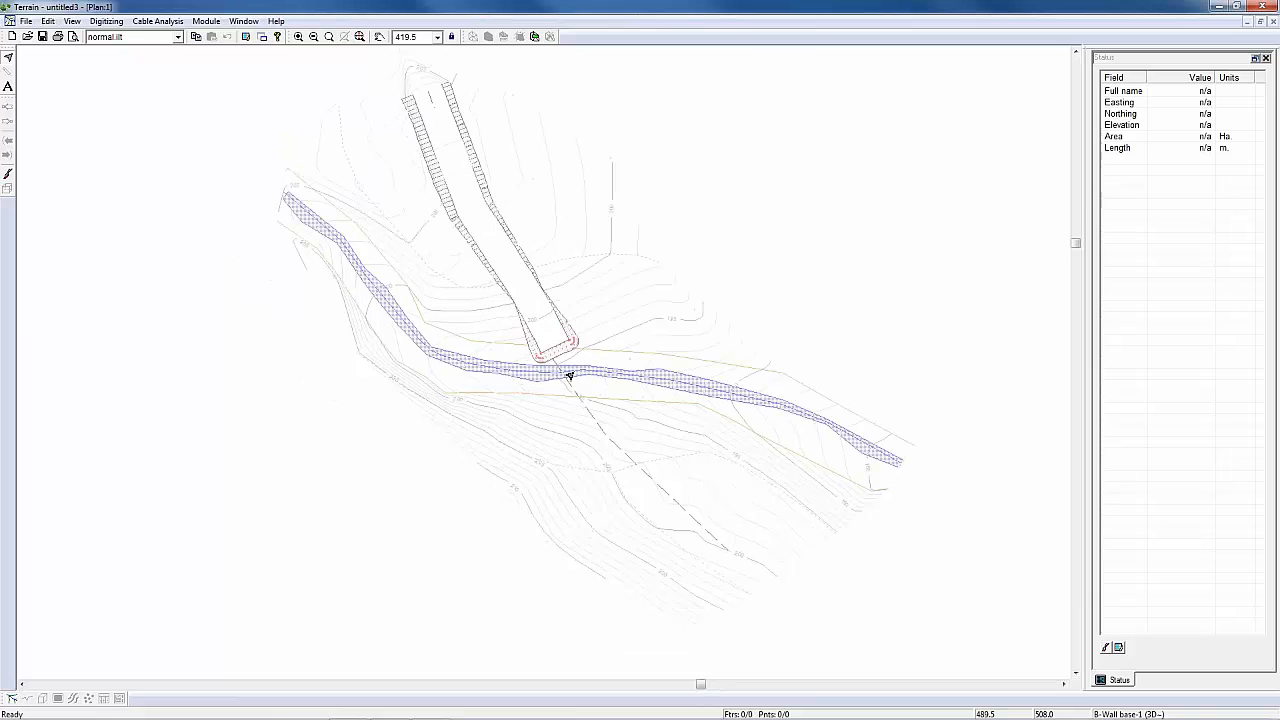
pyautogui.scroll(2, 569, 376)
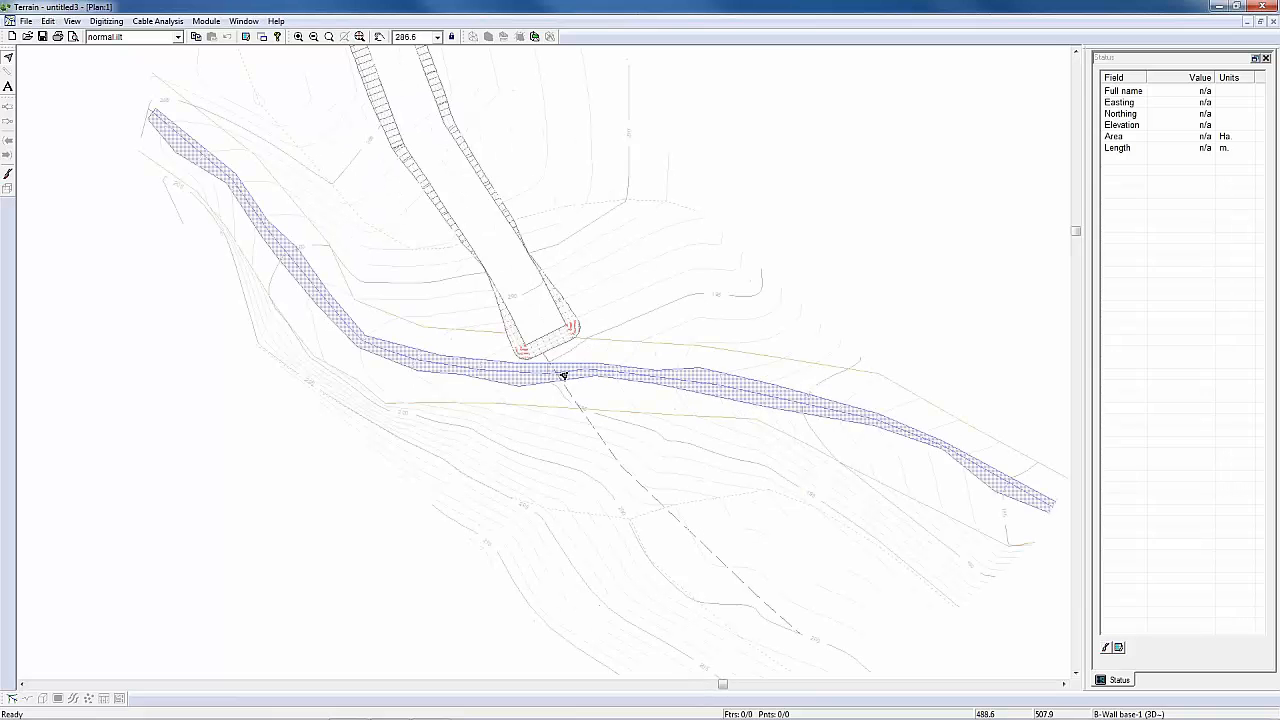
# Step: Insert Ballast Wall 2.ter into the terrain with coordinate adjustment enabled and the features centred in the screen
pyautogui.click(27, 21)
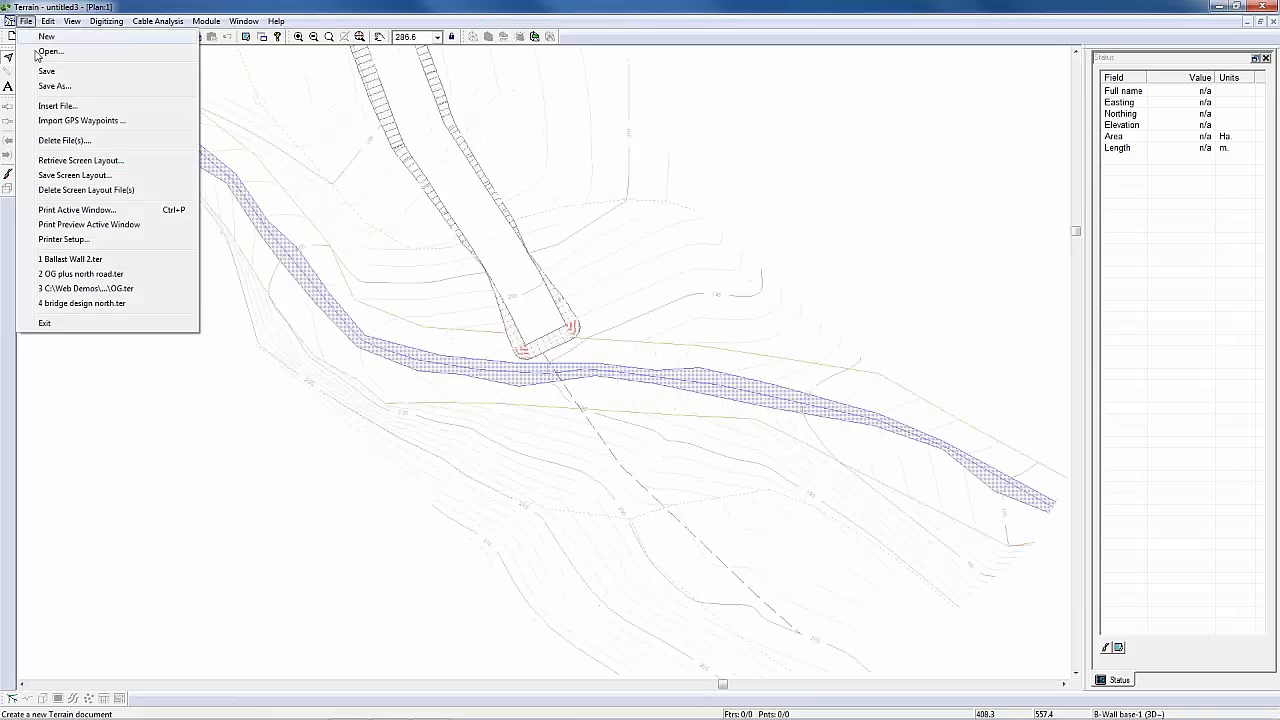
pyautogui.click(57, 105)
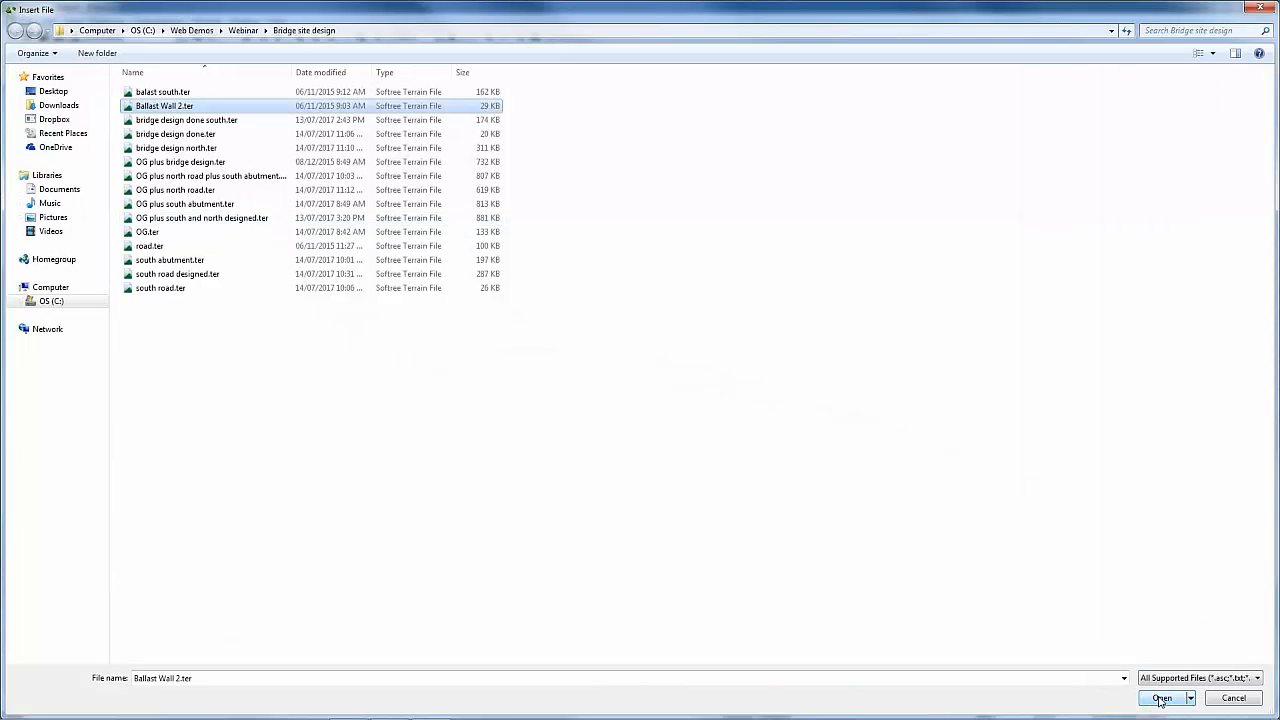
pyautogui.click(1160, 699)
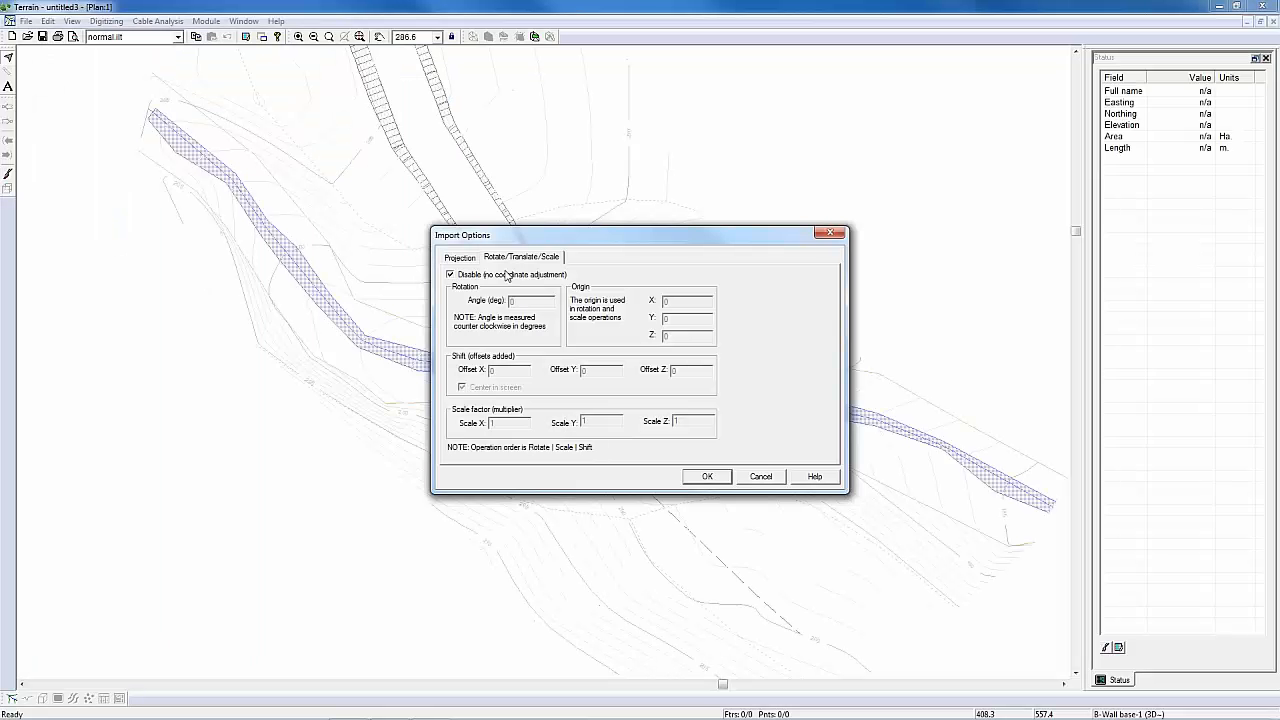
pyautogui.click(505, 274)
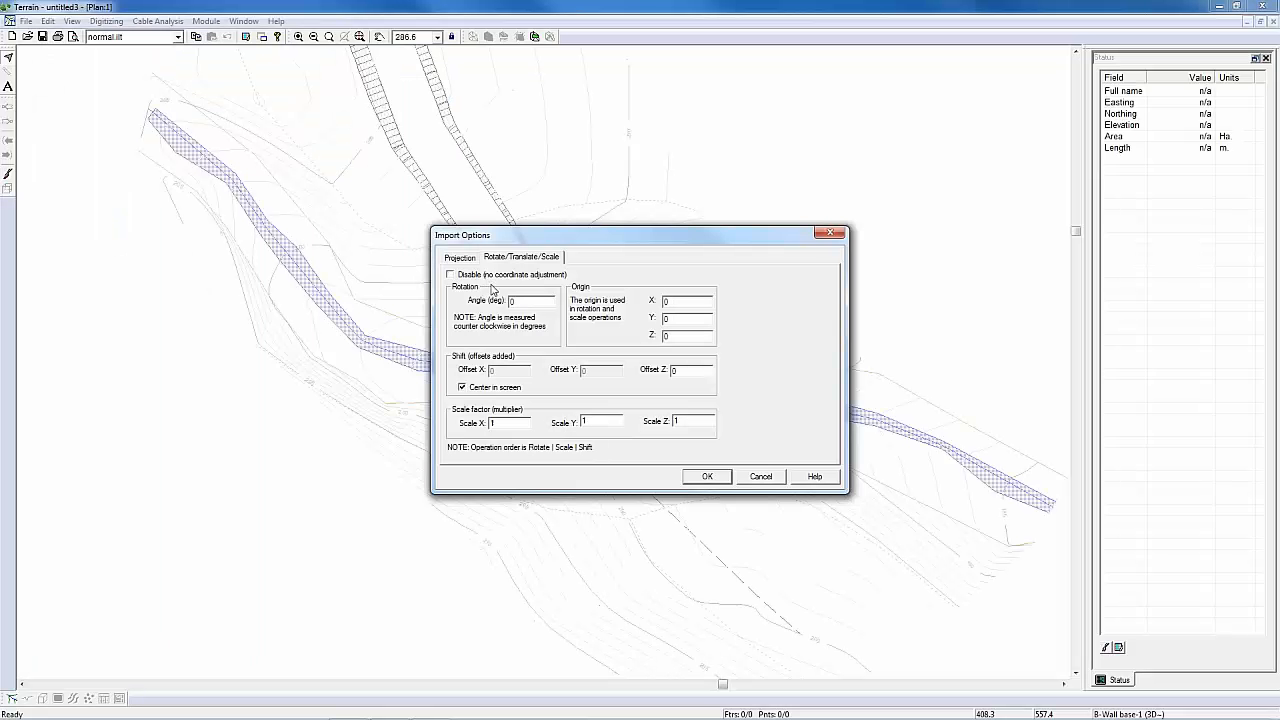
pyautogui.click(707, 476)
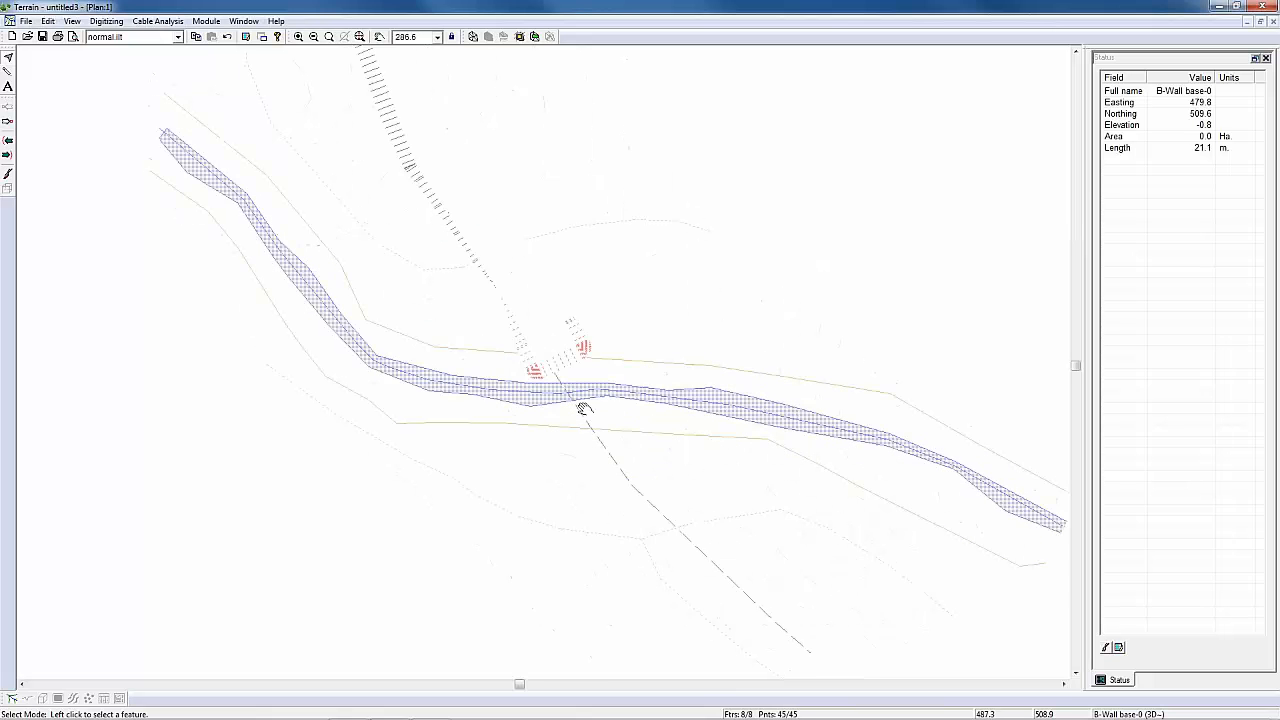
# Step: Add south road.ter as a second background of the plan window
pyautogui.moveTo(583, 408); pyautogui.dragTo(607, 440, button='middle')
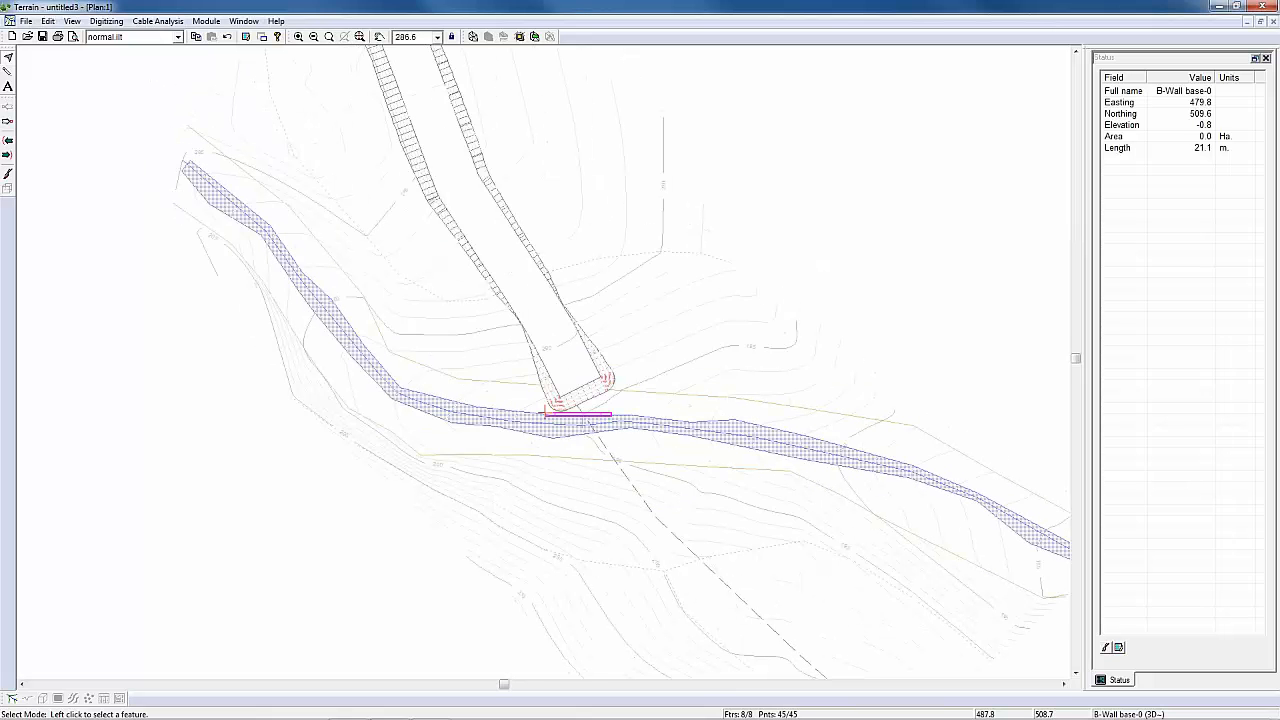
pyautogui.scroll(3, 598, 417)
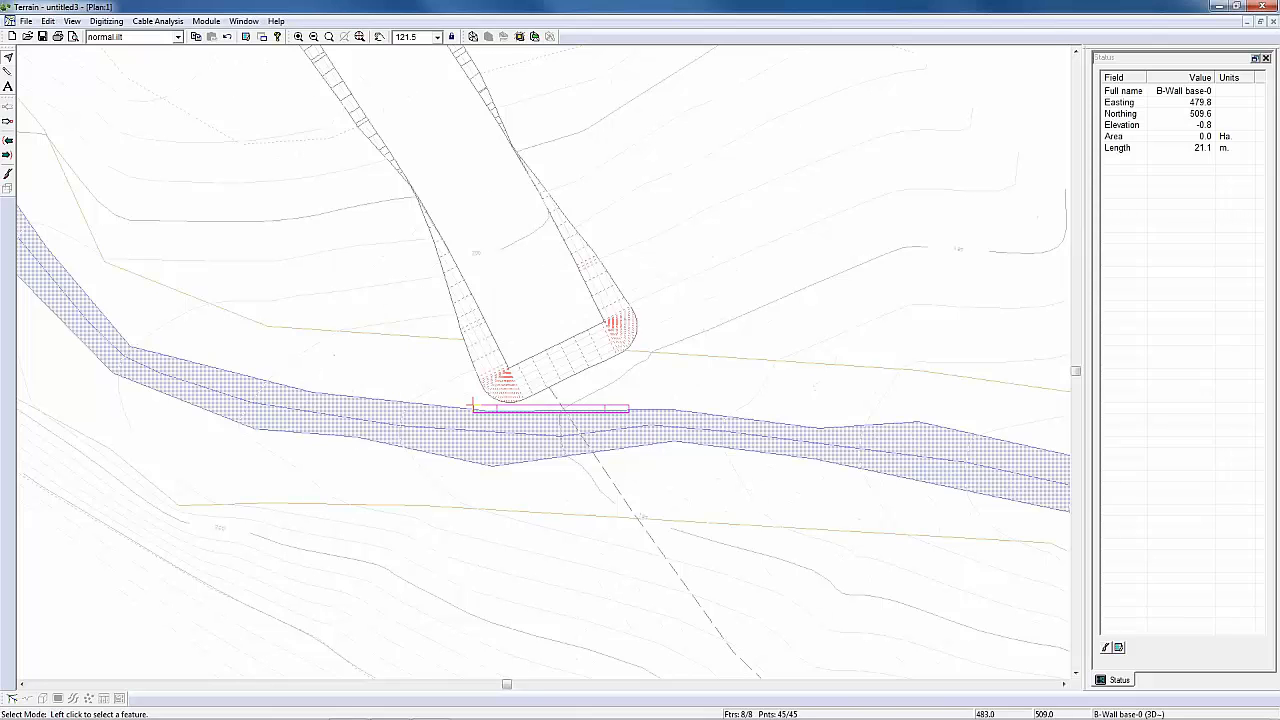
pyautogui.moveTo(677, 511); pyautogui.dragTo(569, 357, button='middle')
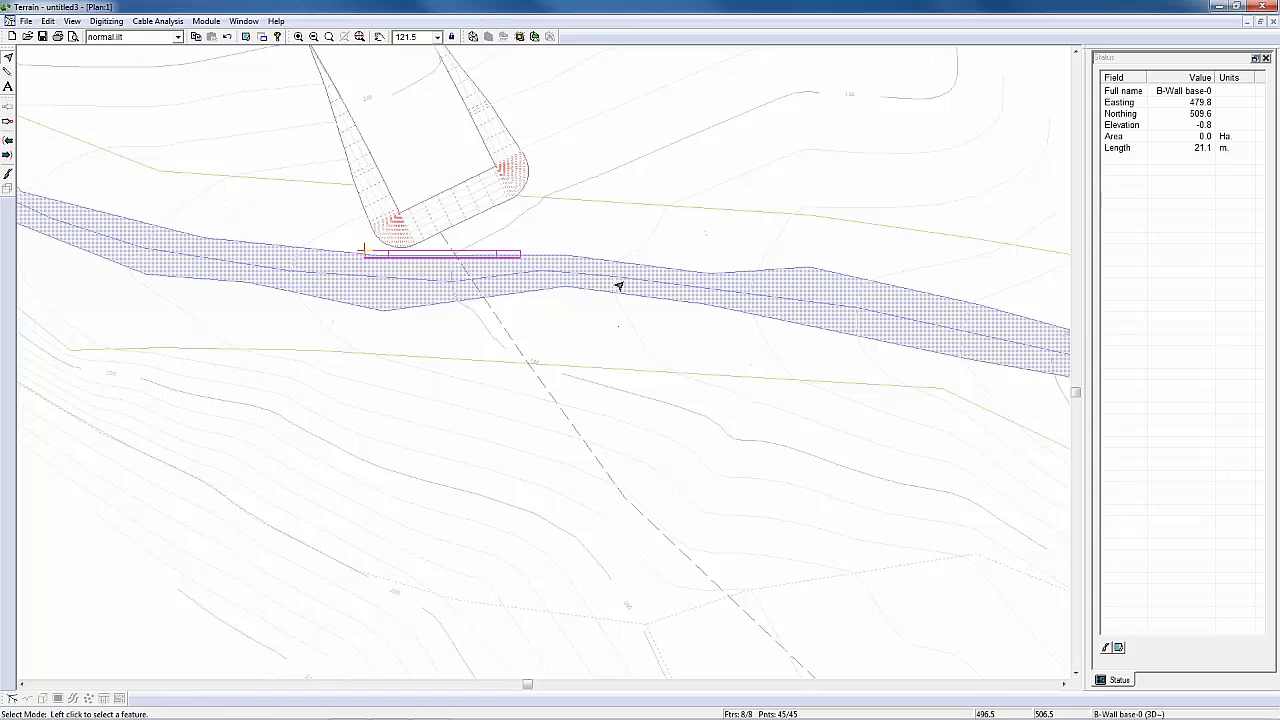
pyautogui.rightClick(629, 206)
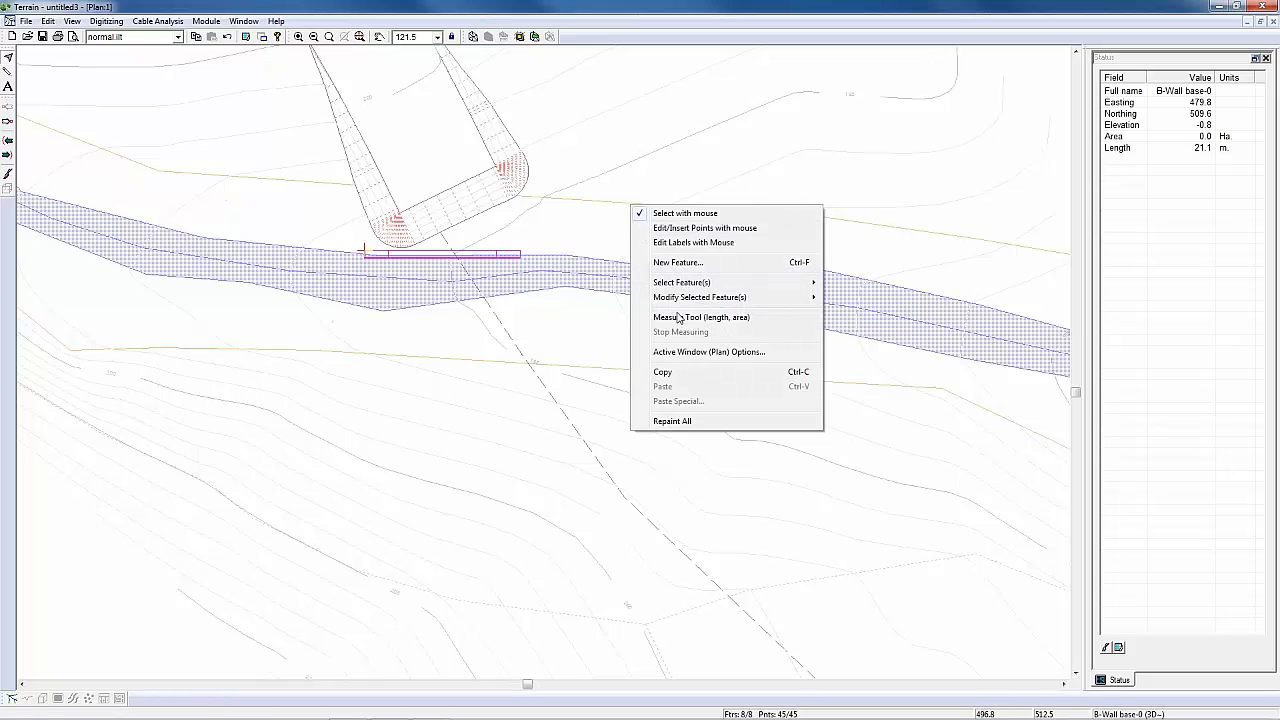
pyautogui.click(689, 354)
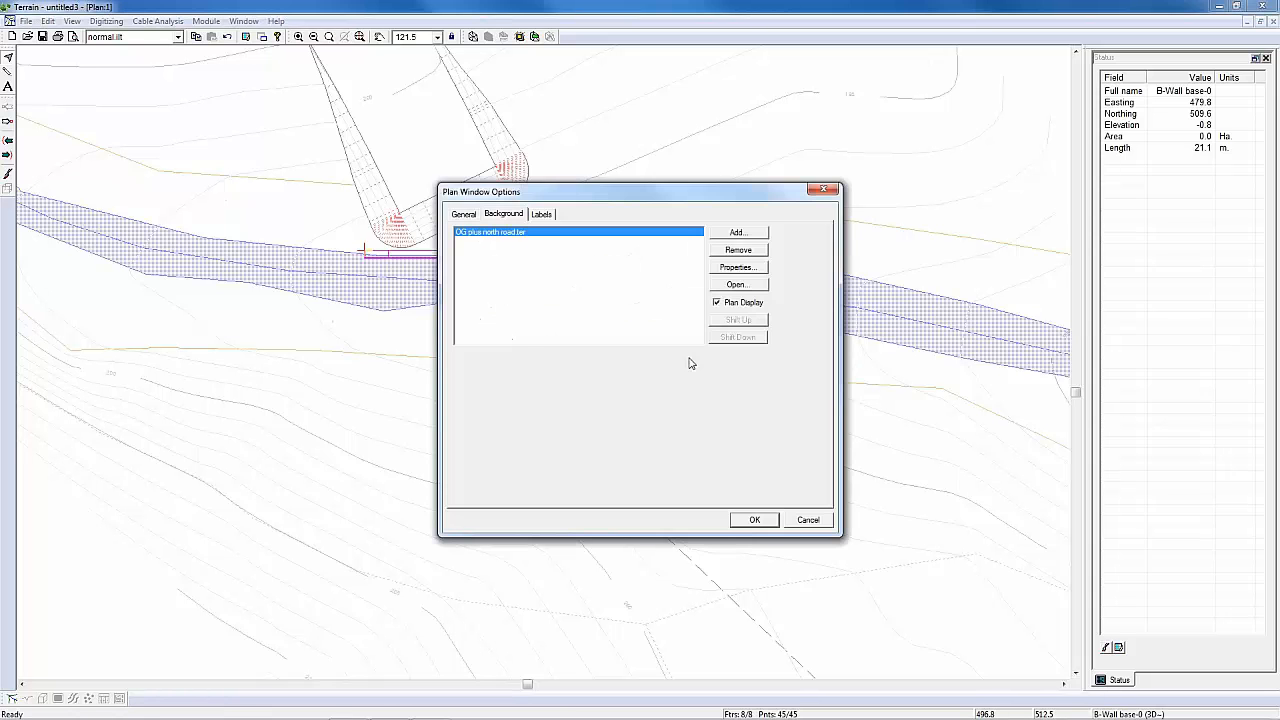
pyautogui.click(735, 235)
pyautogui.click(736, 236)
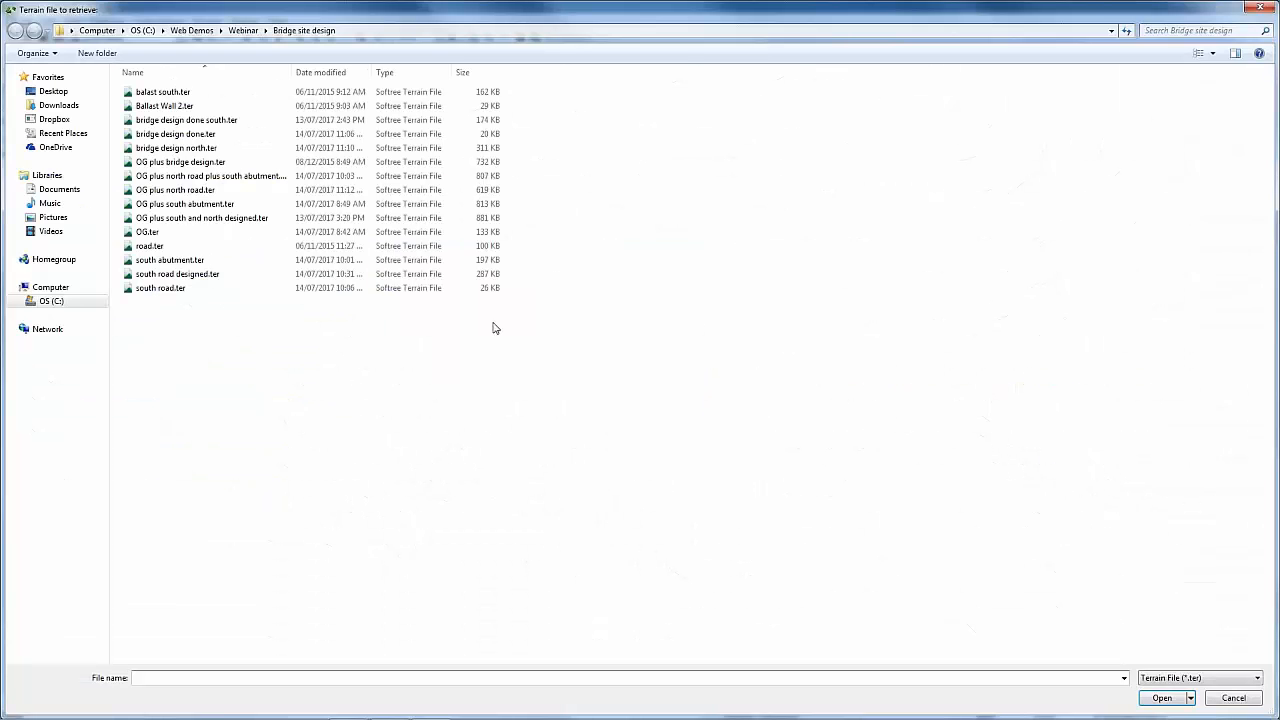
pyautogui.doubleClick(470, 288)
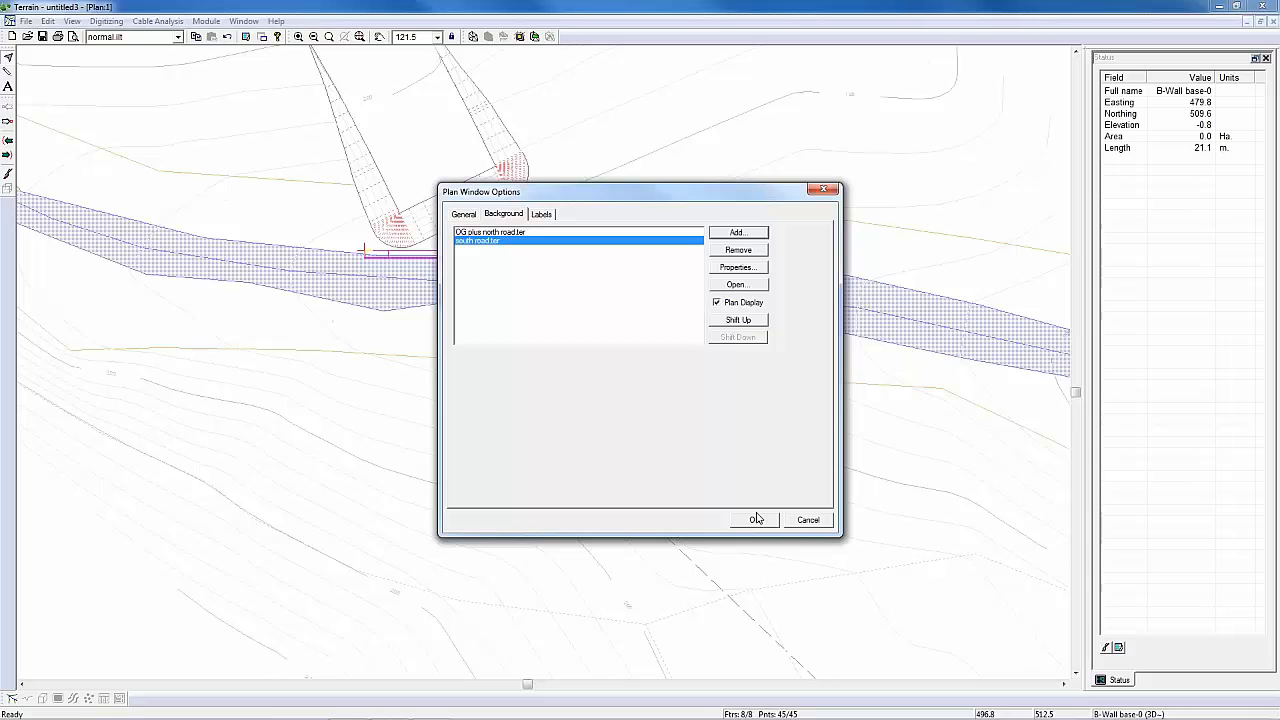
pyautogui.click(755, 519)
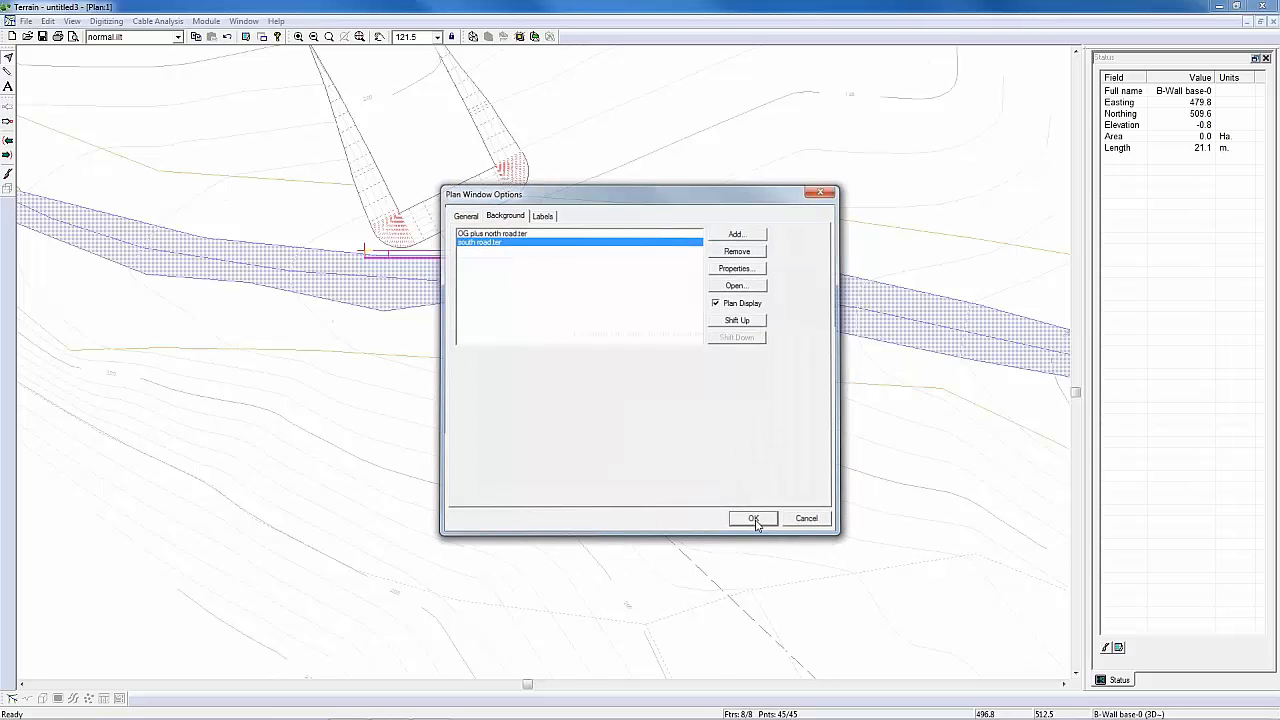
# Step: Move the ballast wall across the river and centre it on the road centreline at the south road's end
pyautogui.moveTo(461, 267); pyautogui.dragTo(513, 303, button='middle')
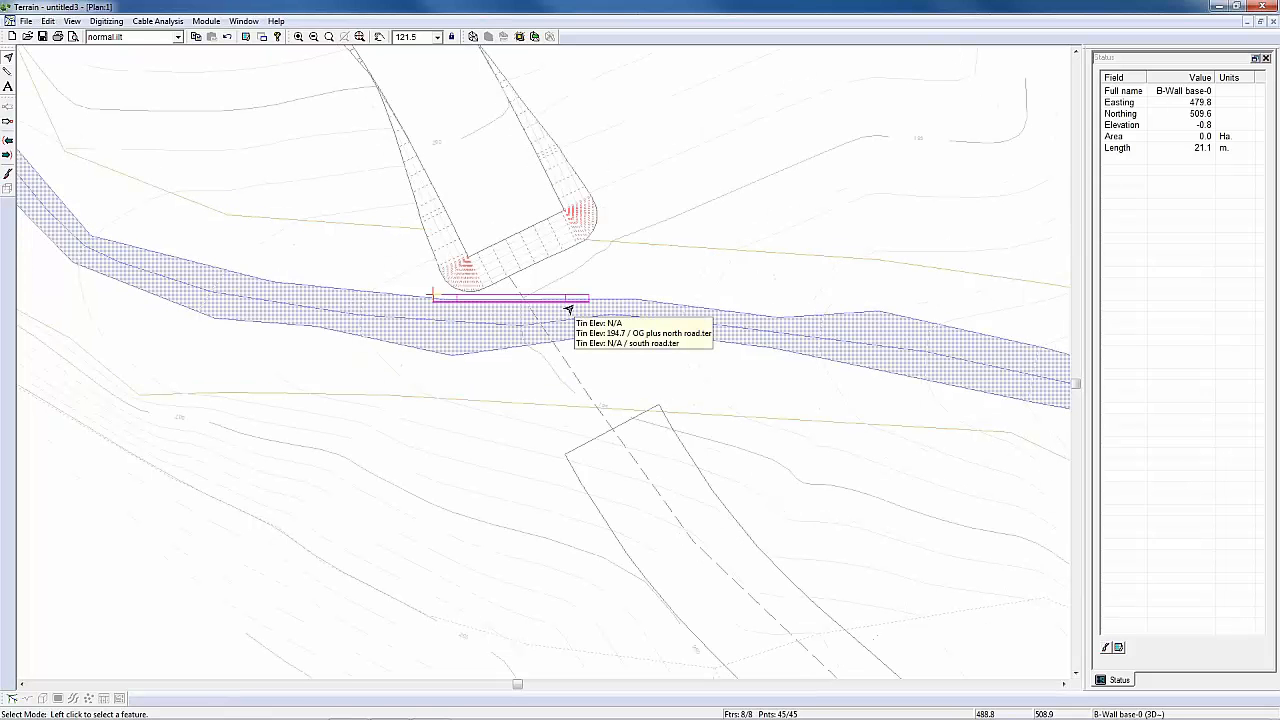
pyautogui.click(569, 310)
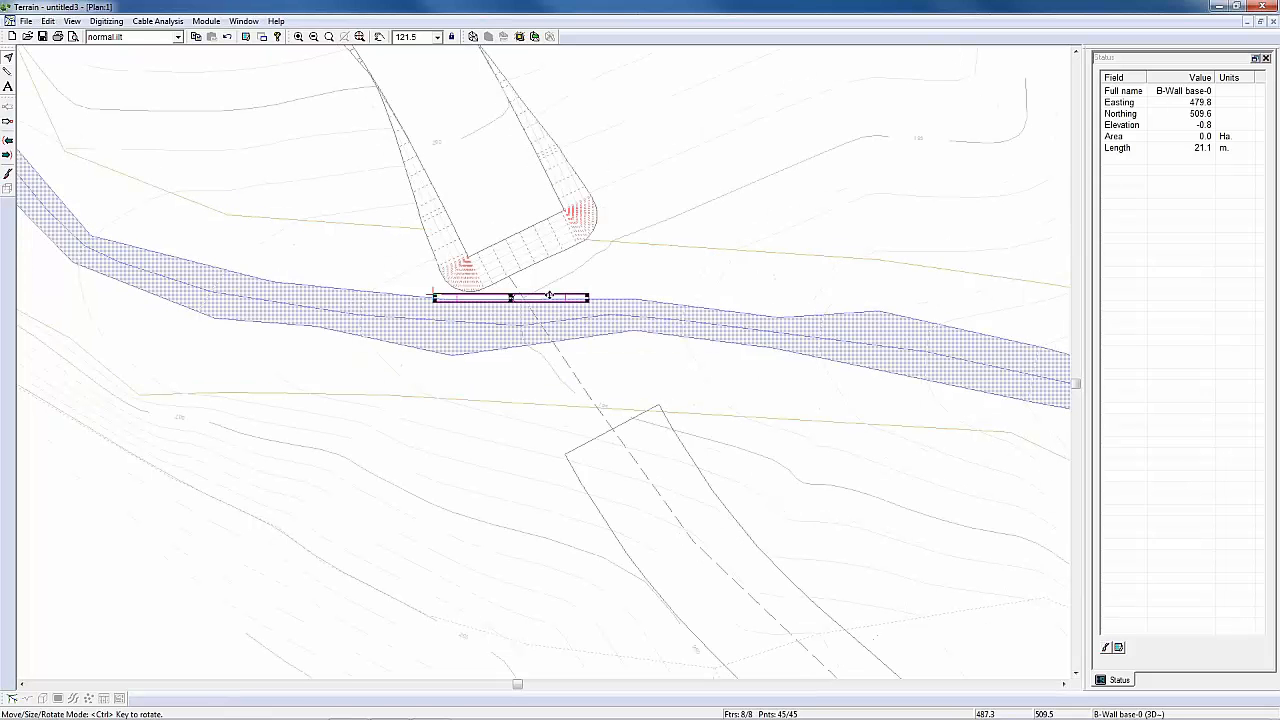
pyautogui.moveTo(530, 297); pyautogui.dragTo(603, 417)
pyautogui.scroll(1, 603, 425)
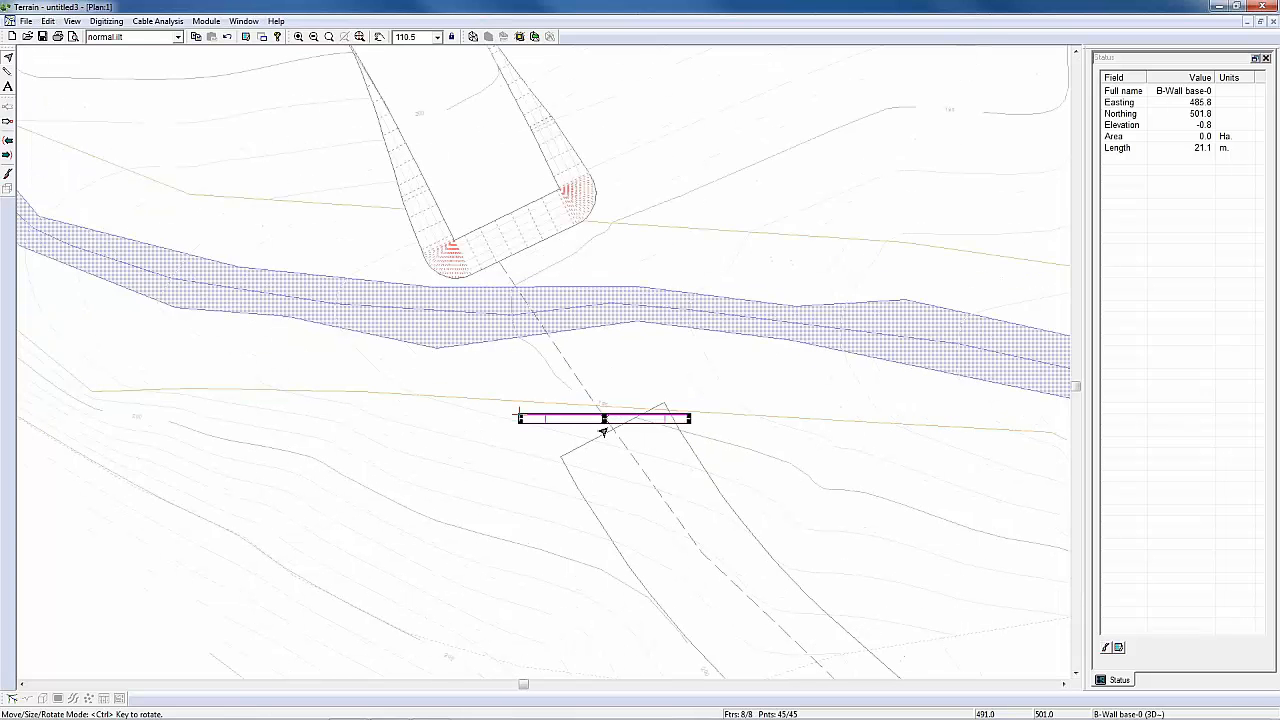
pyautogui.scroll(5, 603, 430)
pyautogui.moveTo(594, 393); pyautogui.dragTo(618, 421)
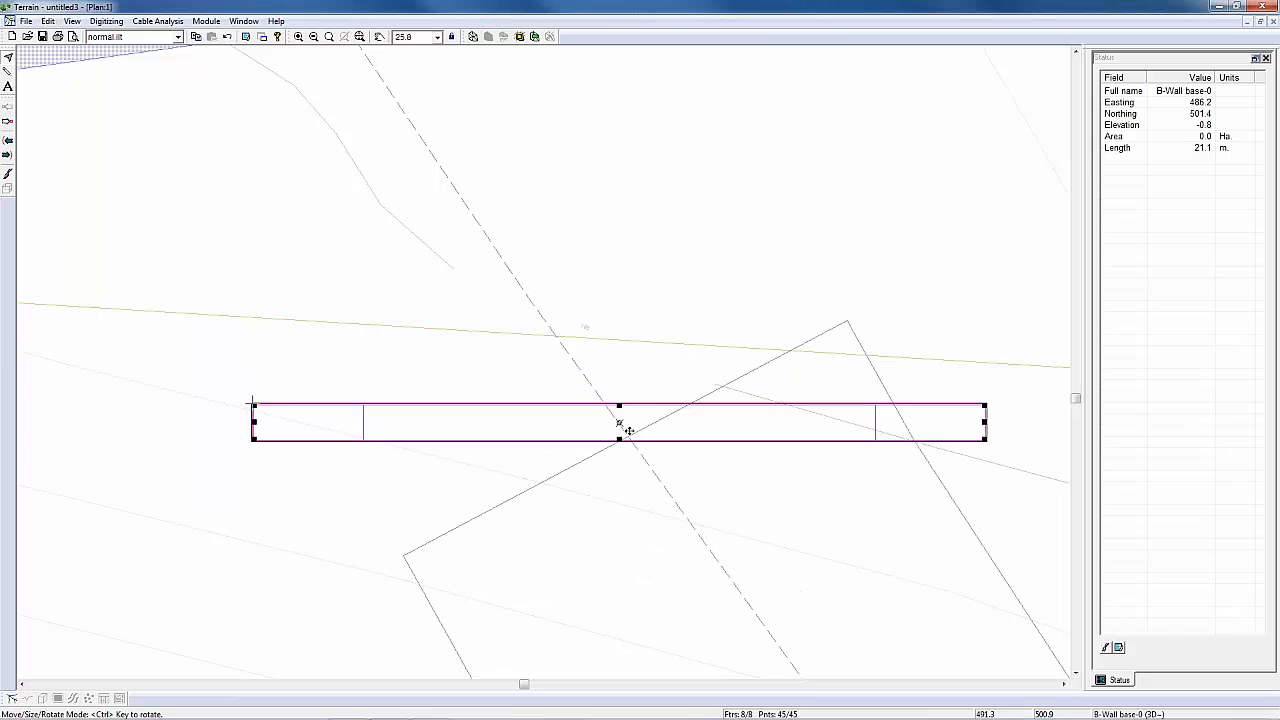
pyautogui.moveTo(619, 423)
pyautogui.moveTo(619, 423); pyautogui.dragTo(618, 424)
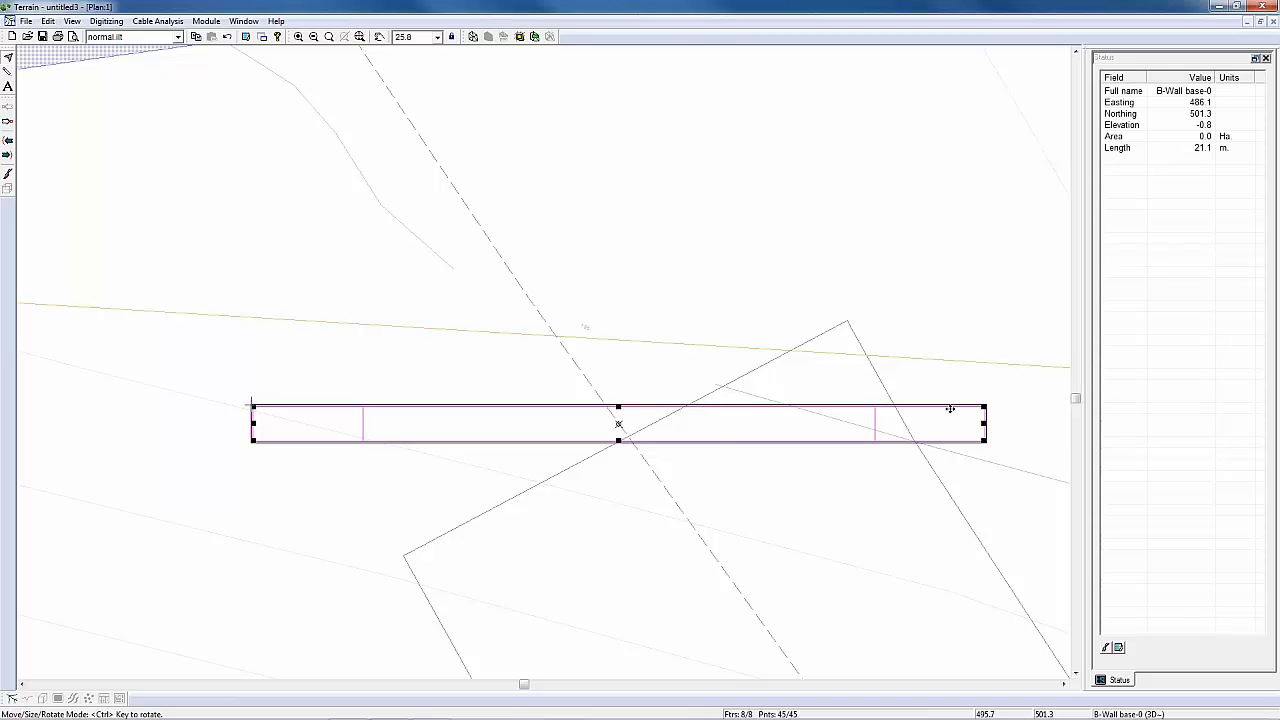
# Step: Rotate the ballast wall parallel to the south road's end edge and nudge it just clear of that edge on the river side
pyautogui.moveTo(958, 405)
pyautogui.keyDown('ctrl'); pyautogui.moveTo(958, 405); pyautogui.dragTo(894, 272); pyautogui.keyUp('ctrl')
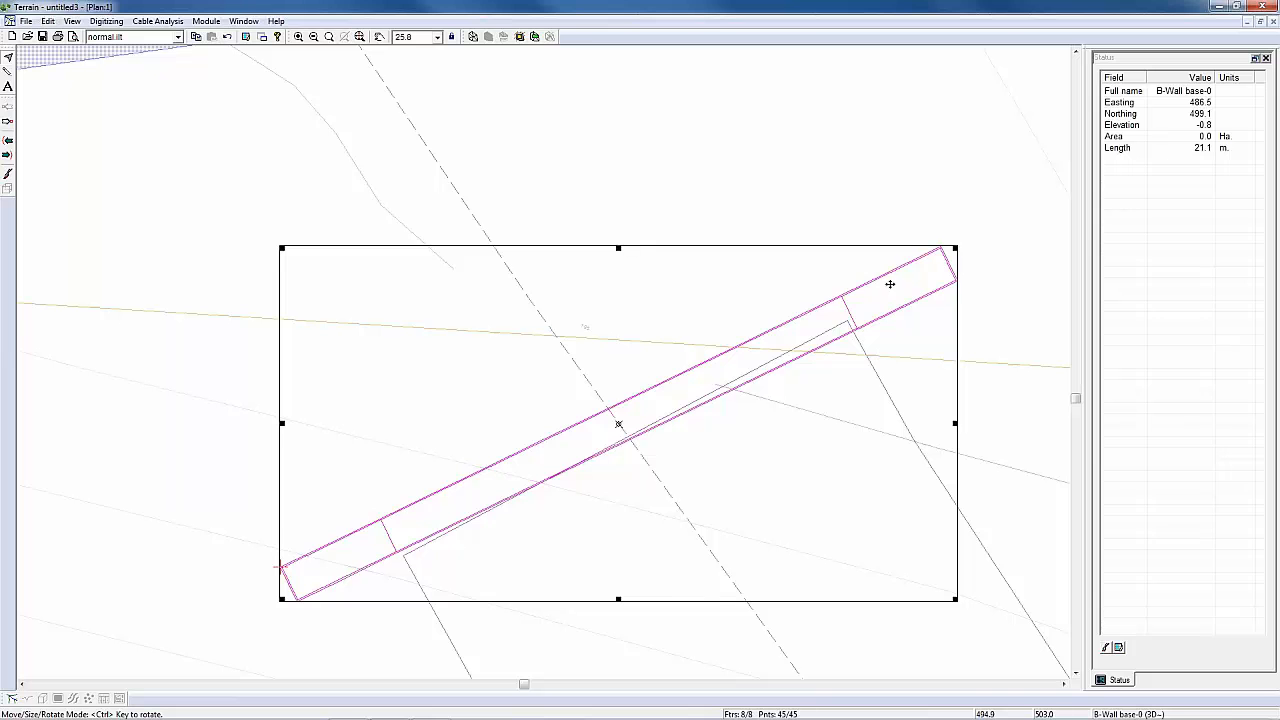
pyautogui.moveTo(905, 262)
pyautogui.keyDown('ctrl'); pyautogui.moveTo(923, 255); pyautogui.dragTo(917, 242); pyautogui.keyUp('ctrl')
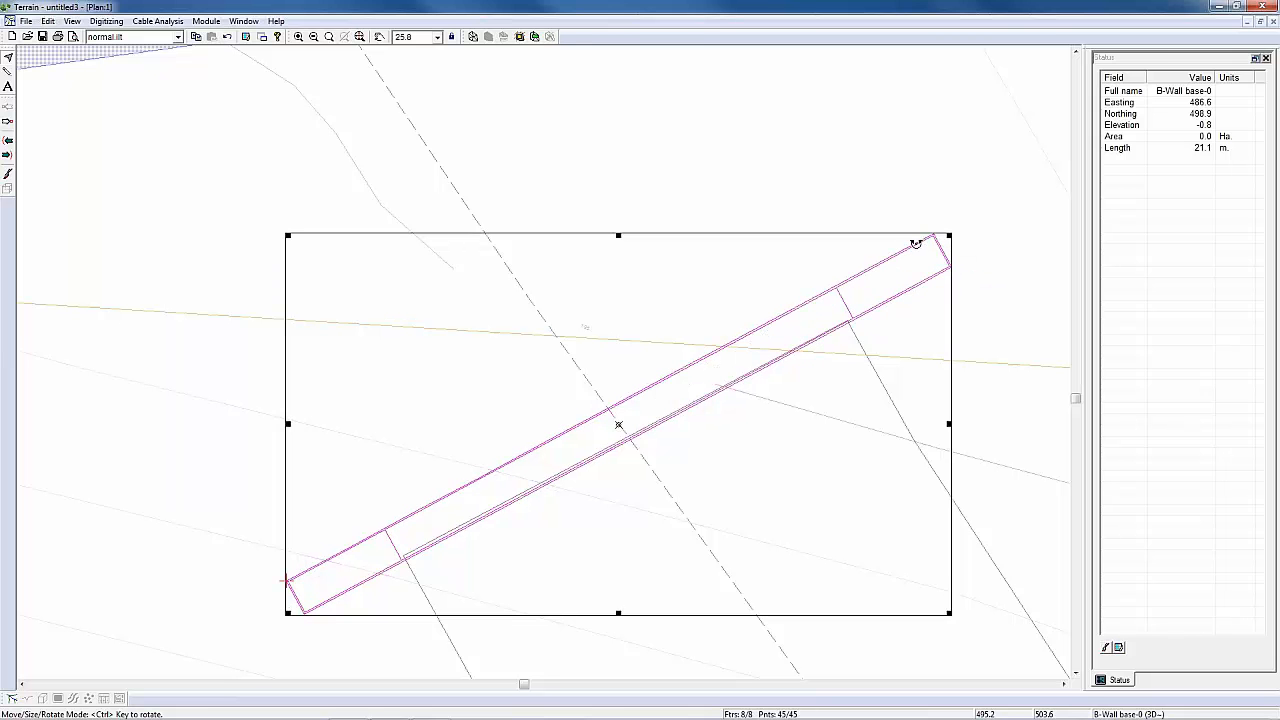
pyautogui.moveTo(618, 425); pyautogui.dragTo(613, 413)
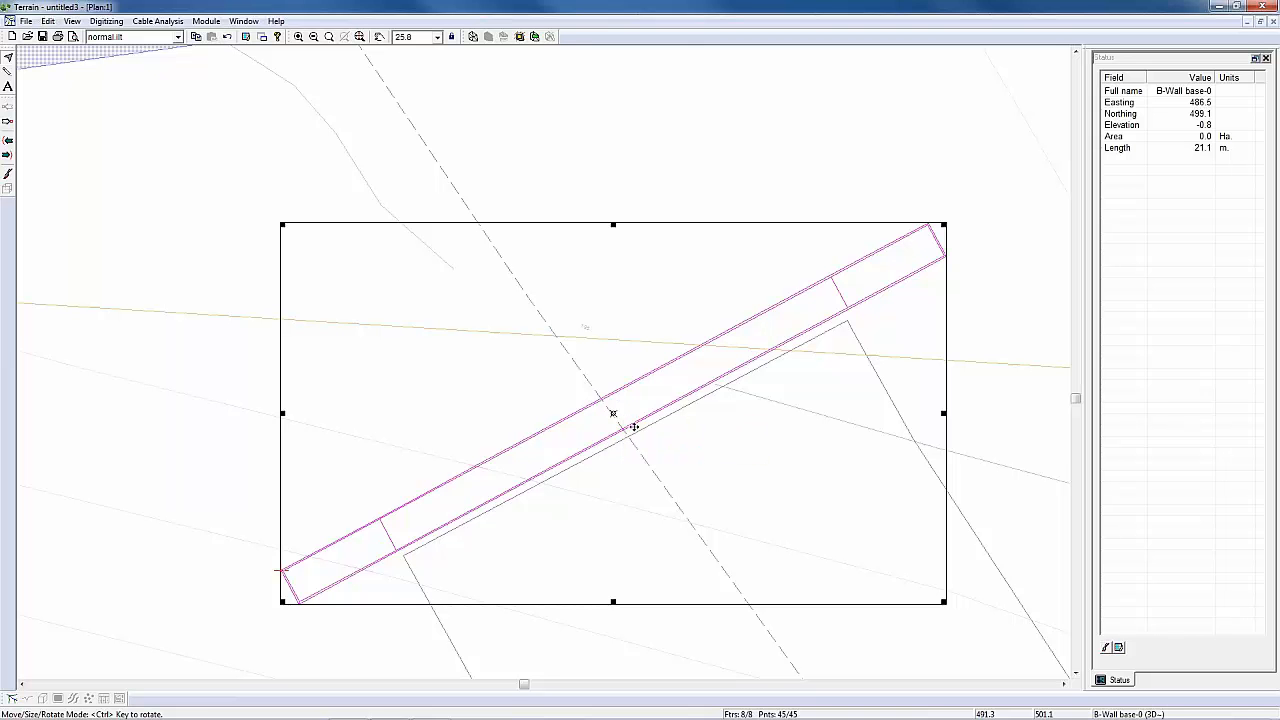
pyautogui.click(979, 289)
# Step: Shift all ballast wall features together using the B-Wall top corner near the road's eastern edge as current point, setting its Z to 199.5
pyautogui.moveTo(866, 353); pyautogui.dragTo(800, 386, button='middle')
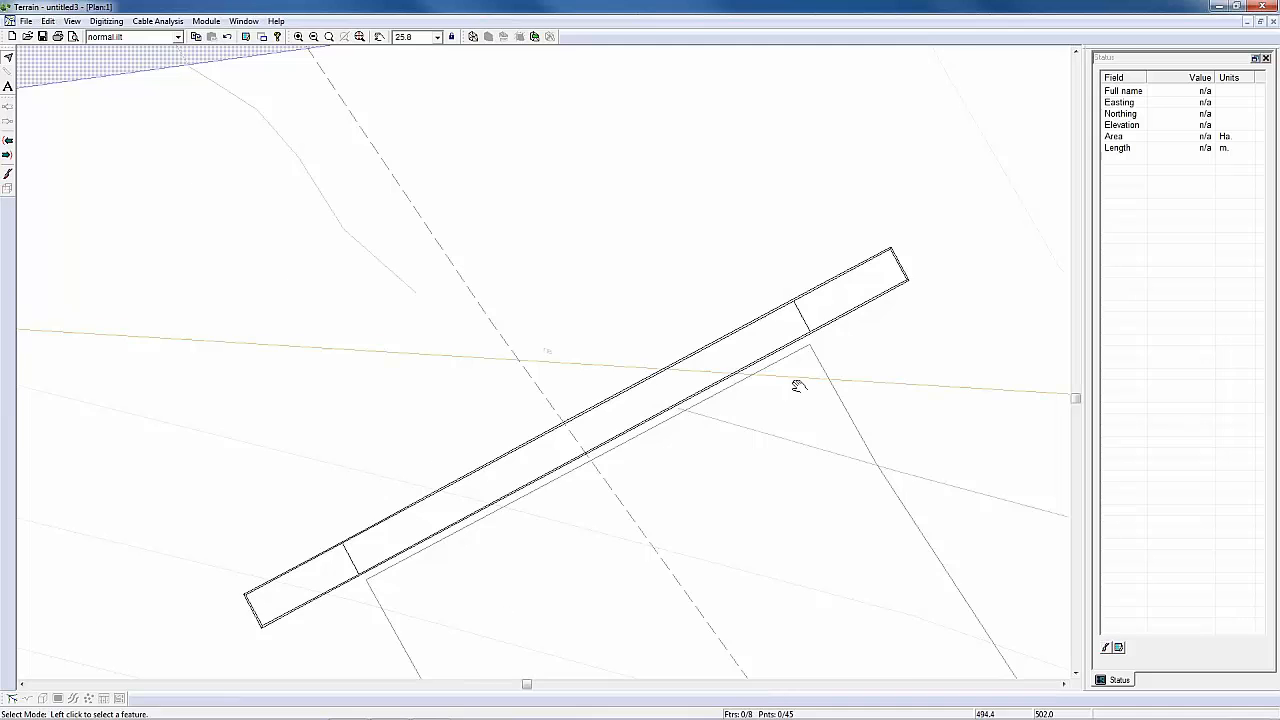
pyautogui.scroll(1, 785, 390)
pyautogui.scroll(2, 782, 390)
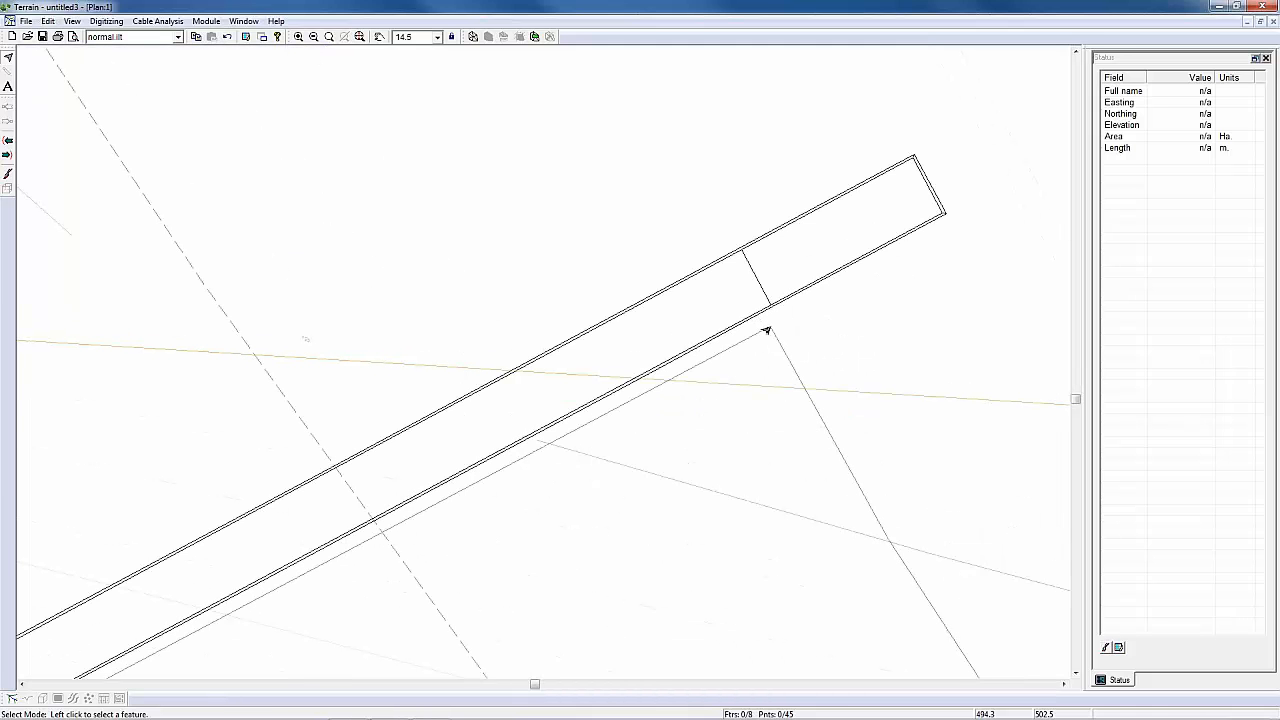
pyautogui.moveTo(765, 332)
pyautogui.click(746, 272)
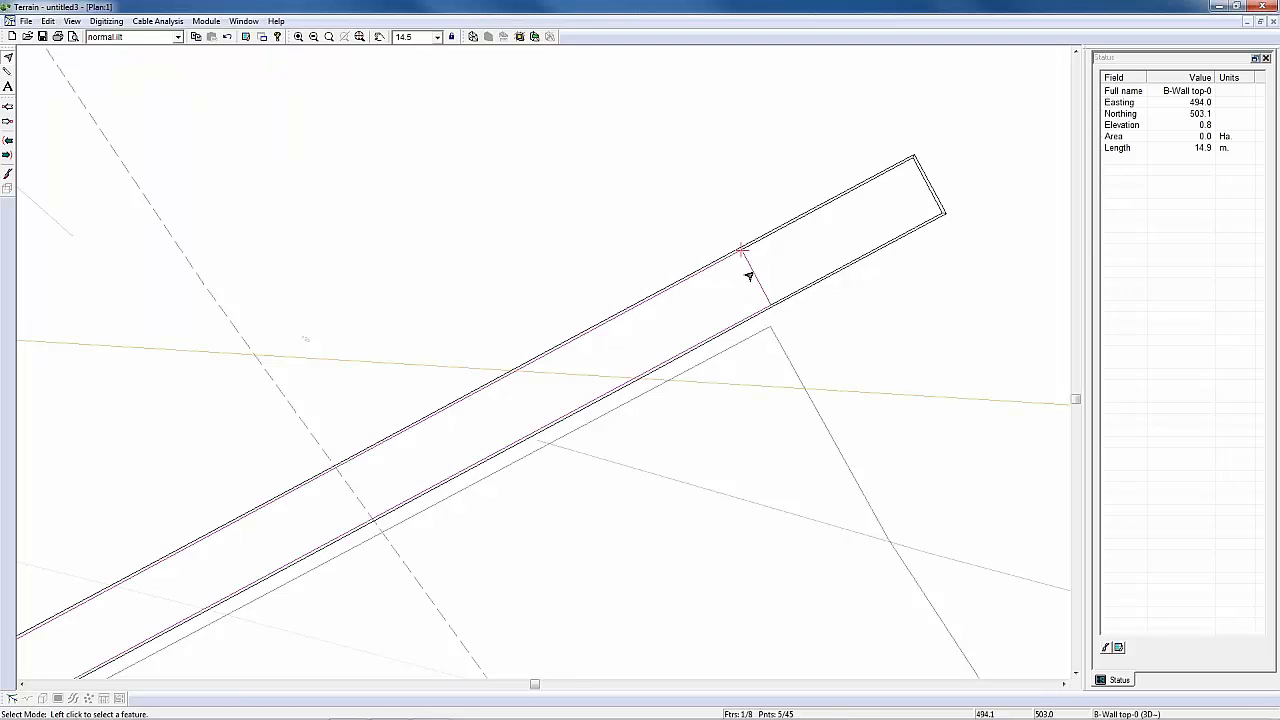
pyautogui.moveTo(745, 299)
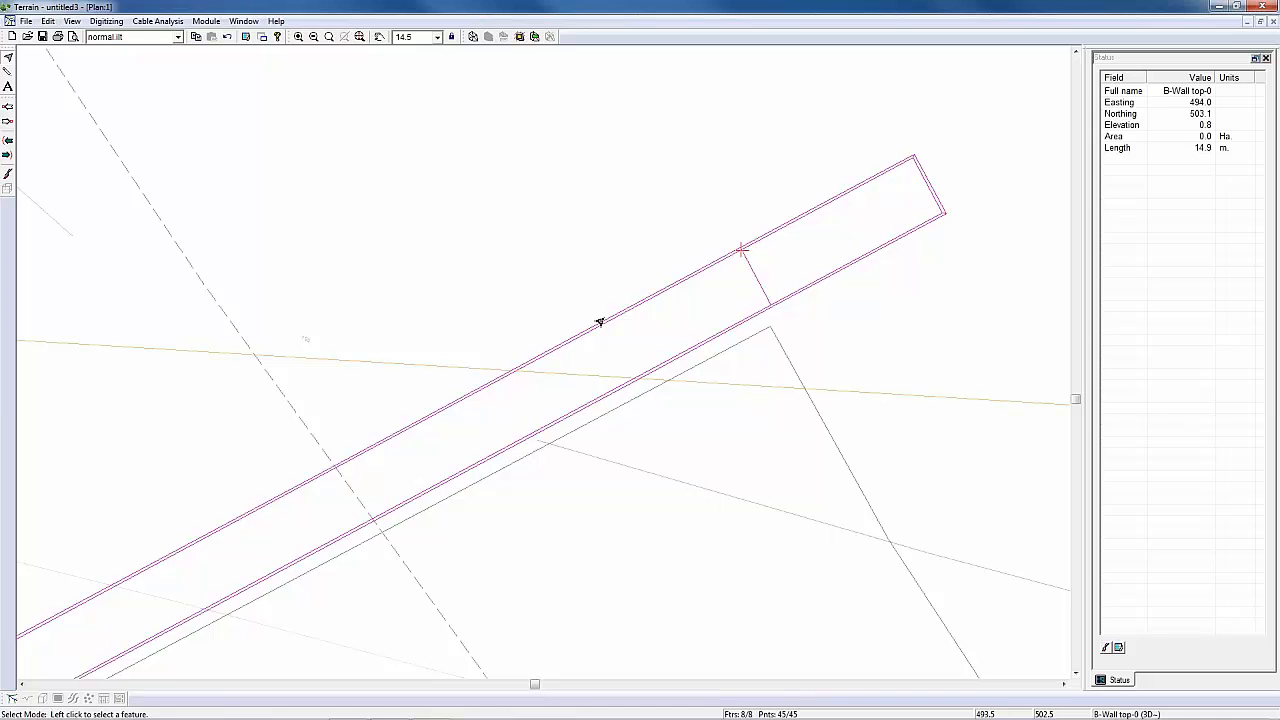
pyautogui.rightClick(572, 142)
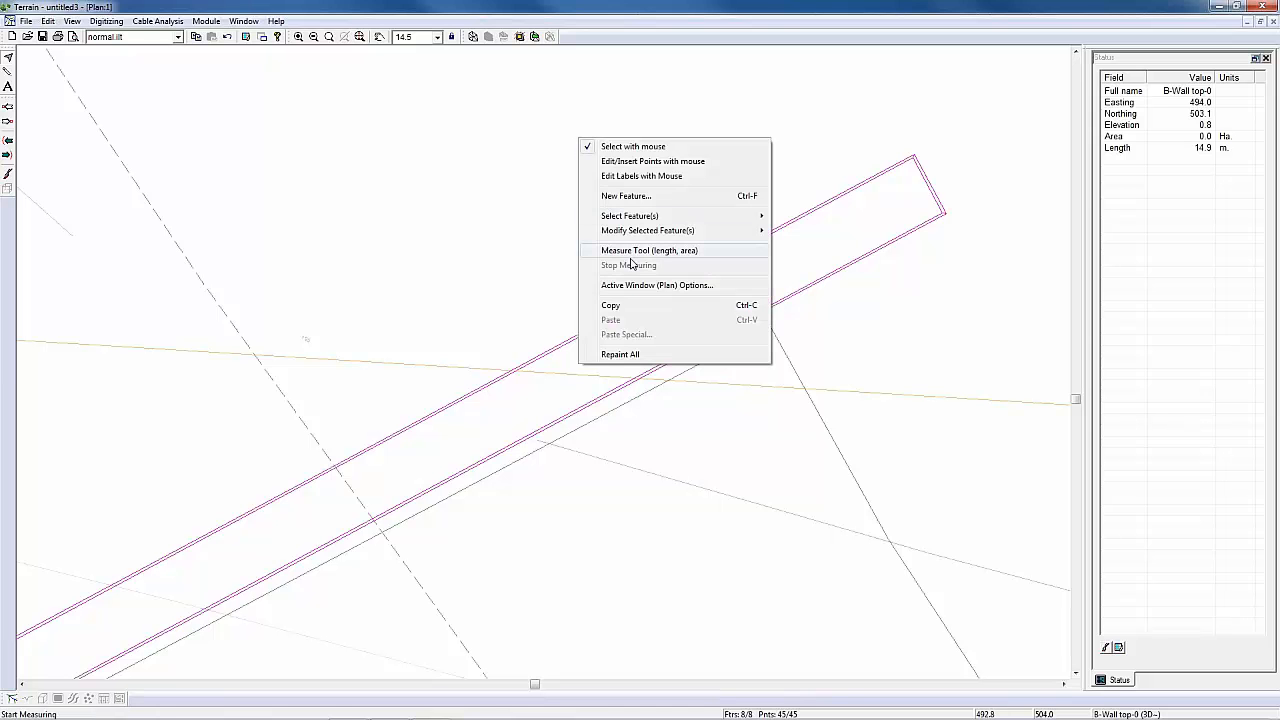
pyautogui.moveTo(735, 231)
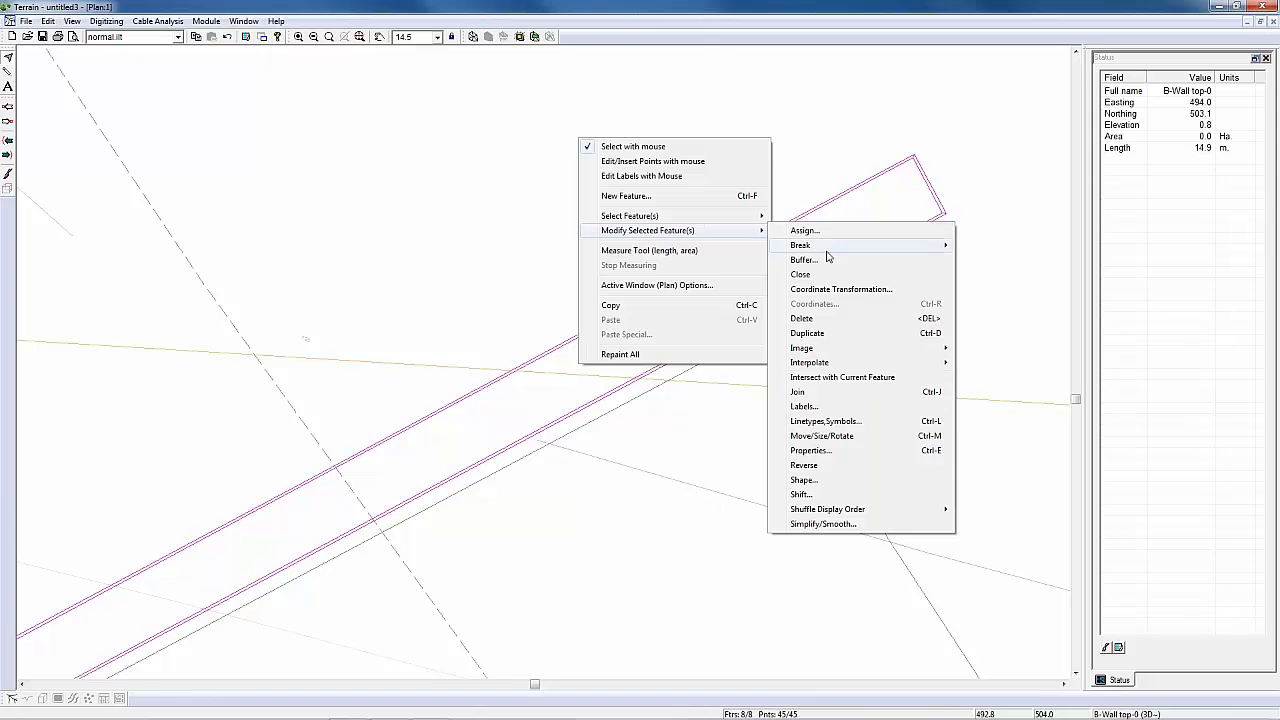
pyautogui.click(814, 496)
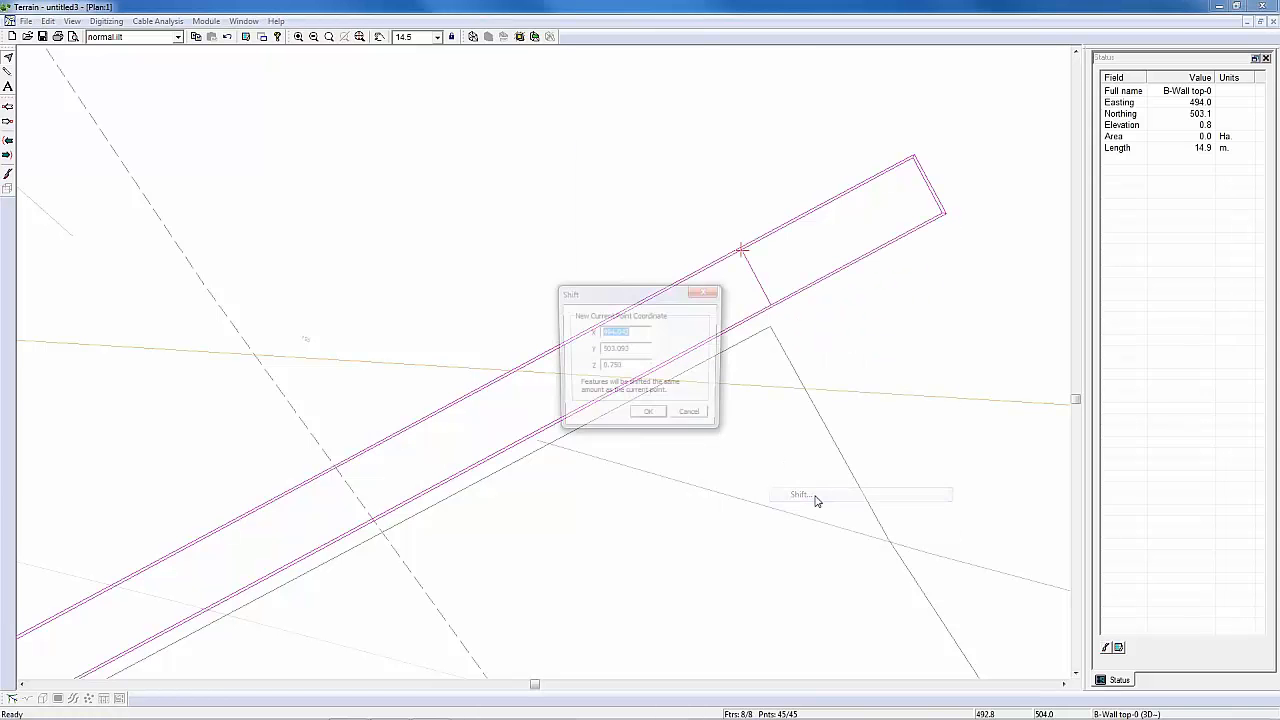
pyautogui.press('Tab')
pyautogui.press('Tab')
pyautogui.write('19')
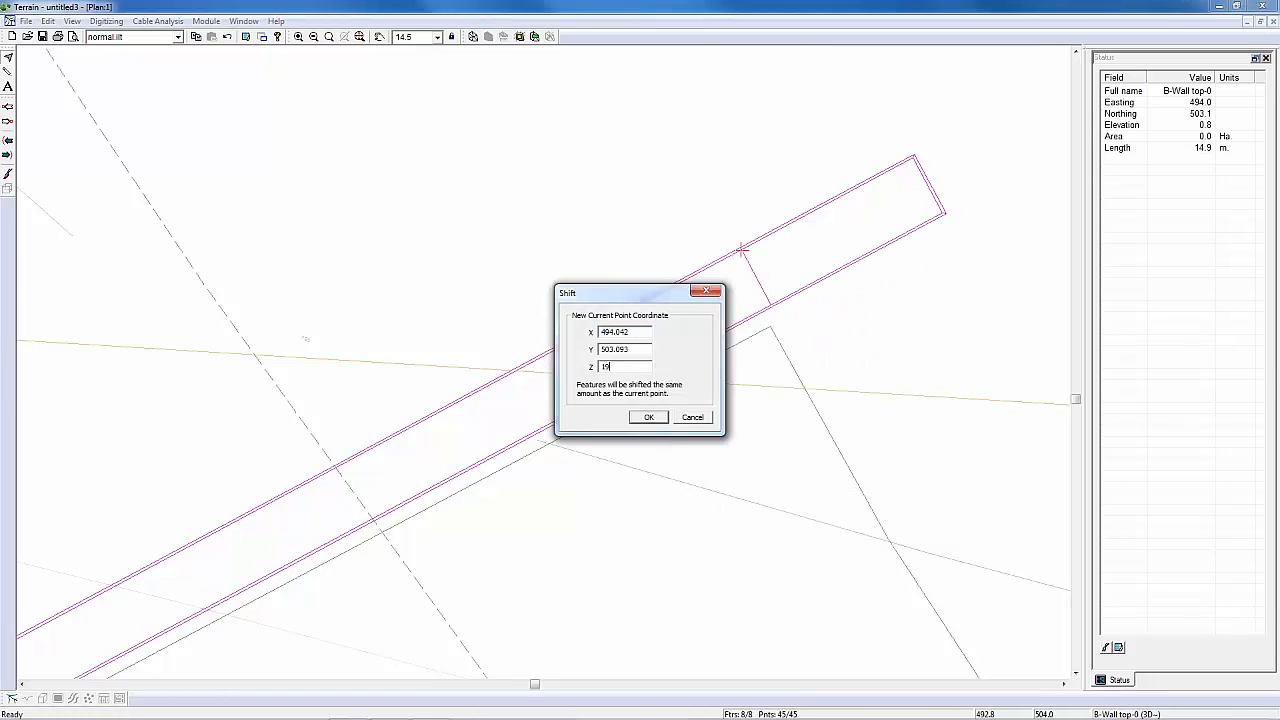
pyautogui.write('9.5')
pyautogui.click(648, 417)
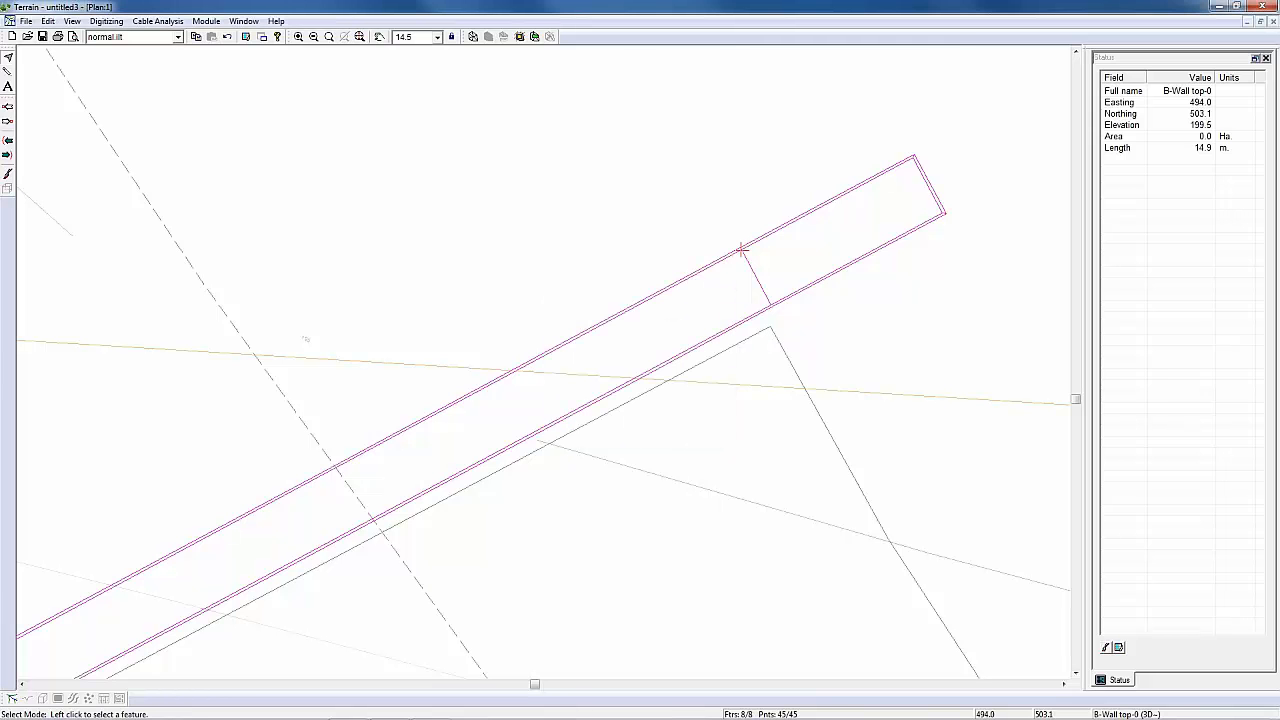
# Step: Inspect the shifted ballast wall's position and elevation against the south road, original ground and river
pyautogui.moveTo(747, 273)
pyautogui.moveTo(645, 353)
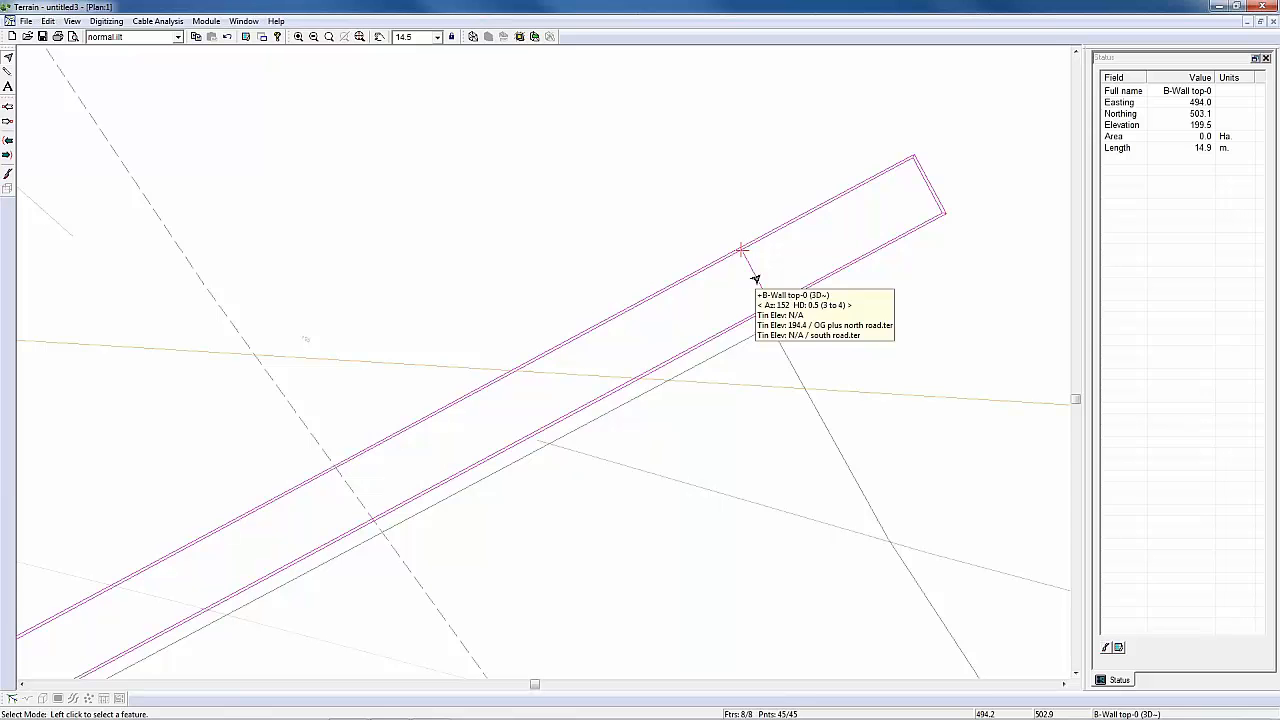
pyautogui.moveTo(832, 270); pyautogui.dragTo(691, 329, button='middle')
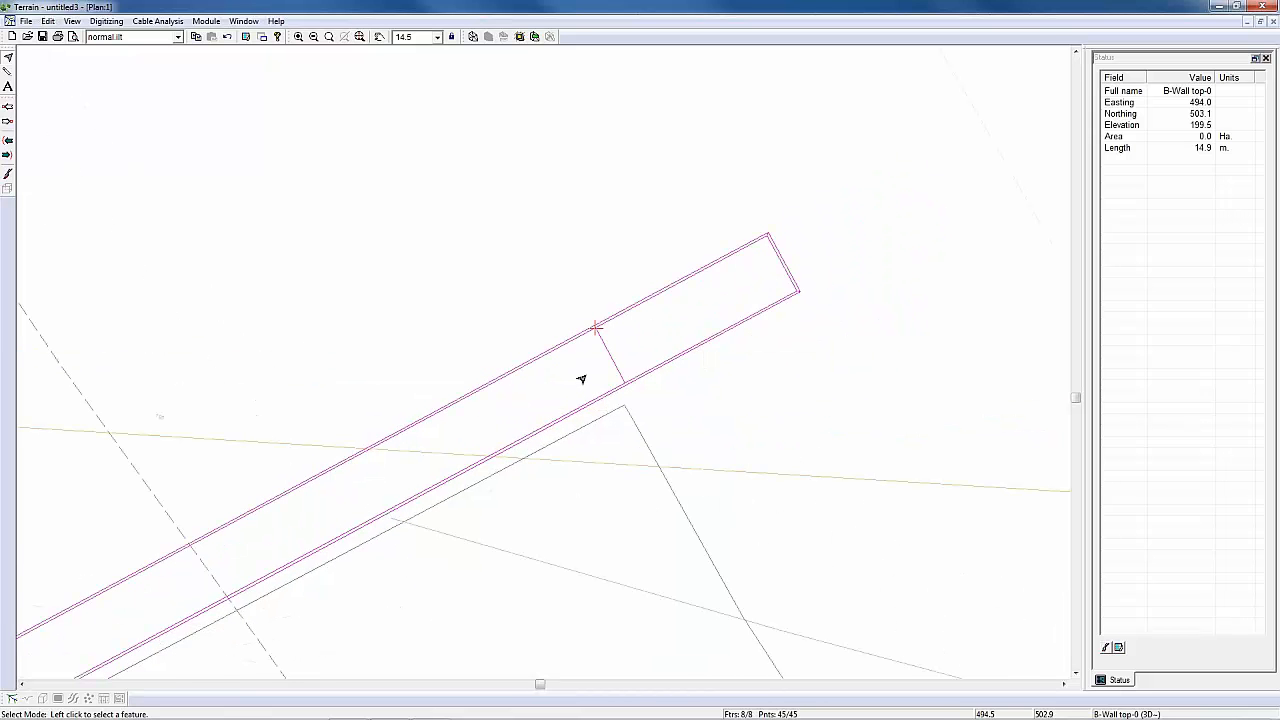
pyautogui.moveTo(339, 377); pyautogui.dragTo(410, 329, button='middle')
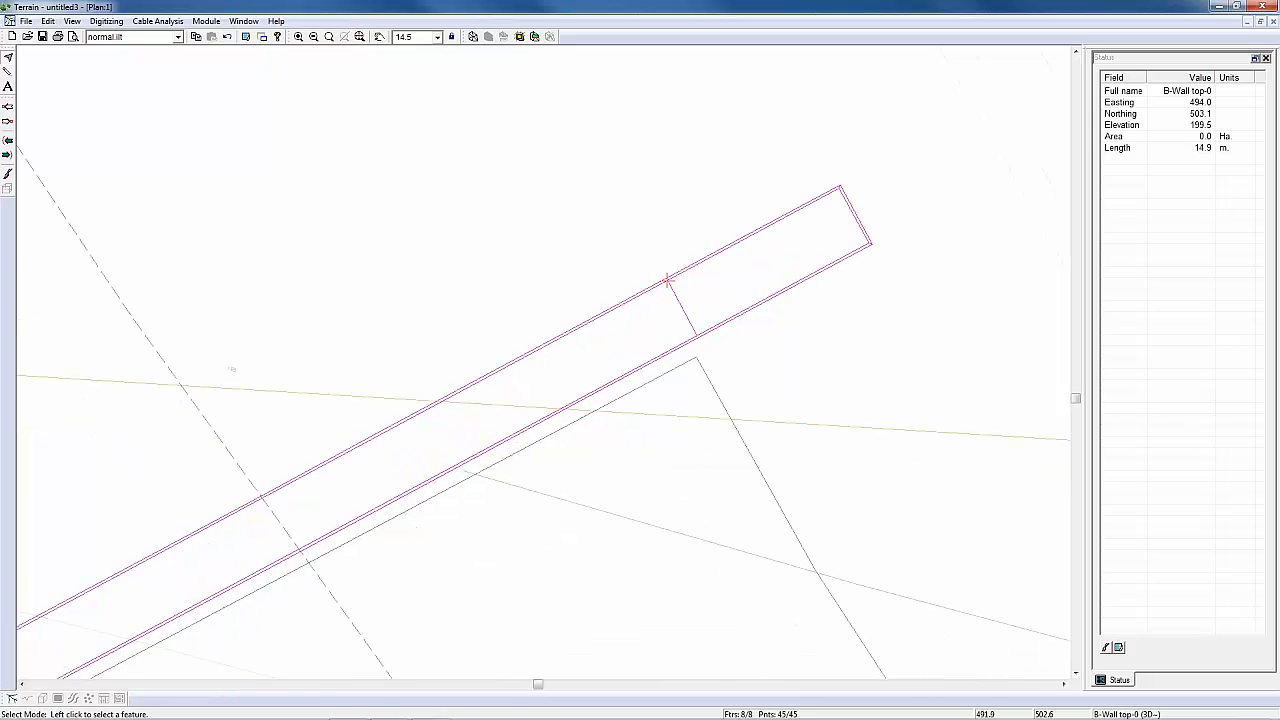
pyautogui.scroll(-2, 398, 343)
pyautogui.scroll(-2, 398, 343)
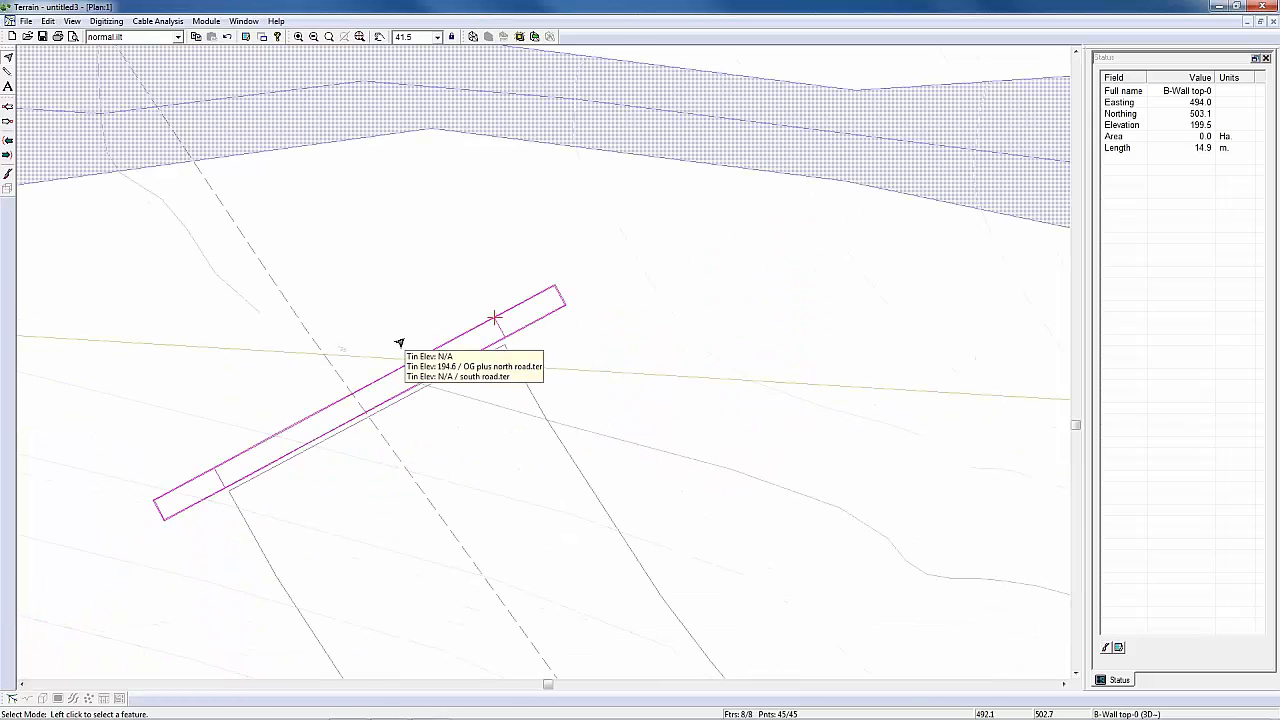
pyautogui.scroll(-2, 398, 343)
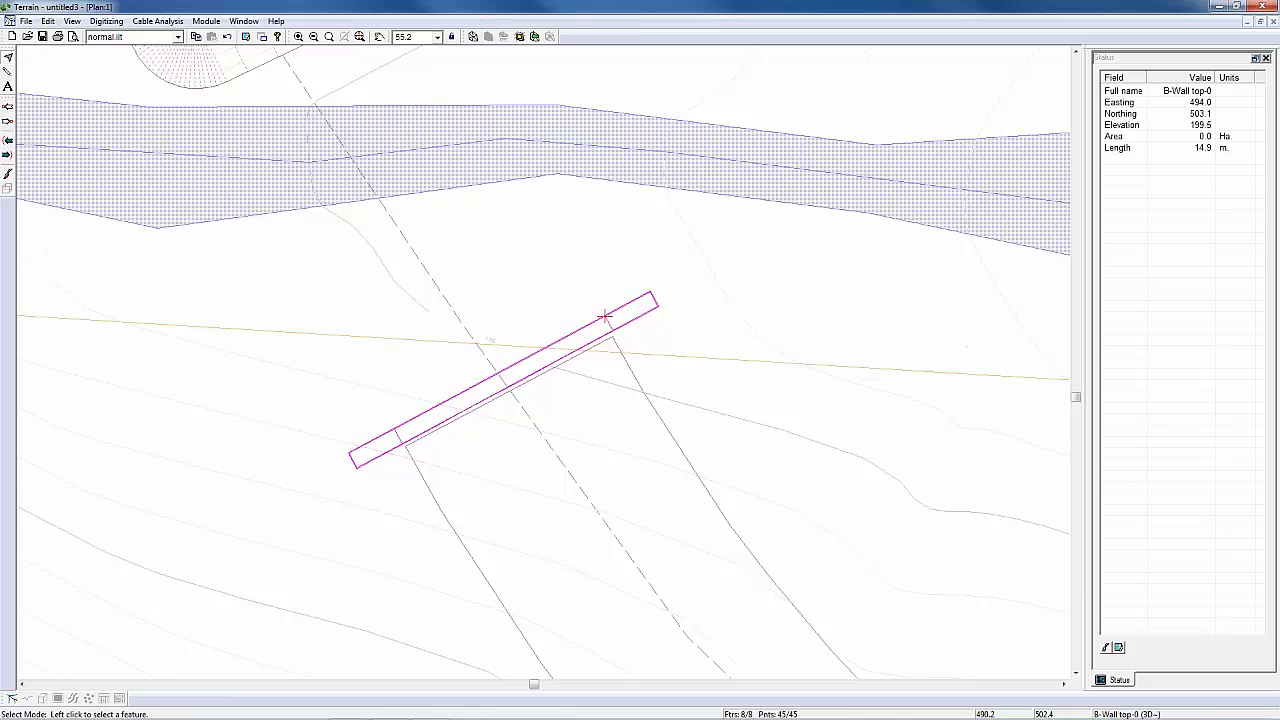
# Step: Start grading from the ballast wall's outer B-Wall base outline, oriented right, with OG plus north road.ter as the target surface
pyautogui.scroll(-2, 473, 361)
pyautogui.scroll(3, 473, 361)
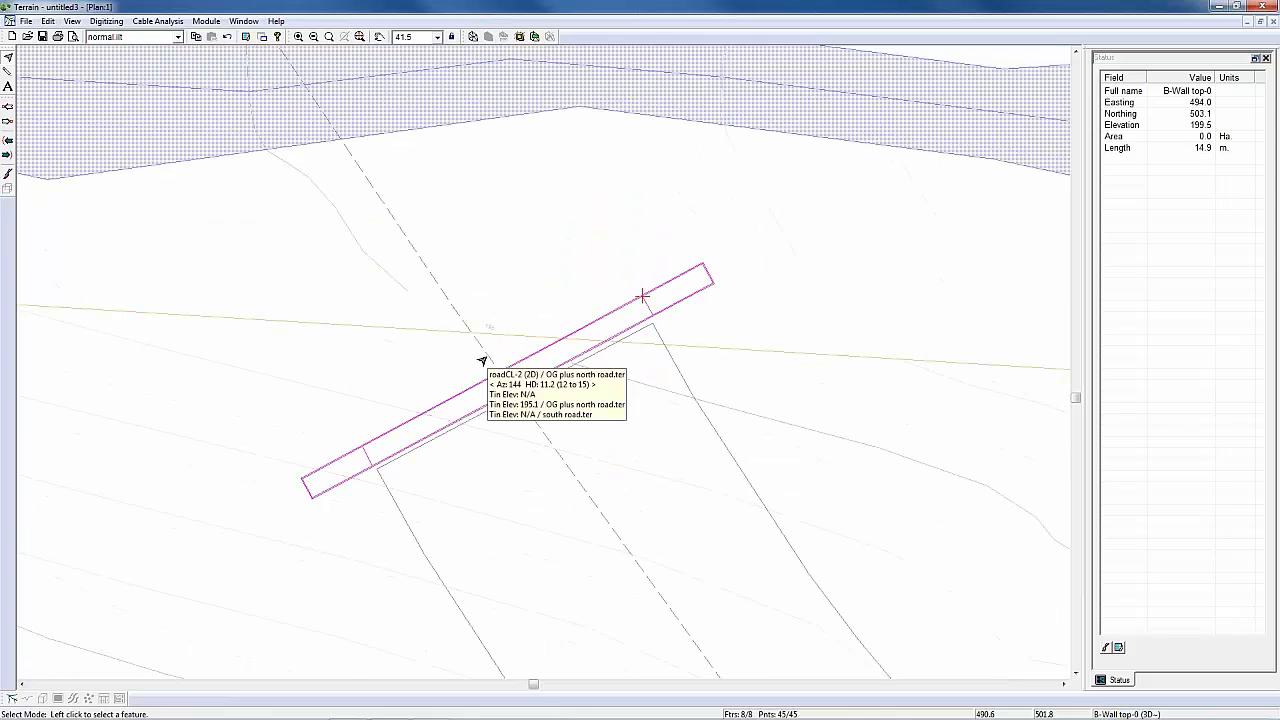
pyautogui.scroll(1, 481, 361)
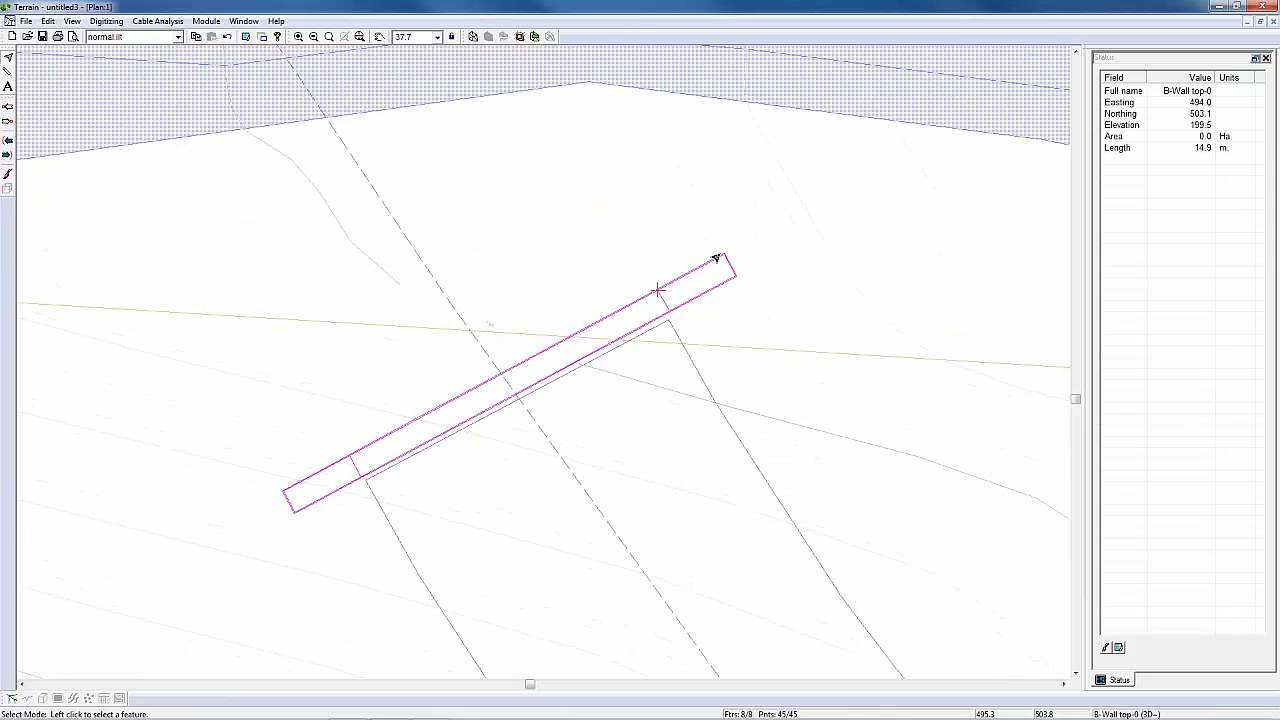
pyautogui.moveTo(716, 258)
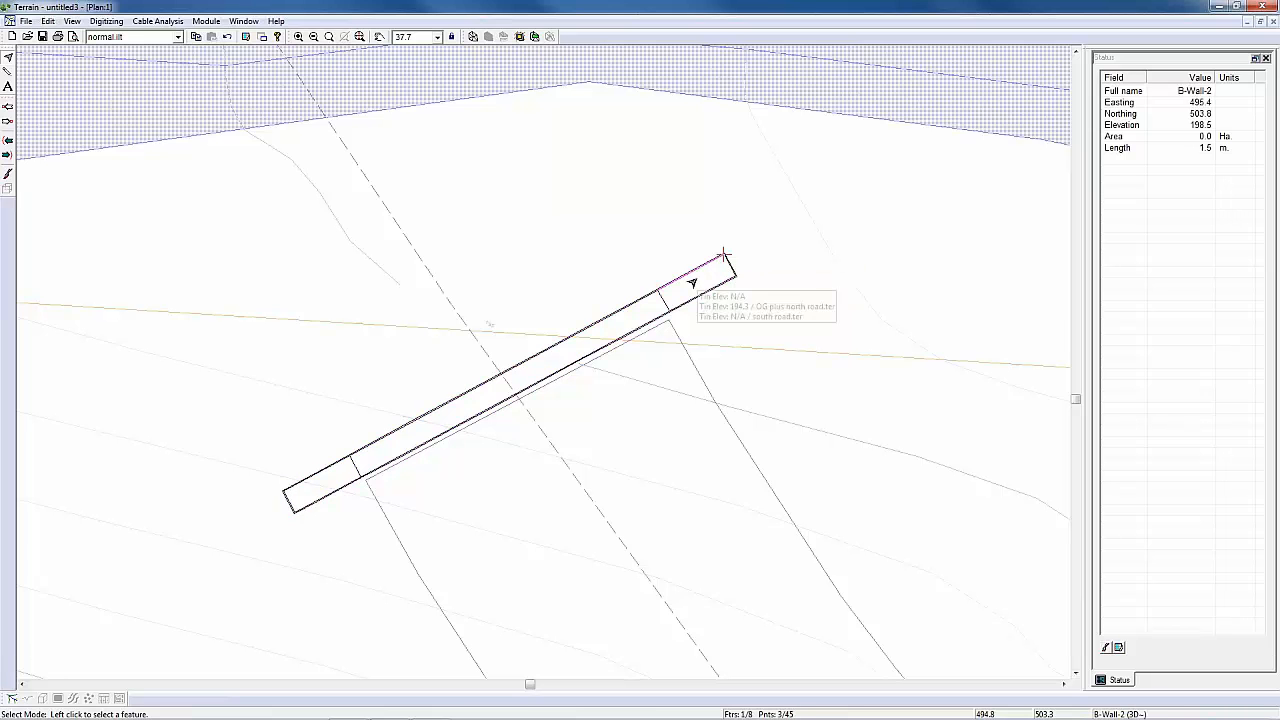
pyautogui.scroll(-1, 692, 290)
pyautogui.scroll(4, 692, 290)
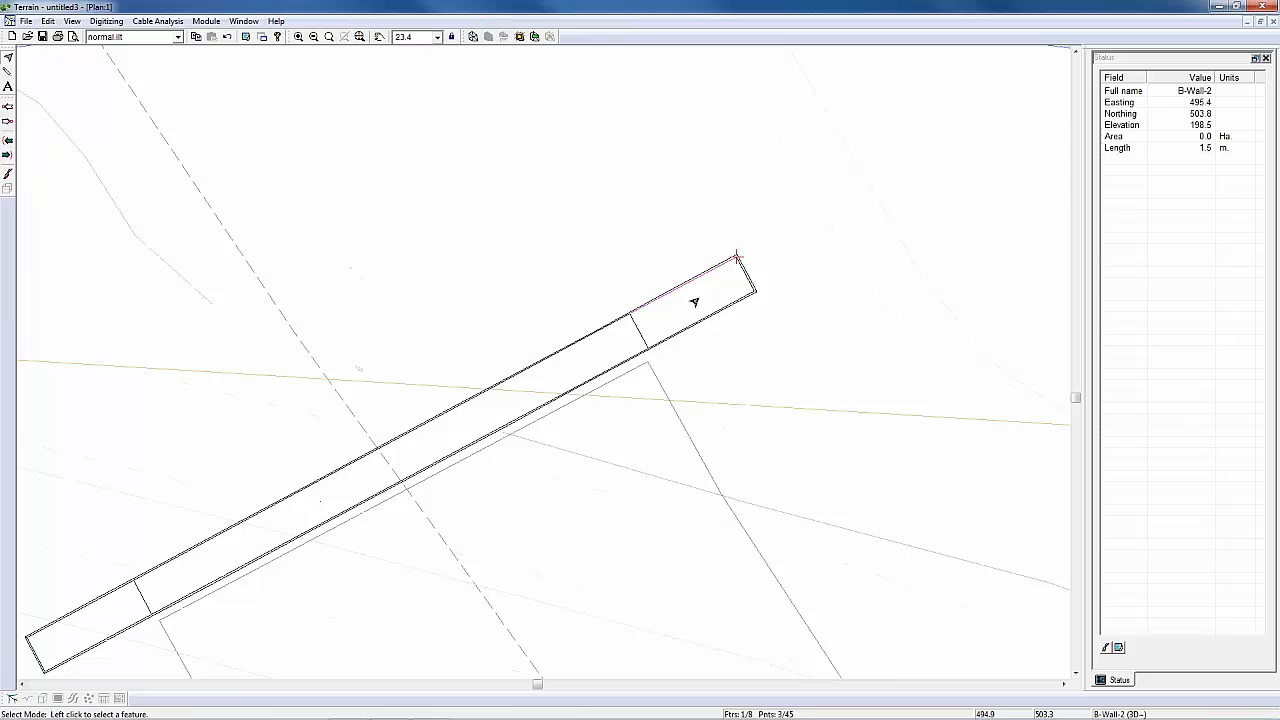
pyautogui.scroll(3, 694, 302)
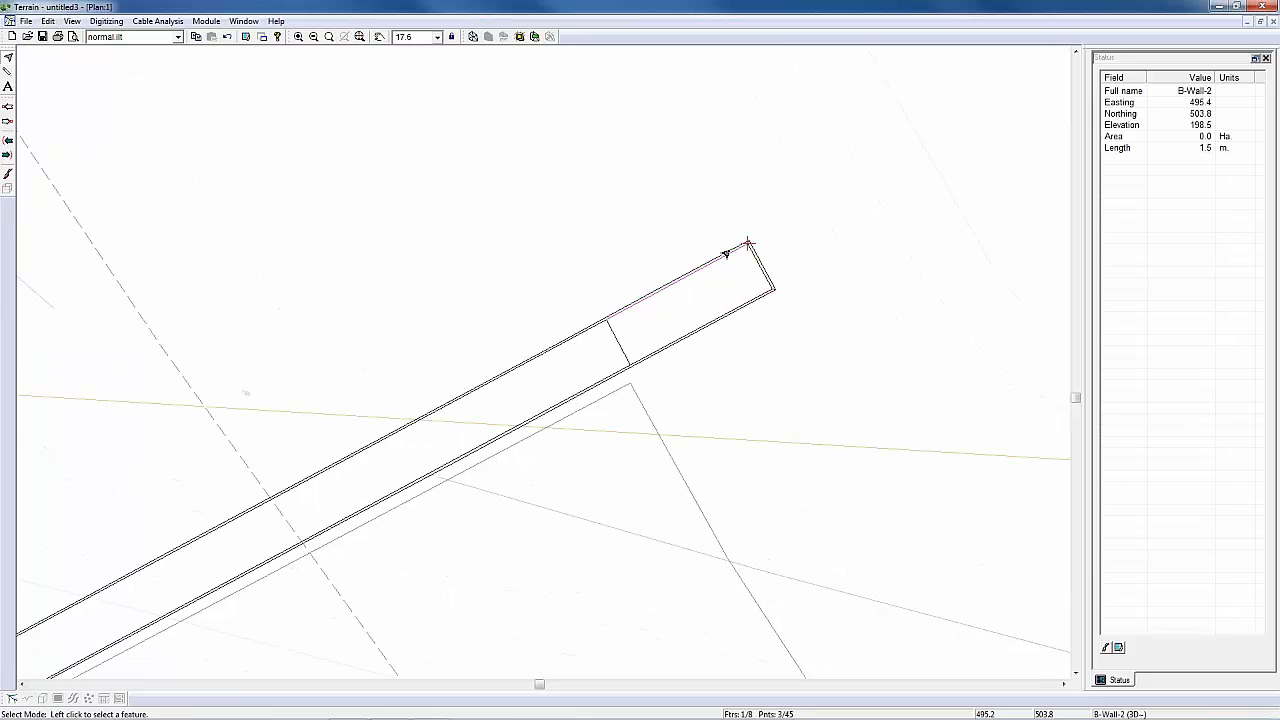
pyautogui.click(729, 252)
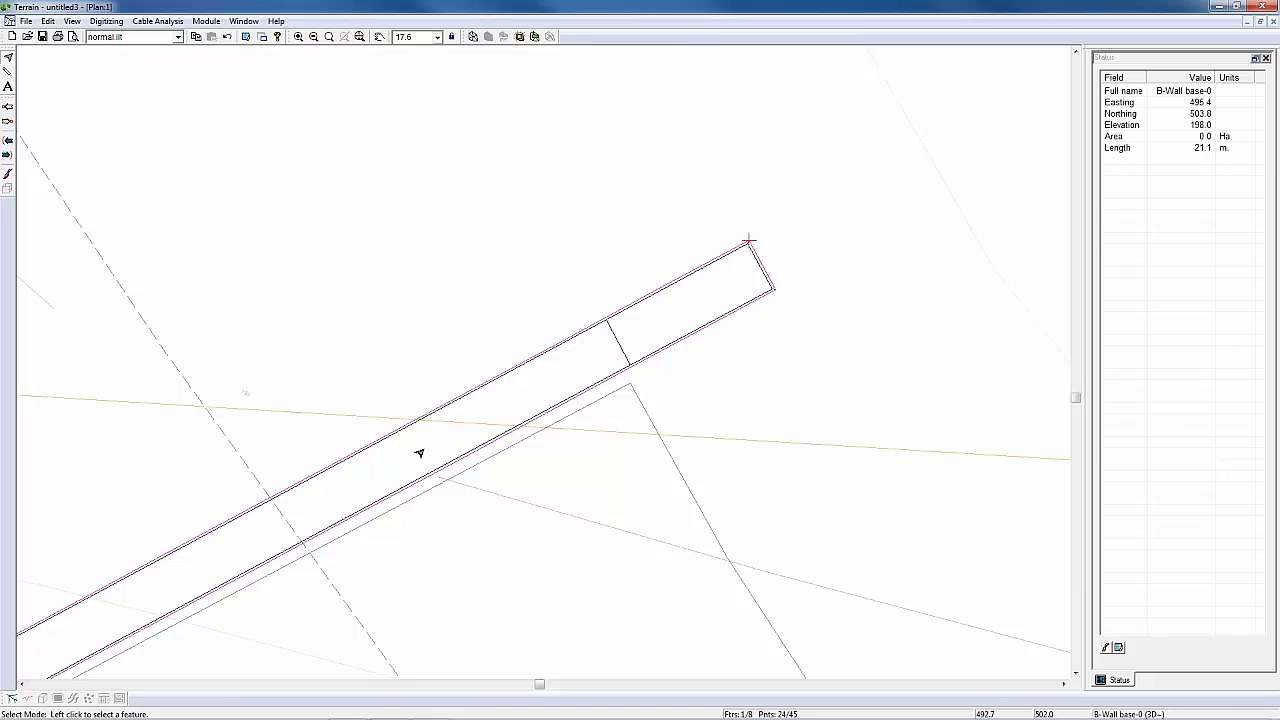
pyautogui.moveTo(531, 397); pyautogui.dragTo(448, 406, button='middle')
pyautogui.scroll(-2, 448, 406)
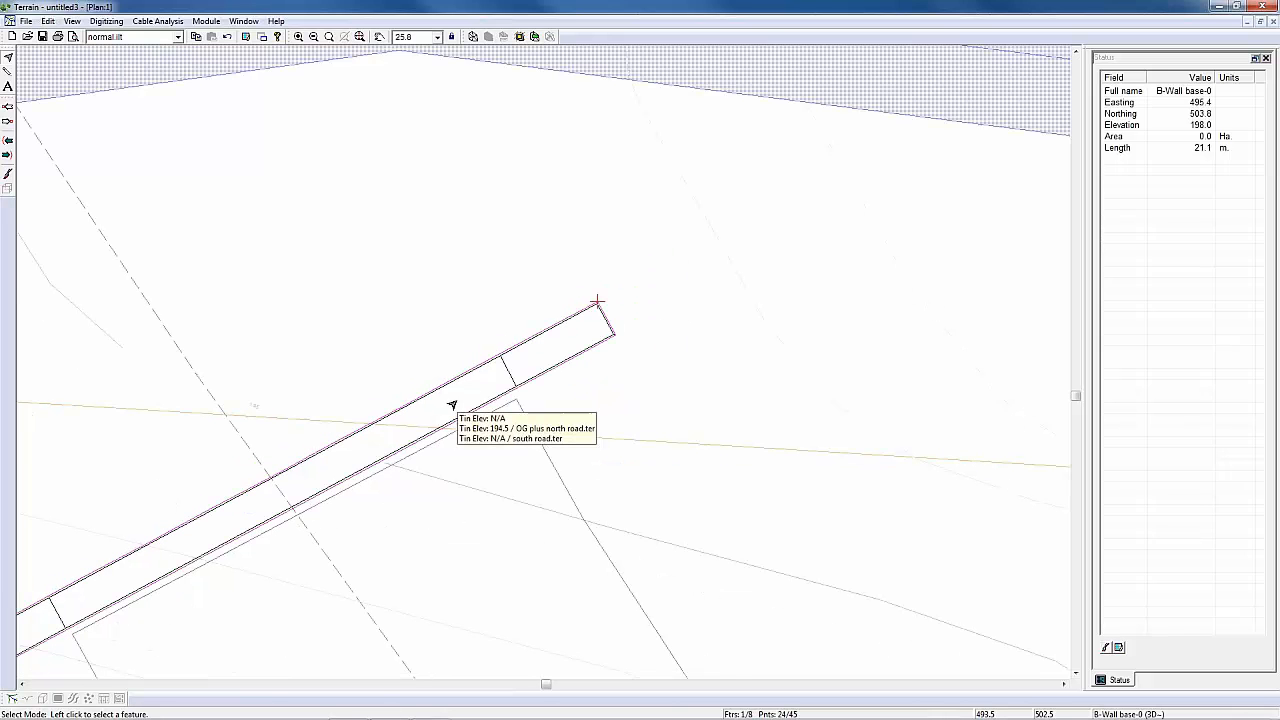
pyautogui.scroll(-1, 453, 404)
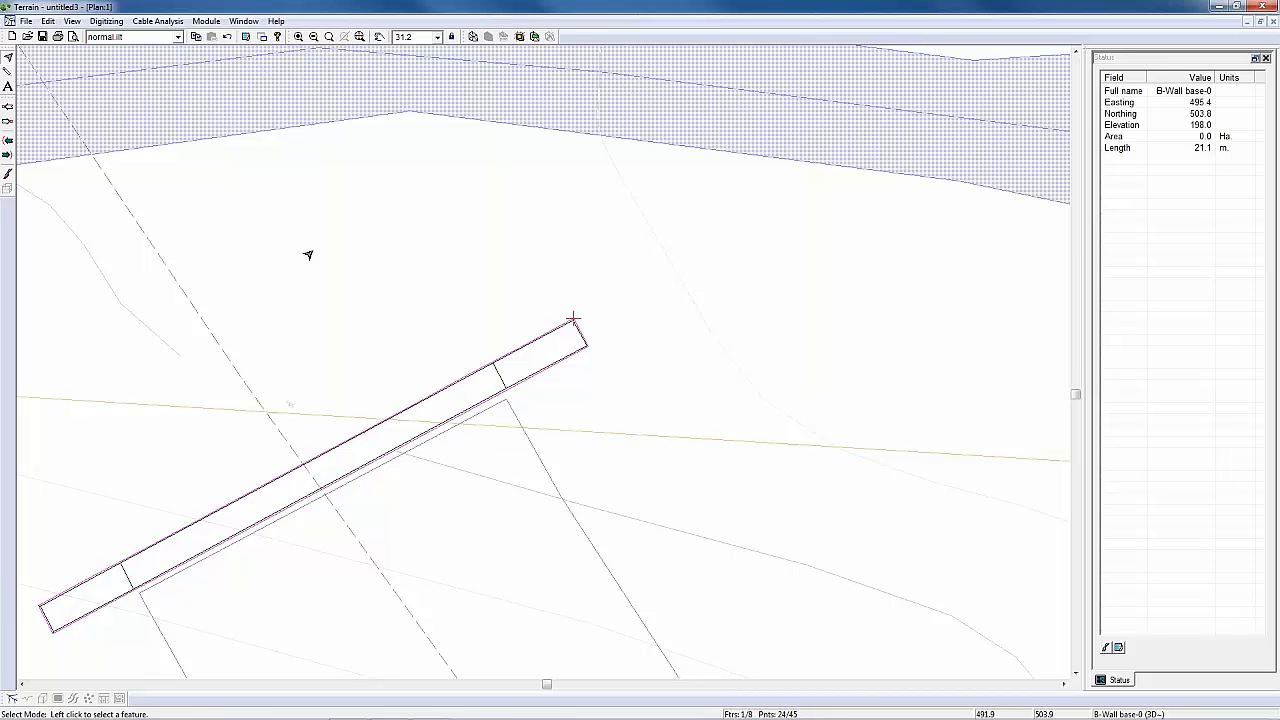
pyautogui.click(520, 38)
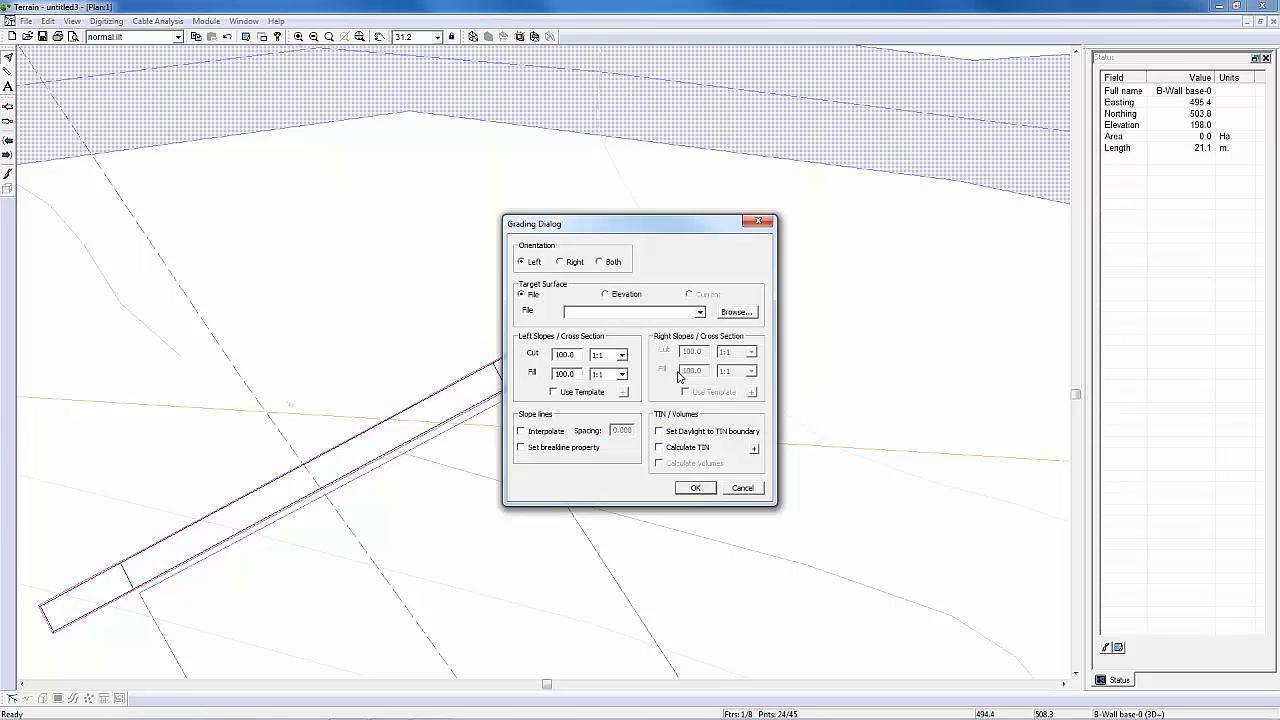
pyautogui.click(568, 262)
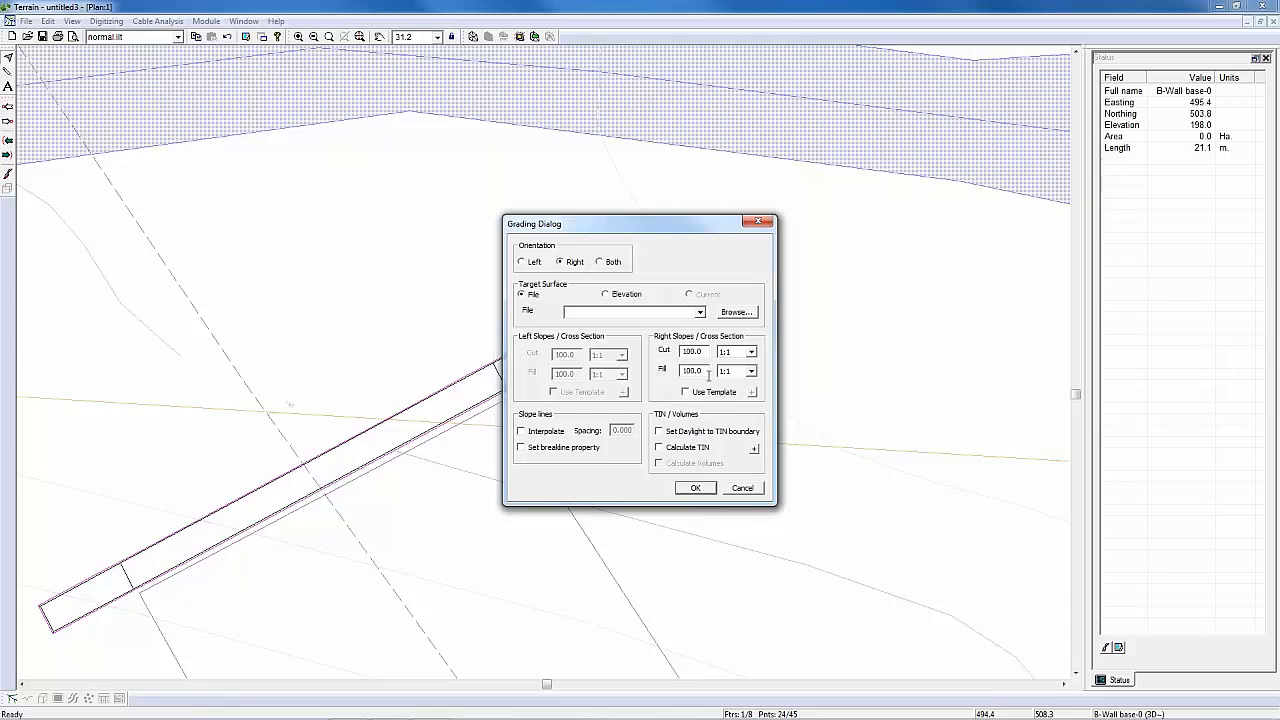
pyautogui.click(700, 312)
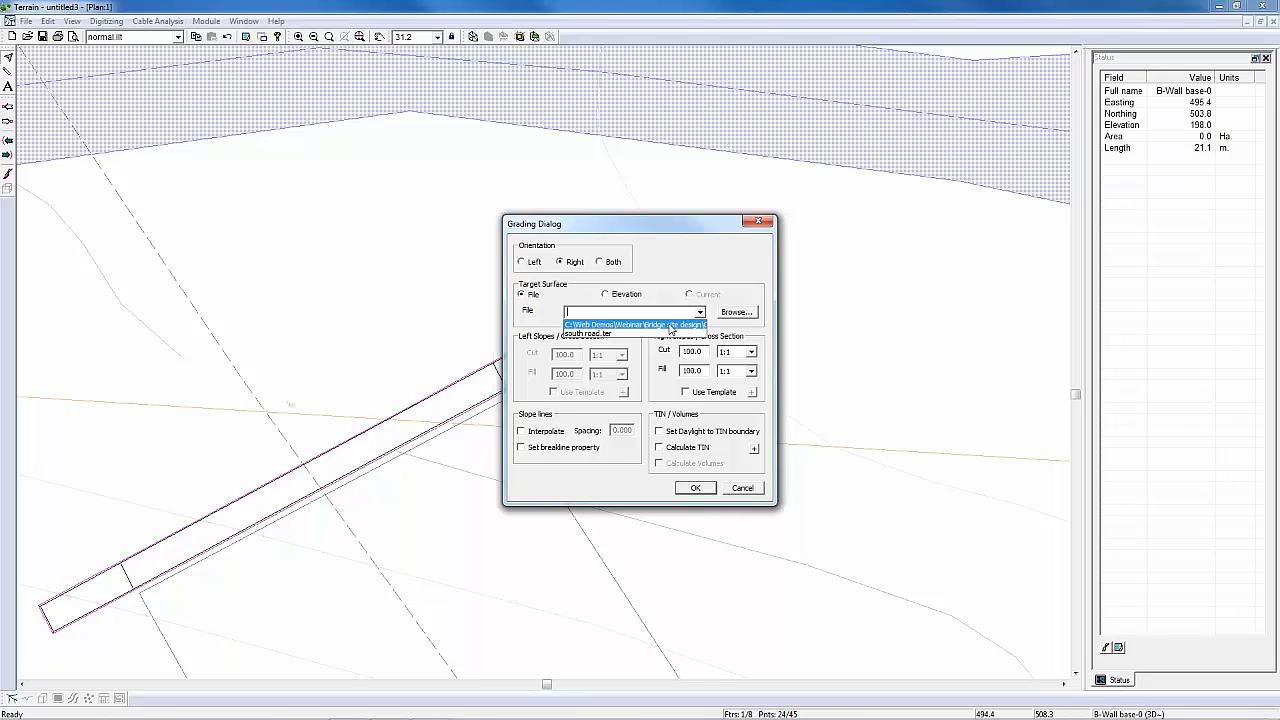
pyautogui.click(670, 326)
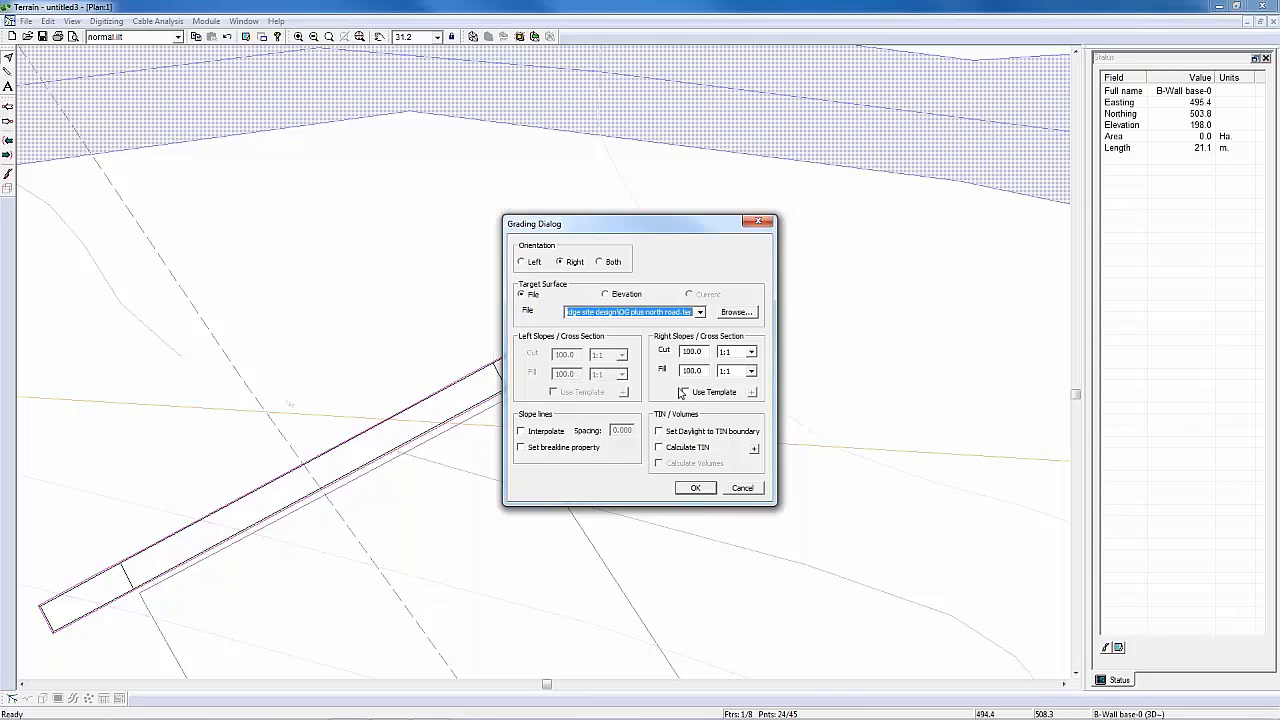
# Step: Set both the cut and fill slopes on the right side of the grading to 1/2:1
pyautogui.click(752, 353)
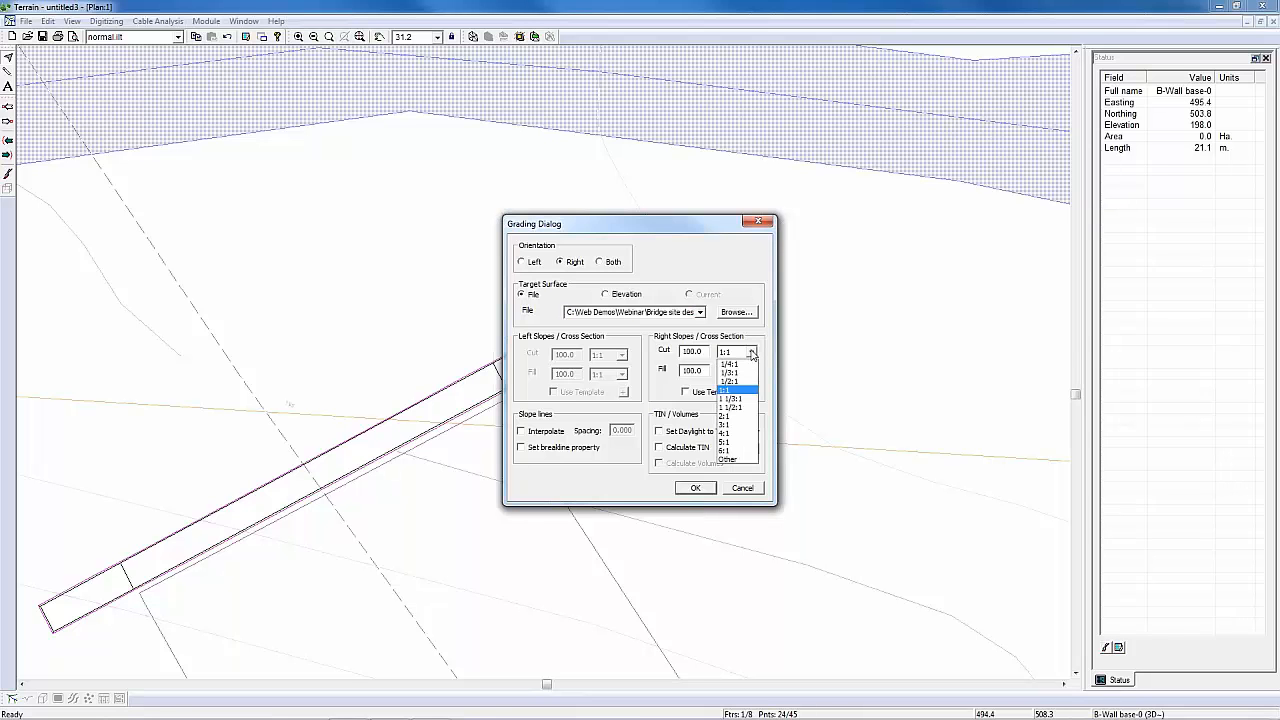
pyautogui.click(732, 382)
pyautogui.click(751, 371)
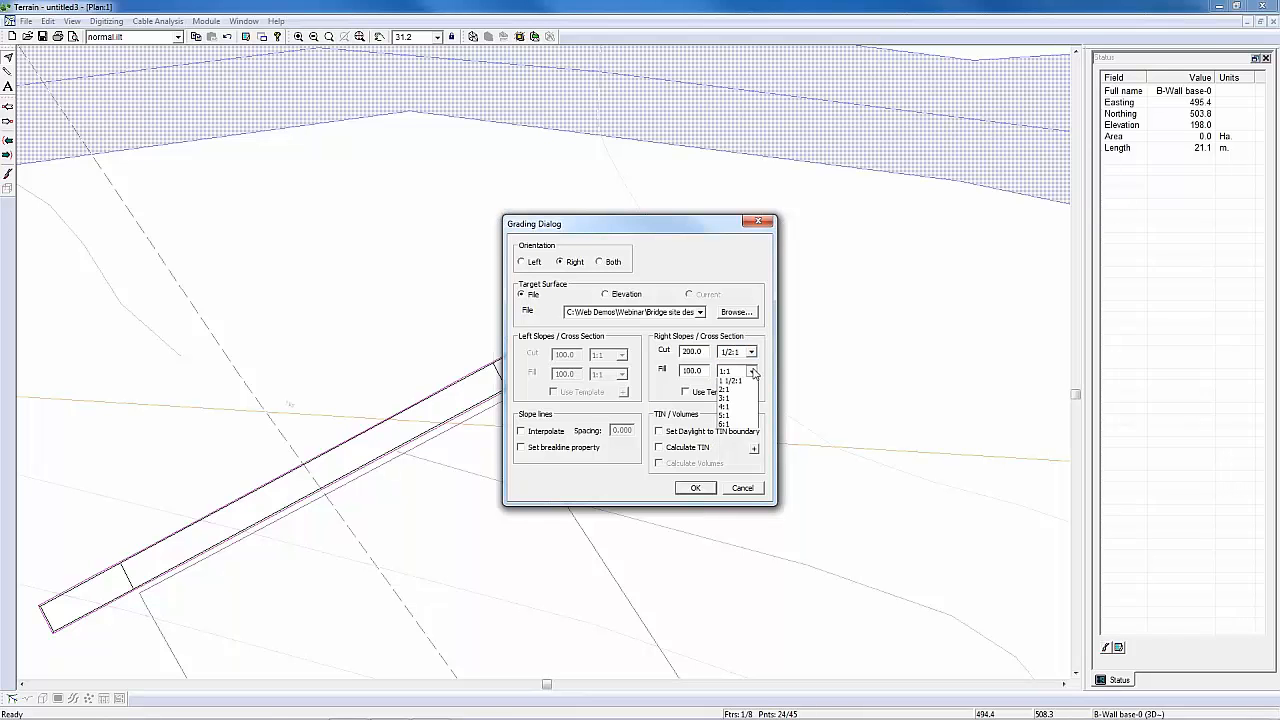
pyautogui.click(735, 401)
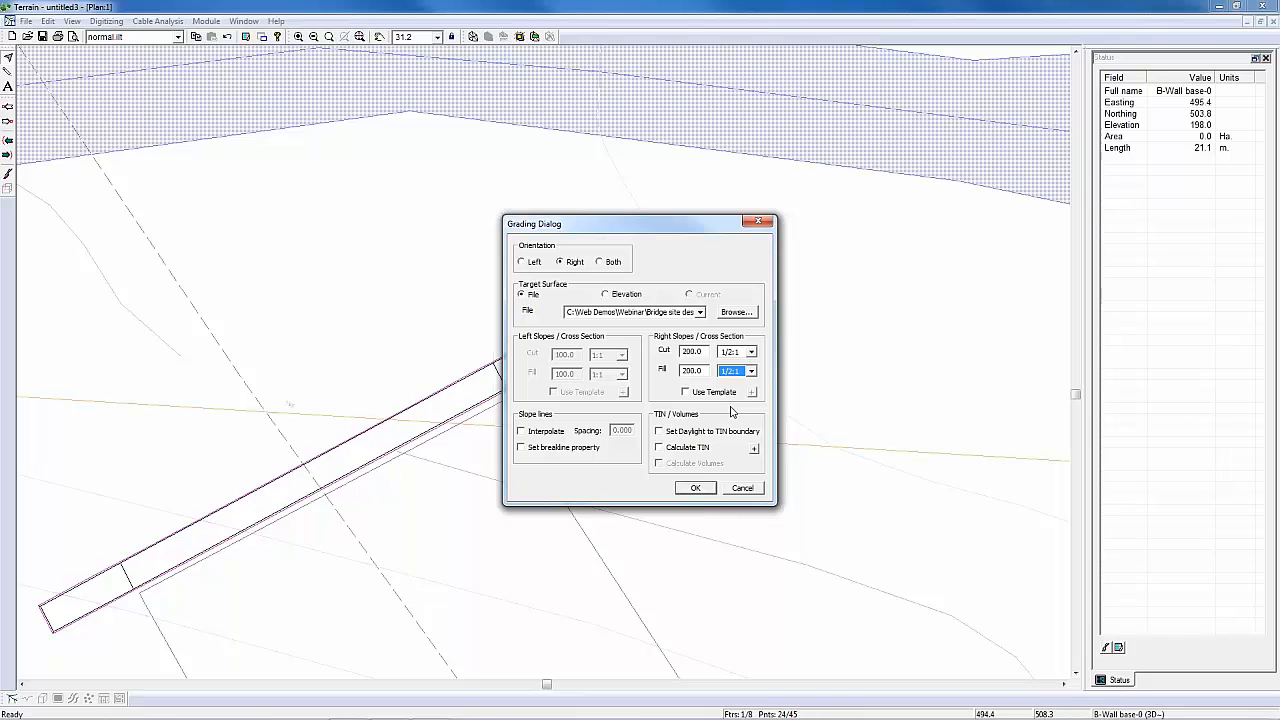
# Step: Interpolate slope lines at 1 m spacing, set daylight to the TIN boundary, enable TIN and volume calculation, and run the grading
pyautogui.click(521, 431)
pyautogui.doubleClick(629, 431)
pyautogui.write('1')
pyautogui.click(677, 435)
pyautogui.click(684, 450)
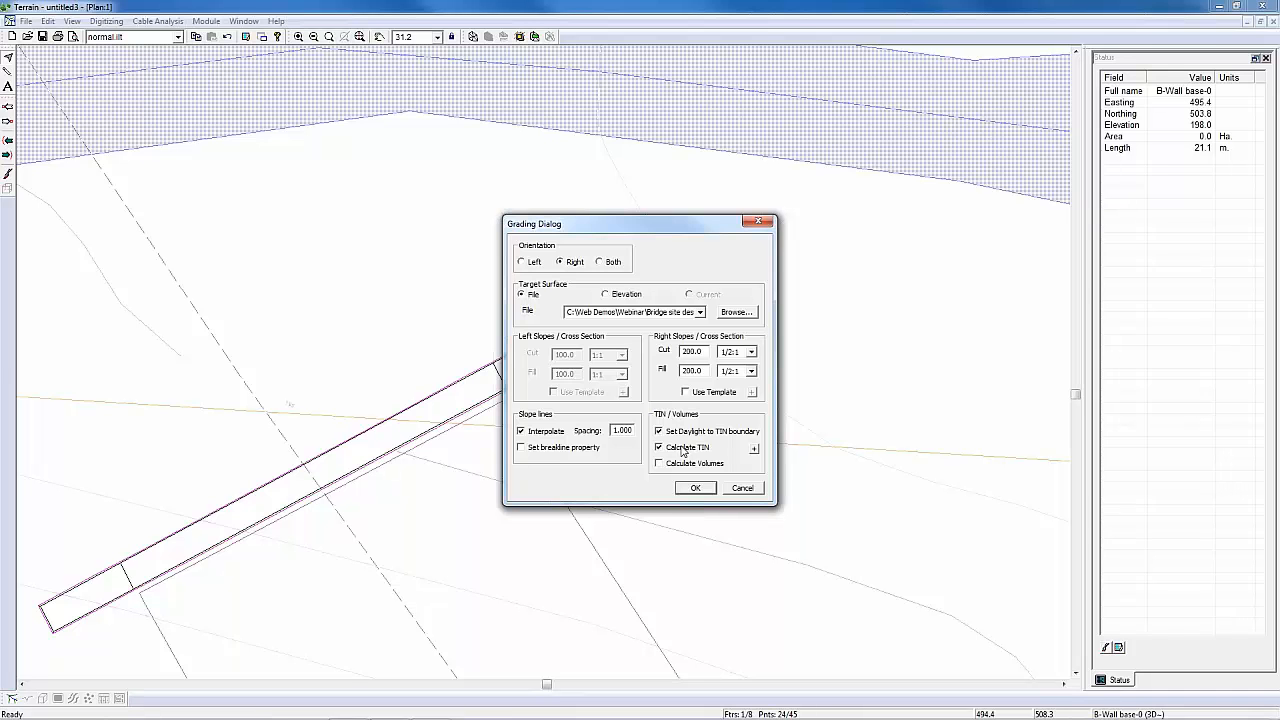
pyautogui.click(691, 463)
pyautogui.click(697, 489)
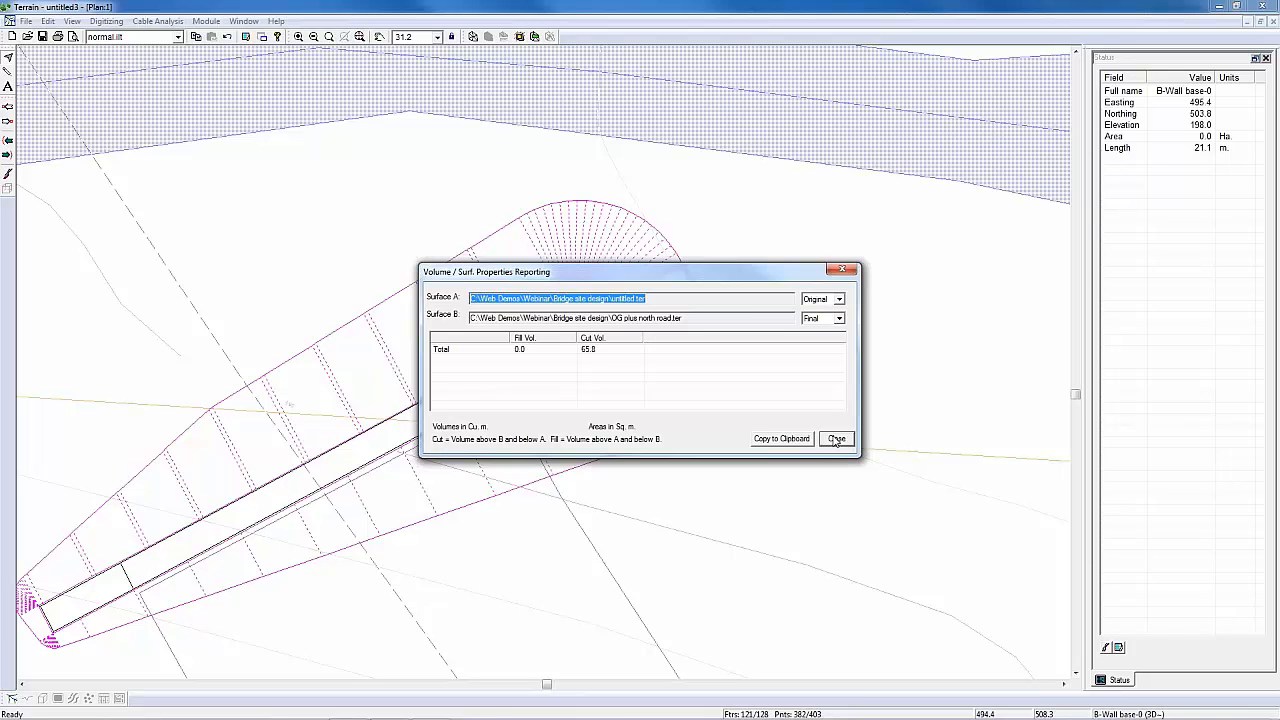
# Step: Report the volumes with the OG plus north road.ter surface as Original, then close the report
pyautogui.click(839, 318)
pyautogui.click(827, 337)
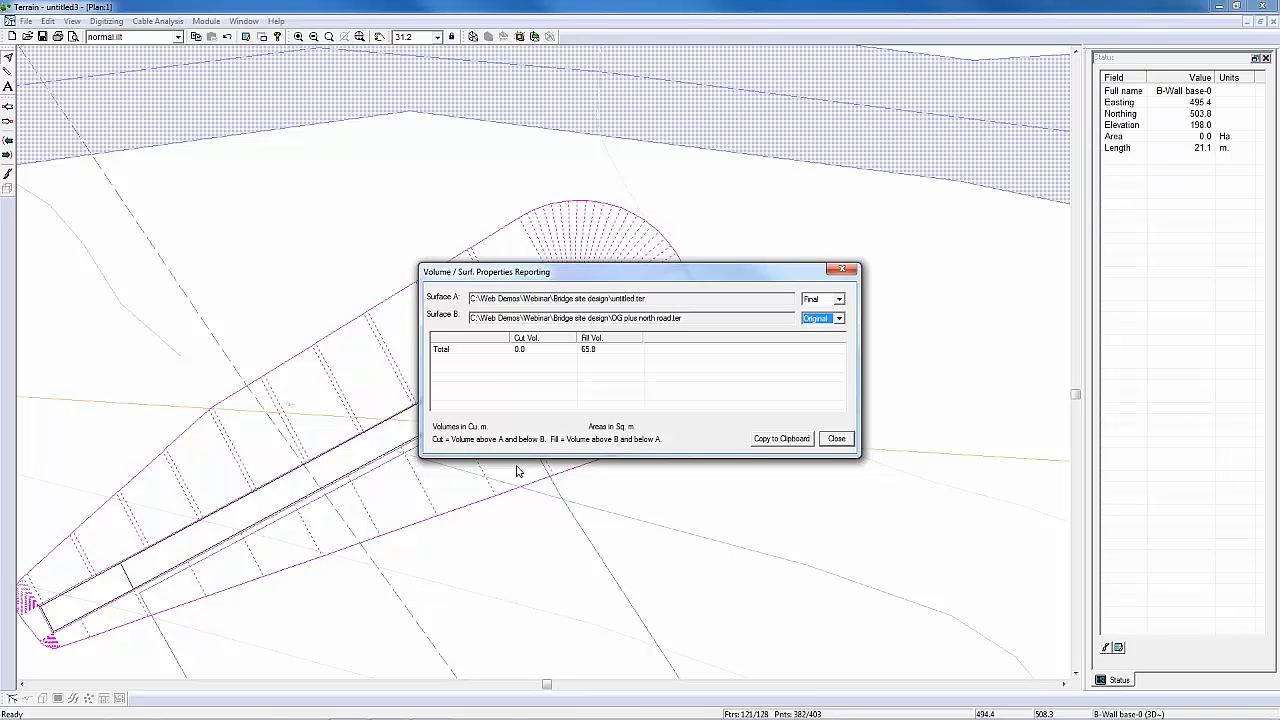
pyautogui.click(849, 443)
pyautogui.click(849, 444)
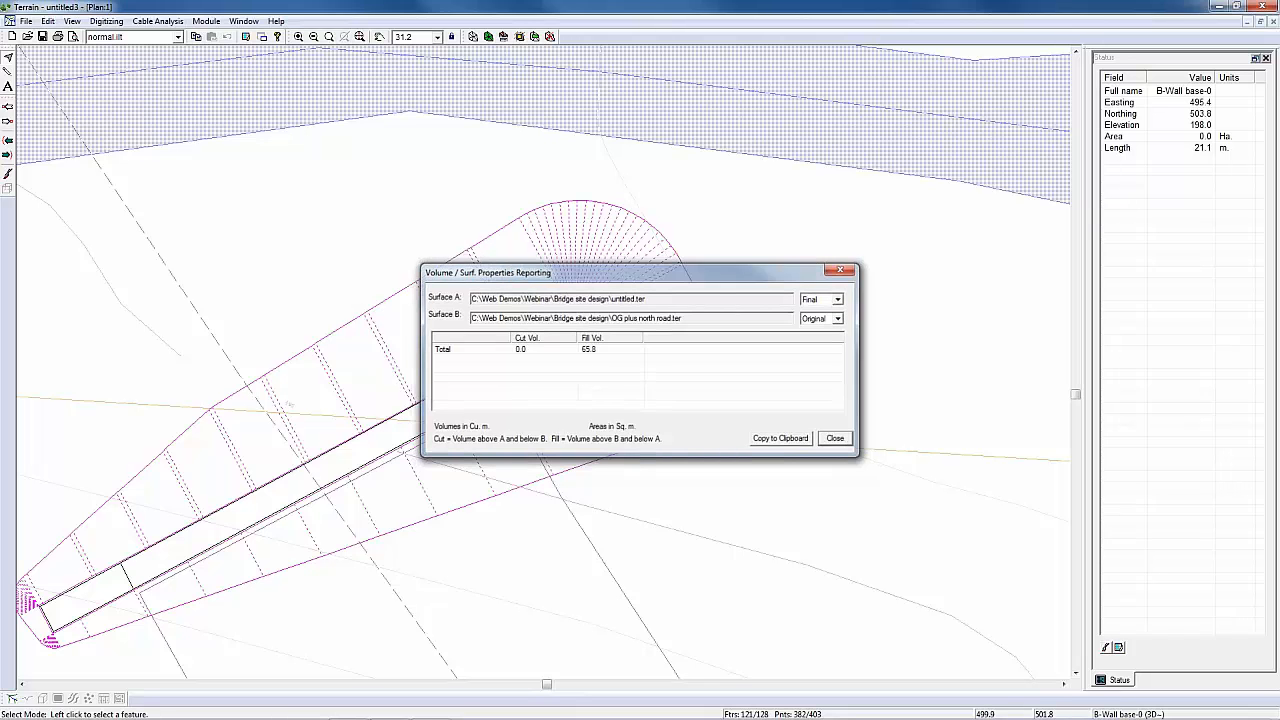
# Step: Calculate major and minor contours for the graded abutment, removing existing contours and leaving the triangles uncalculated
pyautogui.moveTo(508, 376); pyautogui.dragTo(530, 357, button='middle')
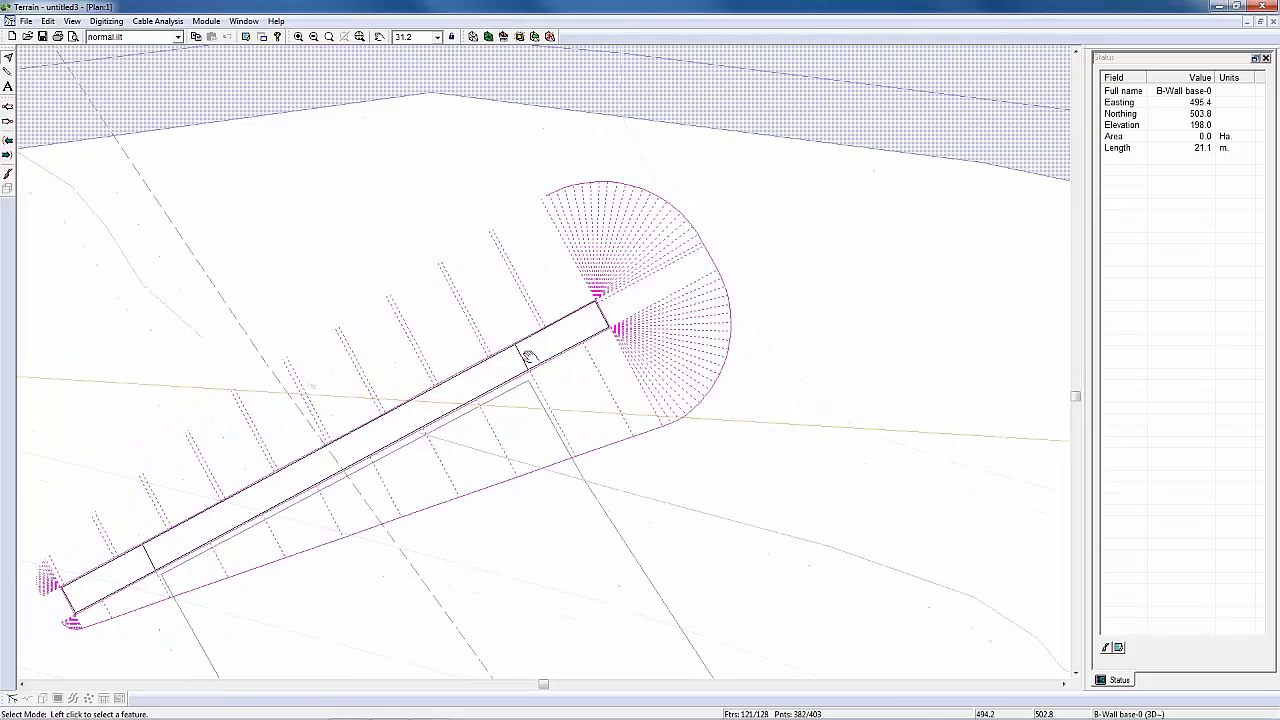
pyautogui.scroll(-2, 530, 370)
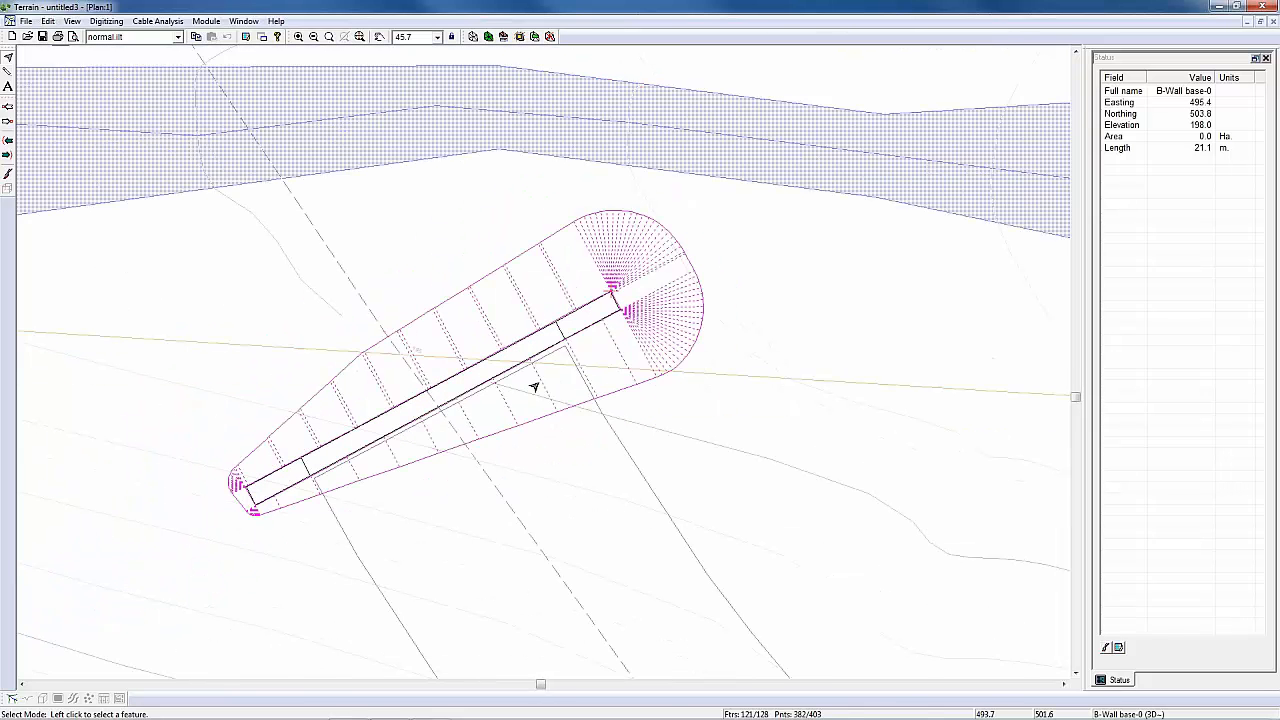
pyautogui.click(474, 38)
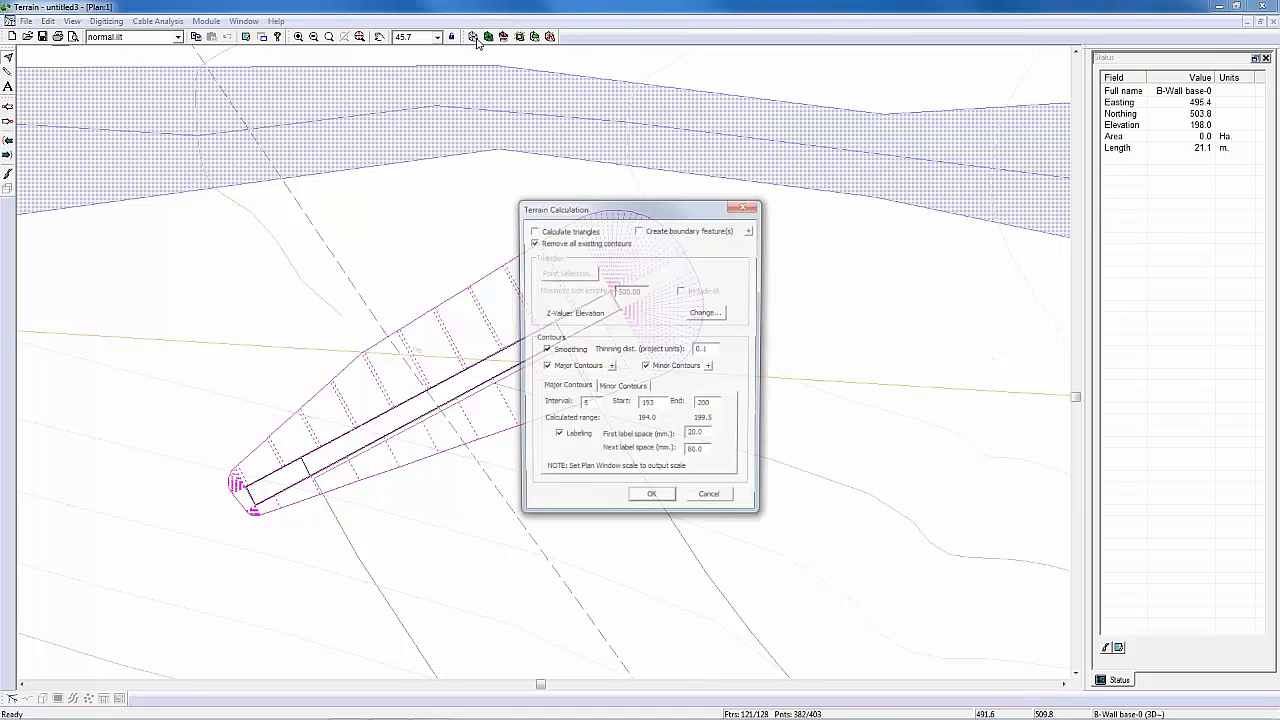
pyautogui.press('Return')
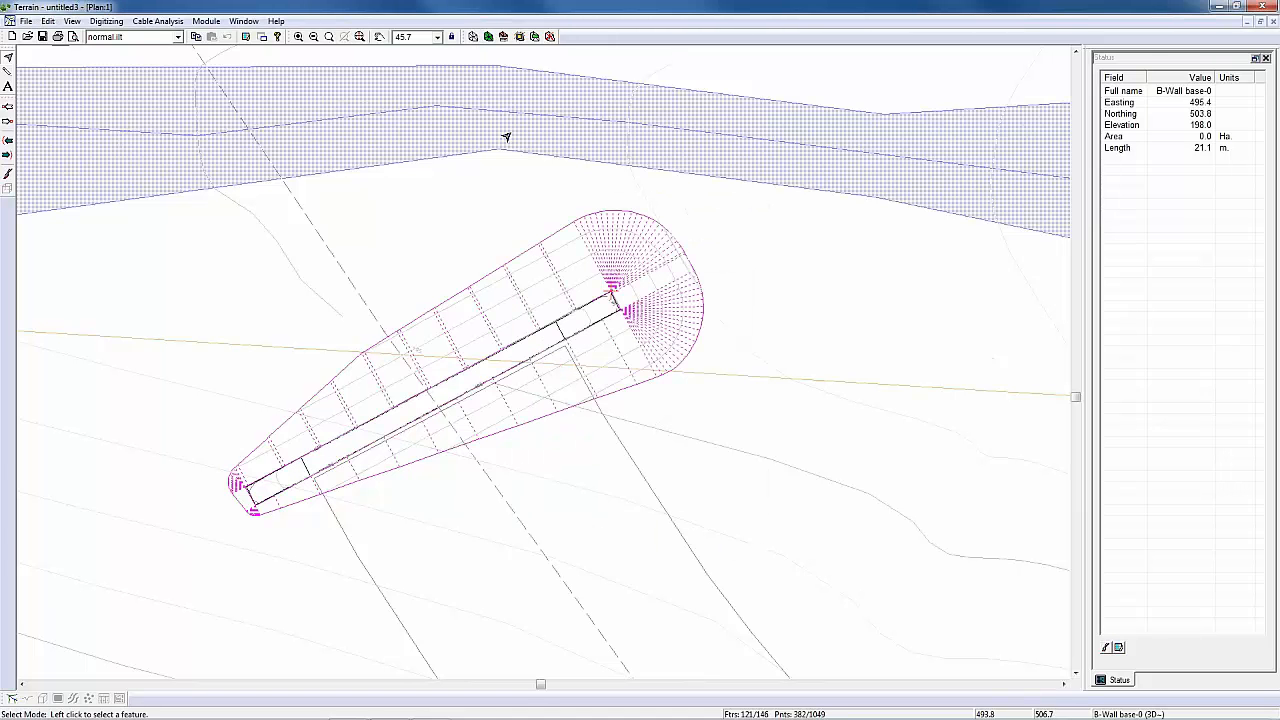
pyautogui.click(474, 38)
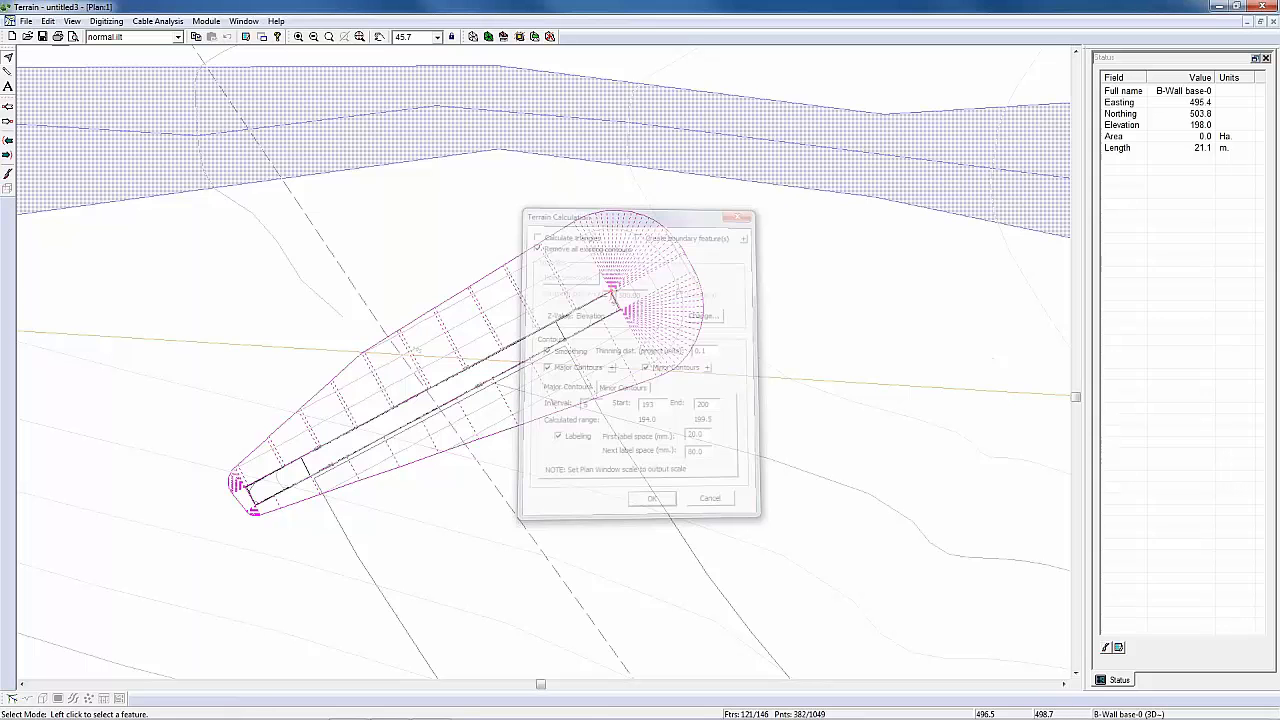
pyautogui.press('Return')
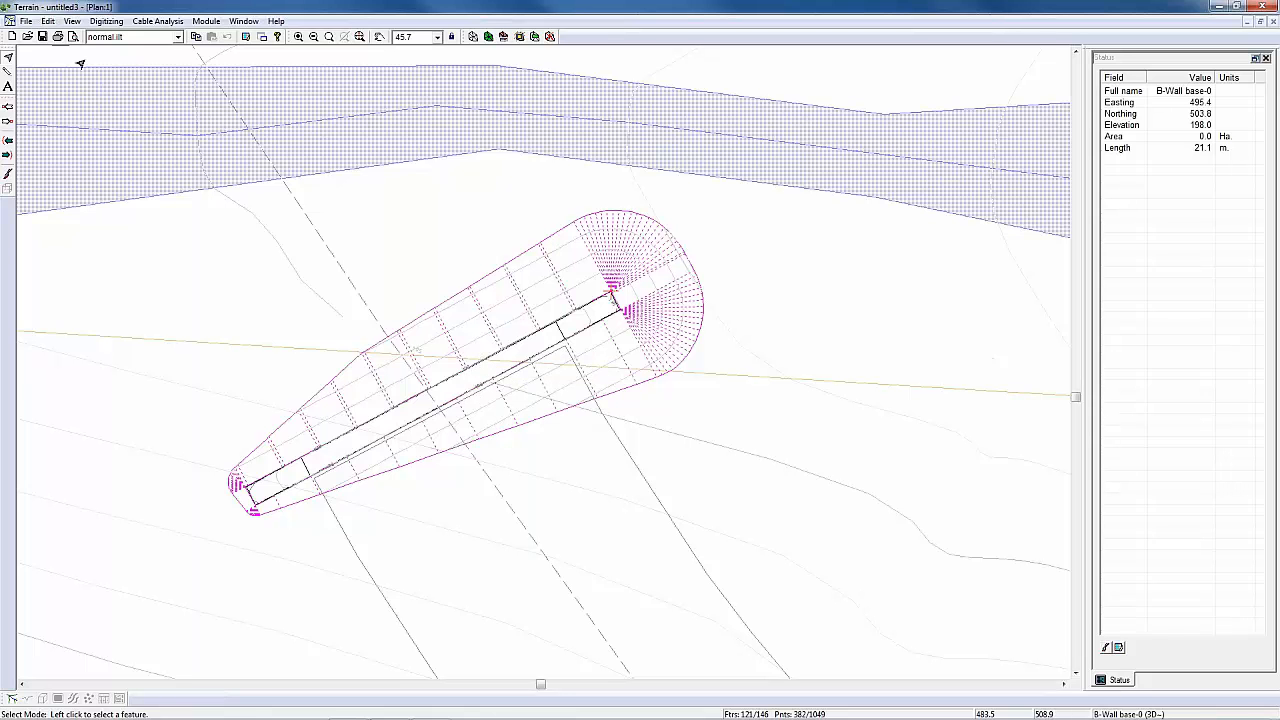
# Step: Save the terrain as south abutment.ter in the Bridge site design folder, replacing the existing file
pyautogui.click(25, 20)
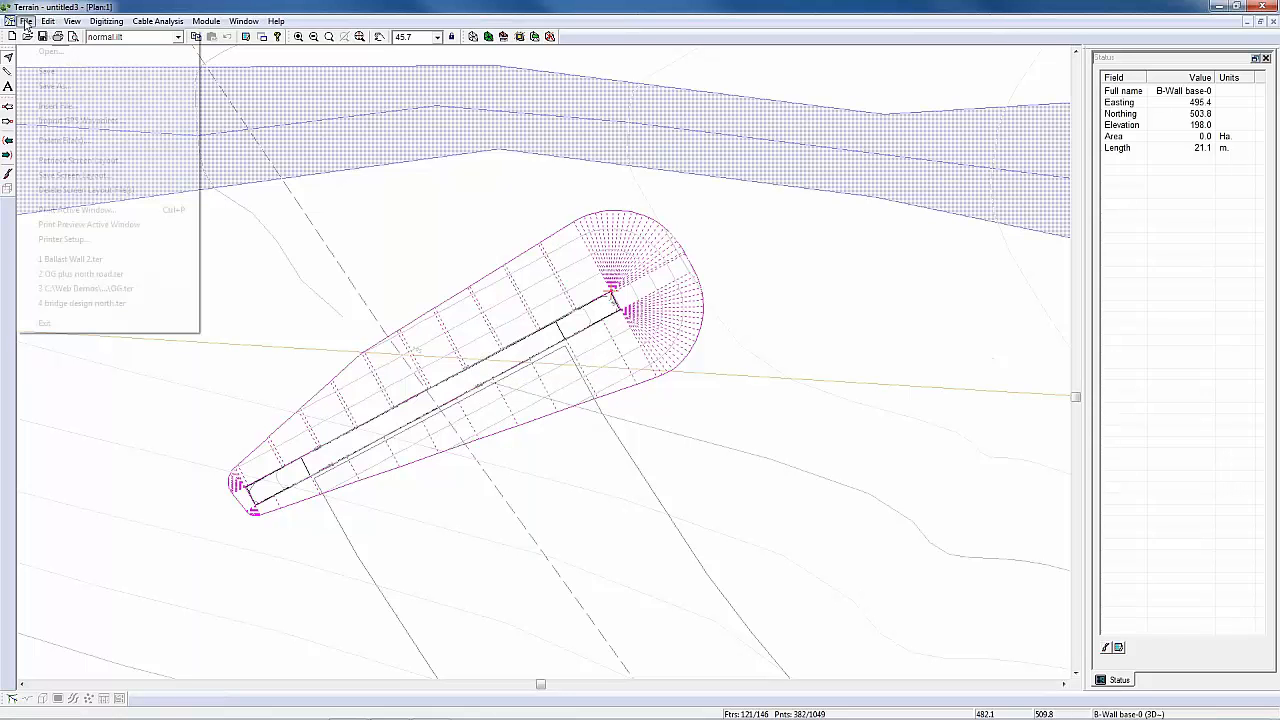
pyautogui.click(54, 86)
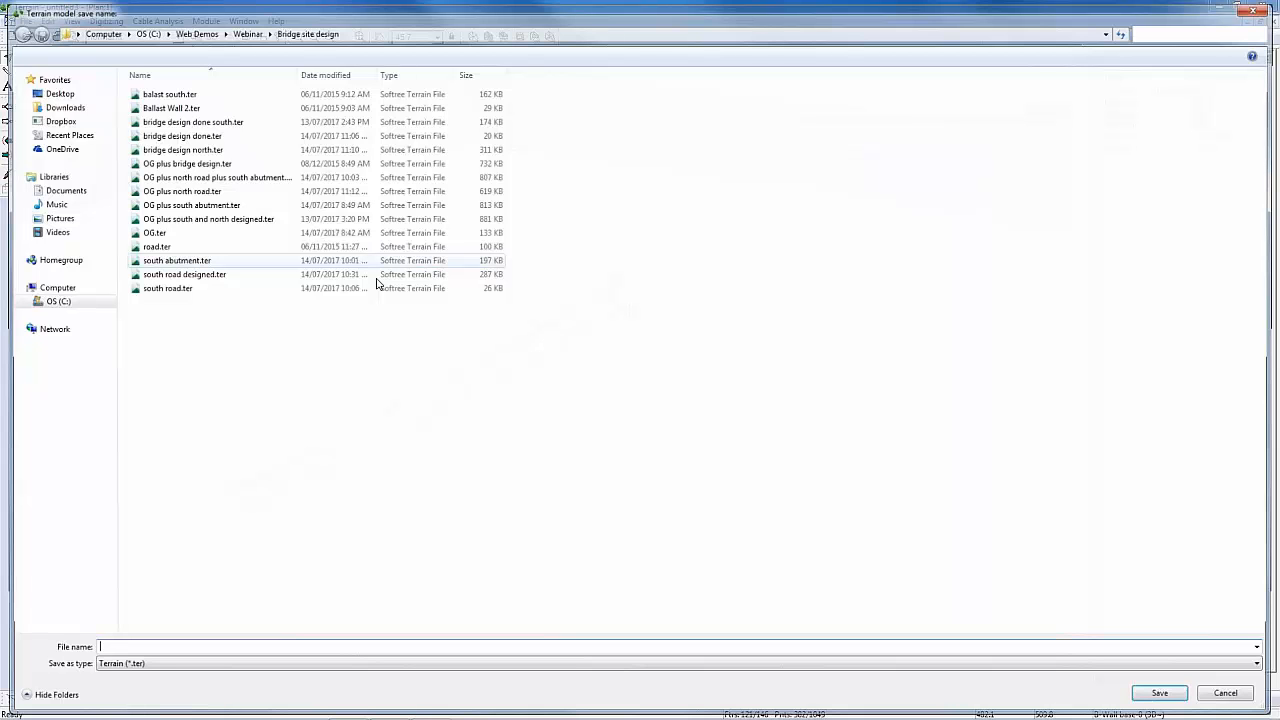
pyautogui.click(190, 260)
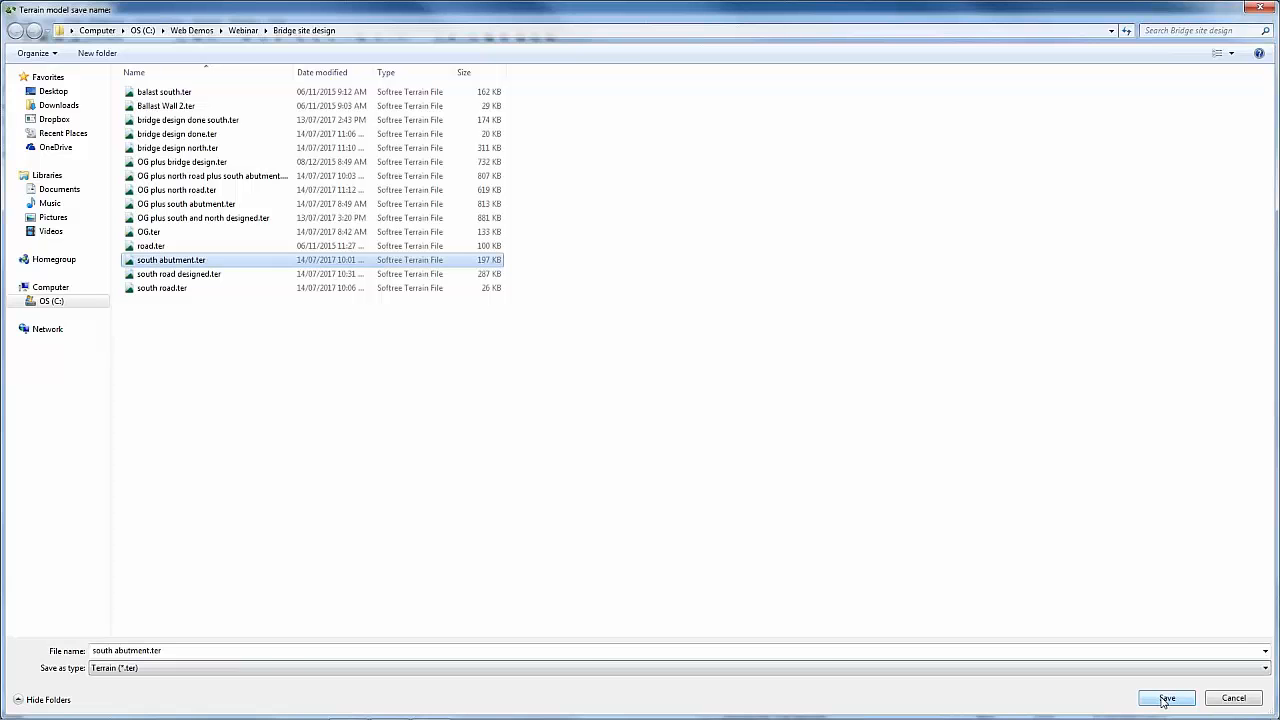
pyautogui.click(1165, 698)
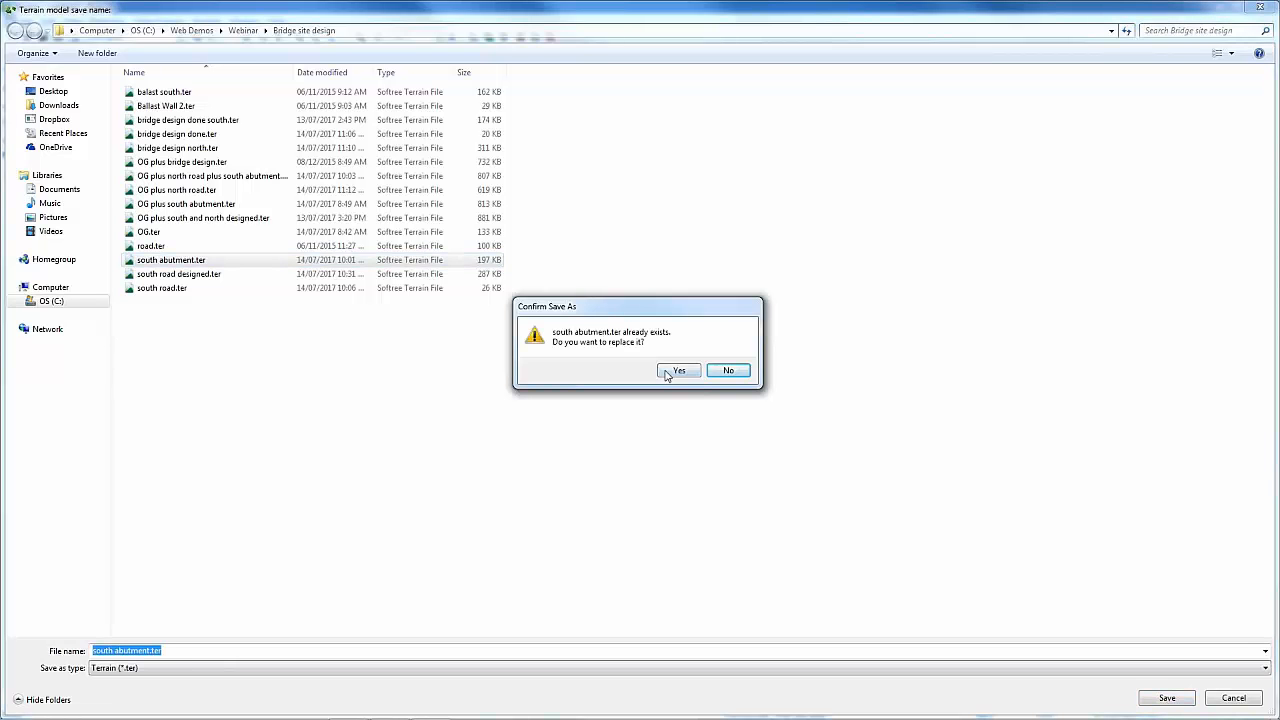
pyautogui.click(677, 371)
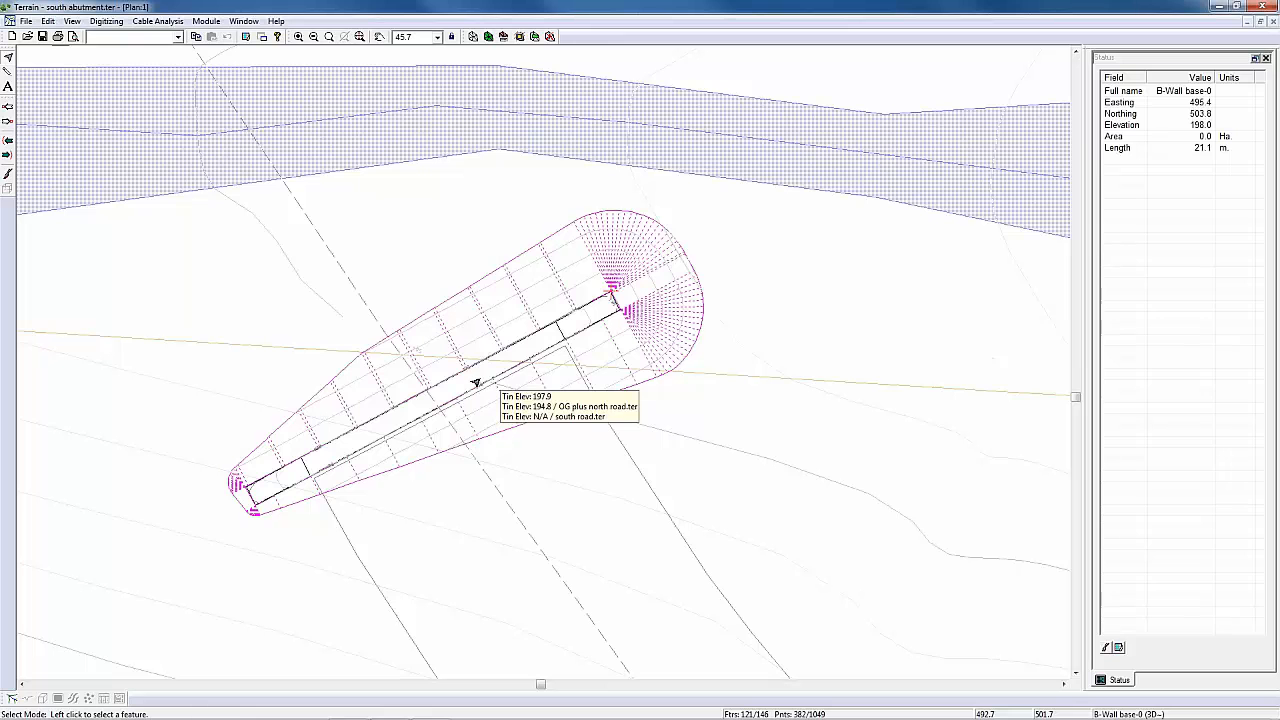
# Step: Open OG plus north road.ter from the Bridge site design folder
pyautogui.moveTo(431, 374); pyautogui.dragTo(446, 383, button='middle')
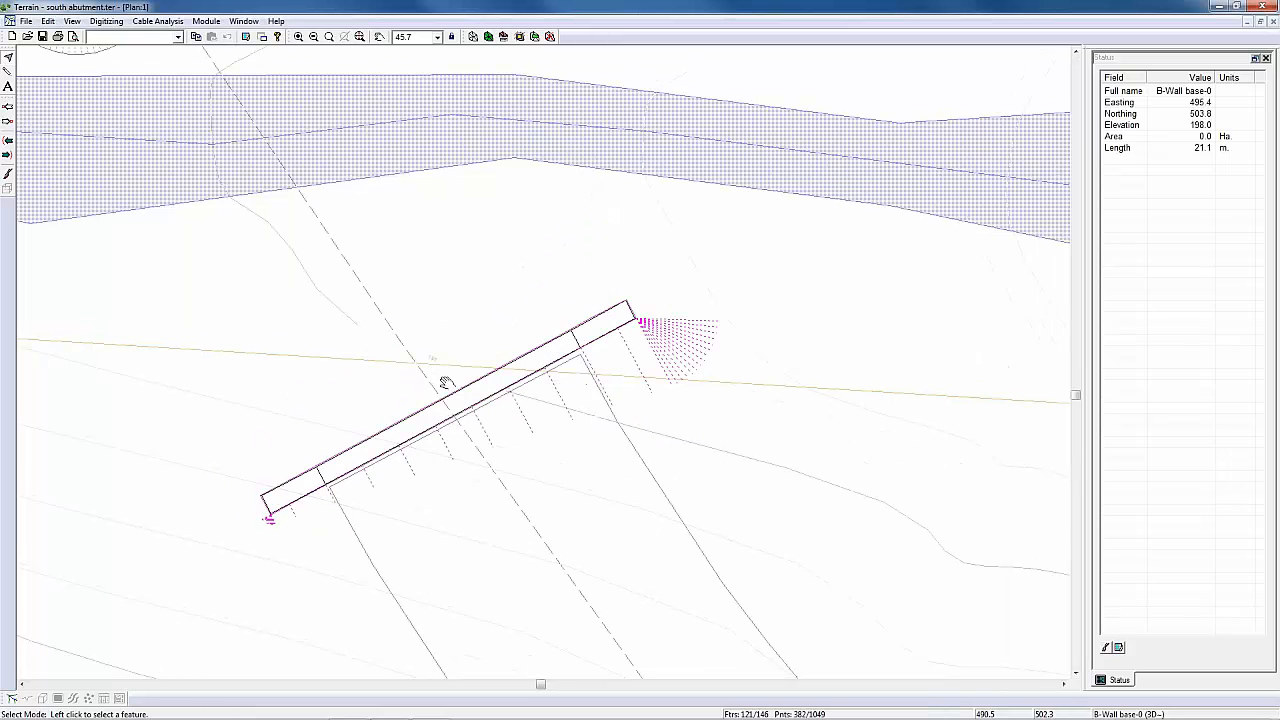
pyautogui.scroll(-2, 446, 383)
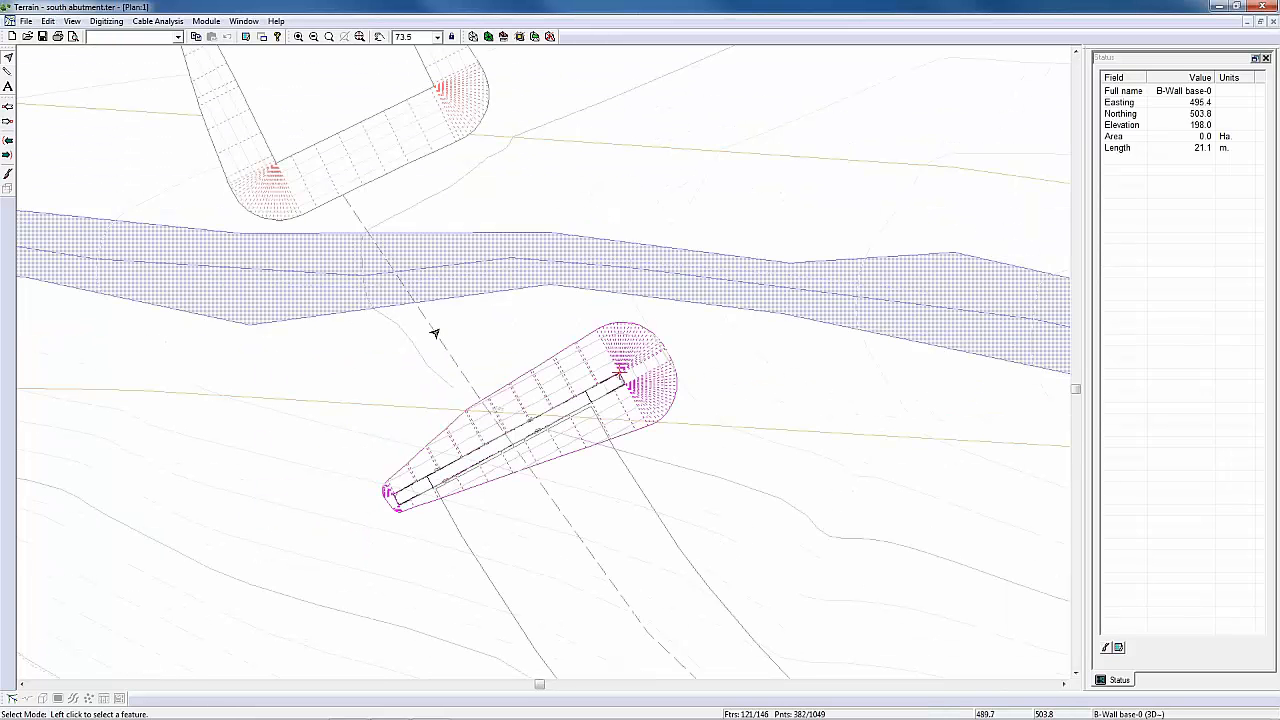
pyautogui.click(26, 21)
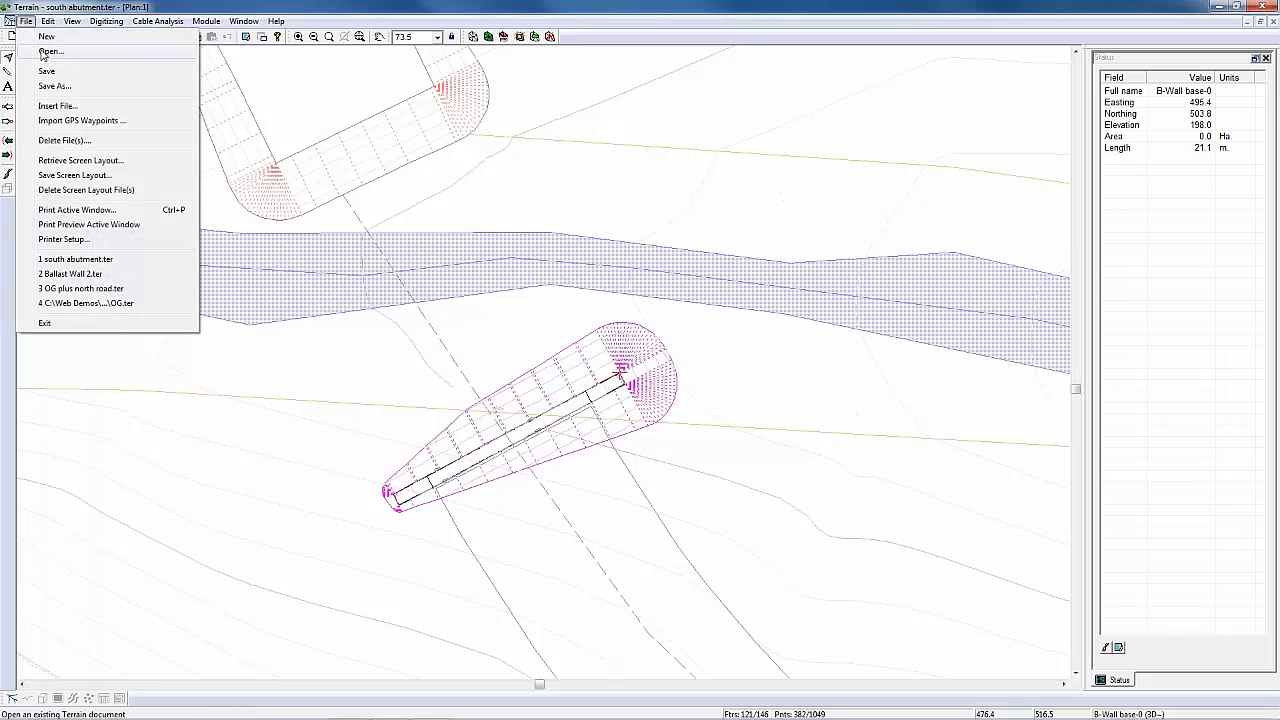
pyautogui.click(45, 52)
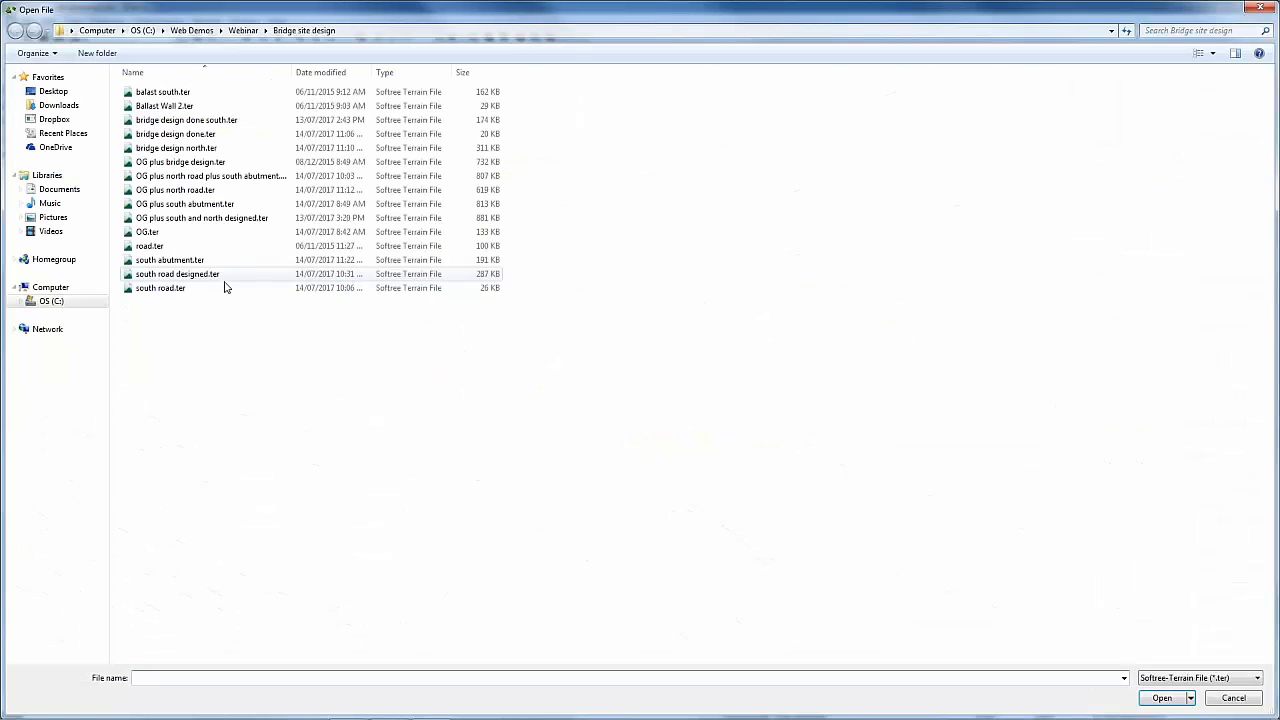
pyautogui.click(175, 190)
pyautogui.click(1161, 698)
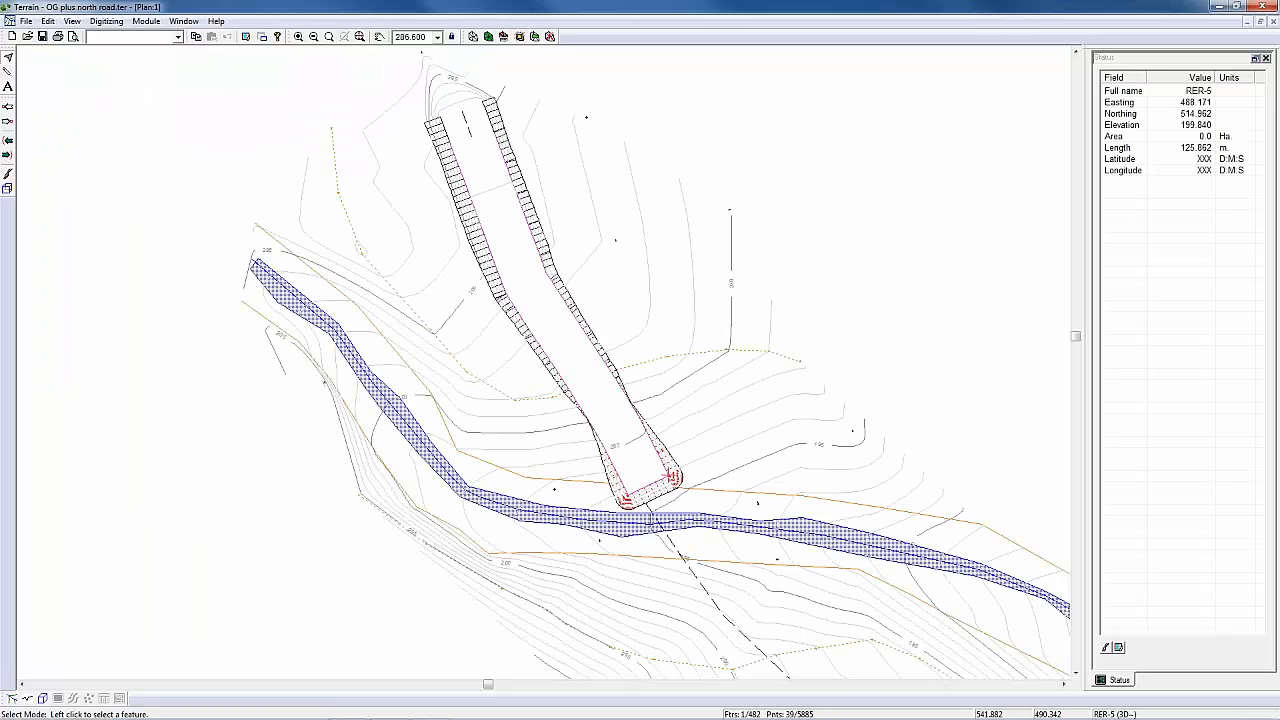
# Step: Merge the south abutment.ter surface from the Bridge site design folder into the open terrain, without stitching breaklines
pyautogui.click(535, 36)
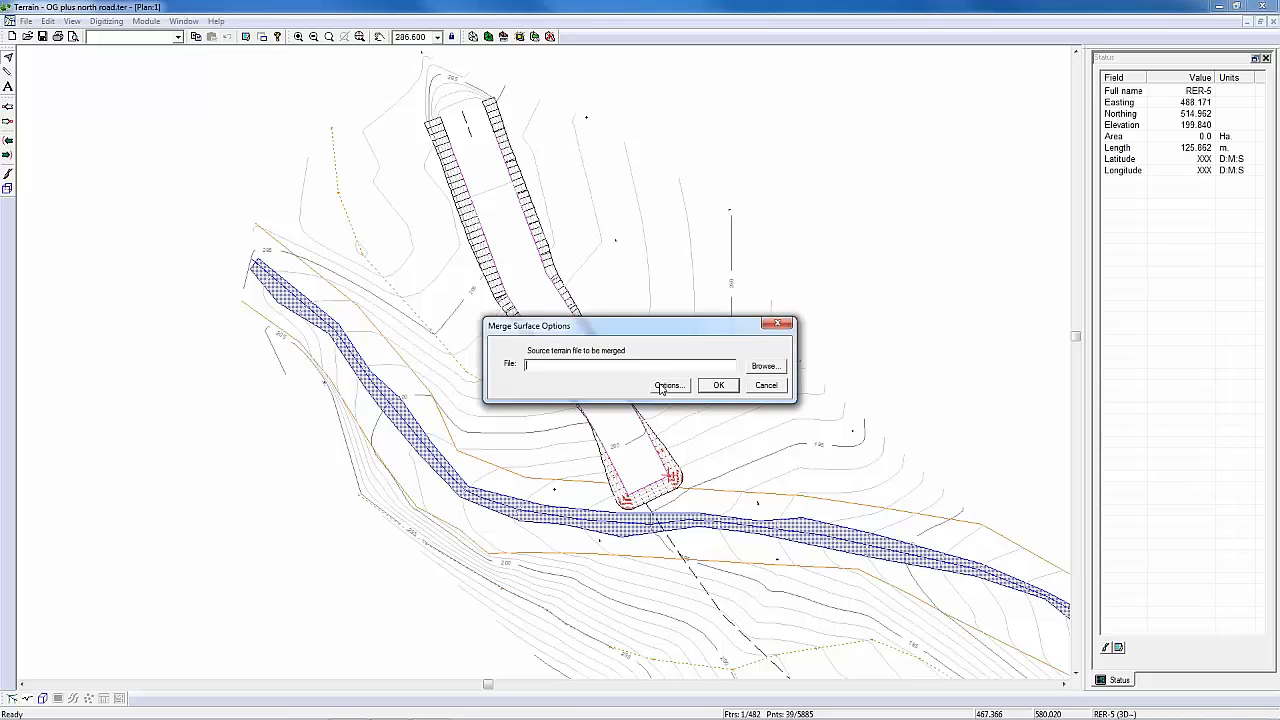
pyautogui.click(661, 386)
pyautogui.click(662, 416)
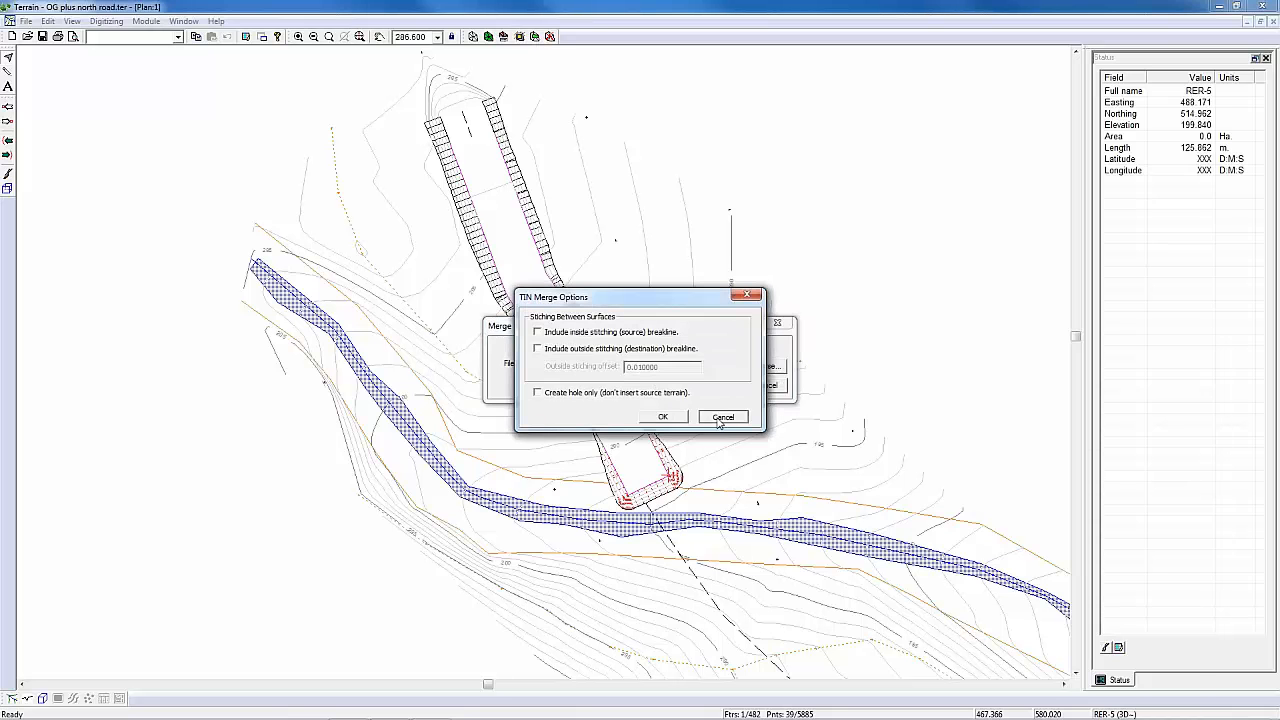
pyautogui.click(769, 364)
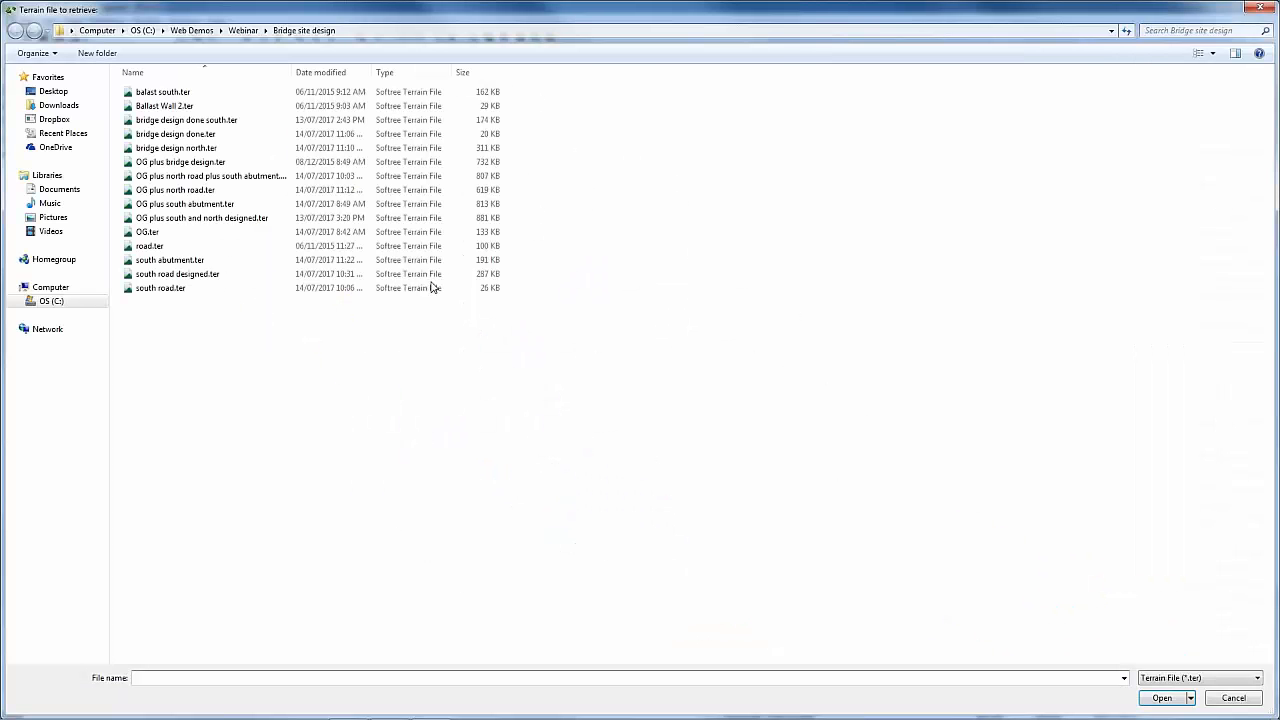
pyautogui.click(192, 262)
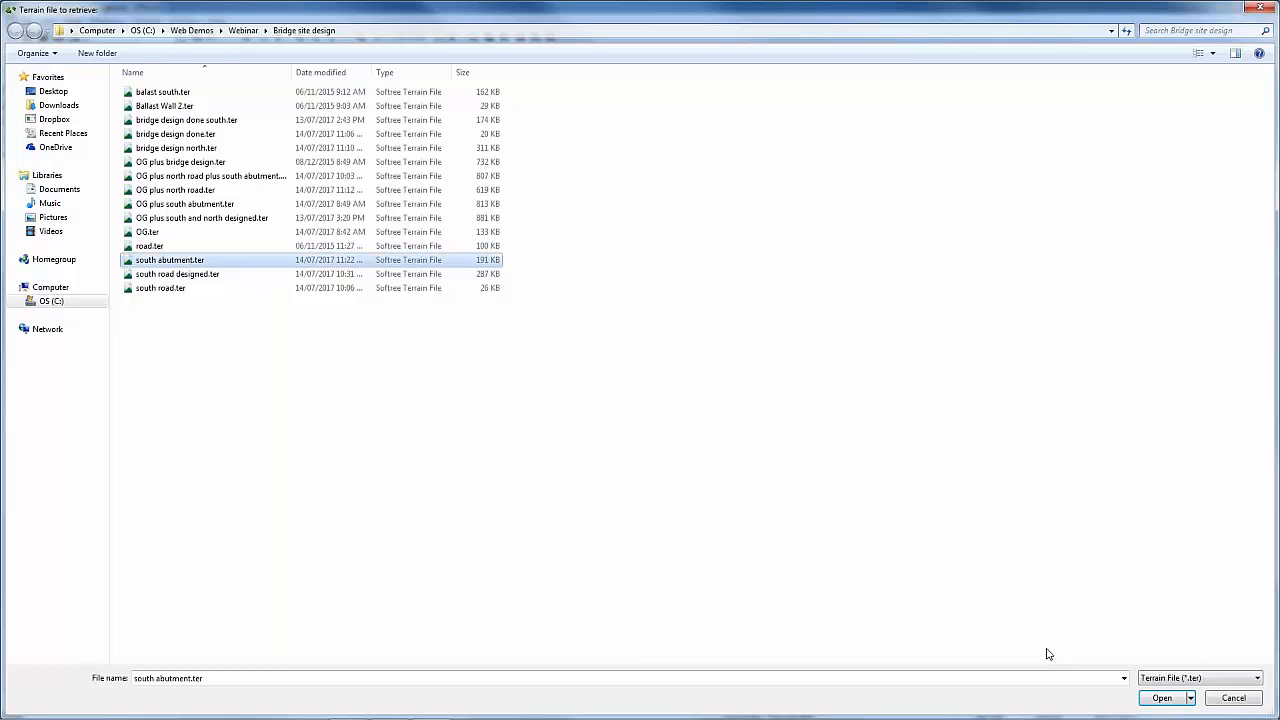
pyautogui.click(1160, 699)
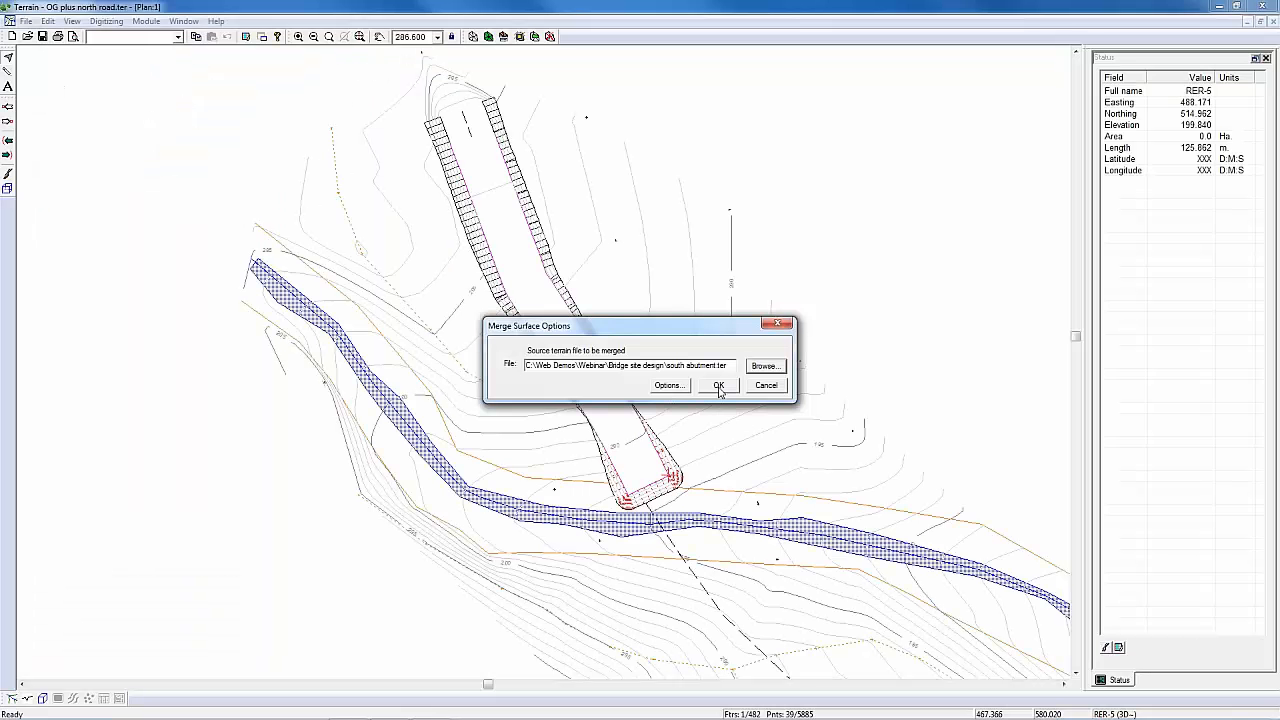
pyautogui.click(718, 386)
pyautogui.click(600, 375)
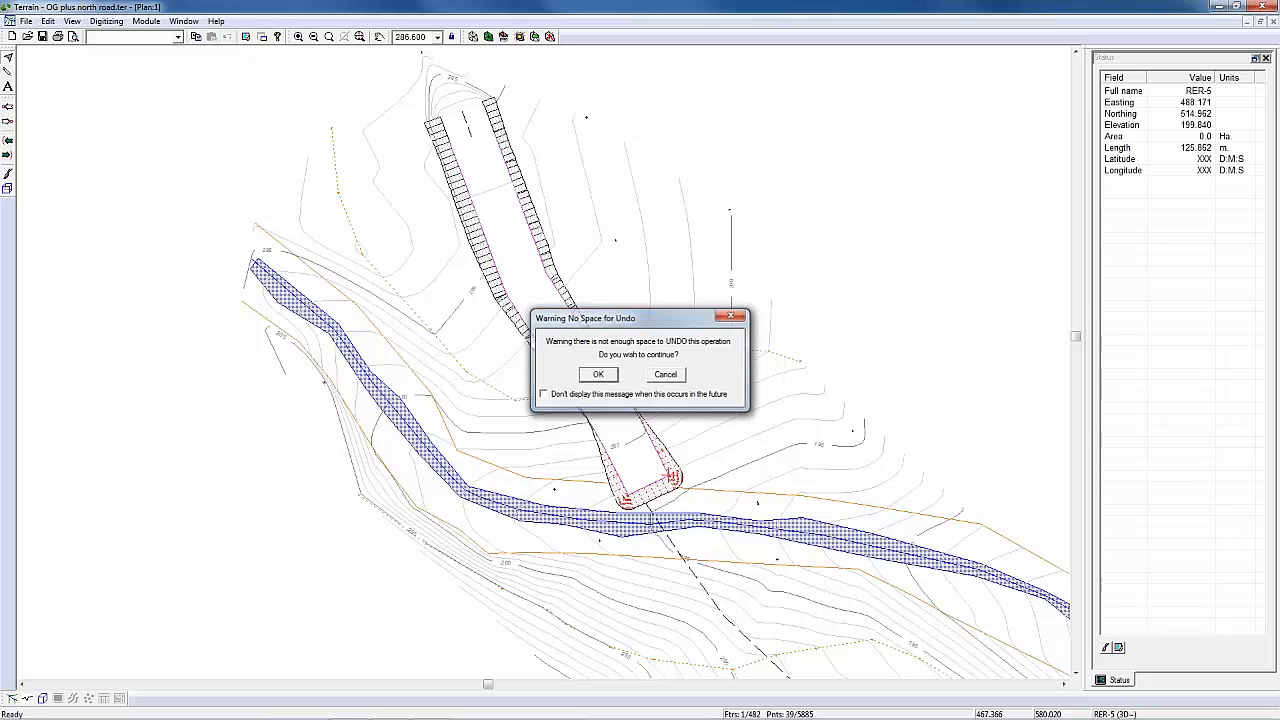
# Step: Generate the TIN and contours for the terrain merged with the south abutment
pyautogui.moveTo(717, 570); pyautogui.dragTo(749, 462, button='middle')
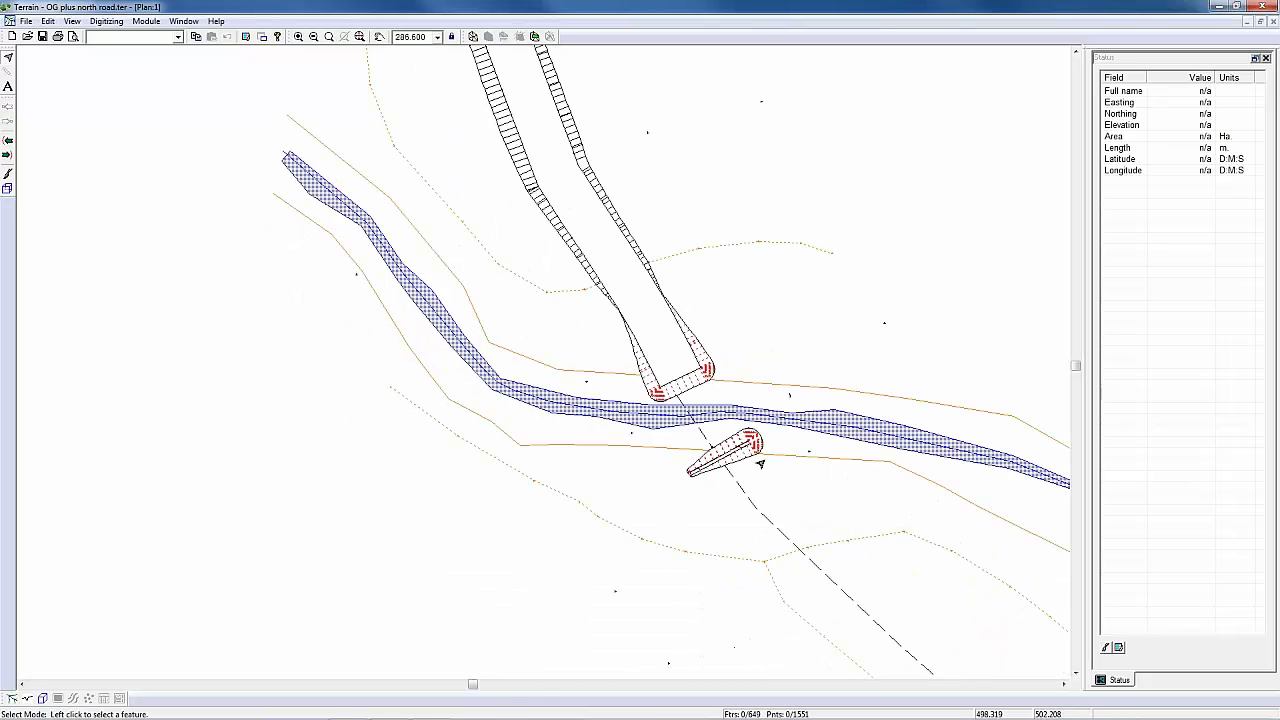
pyautogui.moveTo(731, 451); pyautogui.dragTo(667, 486, button='middle')
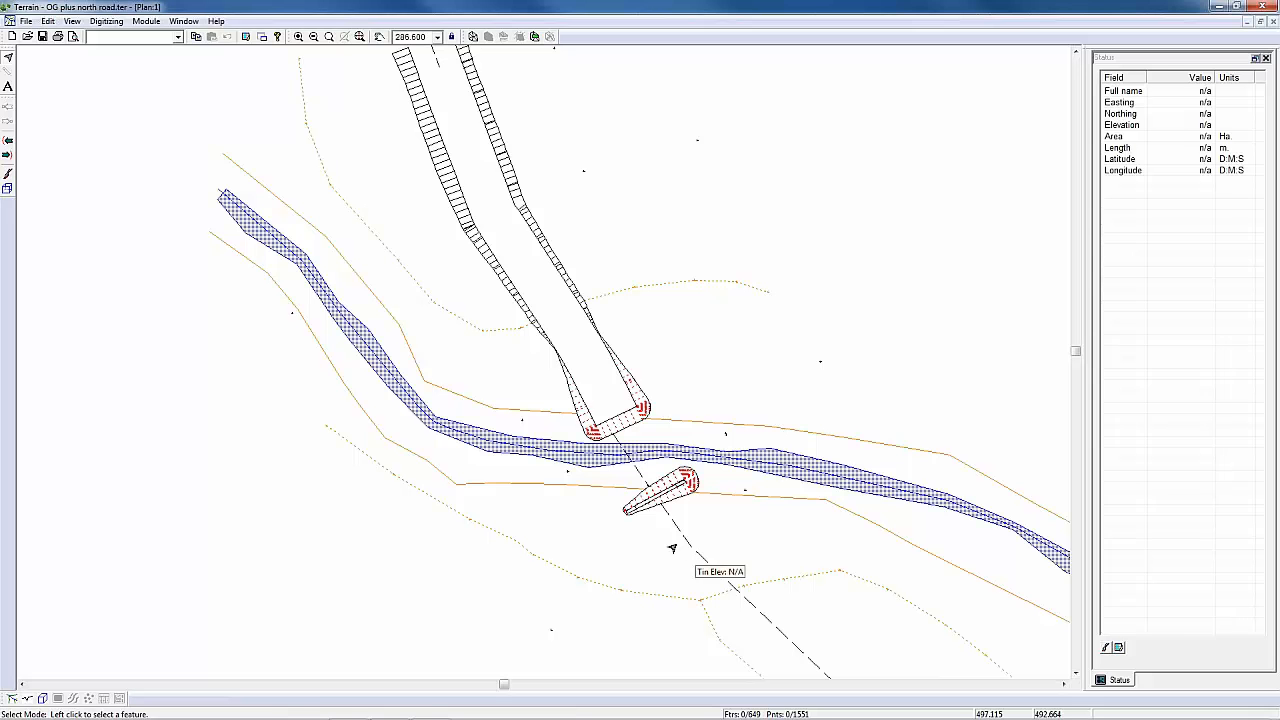
pyautogui.moveTo(680, 527); pyautogui.dragTo(705, 549, button='middle')
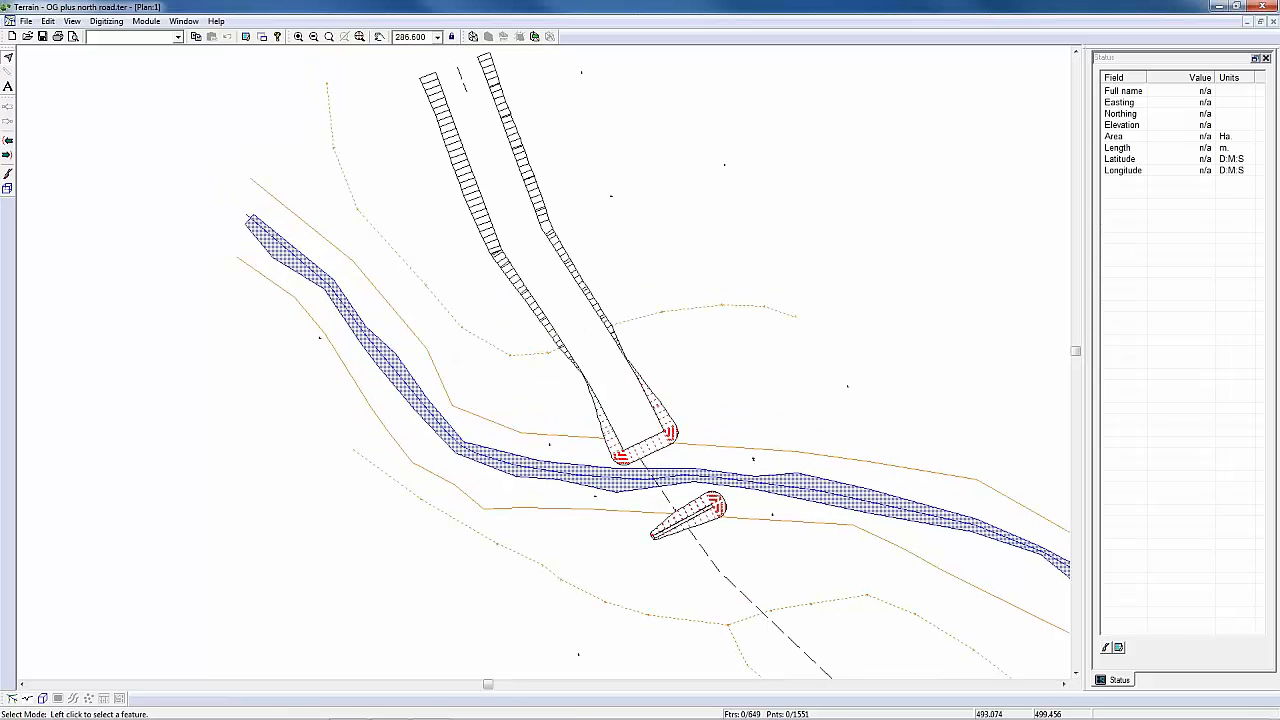
pyautogui.scroll(1, 694, 541)
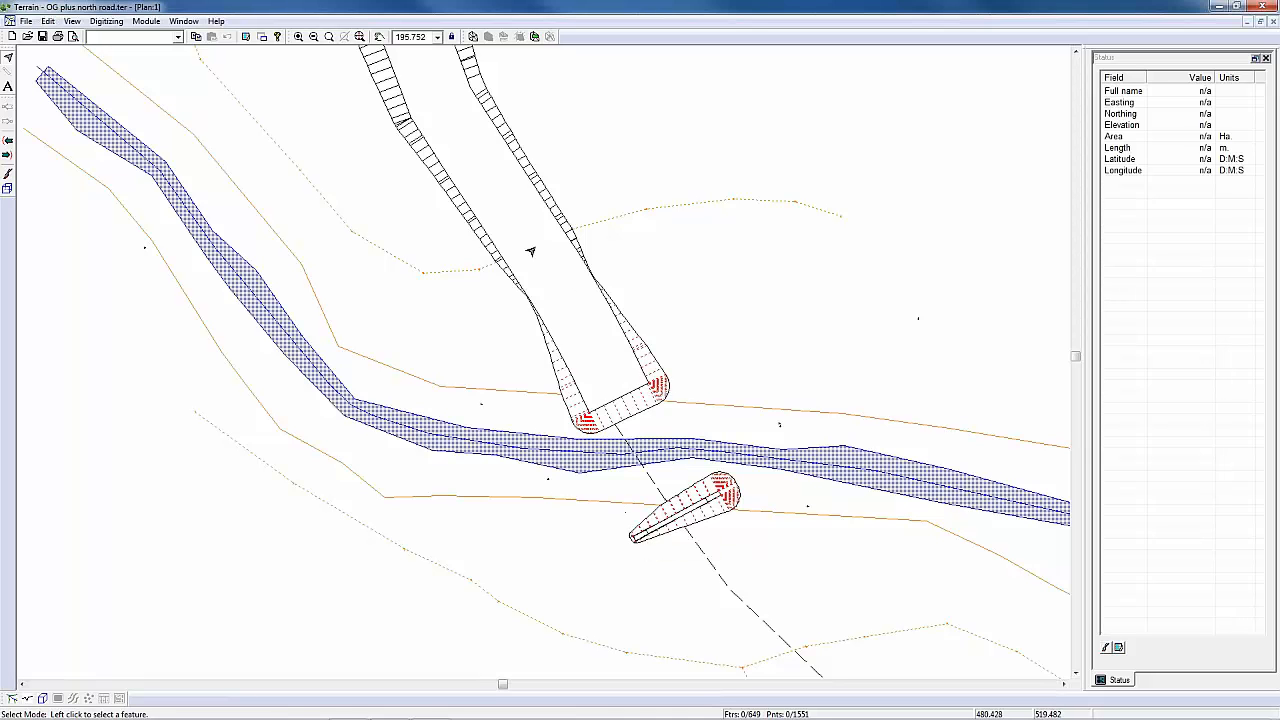
pyautogui.click(474, 38)
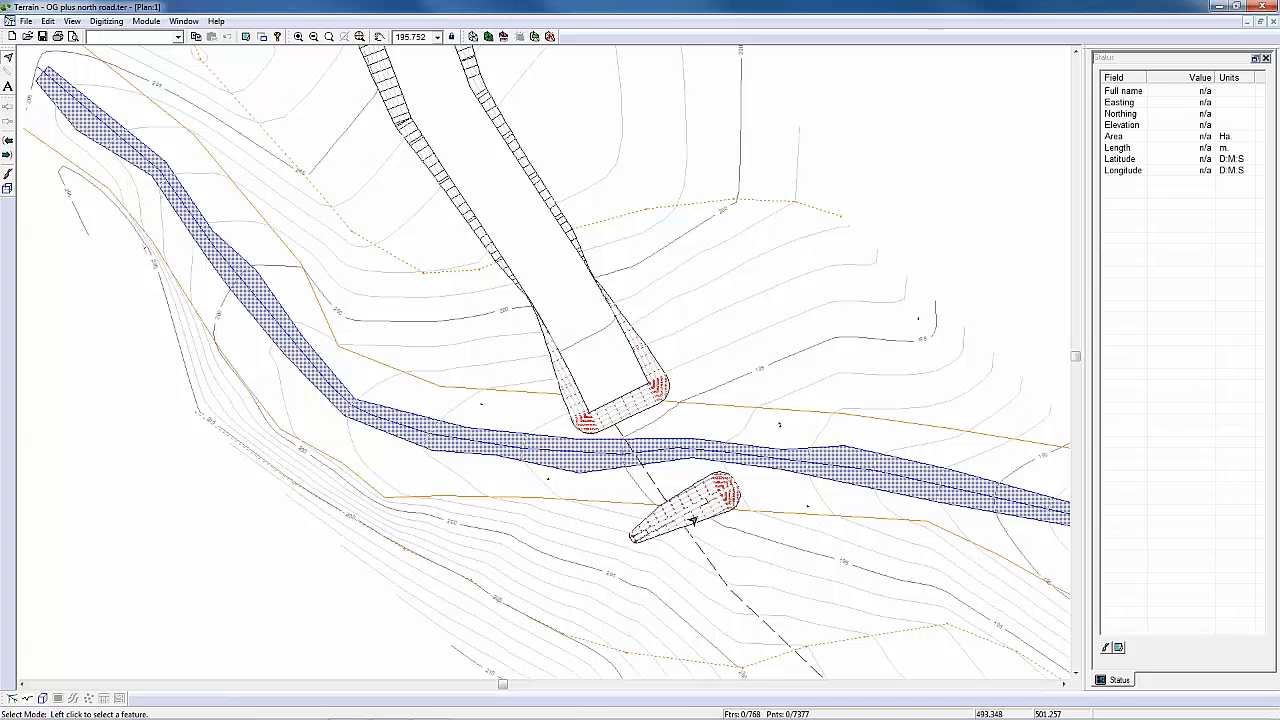
# Step: Examine the south abutment and the north road's end across the stream from several angles in the 3D view
pyautogui.moveTo(692, 521)
pyautogui.click(44, 698)
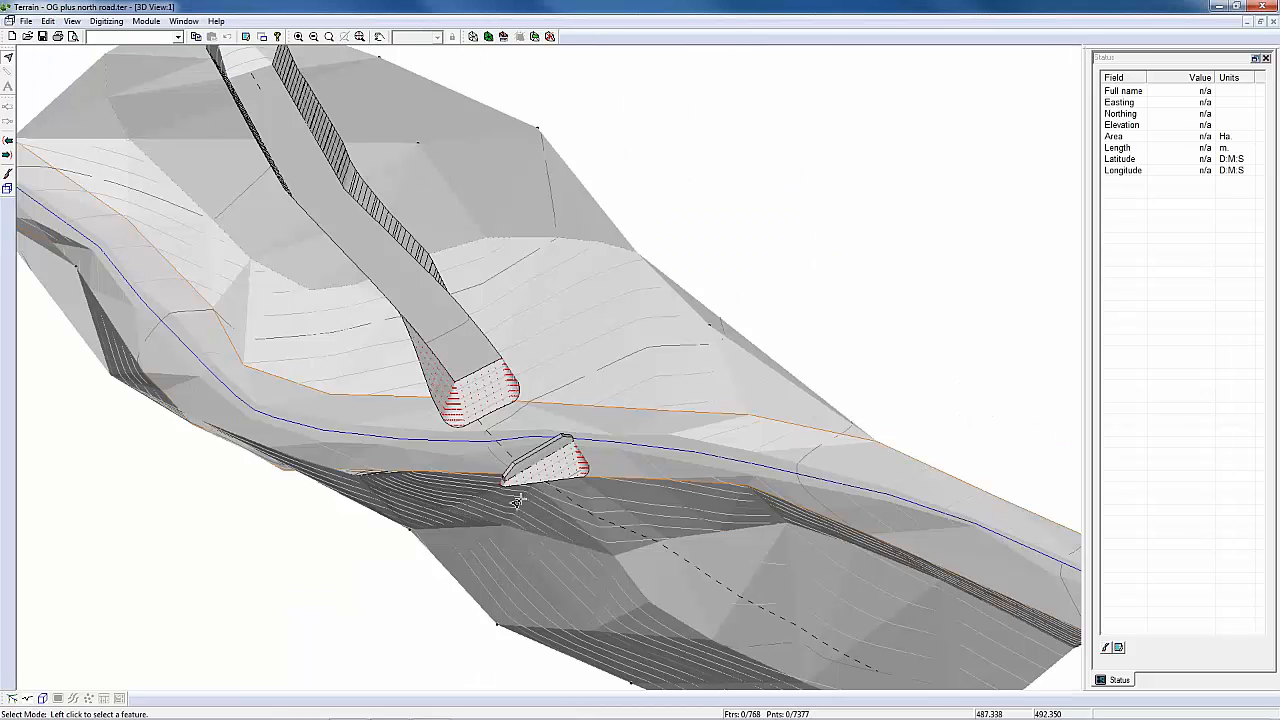
pyautogui.moveTo(518, 501); pyautogui.dragTo(644, 545)
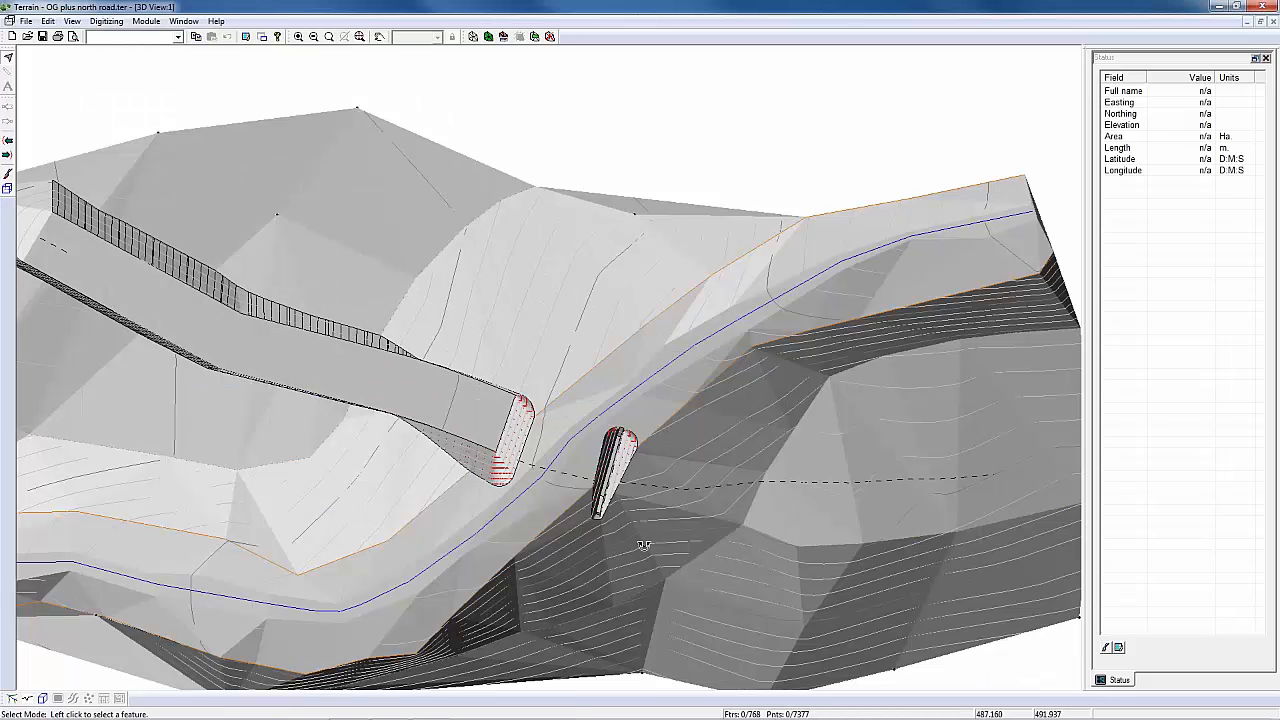
pyautogui.scroll(4, 644, 545)
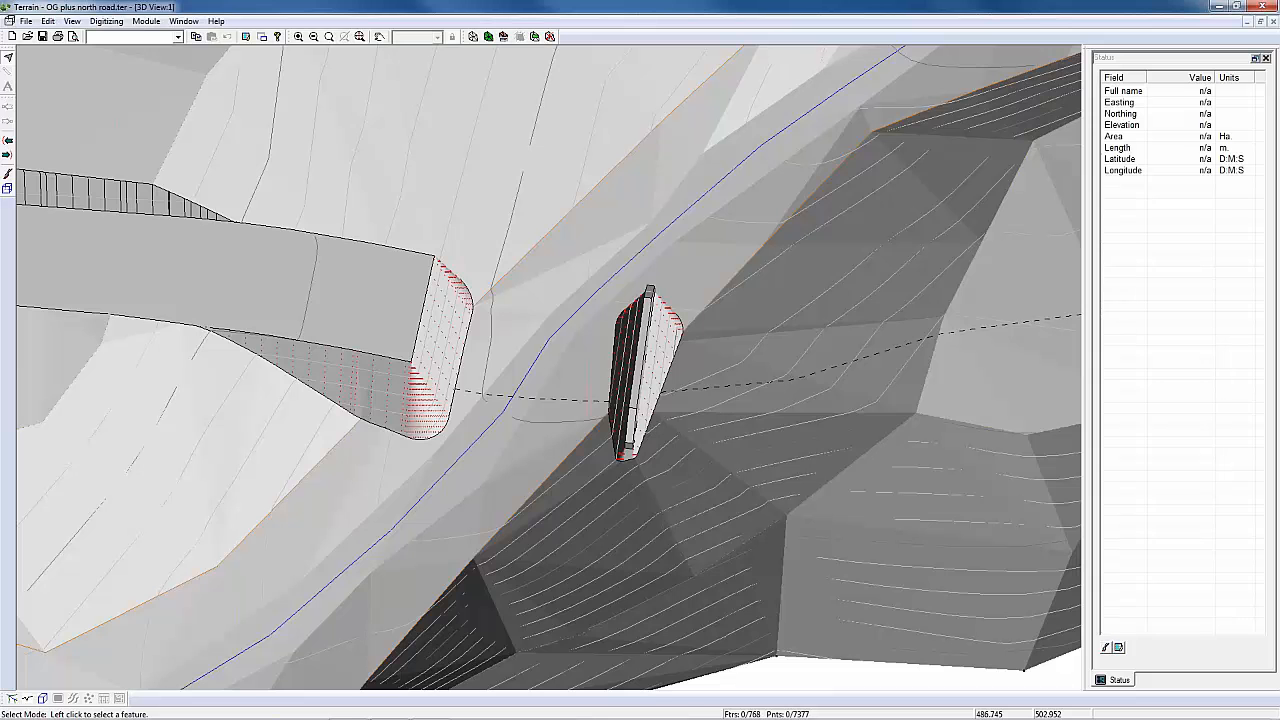
pyautogui.moveTo(644, 545); pyautogui.dragTo(595, 408, button='middle')
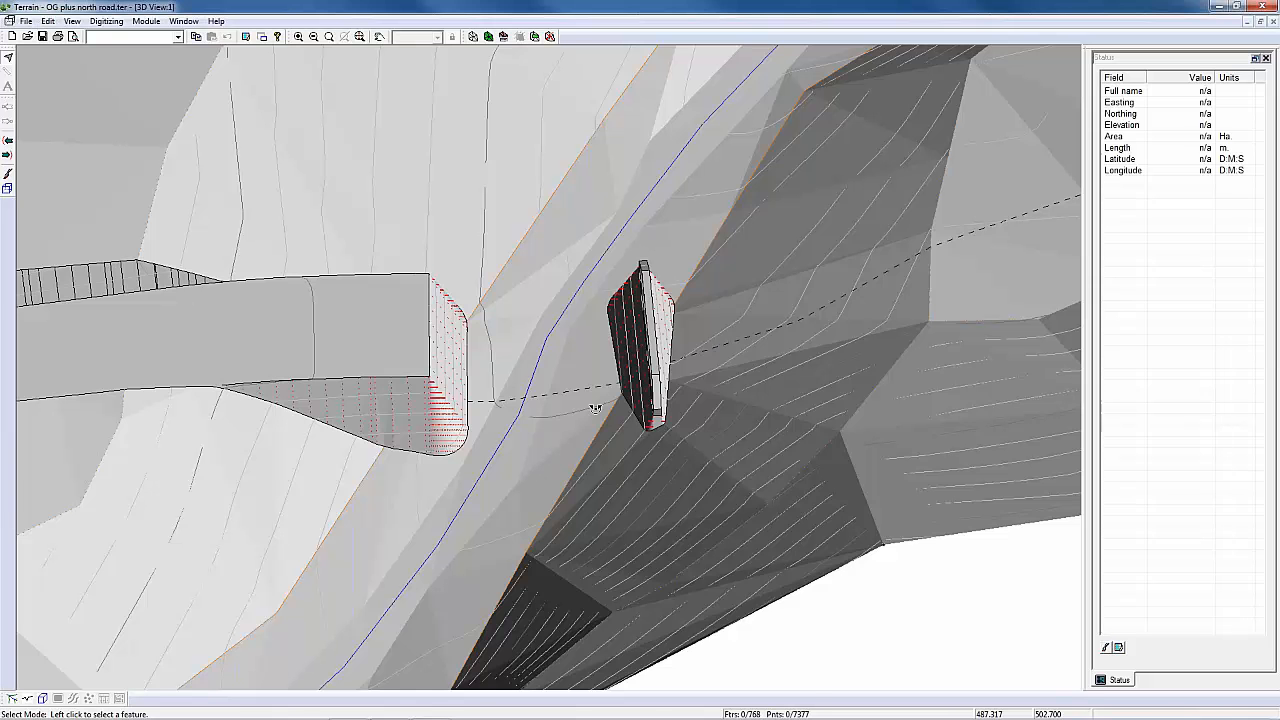
pyautogui.moveTo(595, 408); pyautogui.dragTo(706, 413, button='middle')
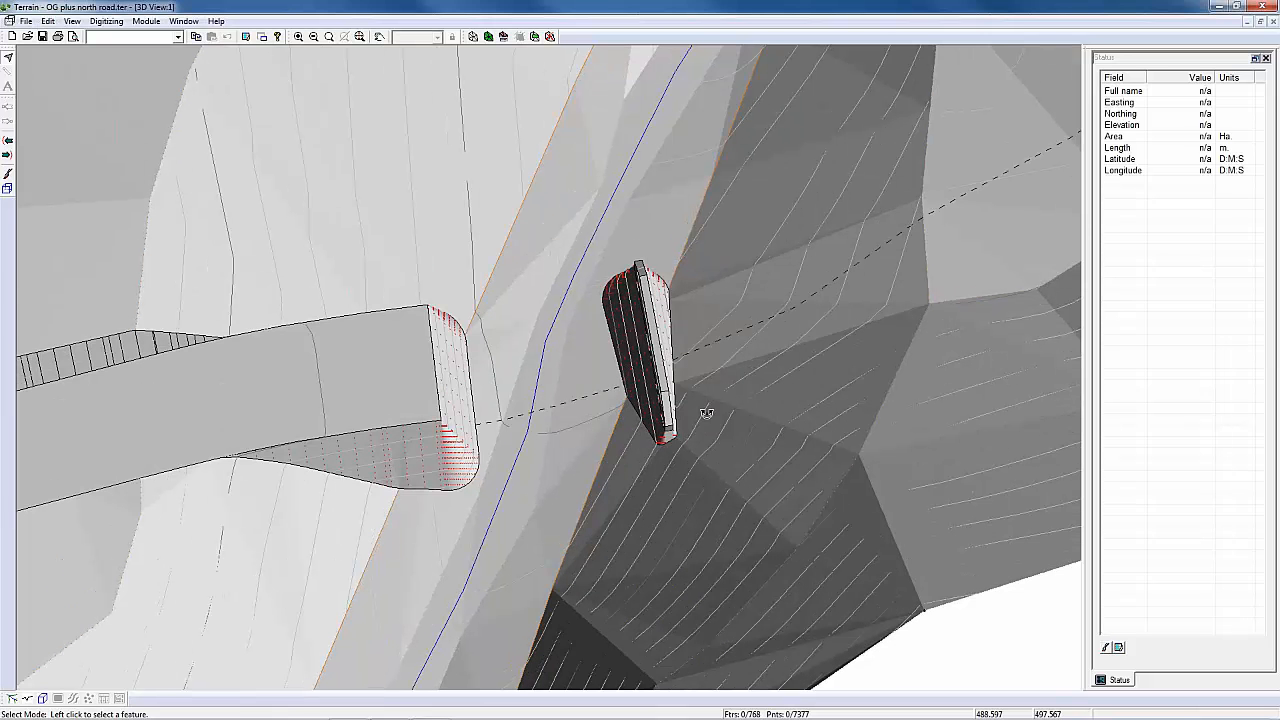
pyautogui.moveTo(706, 413); pyautogui.dragTo(724, 431, button='middle')
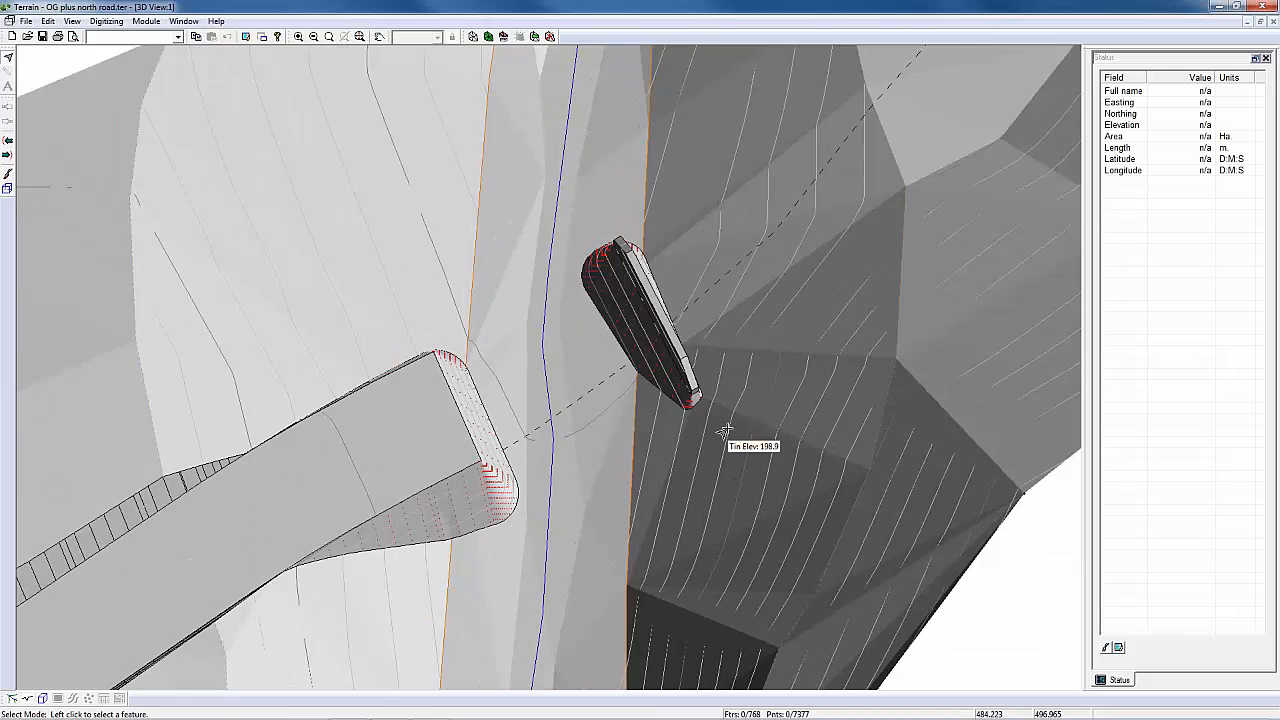
pyautogui.moveTo(724, 431); pyautogui.dragTo(690, 430, button='middle')
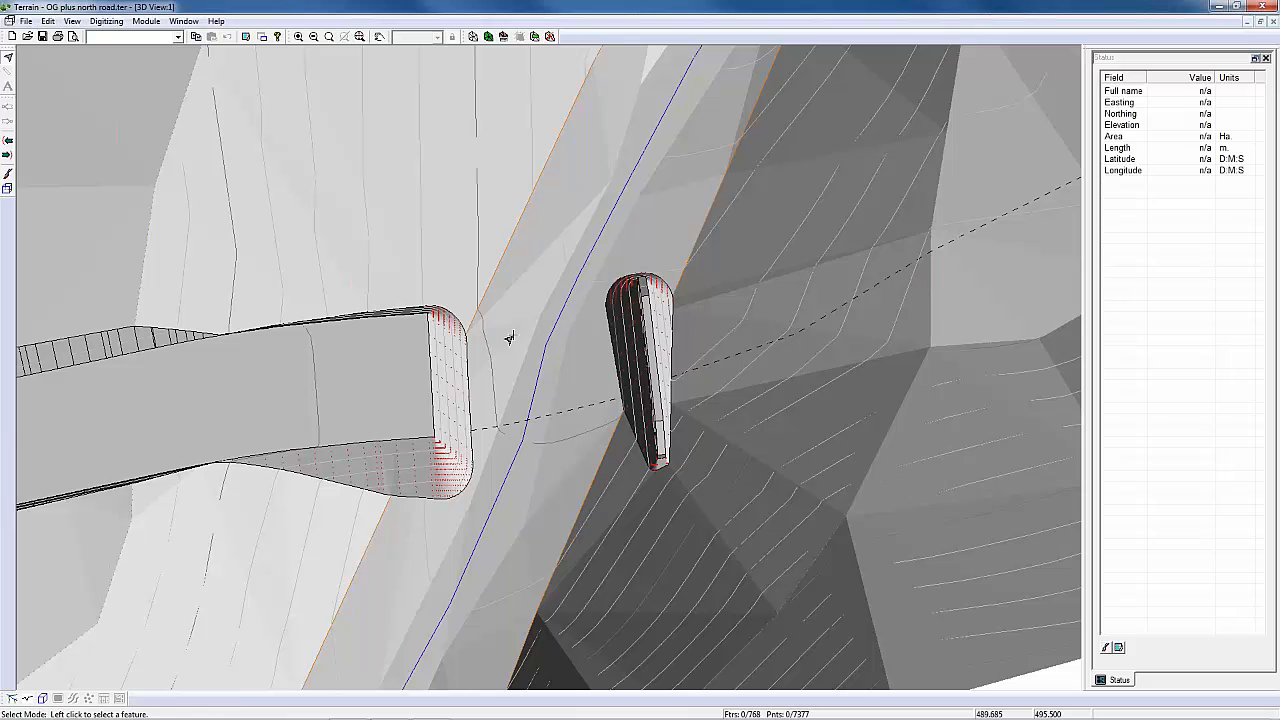
# Step: Return to the plan view and save the merged terrain as OG plus north road plus south abutment.ter, replacing the existing file
pyautogui.click(1248, 22)
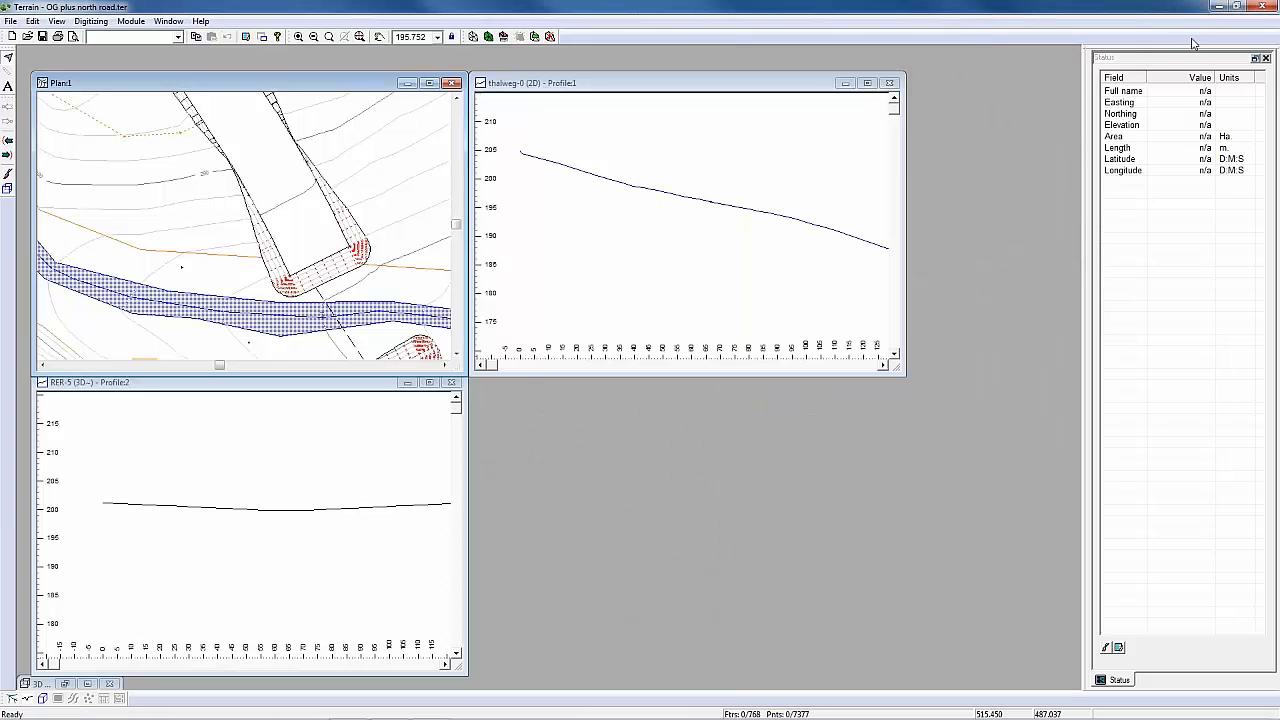
pyautogui.doubleClick(264, 83)
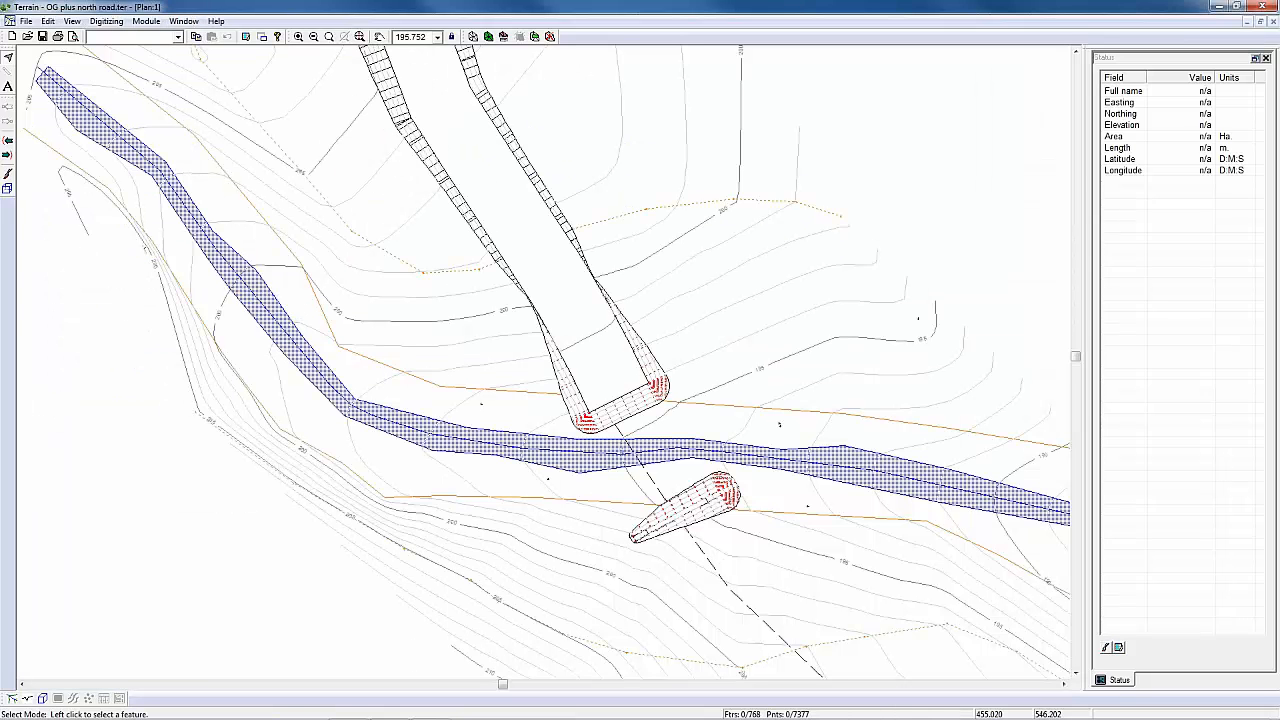
pyautogui.click(26, 21)
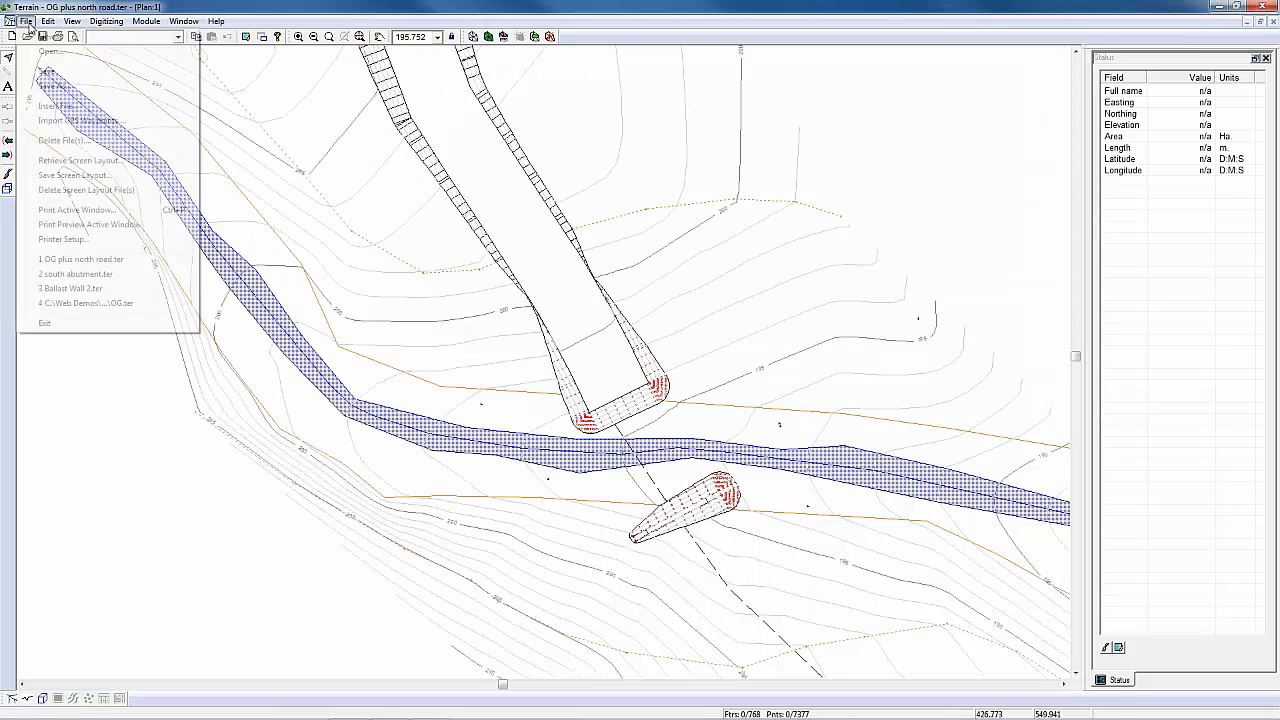
pyautogui.click(56, 88)
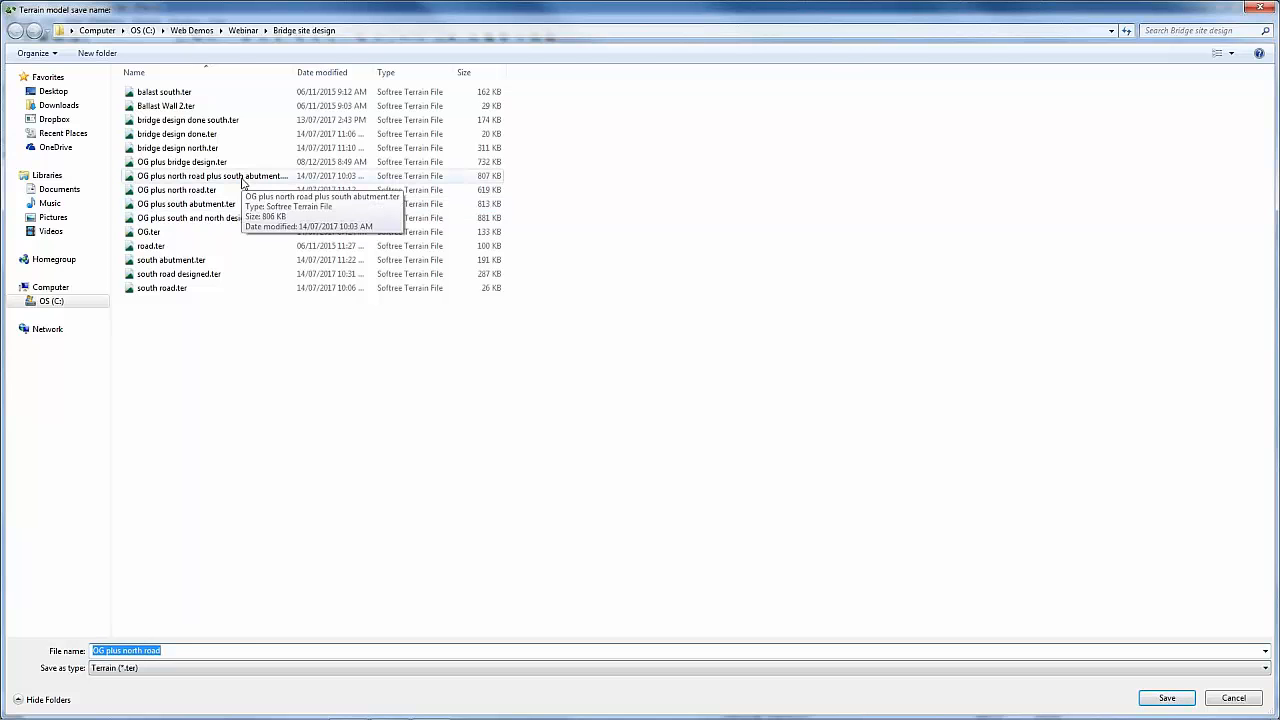
pyautogui.click(242, 177)
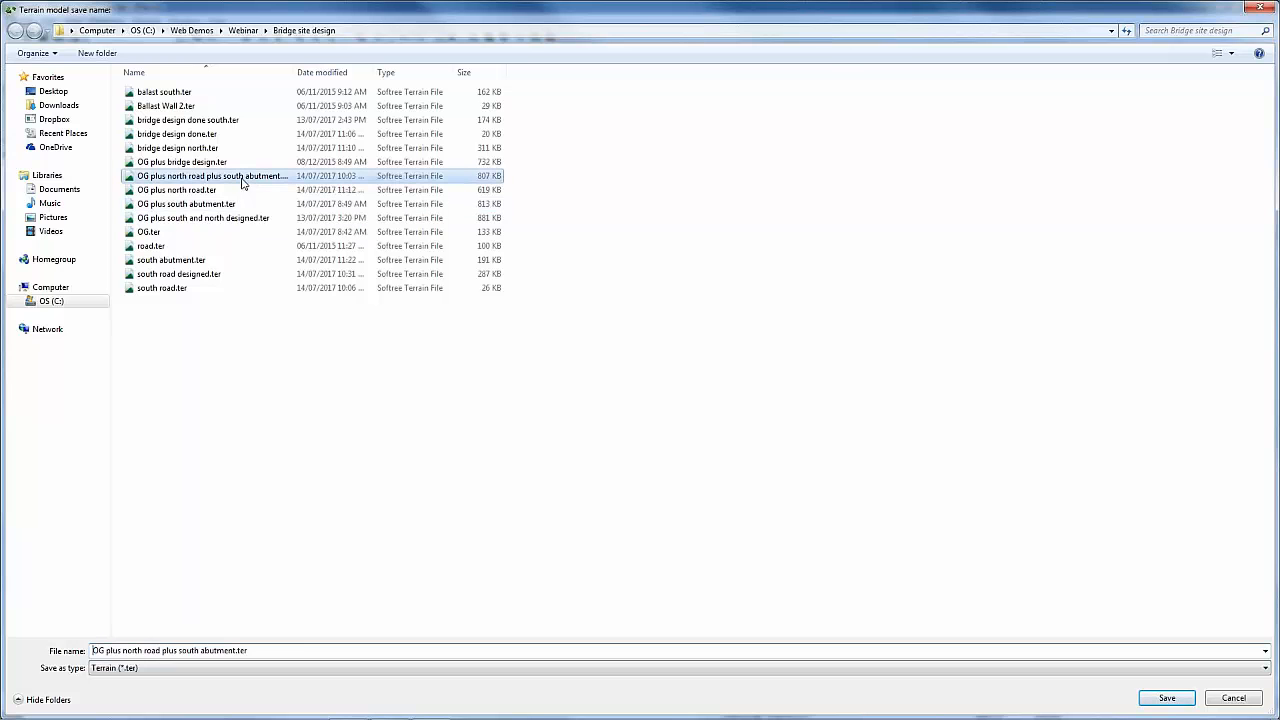
pyautogui.click(1168, 697)
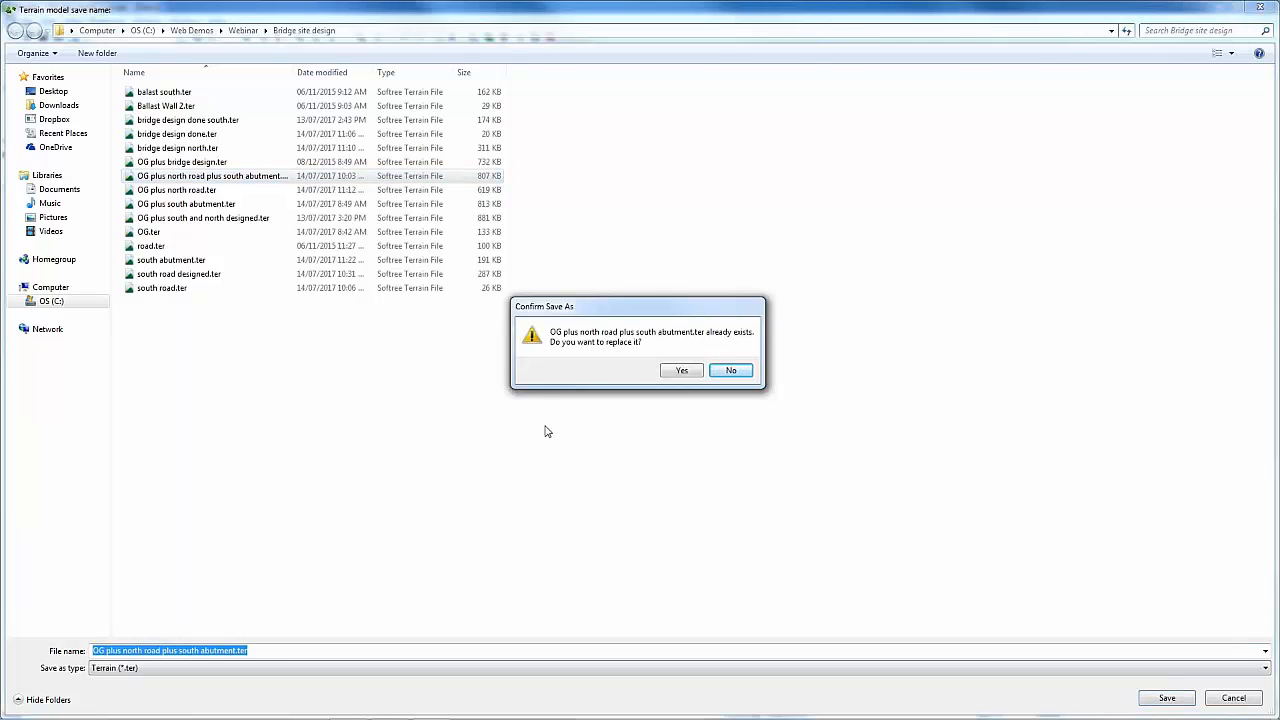
pyautogui.click(684, 372)
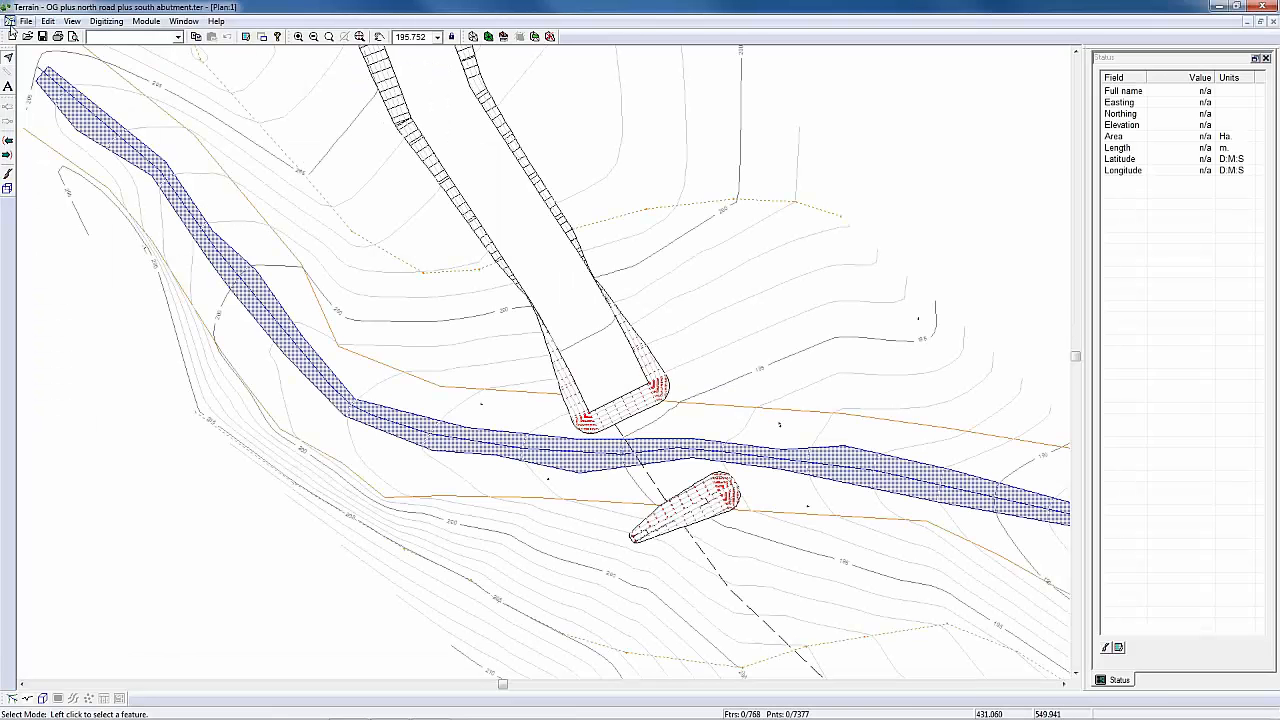
# Step: Open south road.ter and add OG plus north road plus south abutment.ter as the plan window's background
pyautogui.click(24, 21)
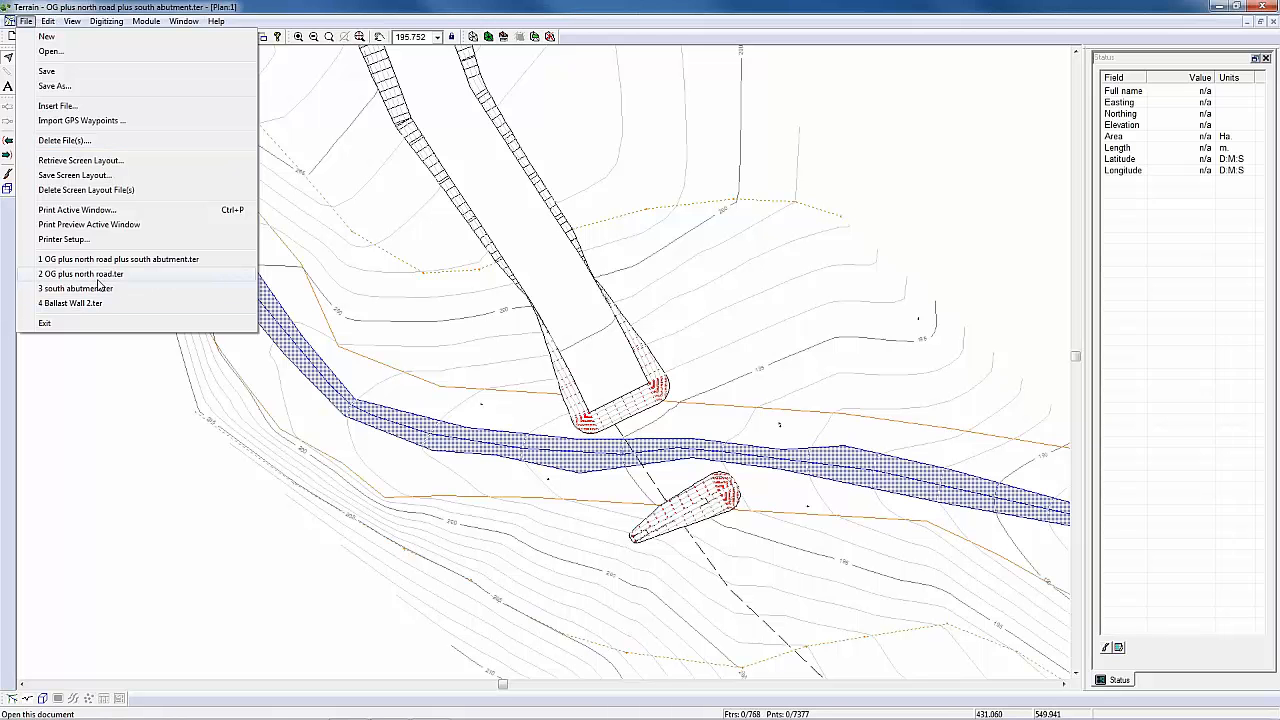
pyautogui.click(50, 51)
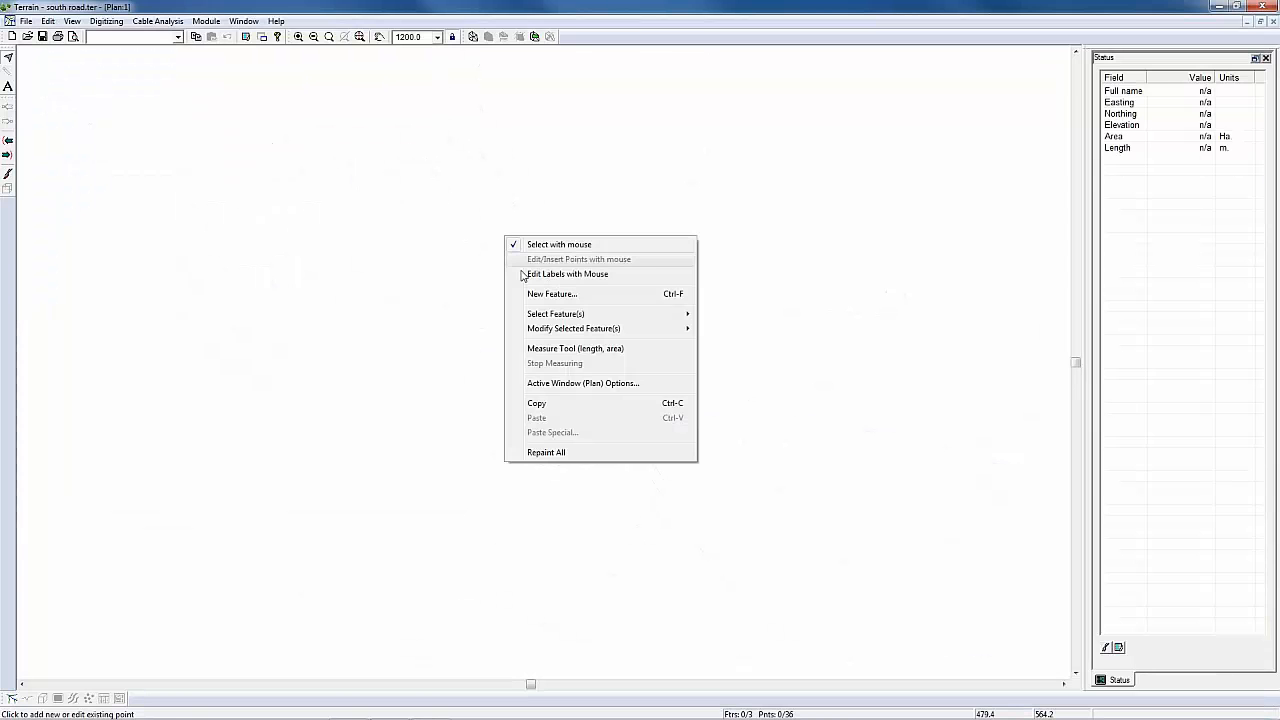
pyautogui.click(556, 381)
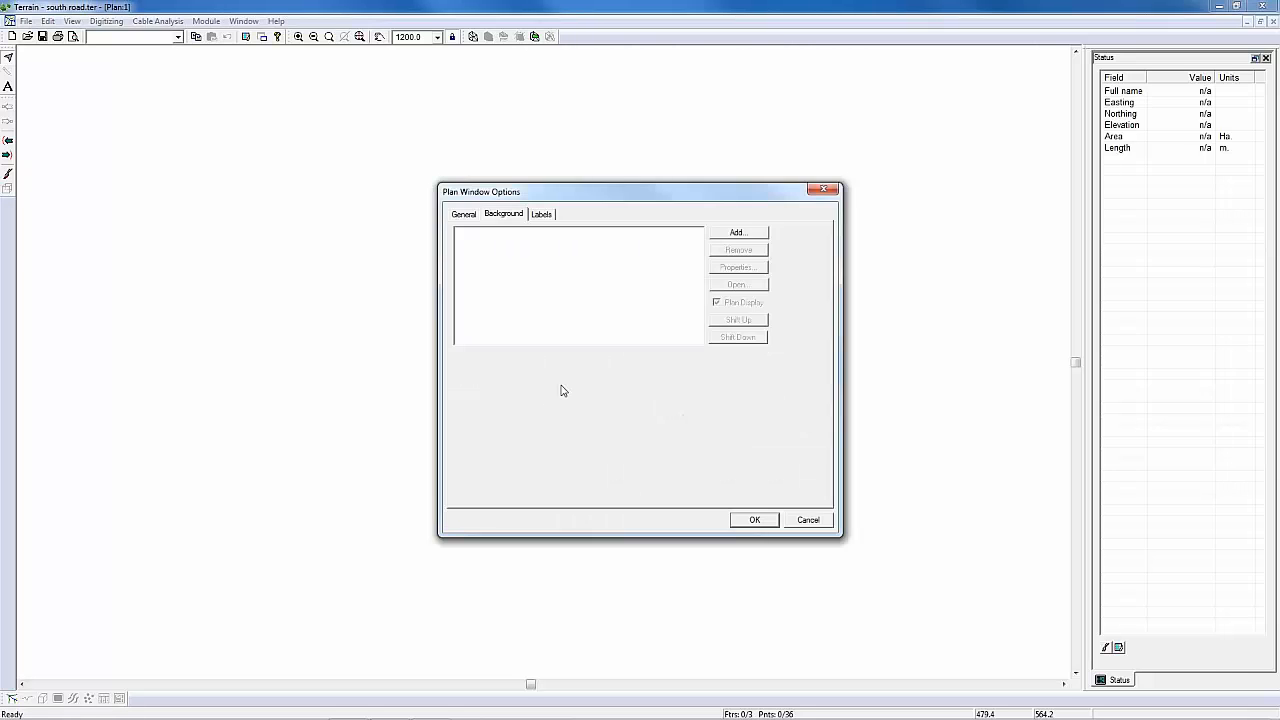
pyautogui.click(738, 232)
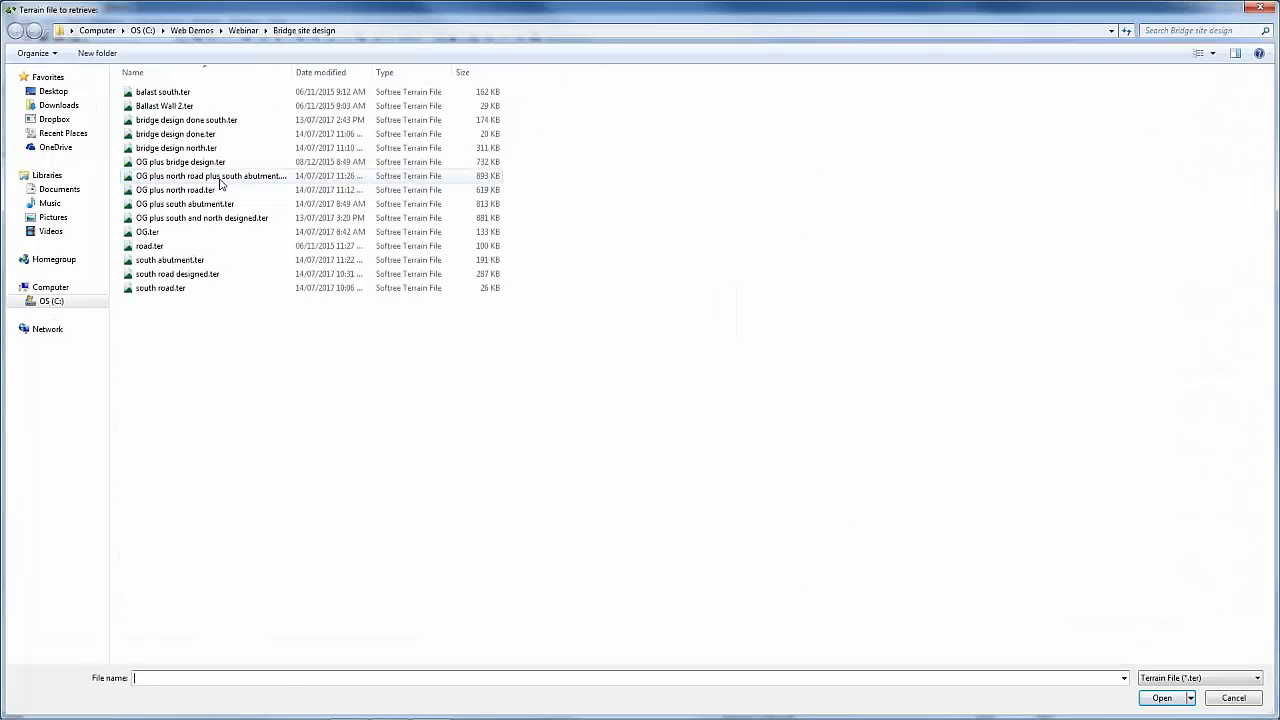
pyautogui.click(219, 180)
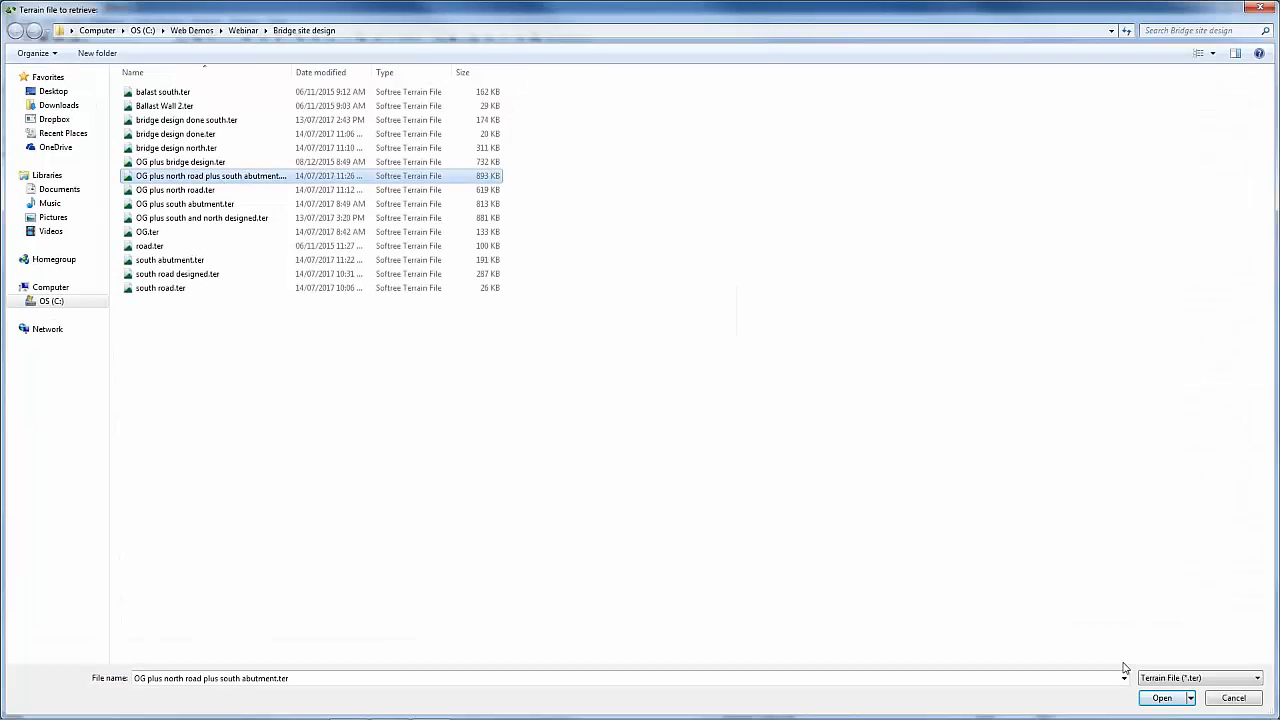
pyautogui.click(1168, 700)
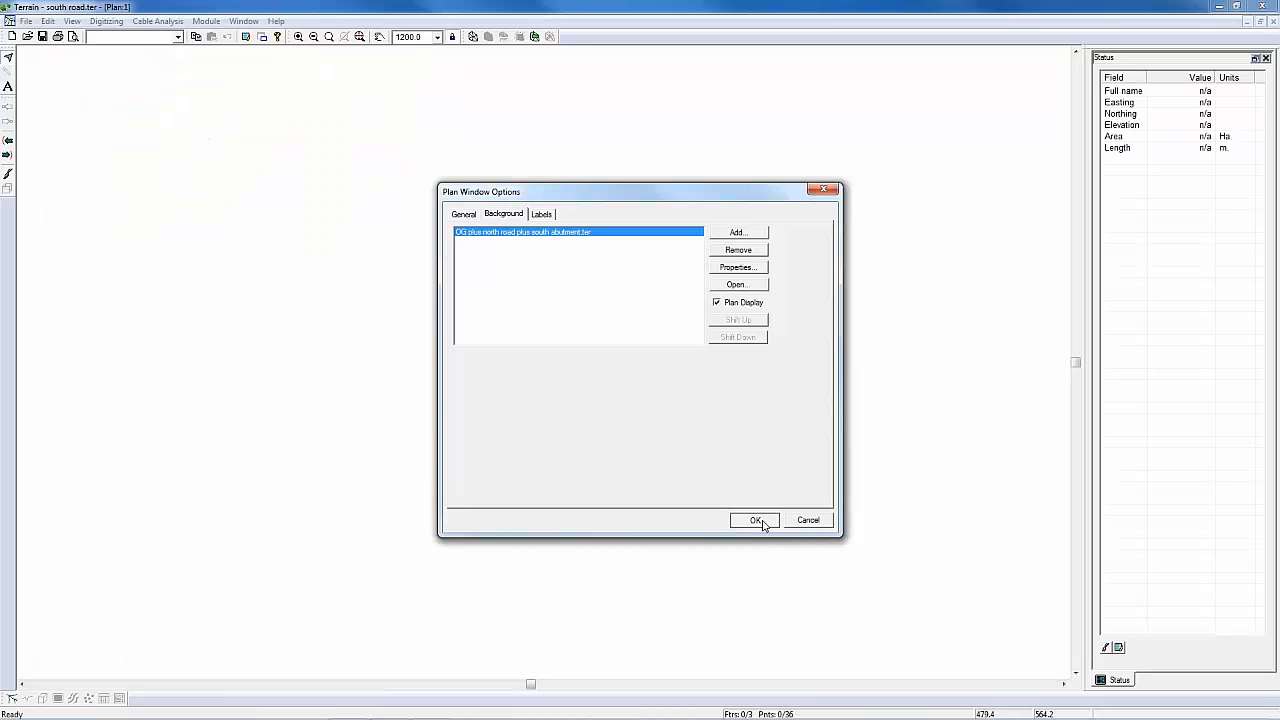
pyautogui.click(766, 520)
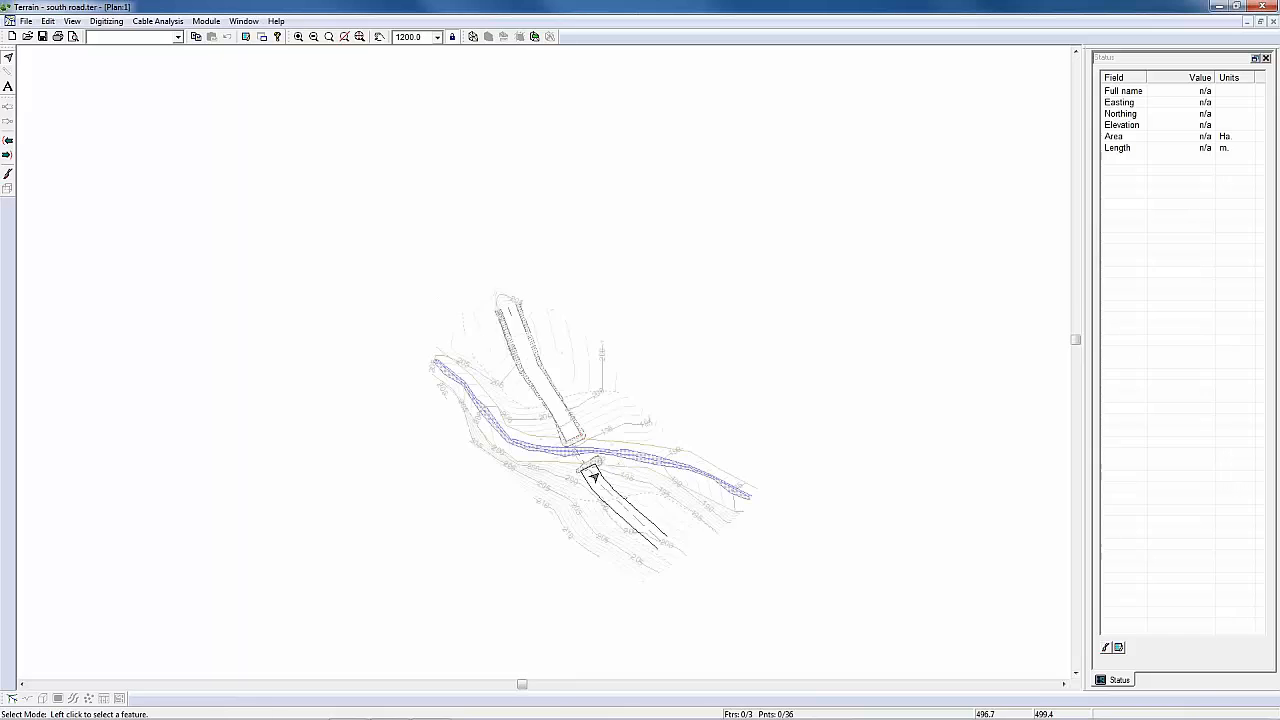
# Step: Select the south road outline and start grading it with OG plus north road plus south abutment.ter as the target surface
pyautogui.scroll(2, 593, 478)
pyautogui.scroll(1, 593, 481)
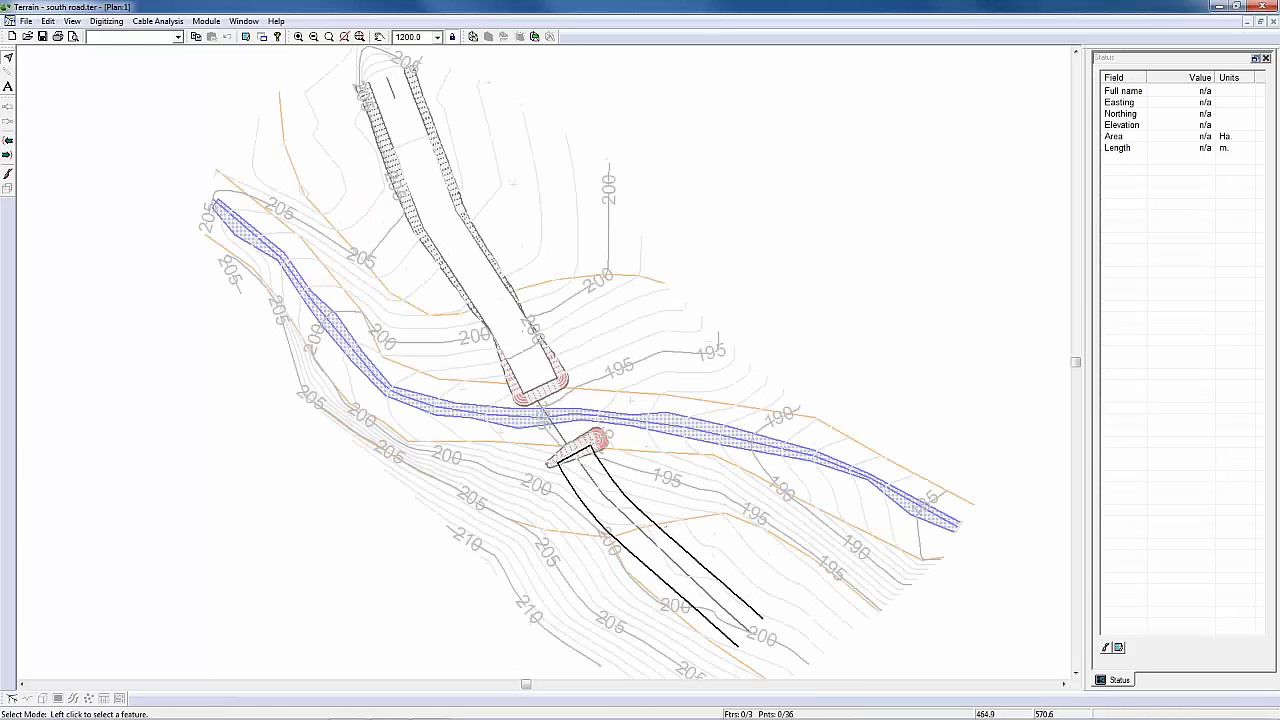
pyautogui.scroll(-5, 593, 481)
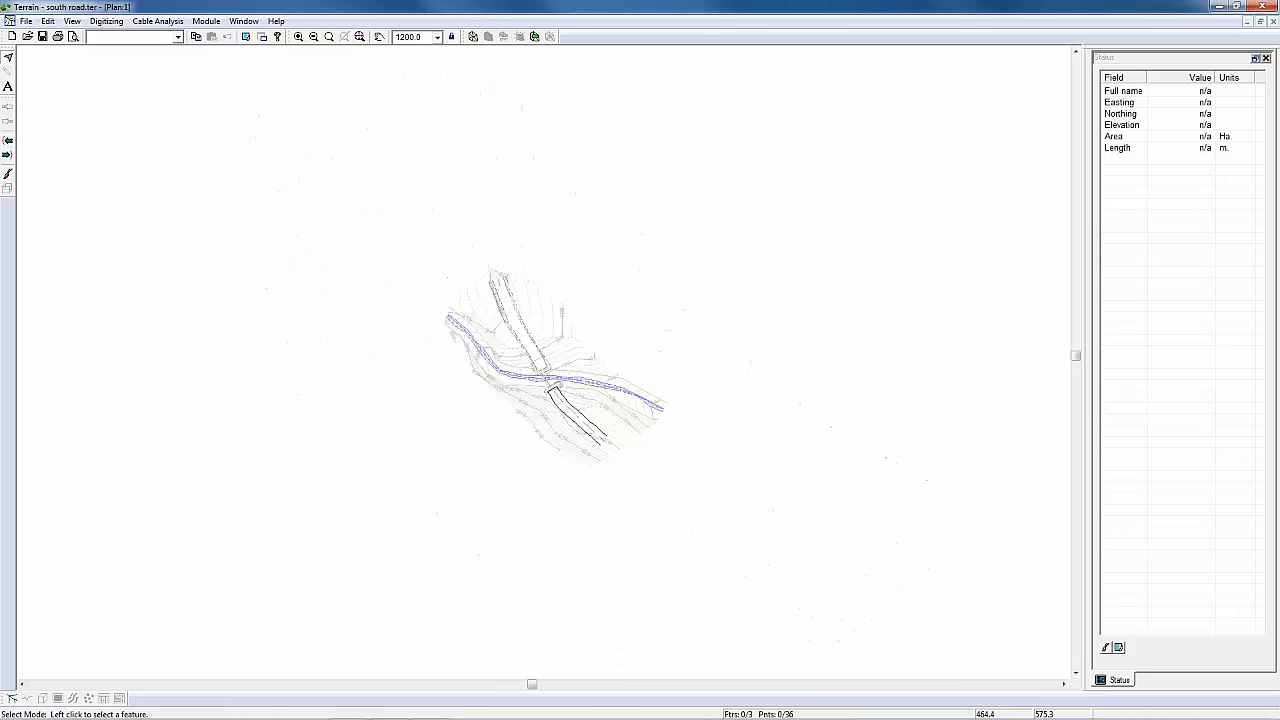
pyautogui.click(363, 38)
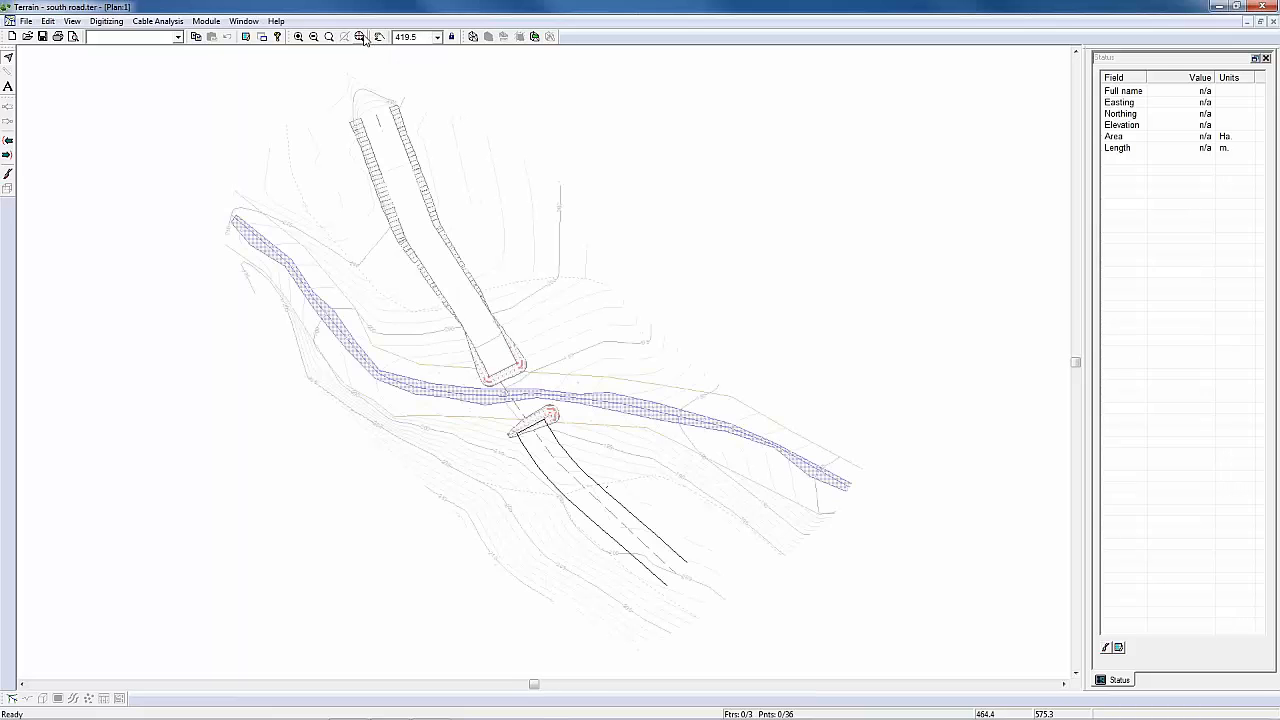
pyautogui.scroll(2, 447, 428)
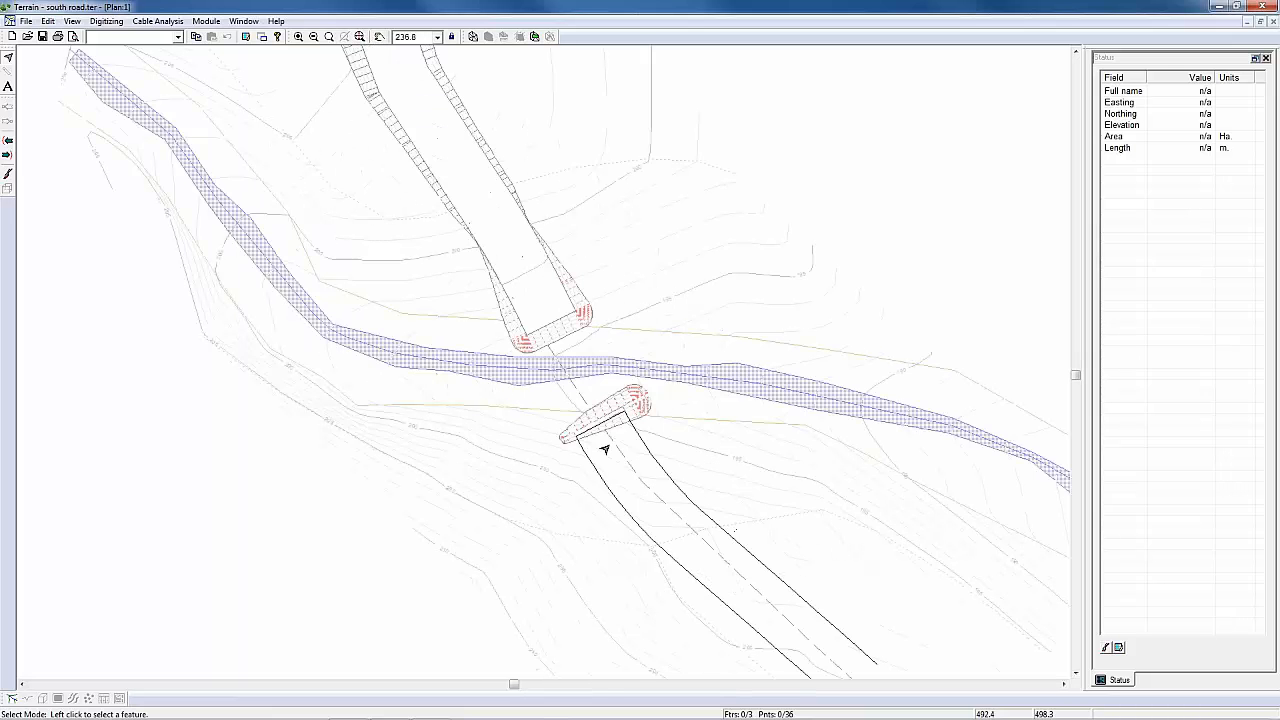
pyautogui.scroll(1, 604, 448)
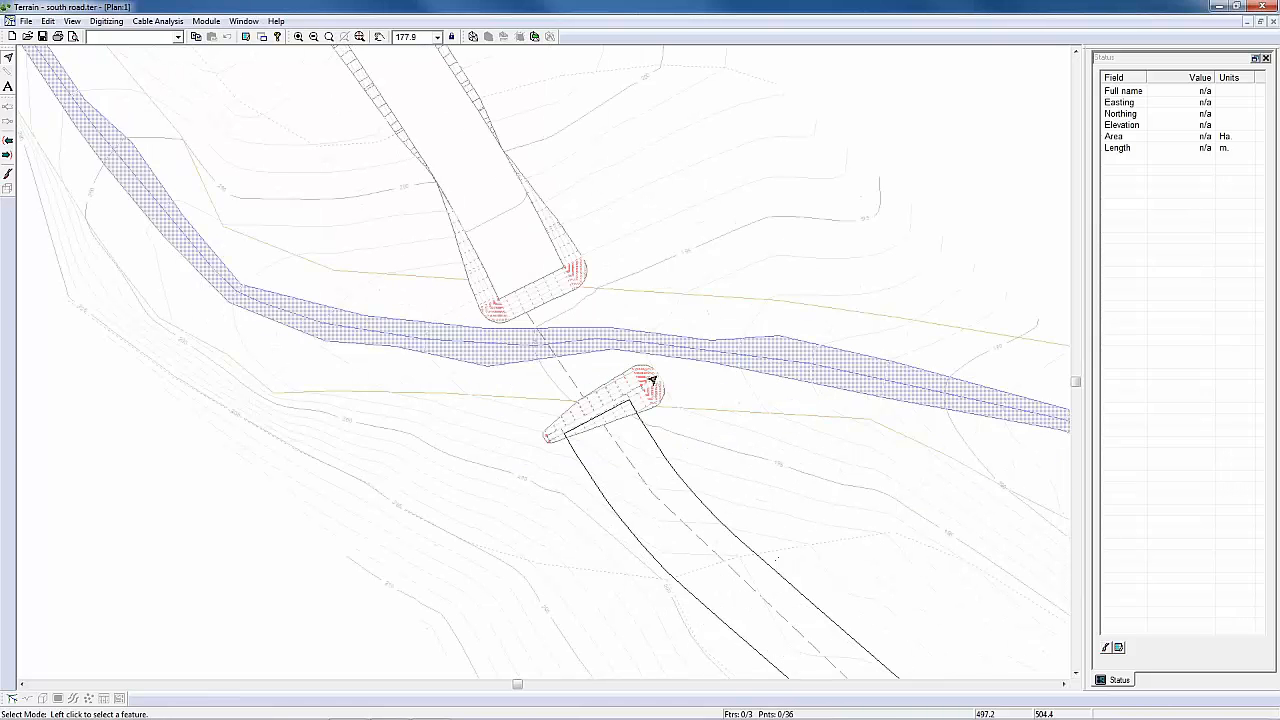
pyautogui.scroll(1, 637, 416)
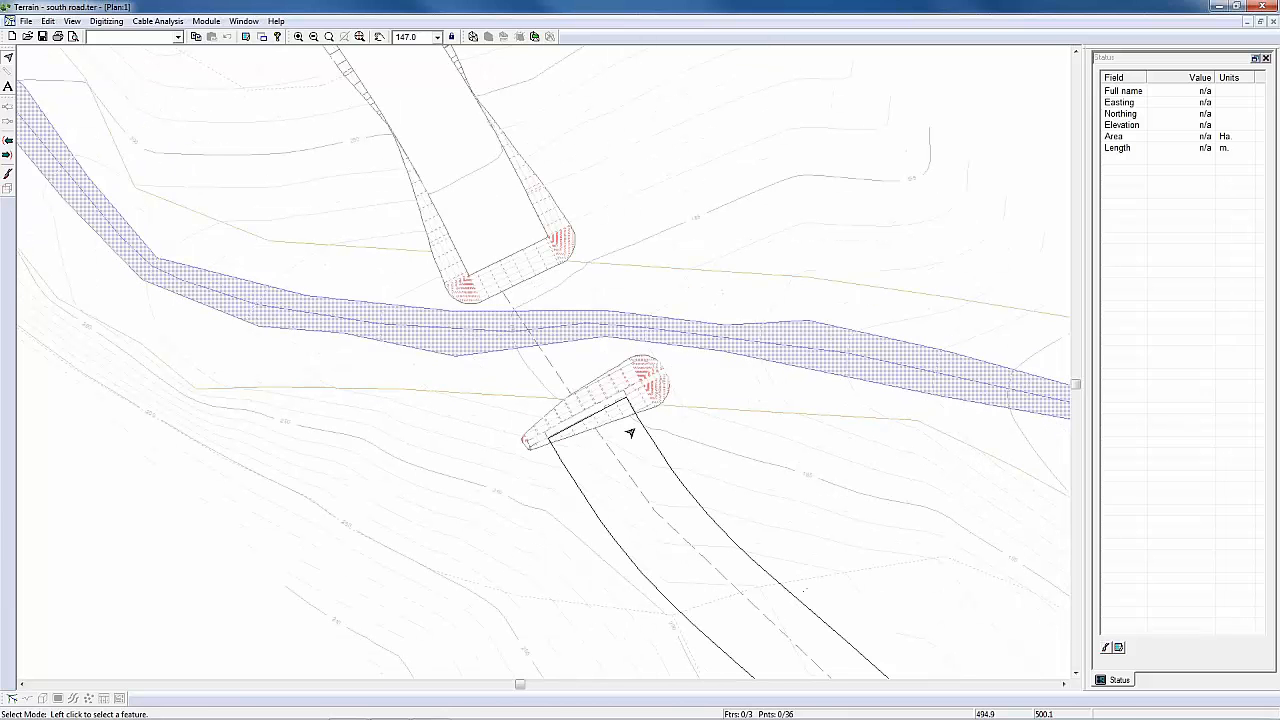
pyautogui.click(632, 449)
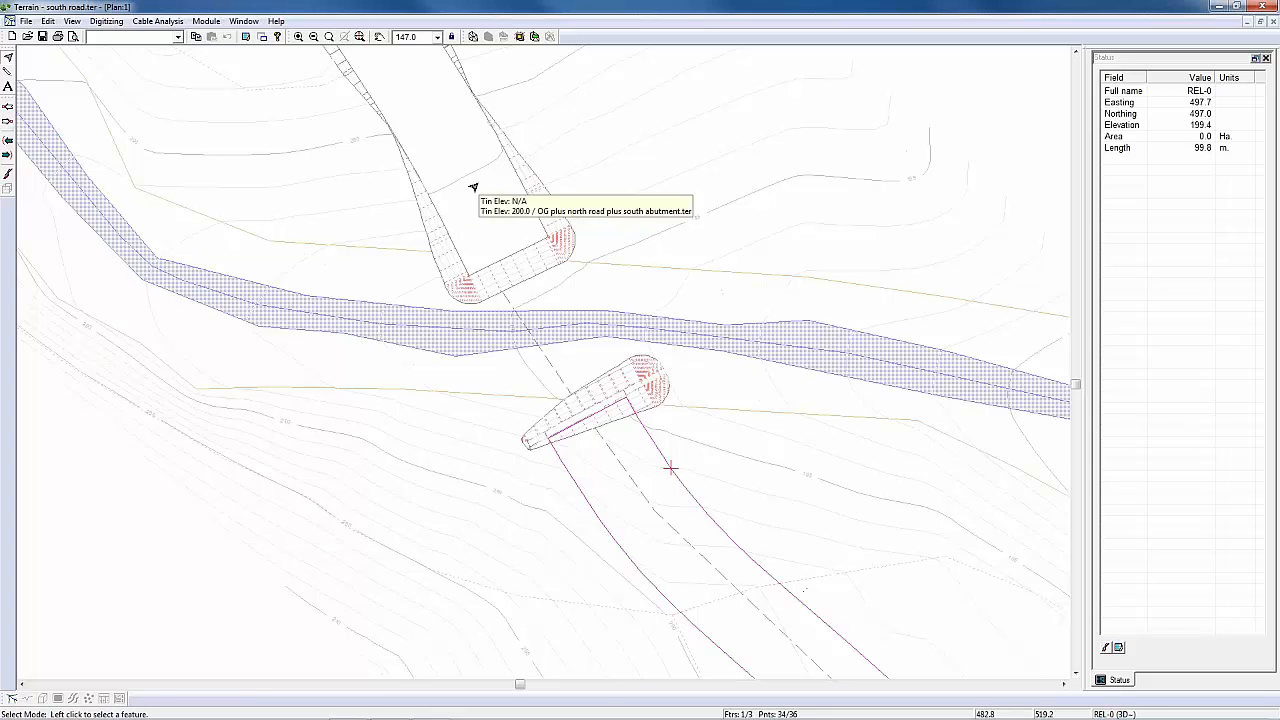
pyautogui.click(522, 37)
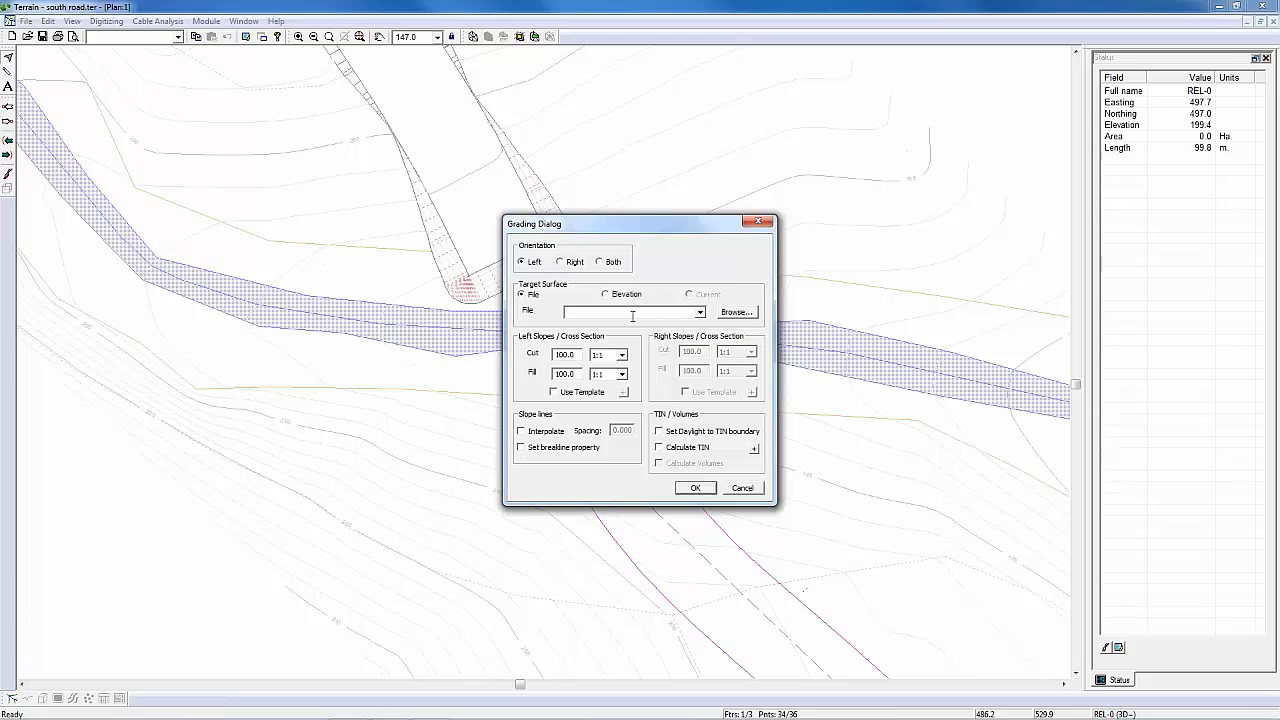
pyautogui.click(733, 314)
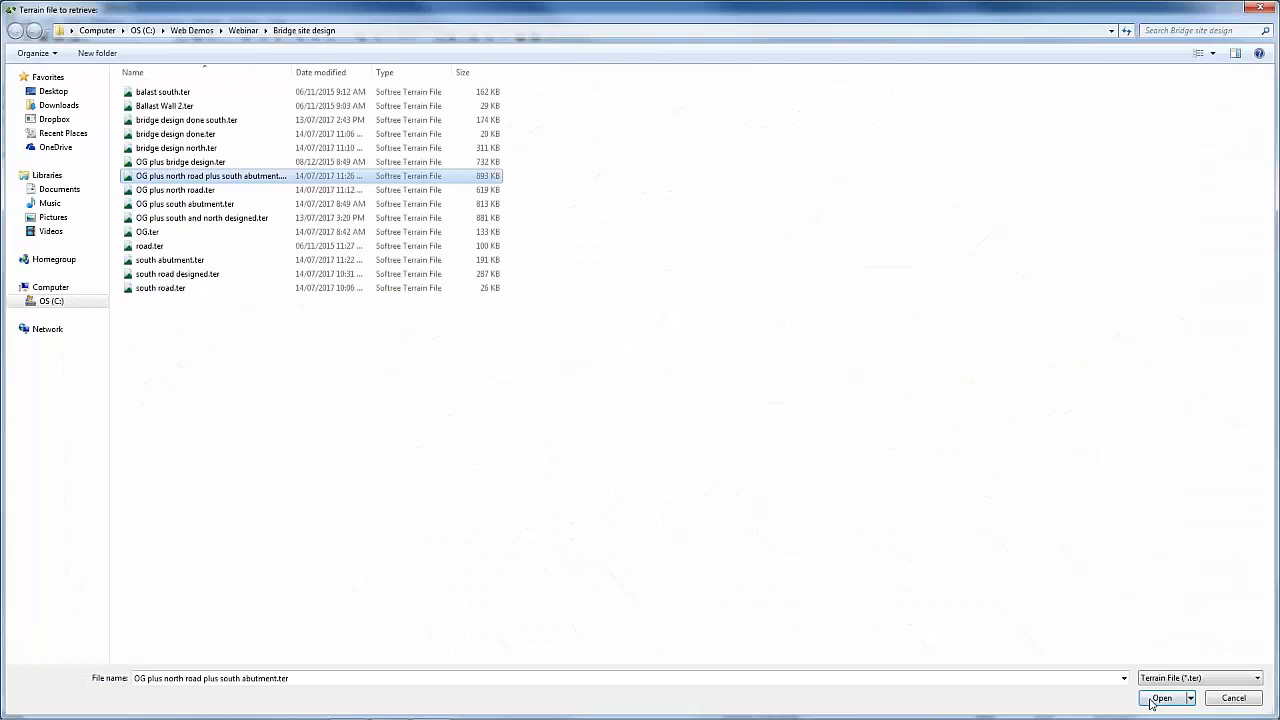
pyautogui.click(1152, 702)
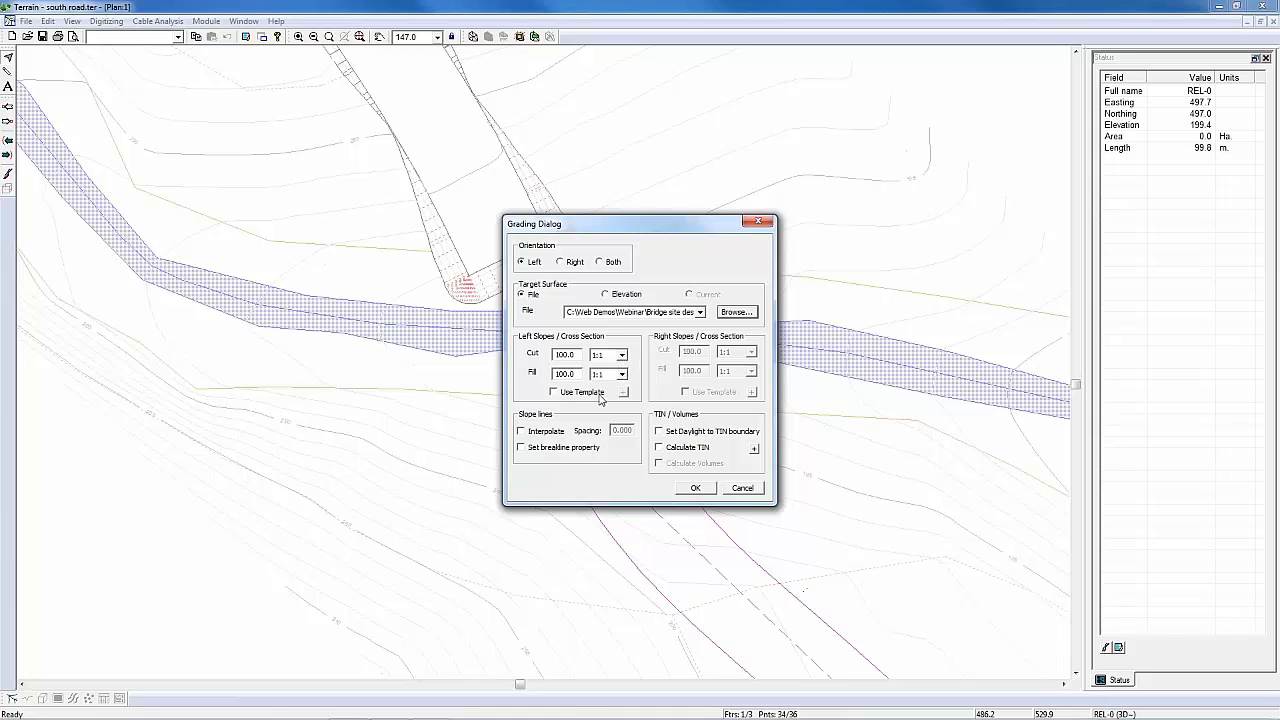
# Step: Grade the south road with slope lines interpolated at spacing 1, daylight set to TIN boundary, and TIN and volumes calculated
pyautogui.click(539, 435)
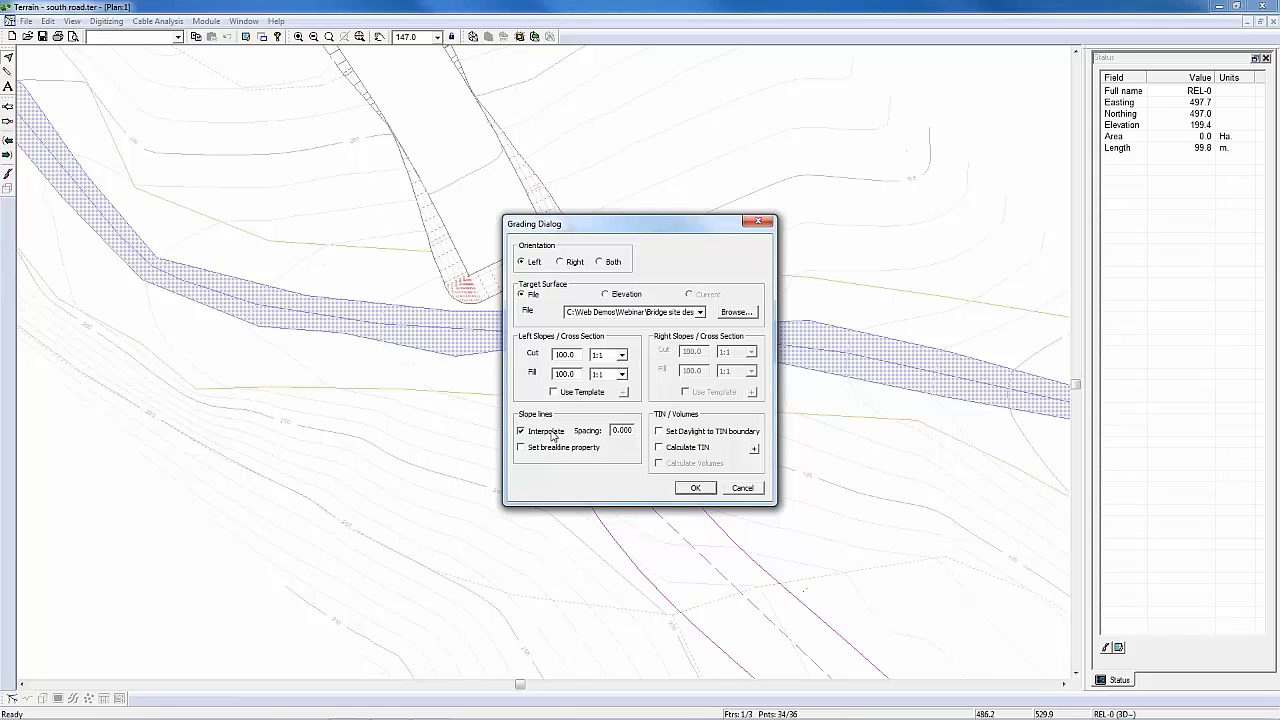
pyautogui.doubleClick(622, 430)
pyautogui.write('1')
pyautogui.click(666, 433)
pyautogui.click(674, 446)
pyautogui.click(683, 464)
pyautogui.click(690, 488)
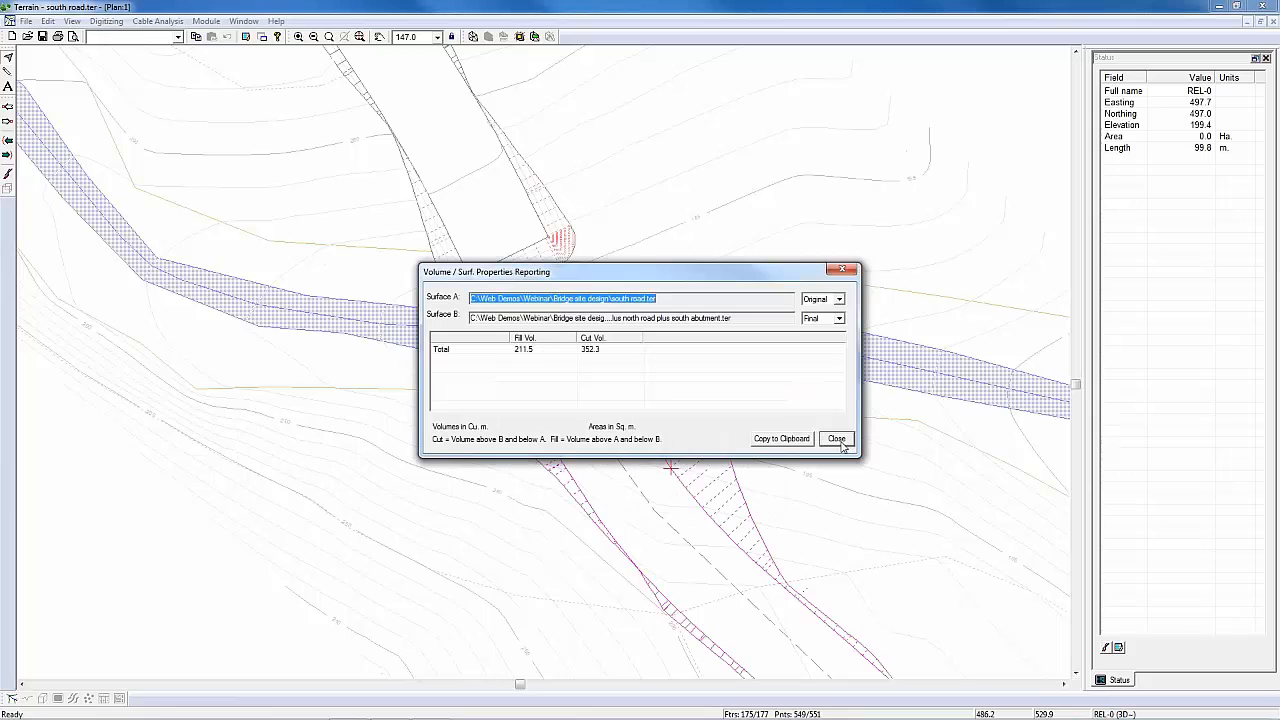
# Step: Set Surface B as the original surface in the volume report, close it and examine the graded slopes beside the south abutment
pyautogui.click(839, 318)
pyautogui.click(815, 329)
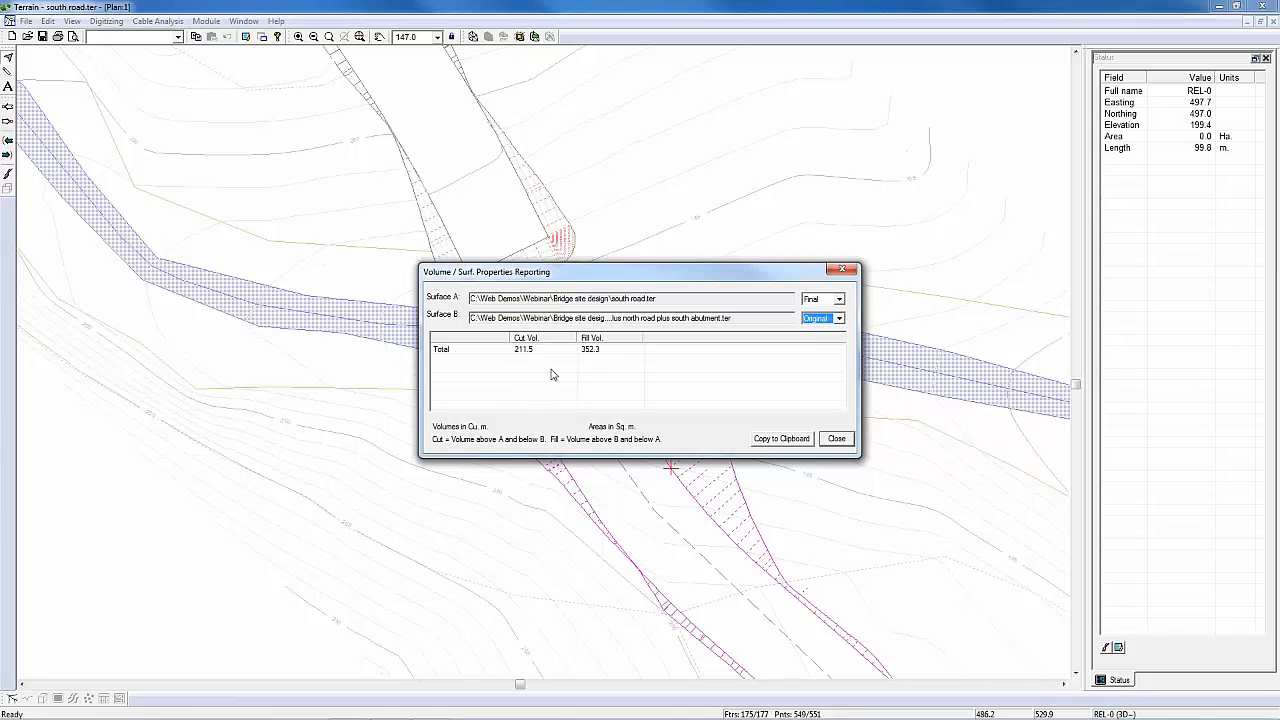
pyautogui.click(837, 443)
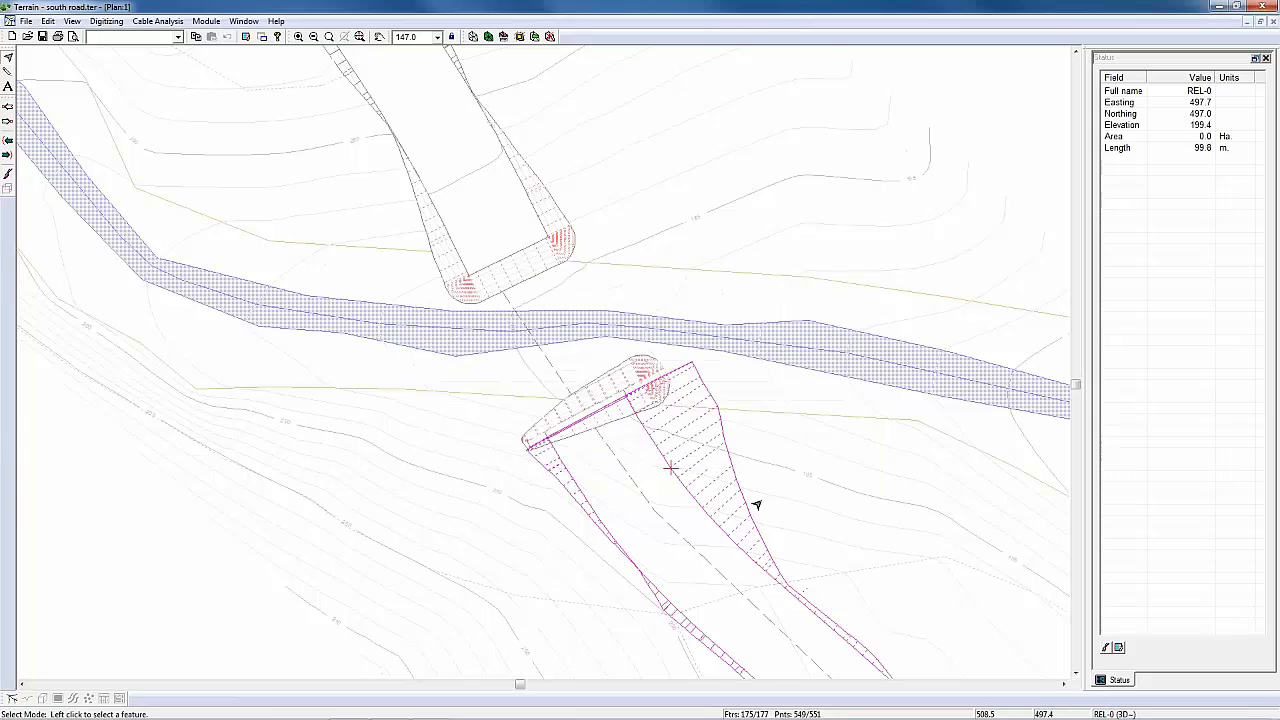
pyautogui.moveTo(676, 479); pyautogui.dragTo(618, 417, button='middle')
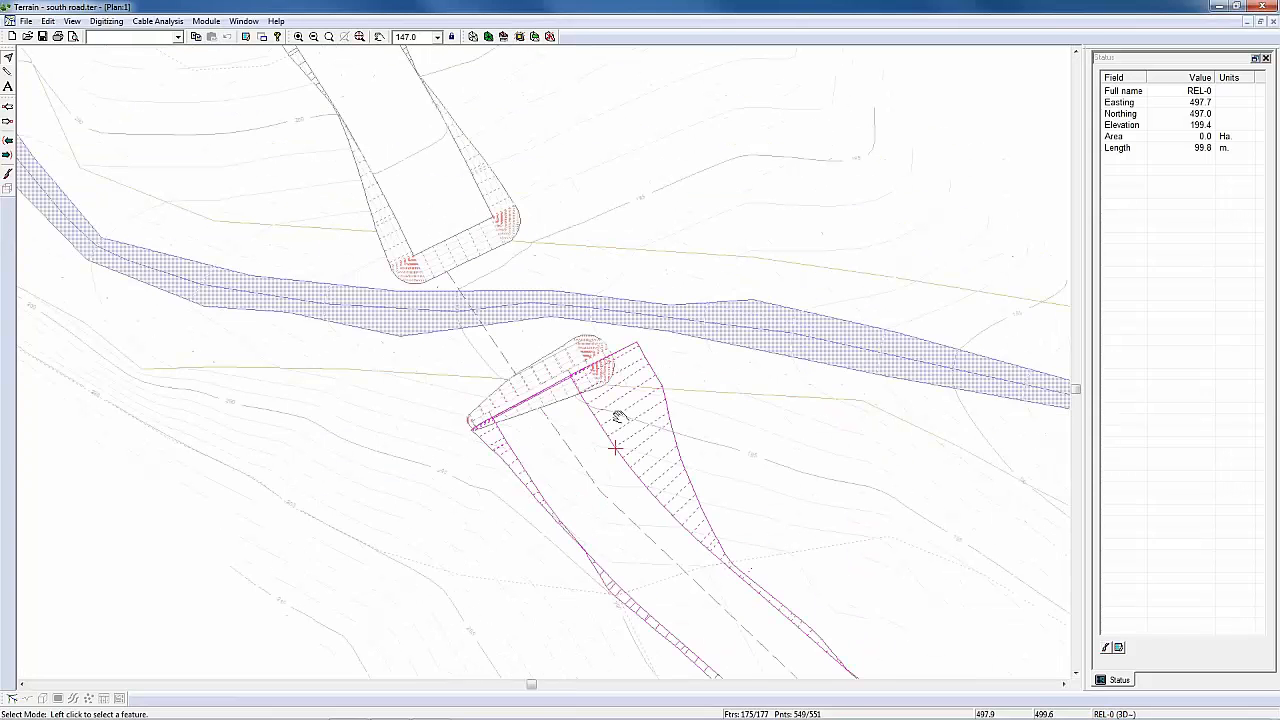
pyautogui.scroll(1, 591, 410)
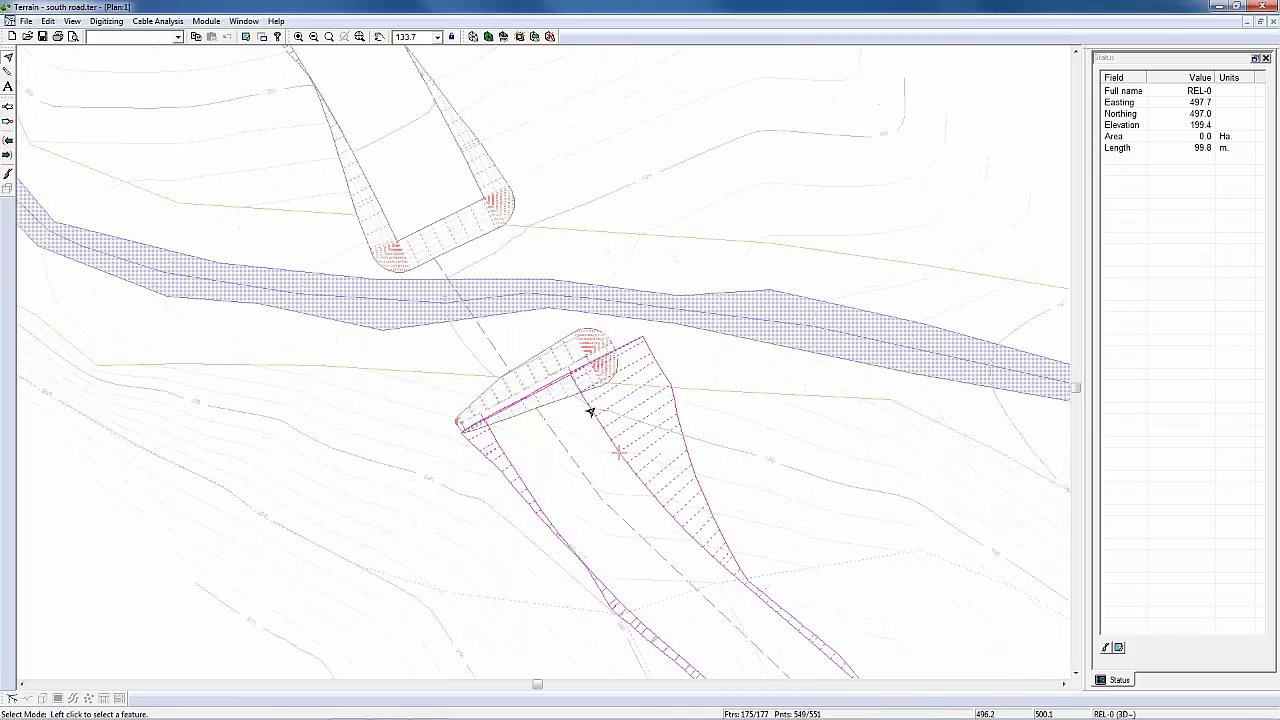
# Step: Save the graded south road terrain as south road designed.ter, replacing the existing file
pyautogui.click(26, 21)
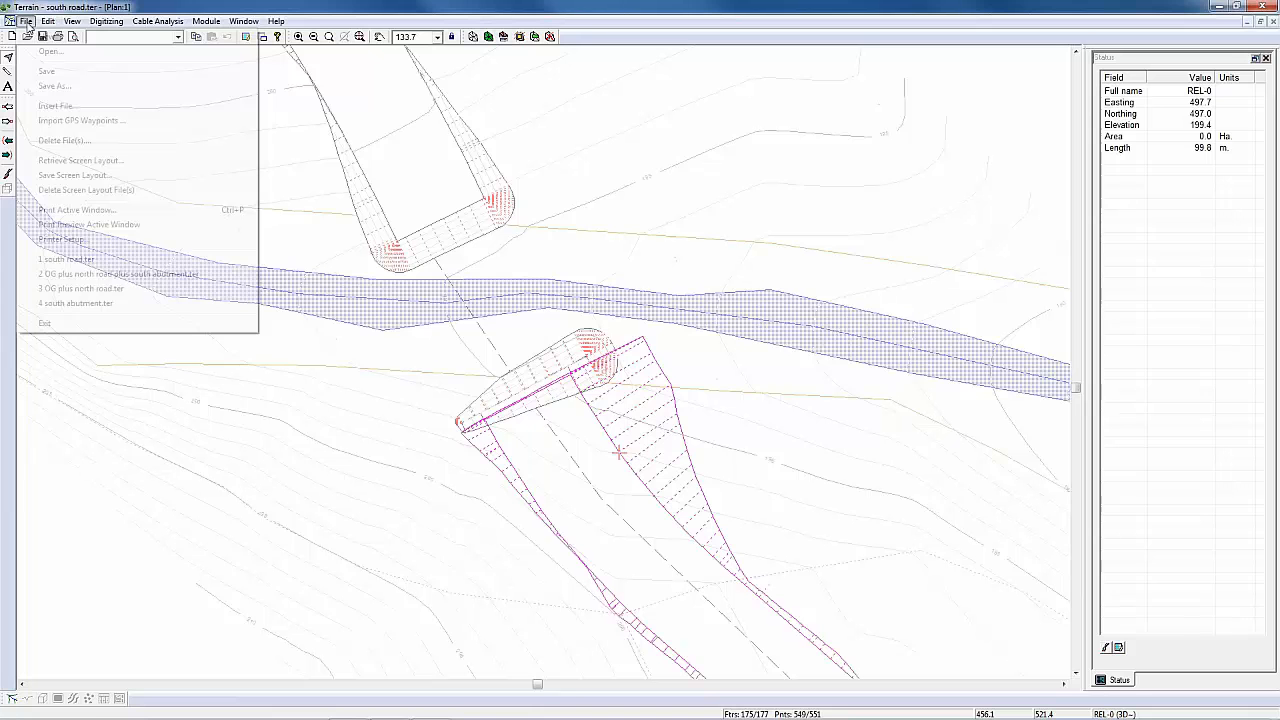
pyautogui.click(47, 85)
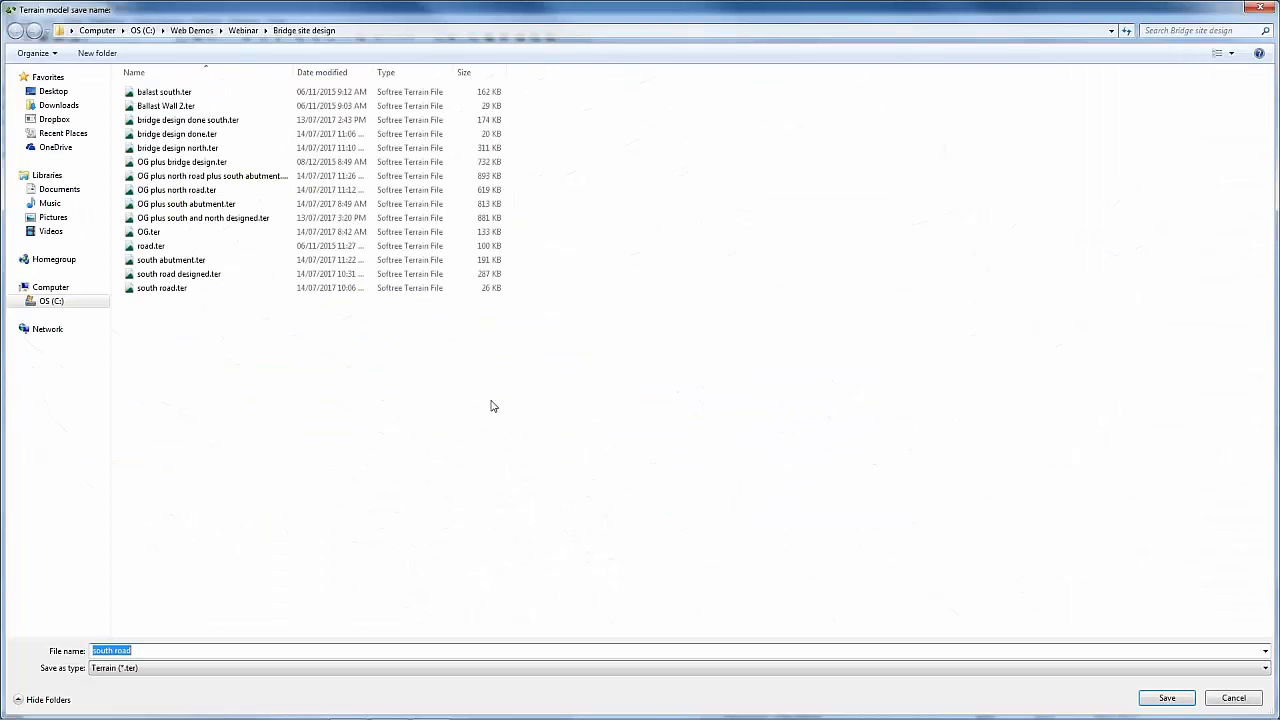
pyautogui.click(178, 274)
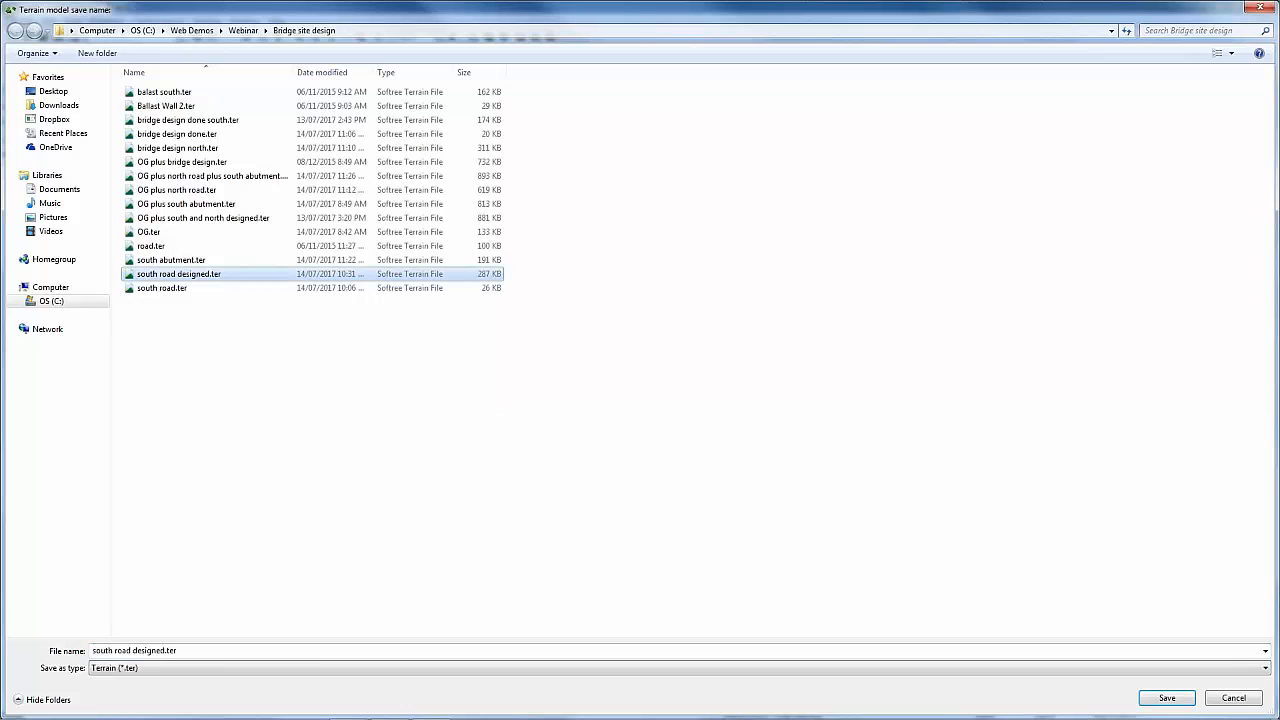
pyautogui.click(1146, 702)
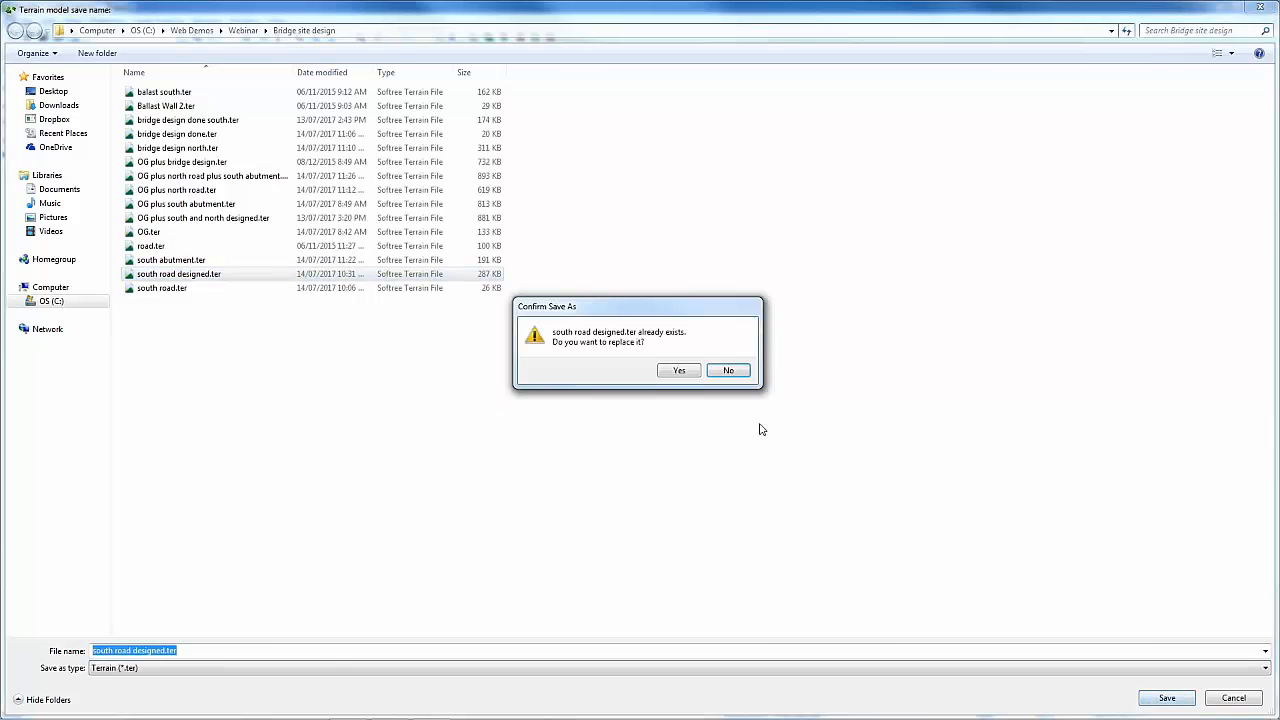
pyautogui.click(679, 370)
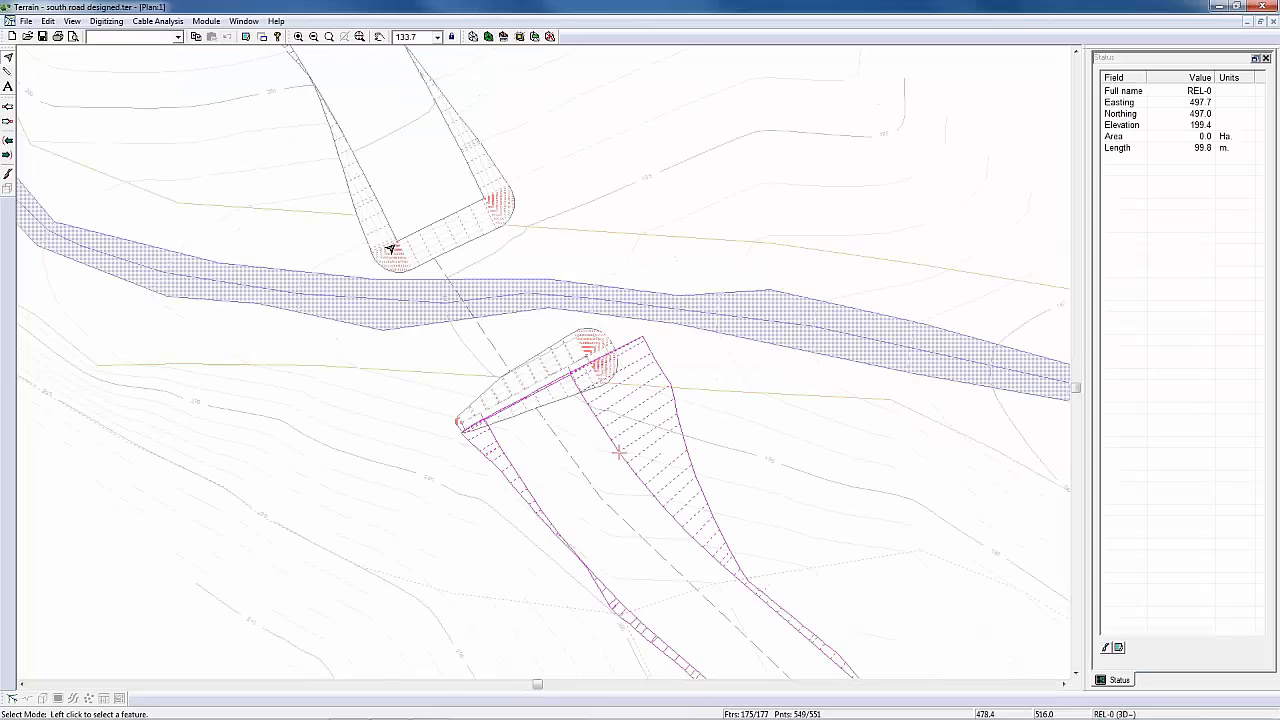
# Step: Generate the TIN and contours for the south road terrain, and open OG plus north road plus south abutment.ter
pyautogui.click(473, 37)
pyautogui.click(652, 502)
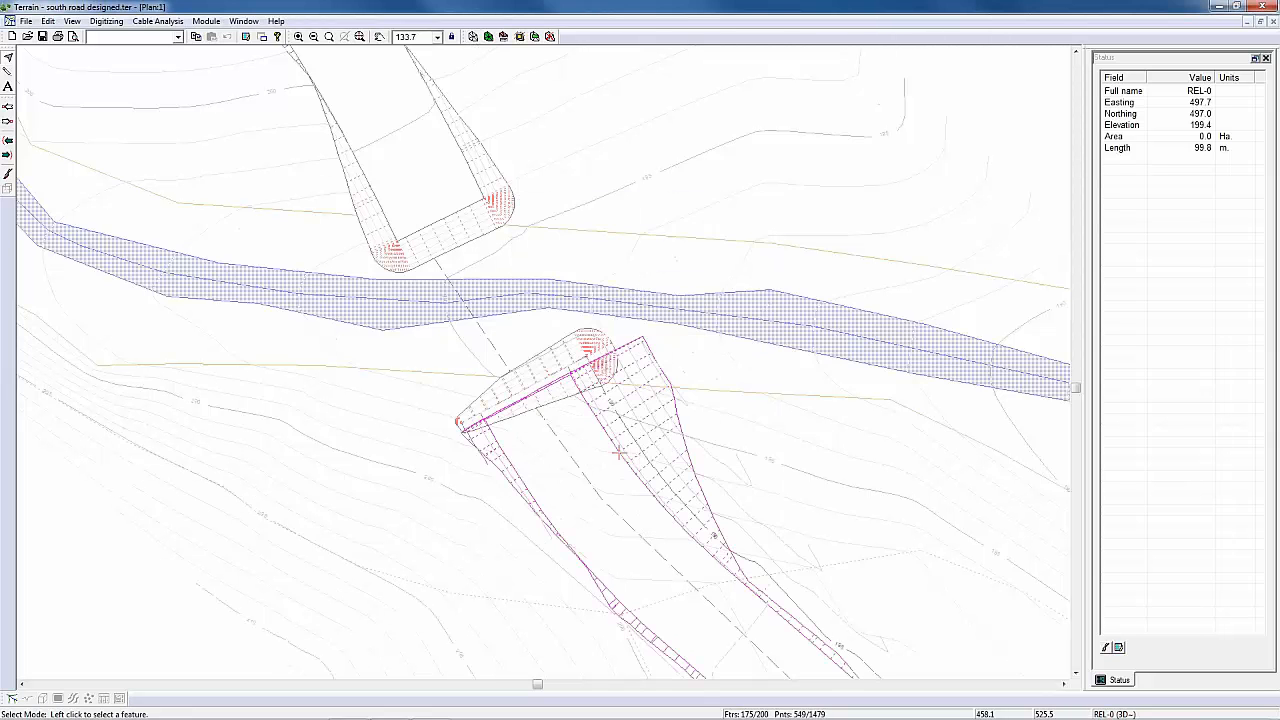
pyautogui.click(28, 21)
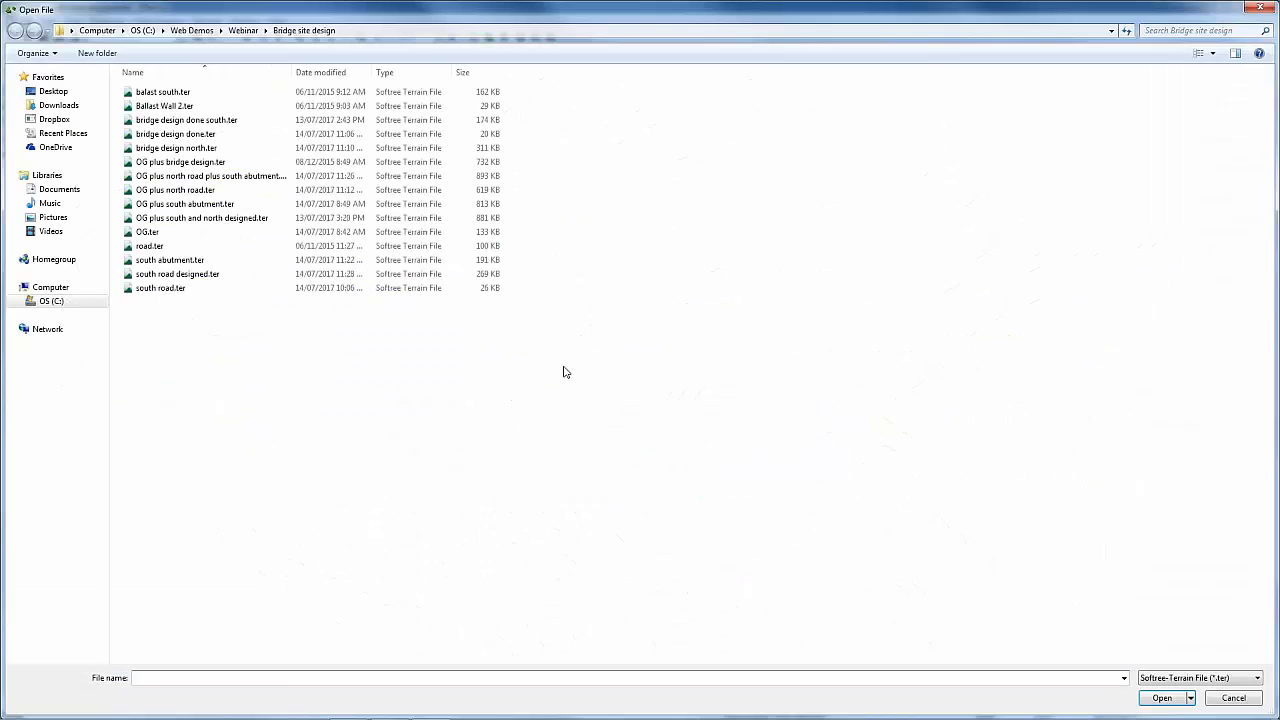
pyautogui.click(210, 176)
pyautogui.click(1162, 699)
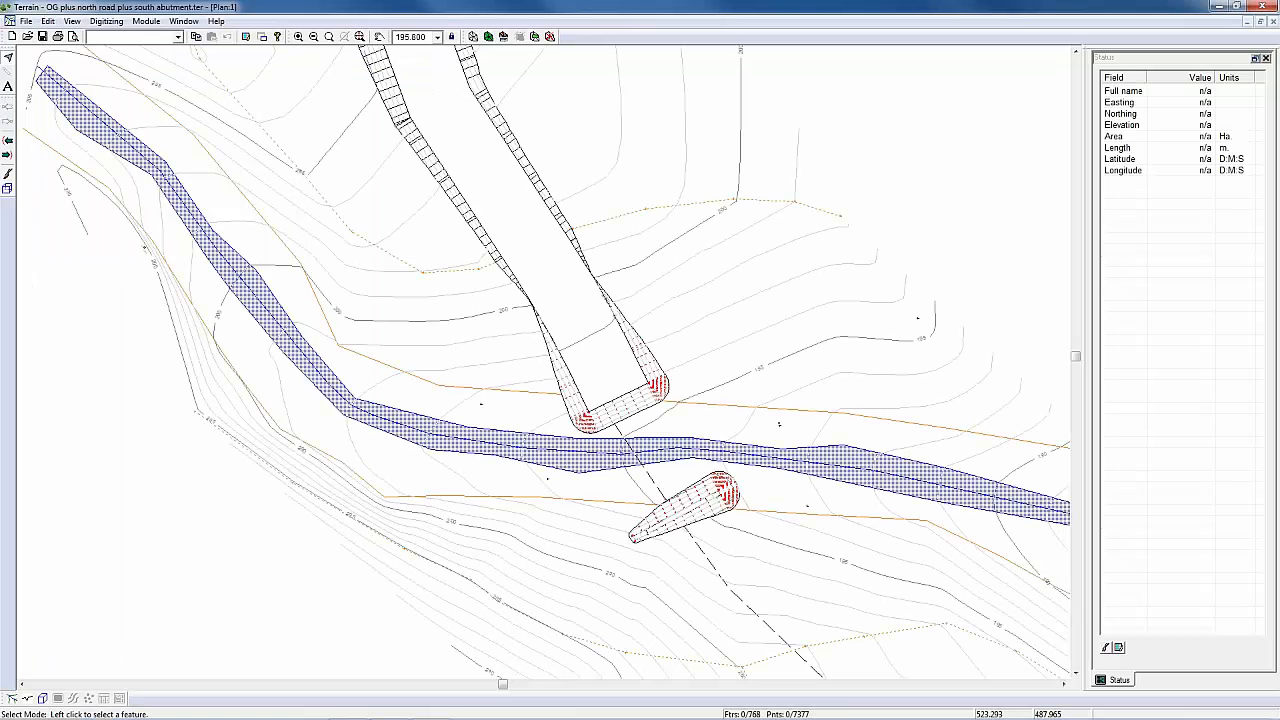
# Step: Merge the surface from south road designed.ter into the combined north road and south abutment terrain
pyautogui.click(534, 37)
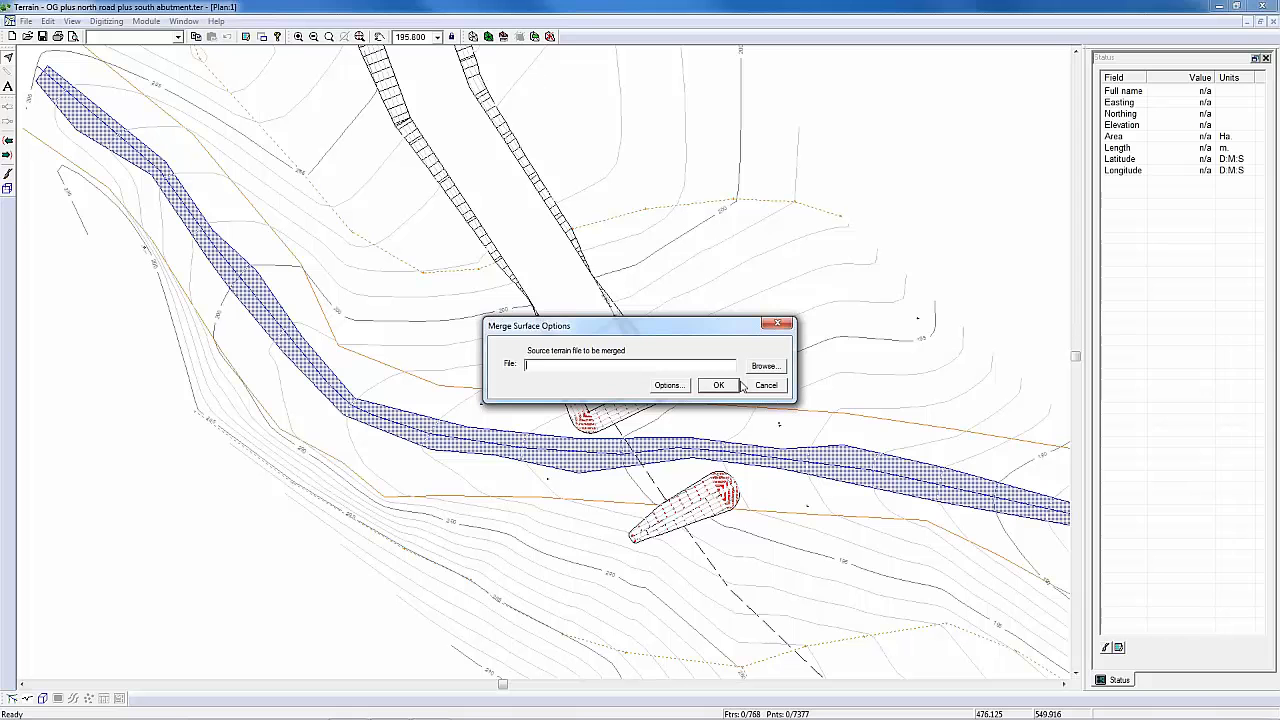
pyautogui.click(763, 366)
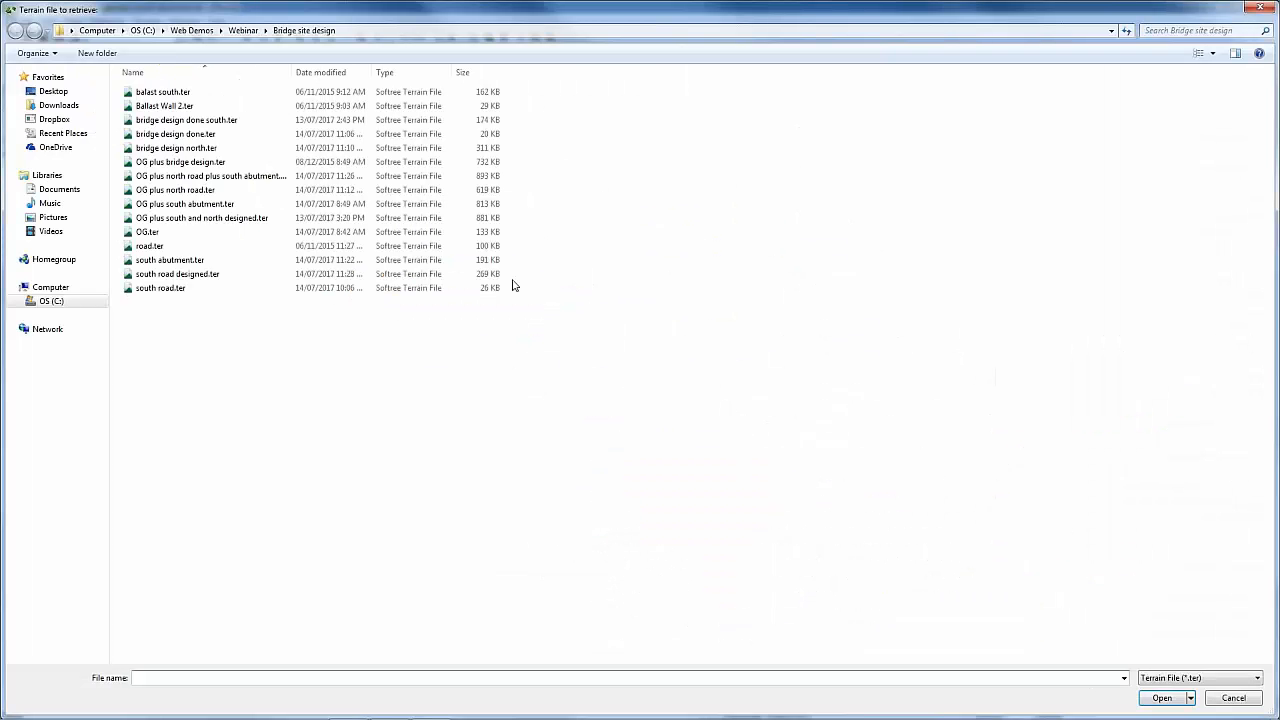
pyautogui.click(178, 273)
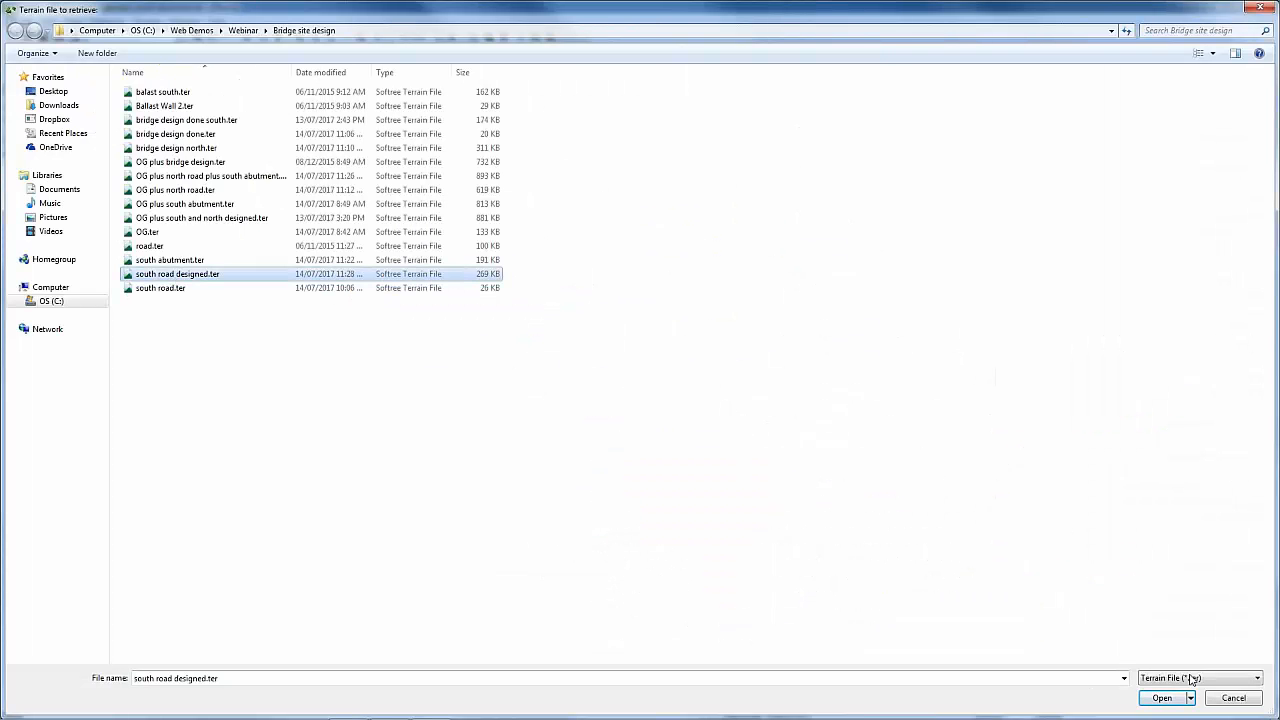
pyautogui.click(1162, 698)
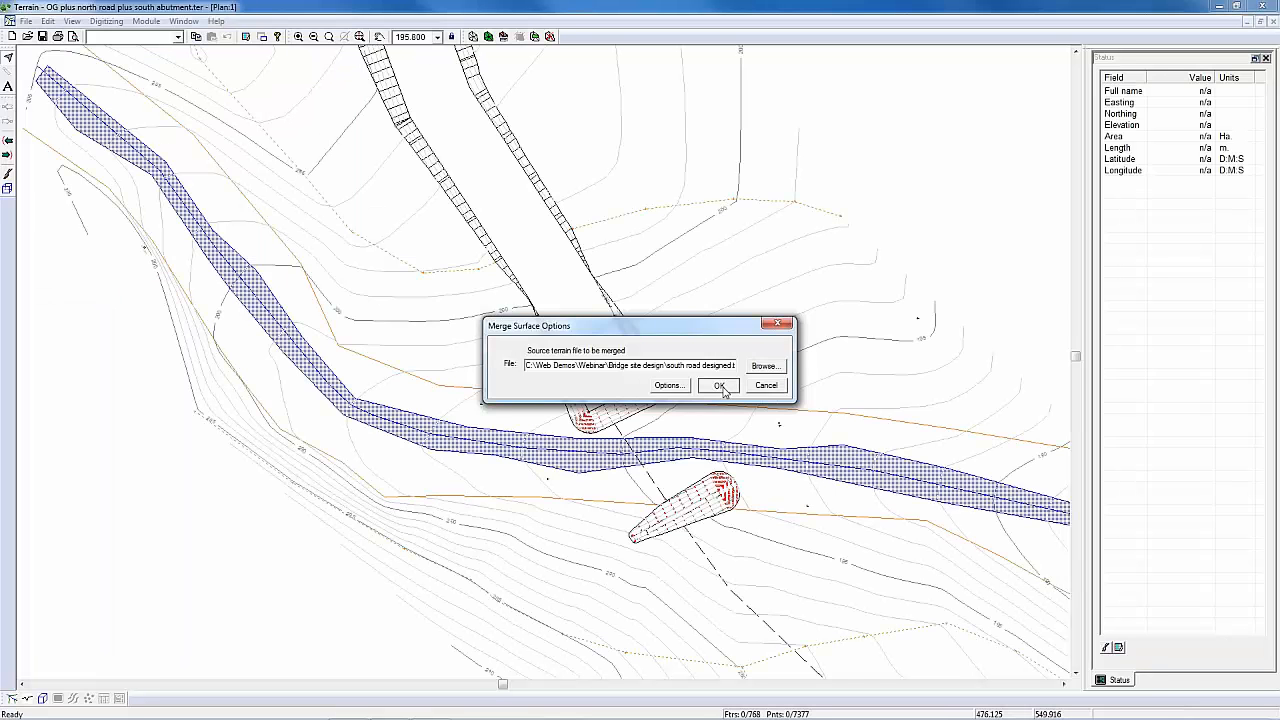
pyautogui.click(720, 387)
pyautogui.click(597, 372)
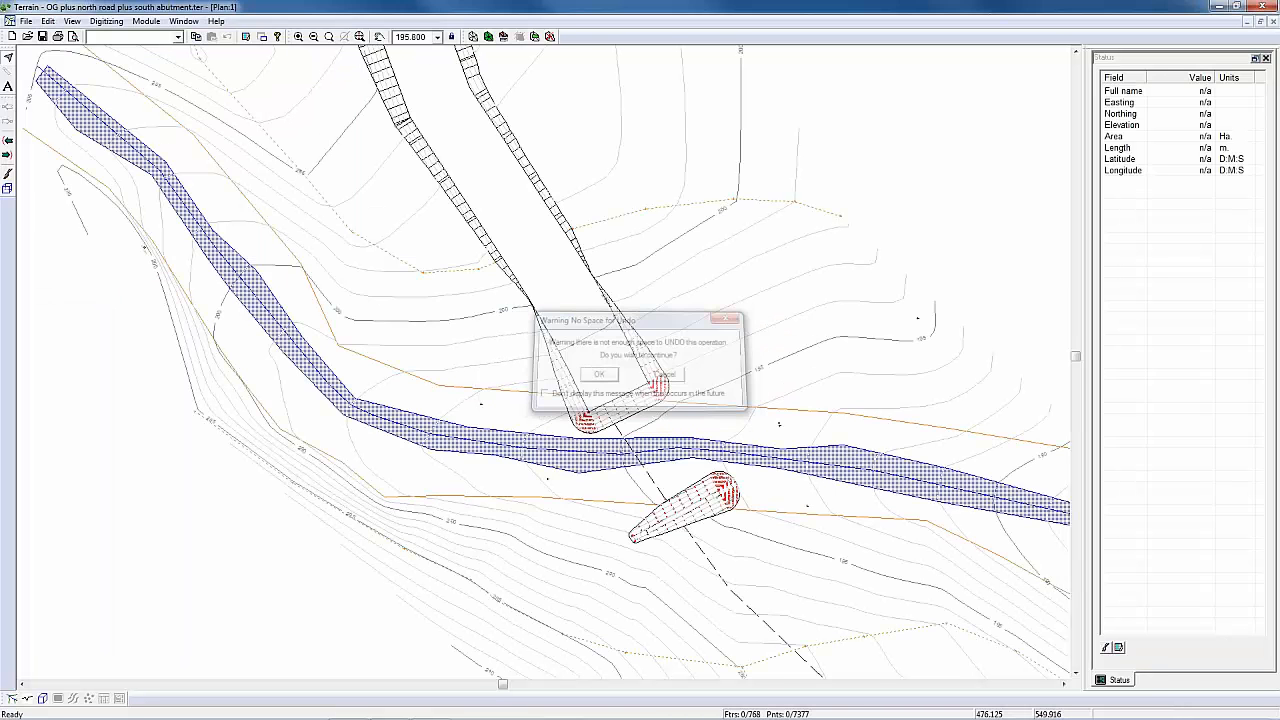
# Step: Recalculate the triangles and the major and minor contours of the merged terrain, removing all existing contours
pyautogui.moveTo(753, 537); pyautogui.dragTo(733, 273, button='middle')
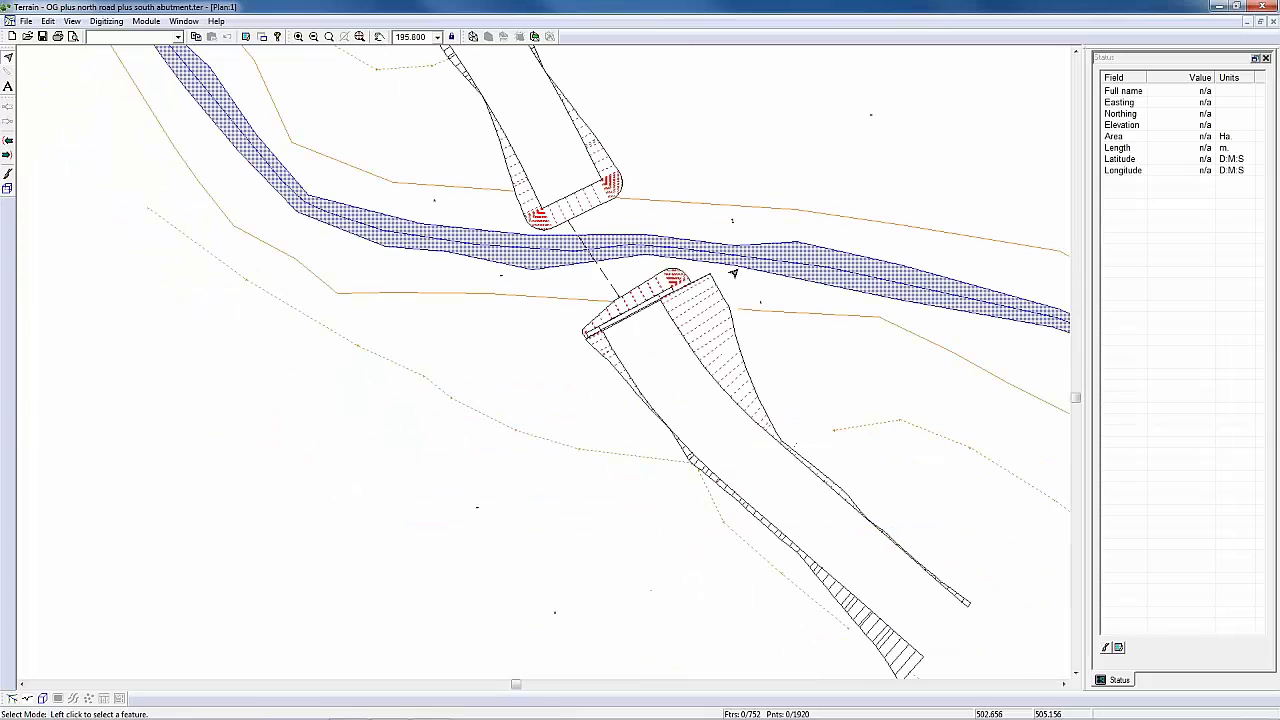
pyautogui.click(476, 38)
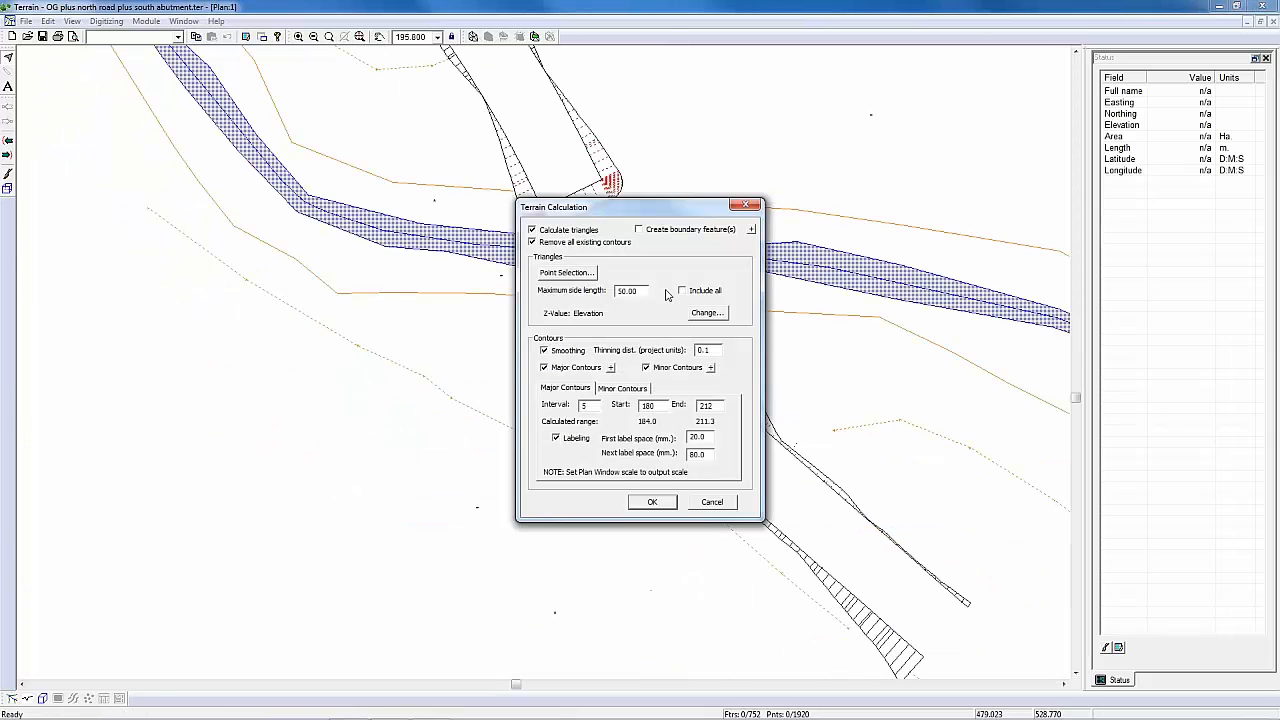
pyautogui.click(652, 502)
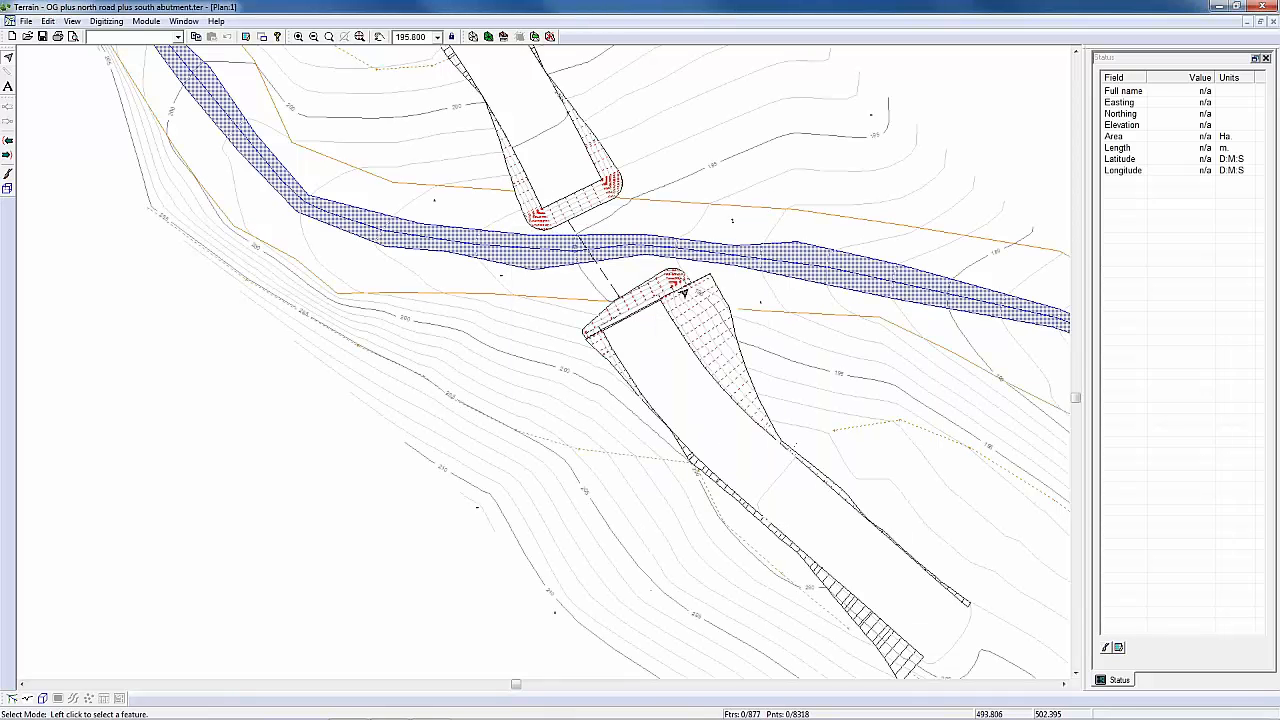
# Step: Examine the merged bridge site in 3D from several sides, checking both road ends, the abutment slopes and the south road corner
pyautogui.click(42, 698)
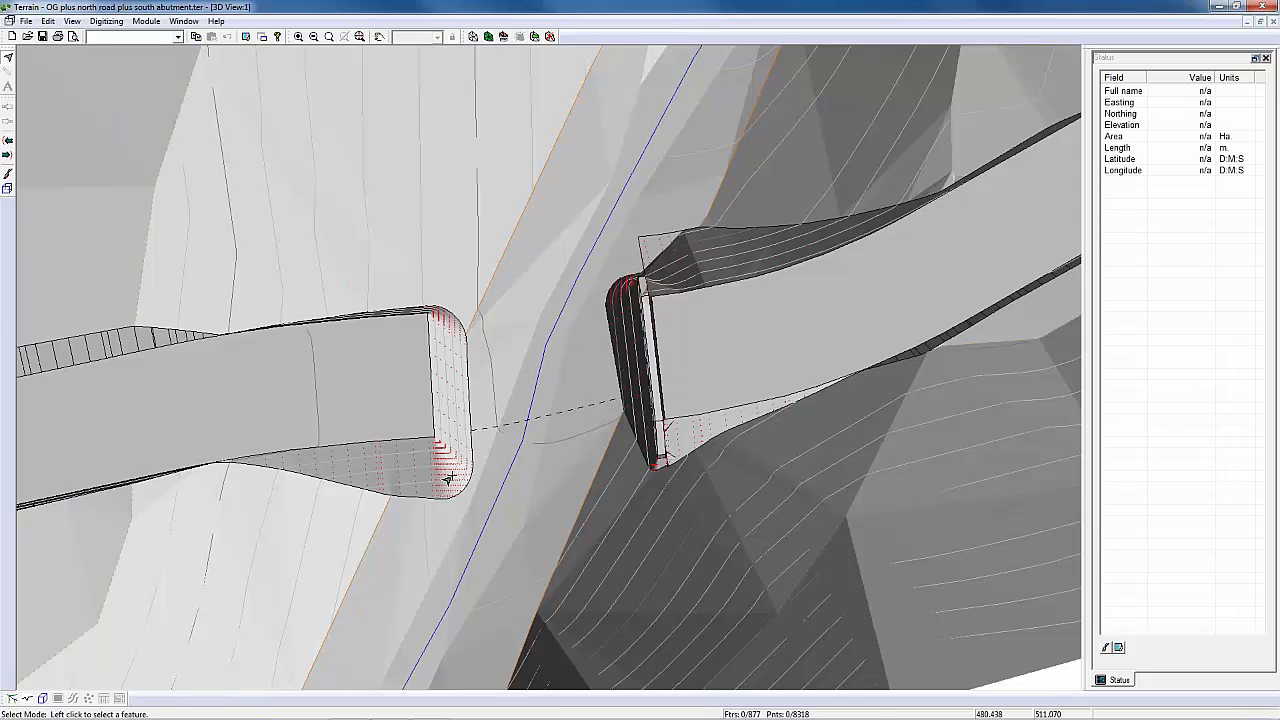
pyautogui.moveTo(449, 479); pyautogui.dragTo(691, 384, button='middle')
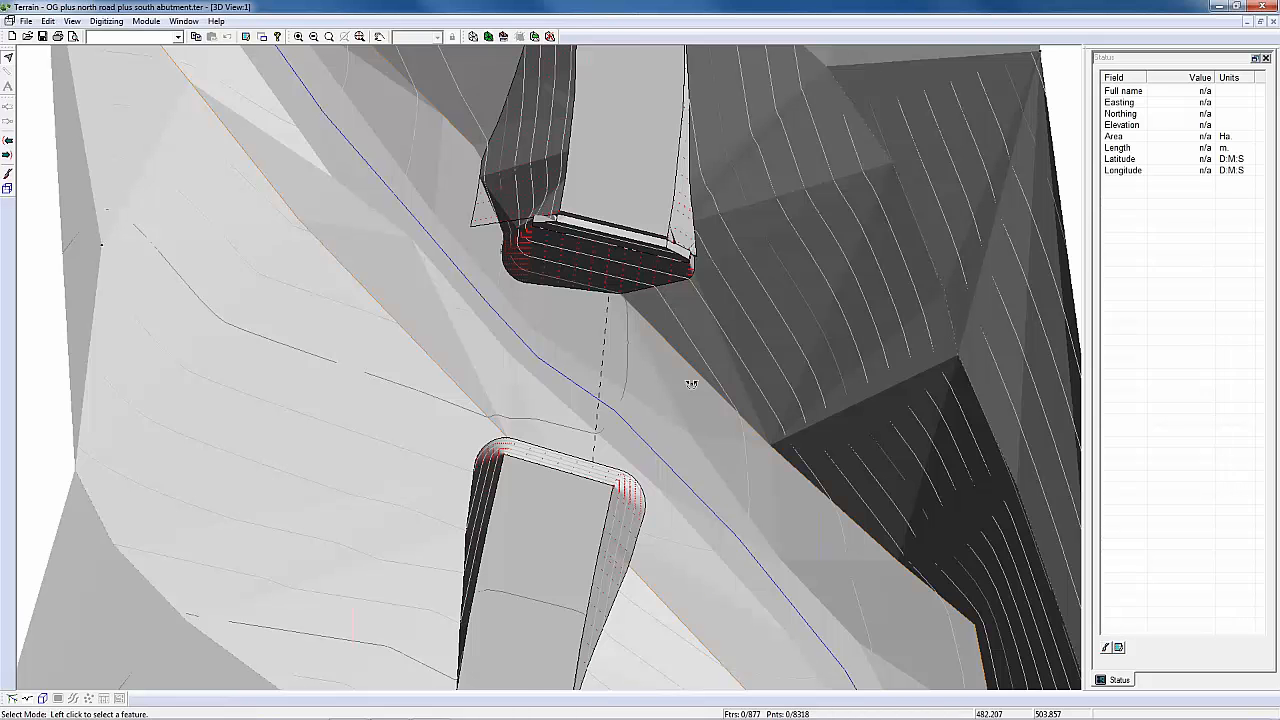
pyautogui.moveTo(691, 384); pyautogui.dragTo(437, 547, button='middle')
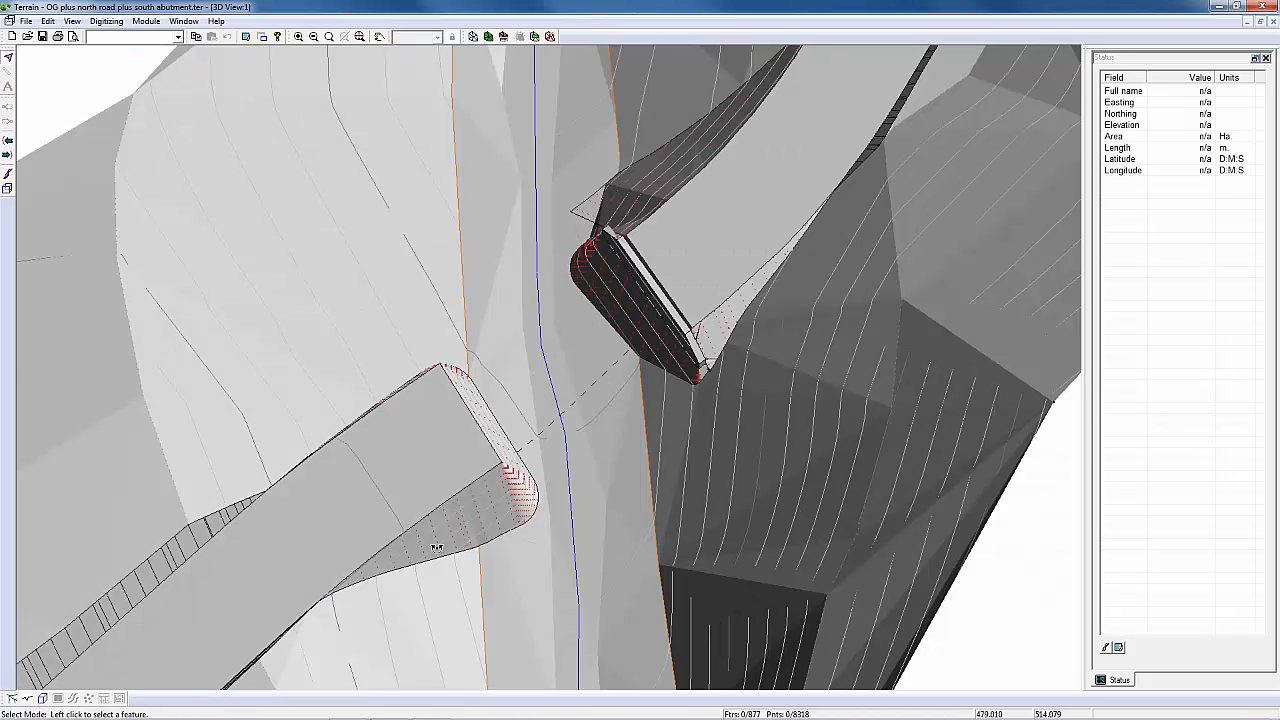
pyautogui.moveTo(435, 544); pyautogui.dragTo(415, 275, button='middle')
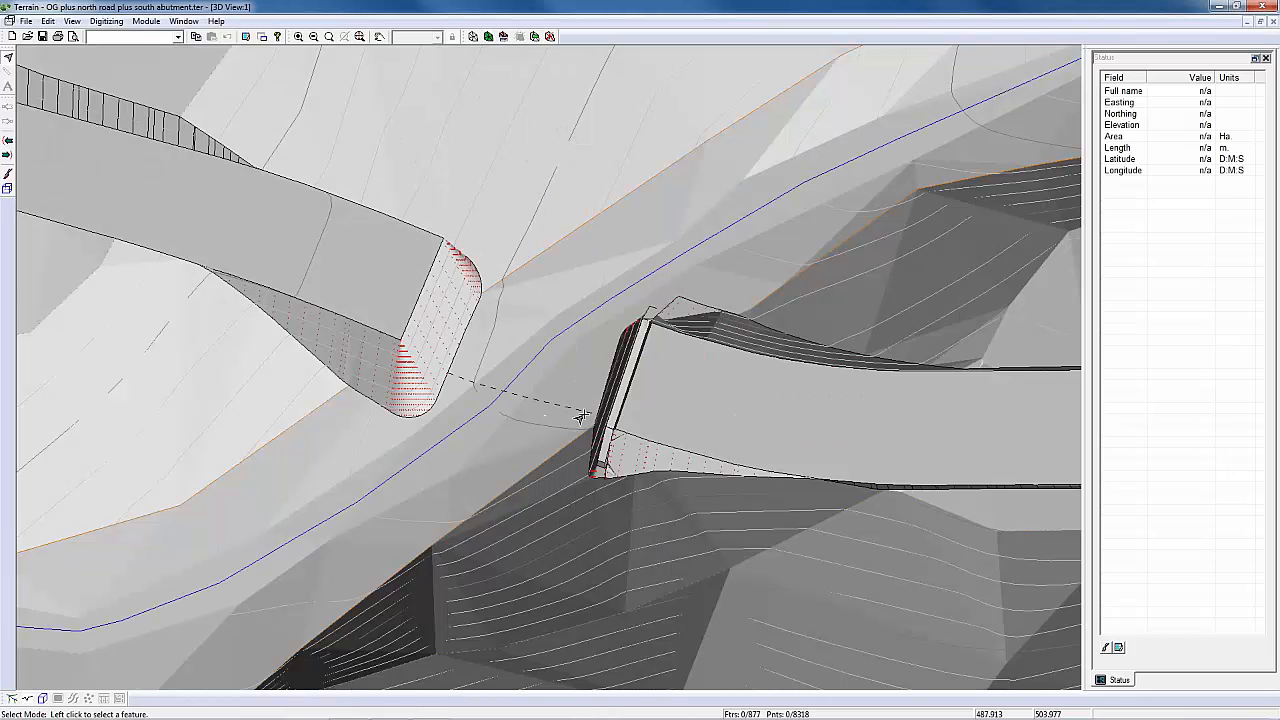
pyautogui.moveTo(576, 406); pyautogui.dragTo(585, 414, button='middle')
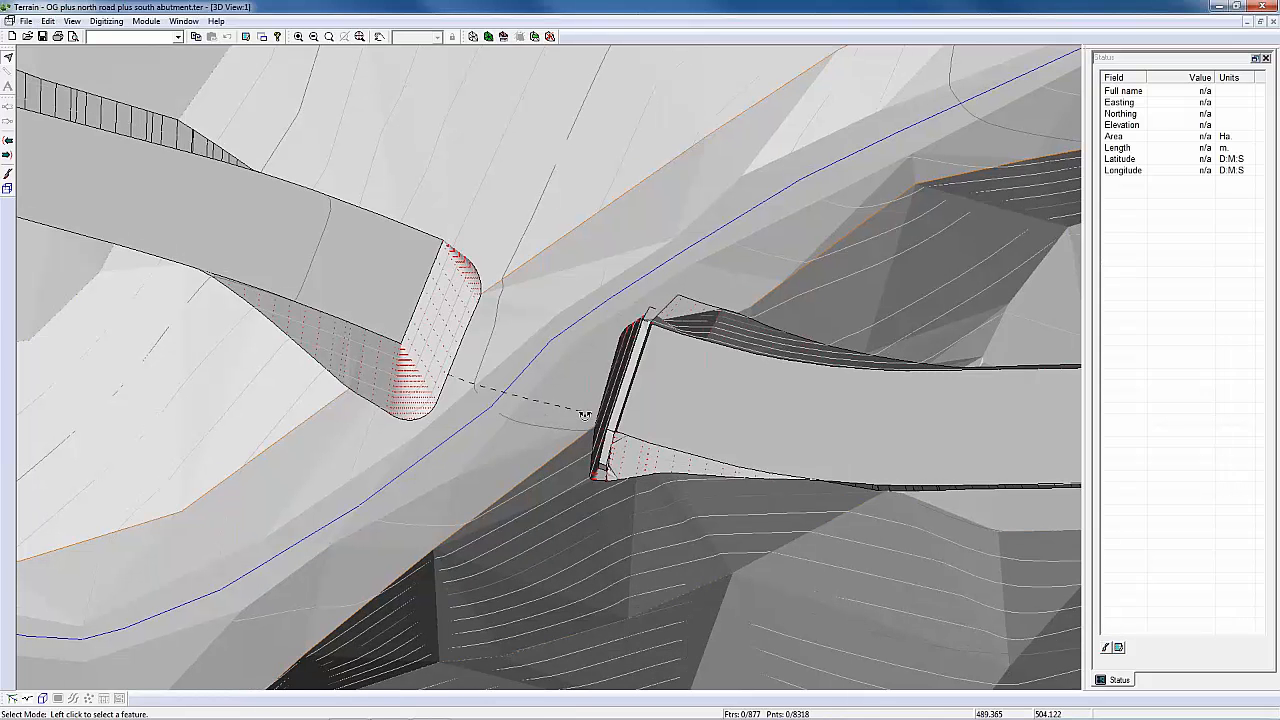
pyautogui.moveTo(585, 414); pyautogui.dragTo(681, 292, button='middle')
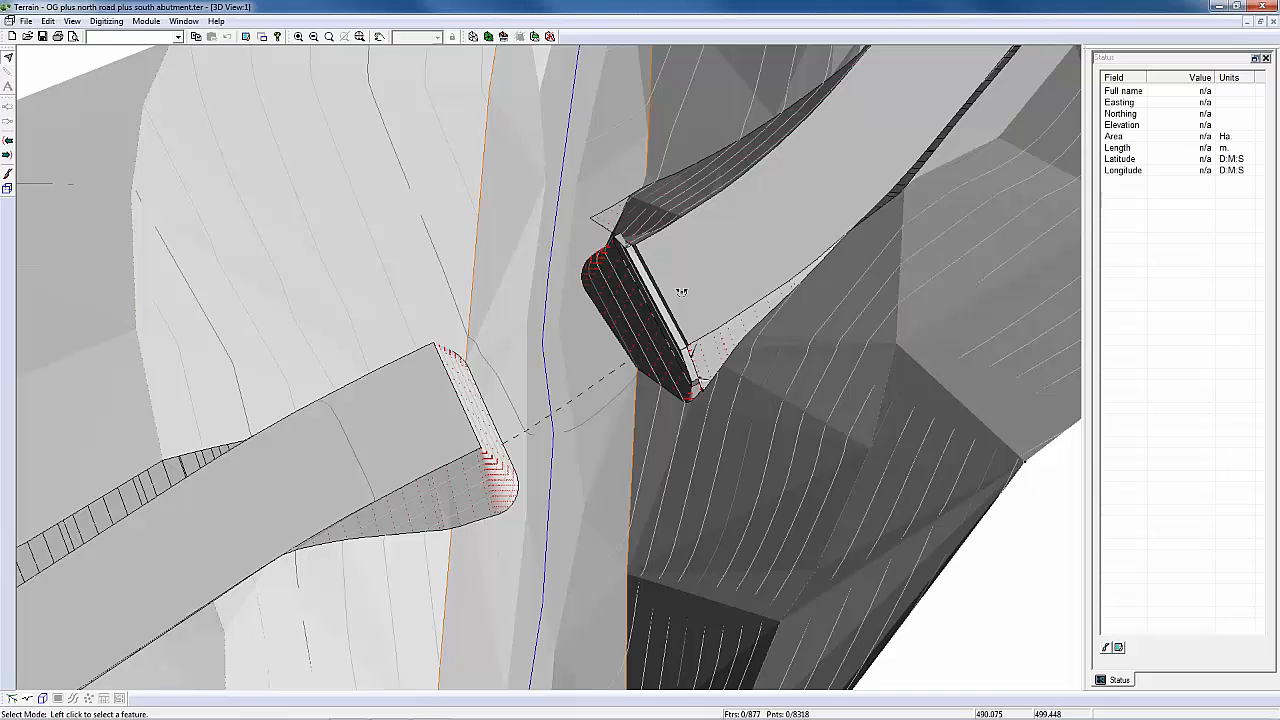
pyautogui.moveTo(681, 292); pyautogui.dragTo(588, 236, button='middle')
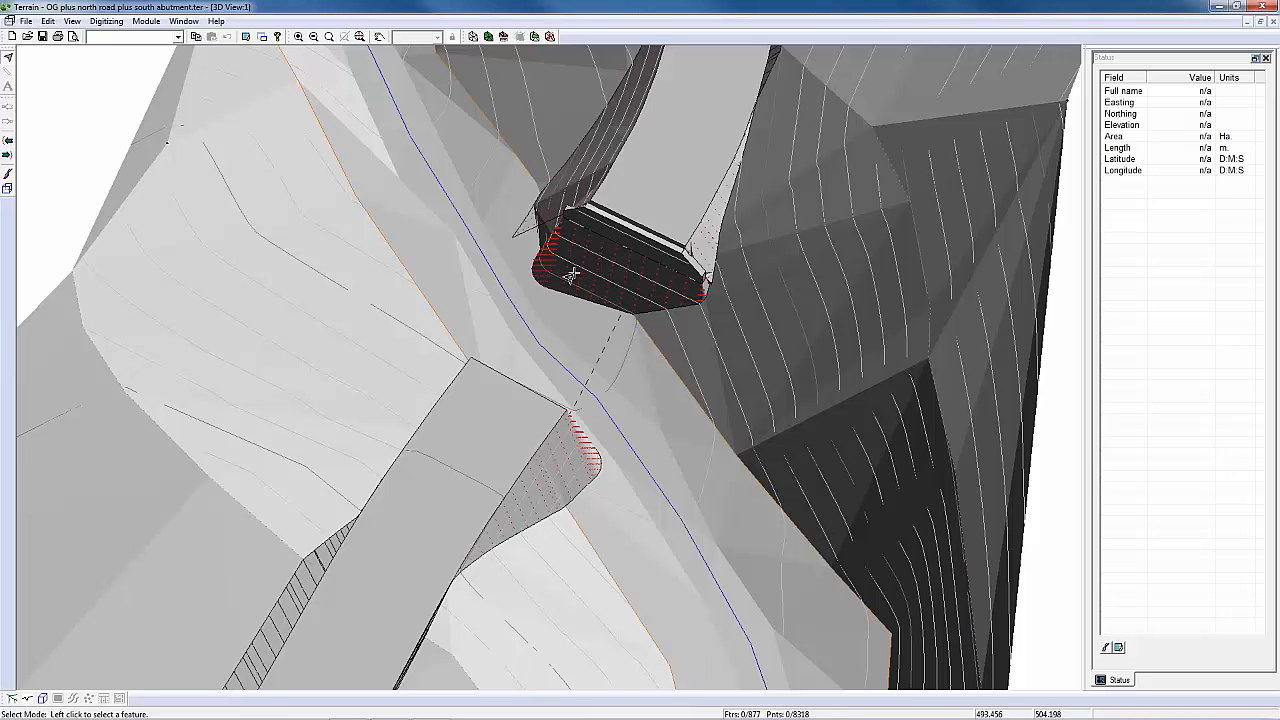
pyautogui.moveTo(640, 260); pyautogui.dragTo(644, 267, button='middle')
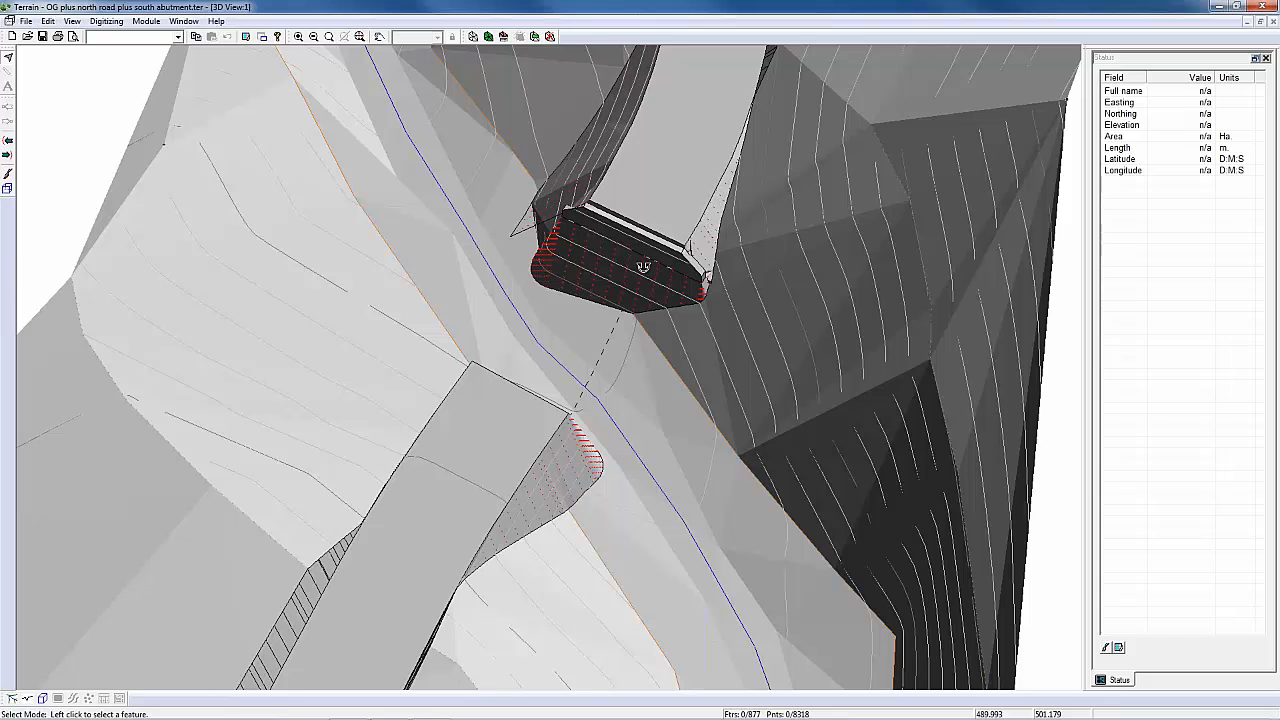
pyautogui.moveTo(643, 266); pyautogui.dragTo(577, 292, button='middle')
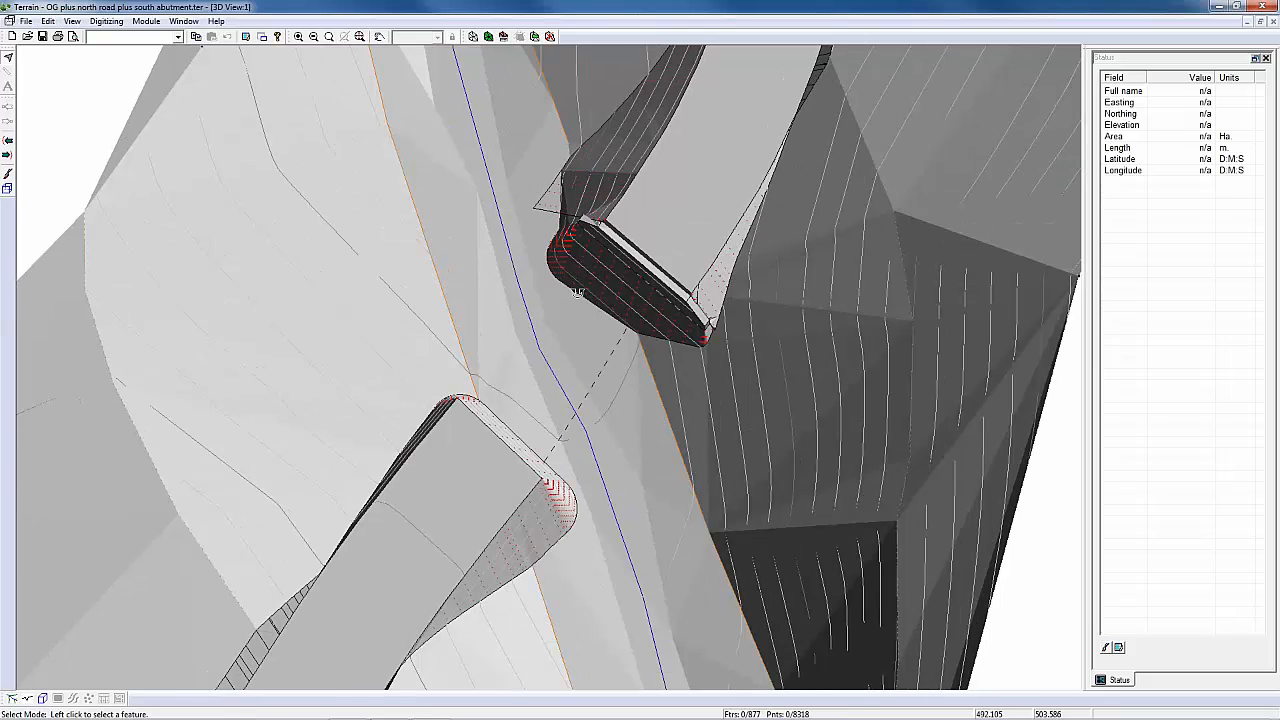
pyautogui.moveTo(577, 292); pyautogui.dragTo(681, 260, button='middle')
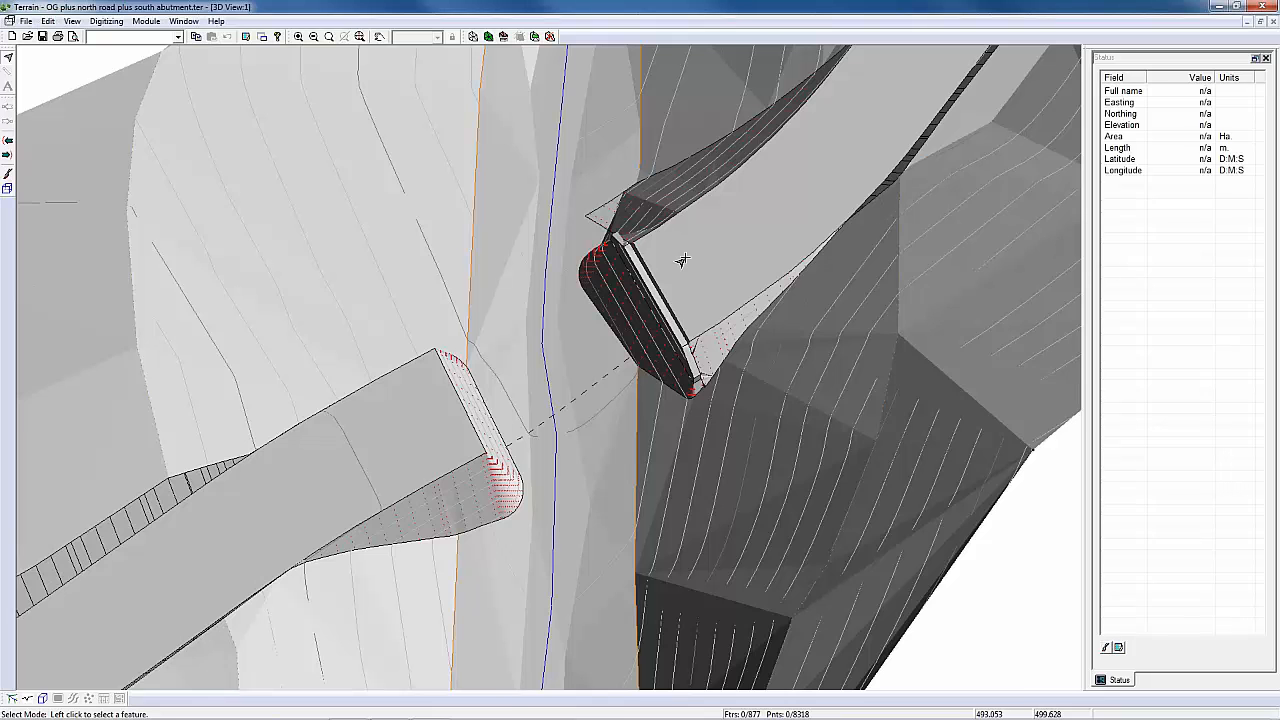
pyautogui.moveTo(681, 260); pyautogui.dragTo(660, 270, button='middle')
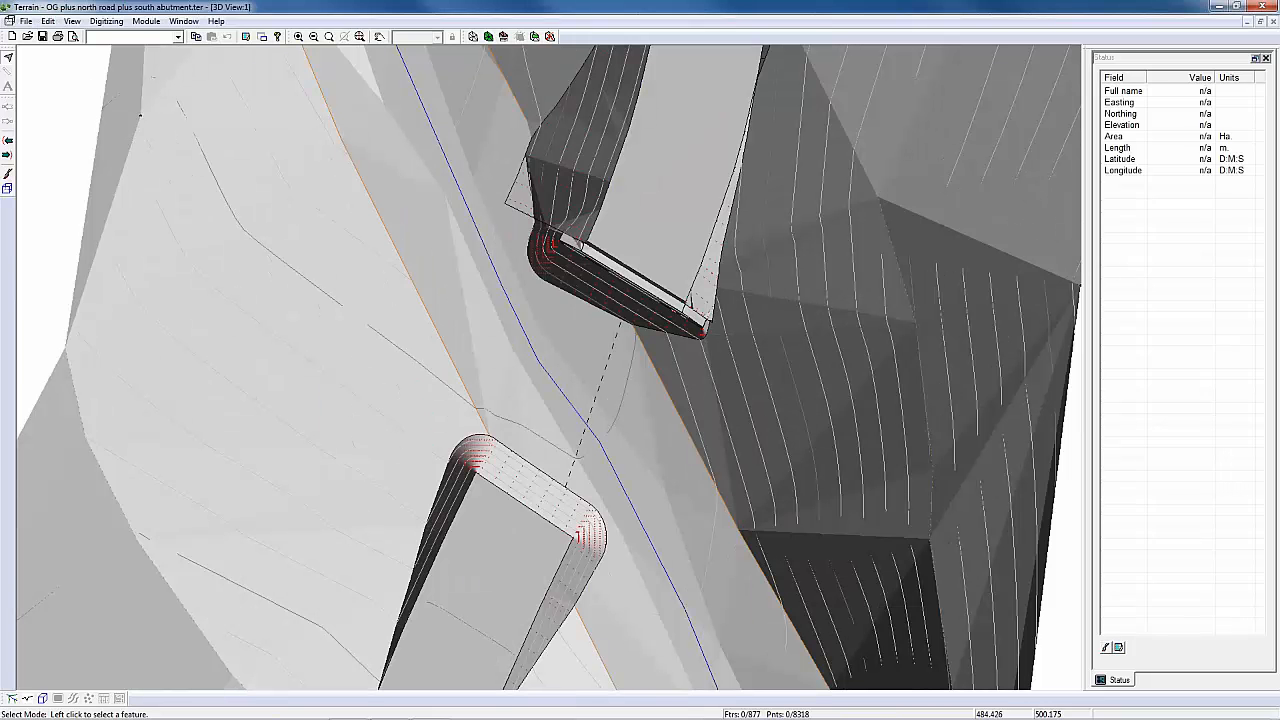
pyautogui.moveTo(600, 300); pyautogui.dragTo(690, 295, button='middle')
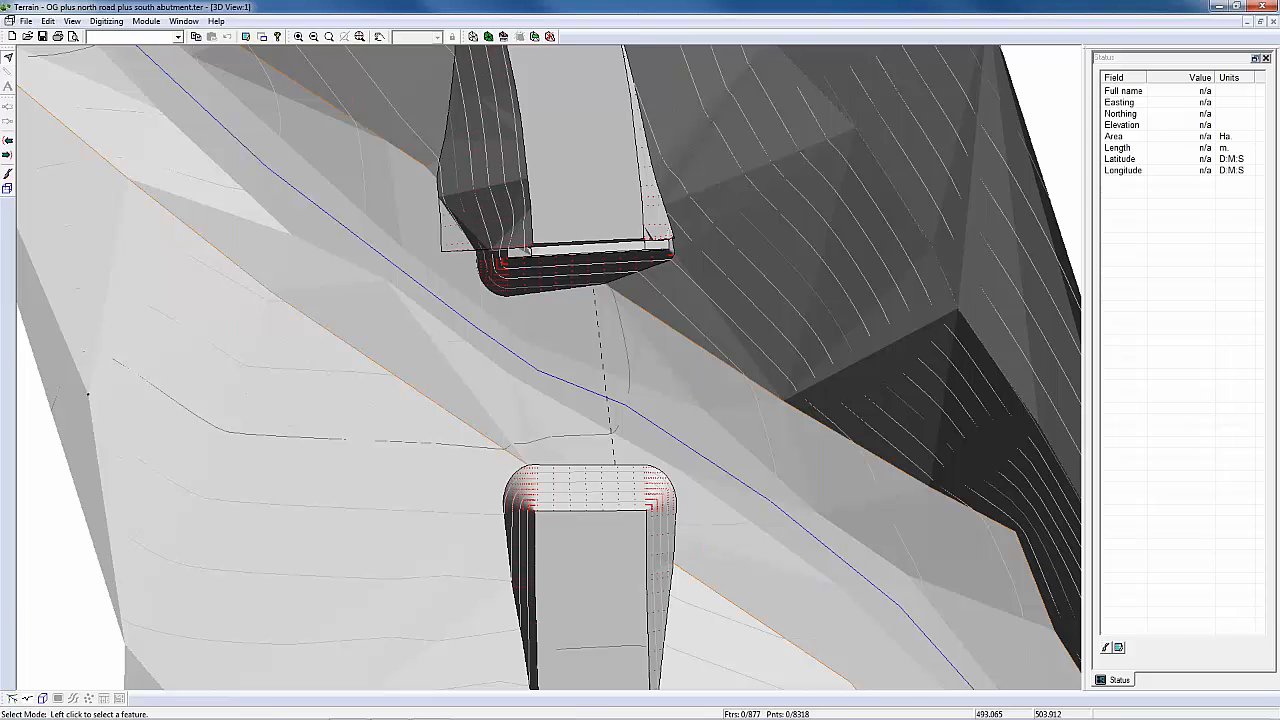
pyautogui.moveTo(600, 300); pyautogui.dragTo(590, 305, button='middle')
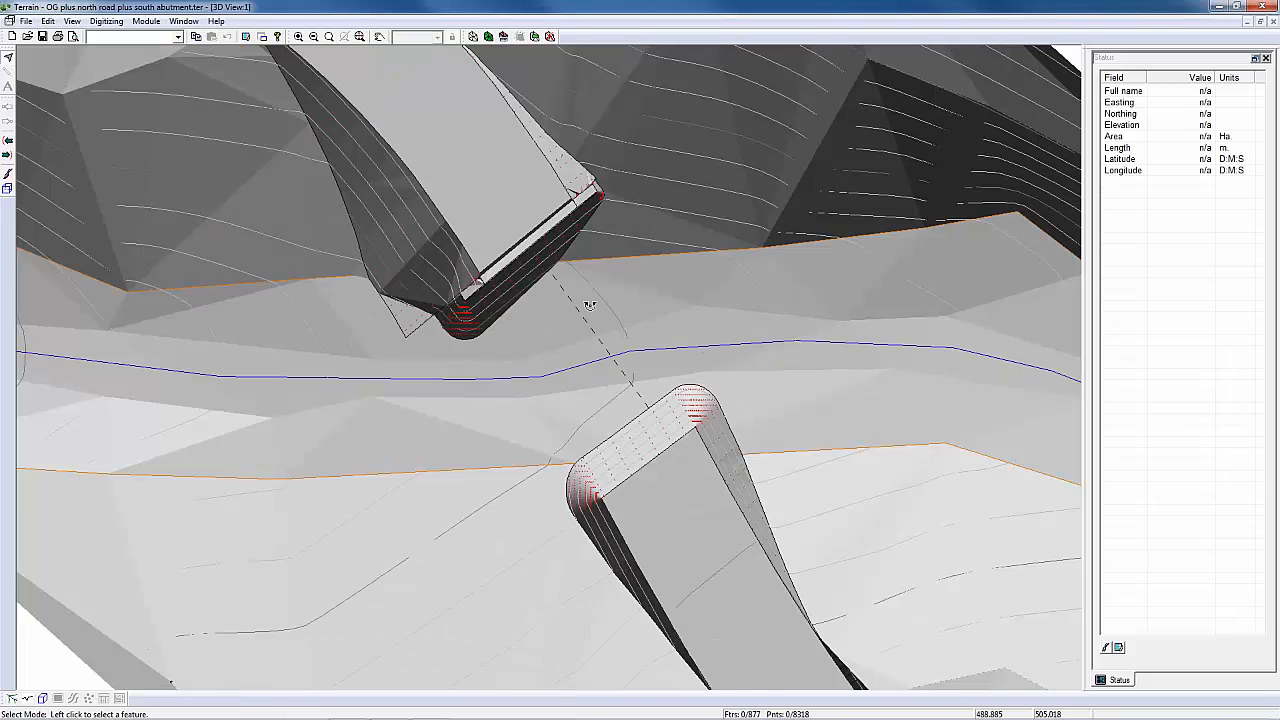
pyautogui.moveTo(590, 305); pyautogui.dragTo(585, 320, button='middle')
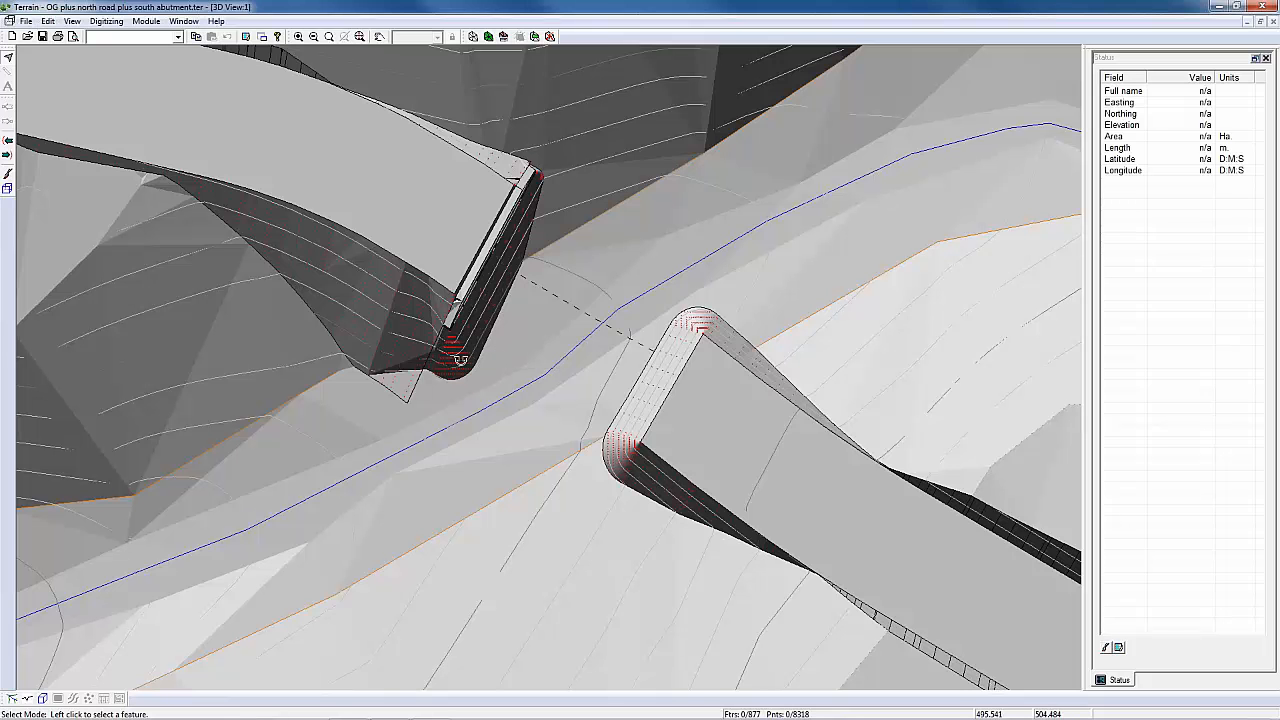
pyautogui.moveTo(461, 359); pyautogui.dragTo(467, 371, button='middle')
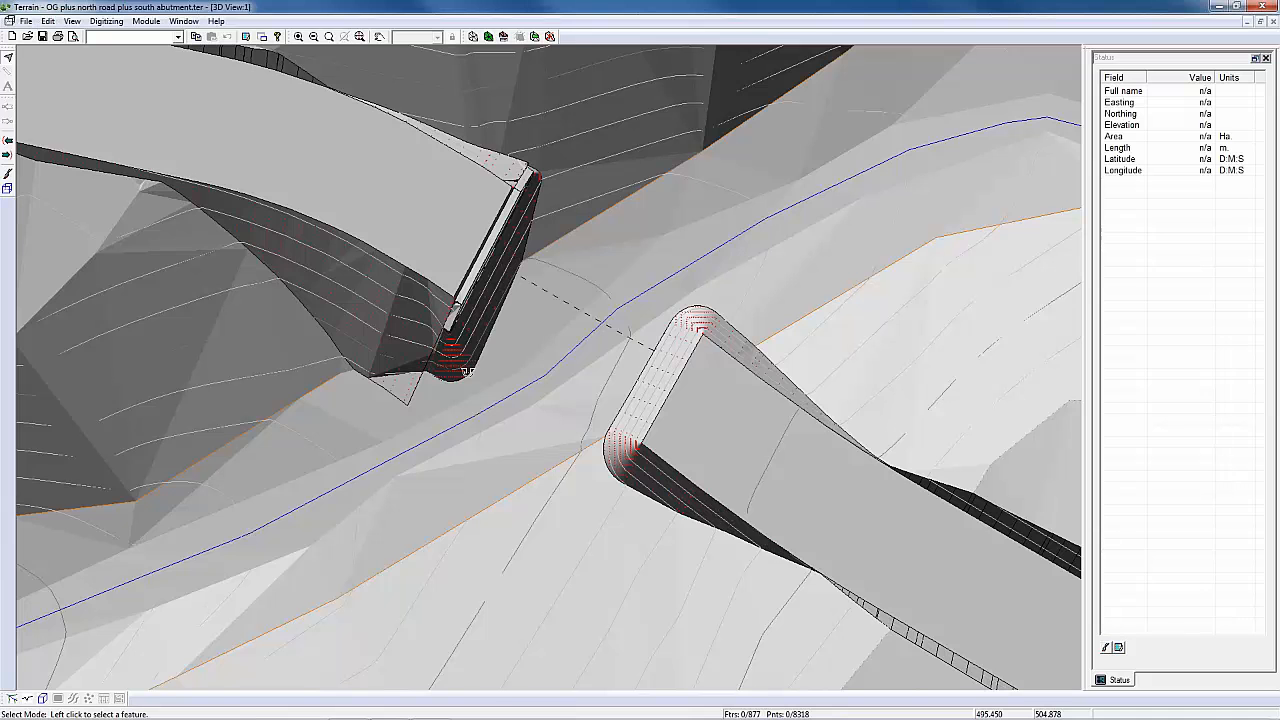
pyautogui.moveTo(465, 371); pyautogui.dragTo(521, 335, button='middle')
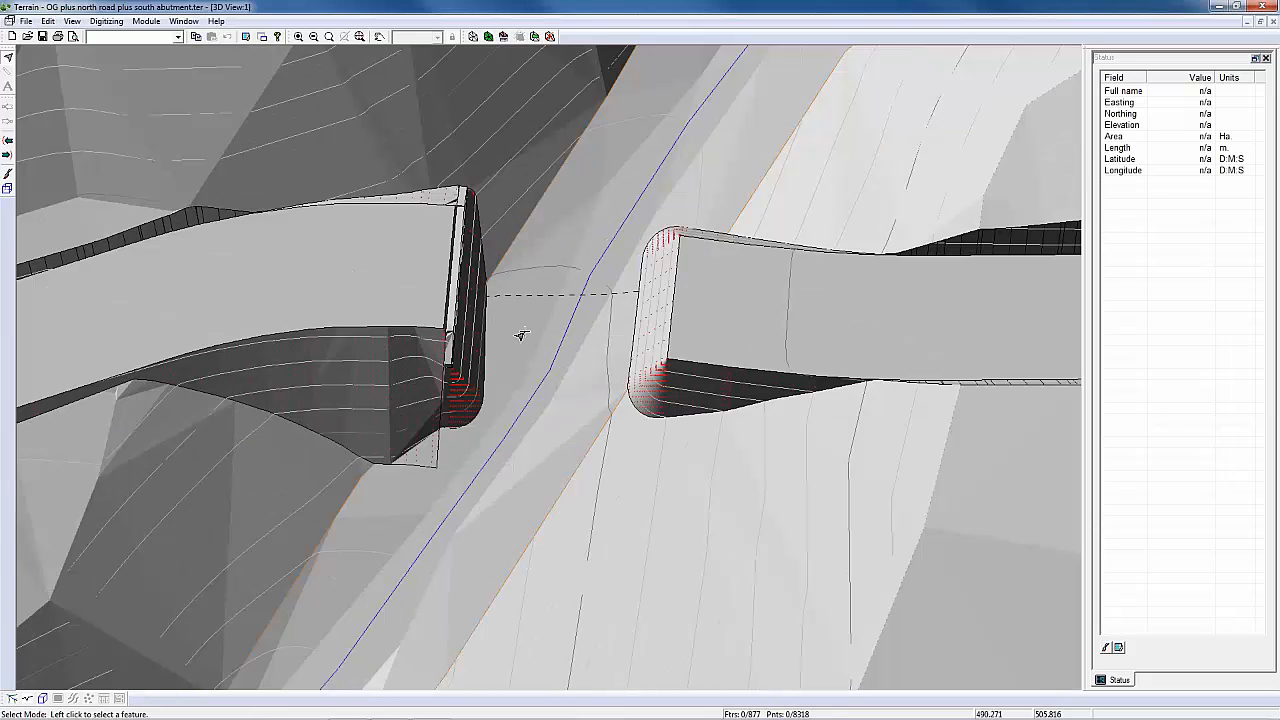